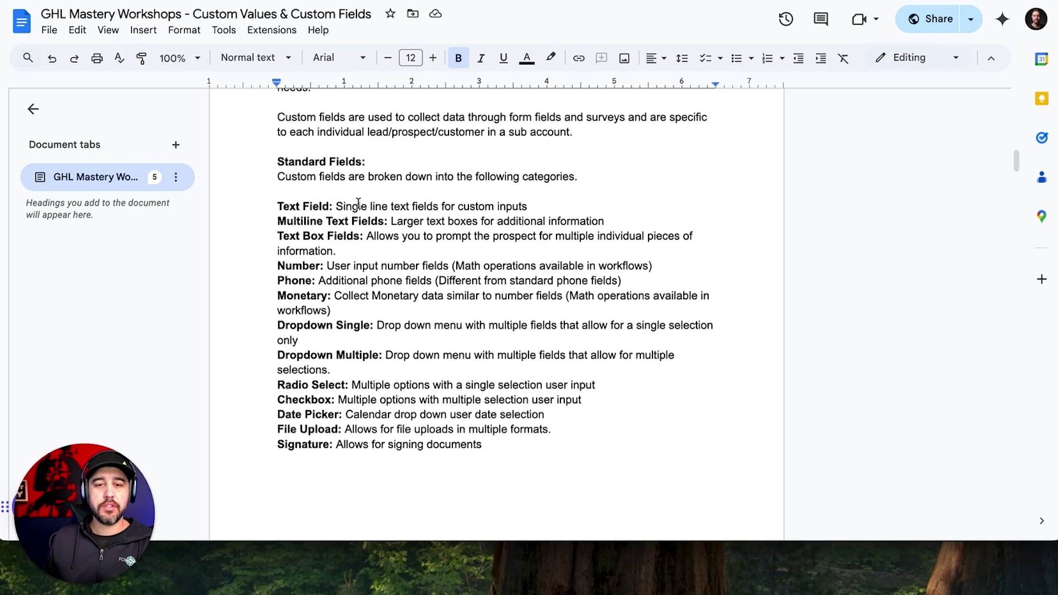
# Highlight the Standard Fields types: Text, Multiline Text, Number, Phone, Monetary, Dropdown Single and Multiple.
pyautogui.moveTo(277, 162); pyautogui.dragTo(625, 177)
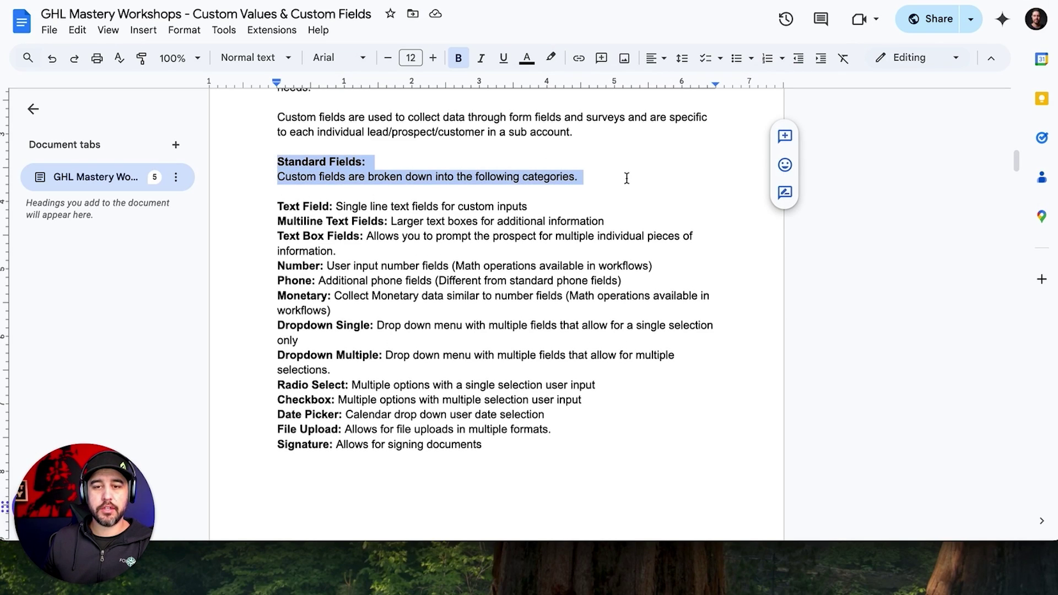
pyautogui.click(612, 177)
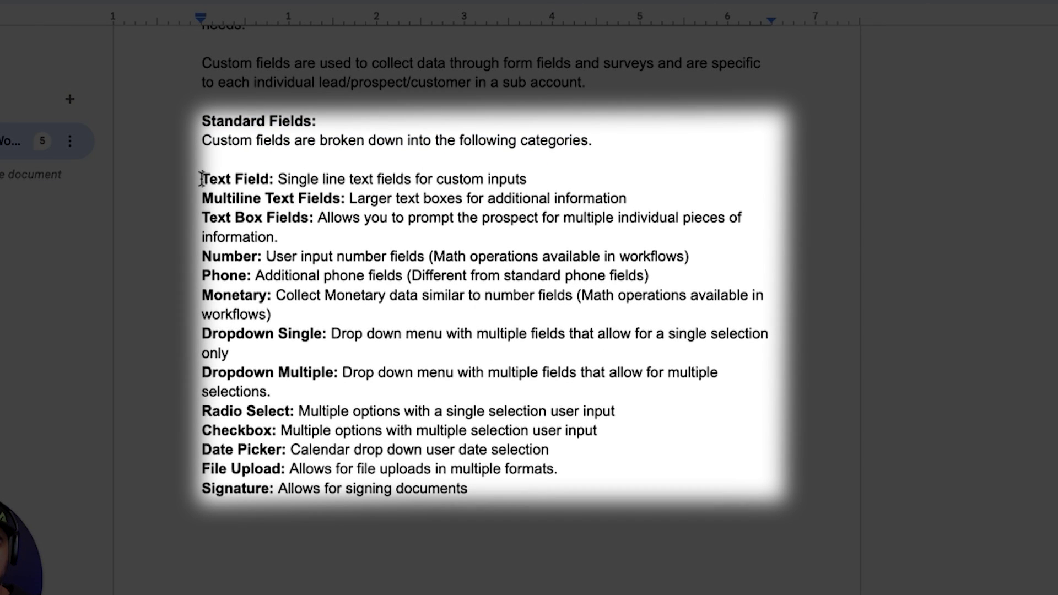
pyautogui.moveTo(201, 180); pyautogui.dragTo(274, 179)
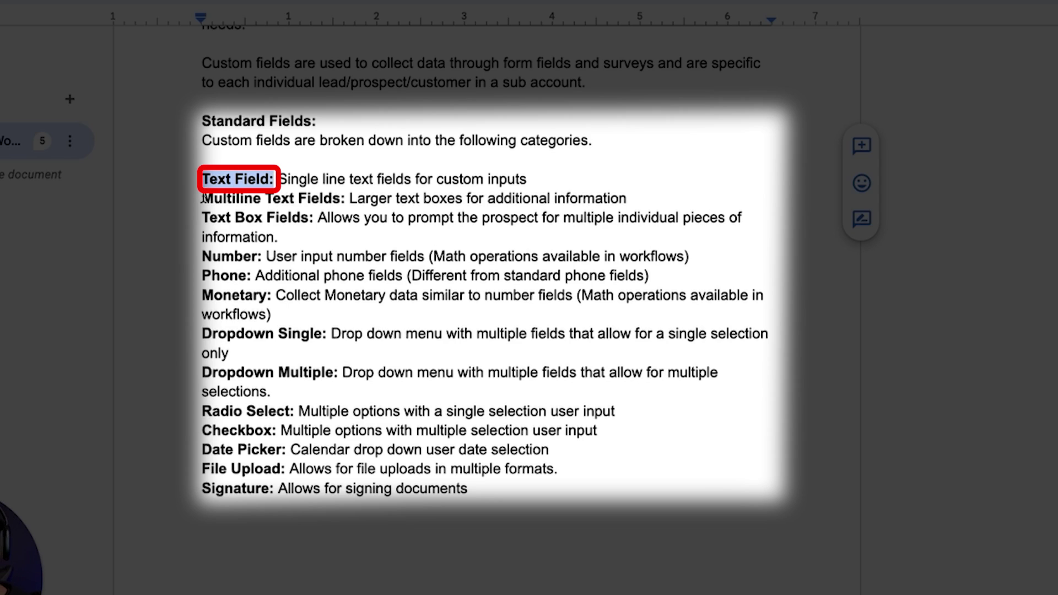
pyautogui.moveTo(202, 199); pyautogui.dragTo(339, 197)
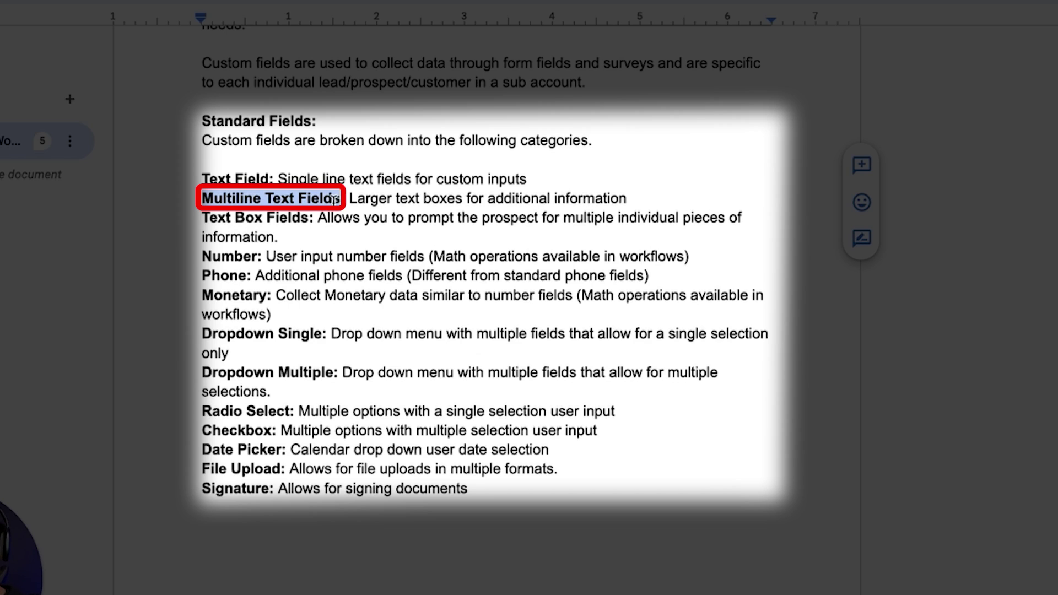
pyautogui.doubleClick(237, 257)
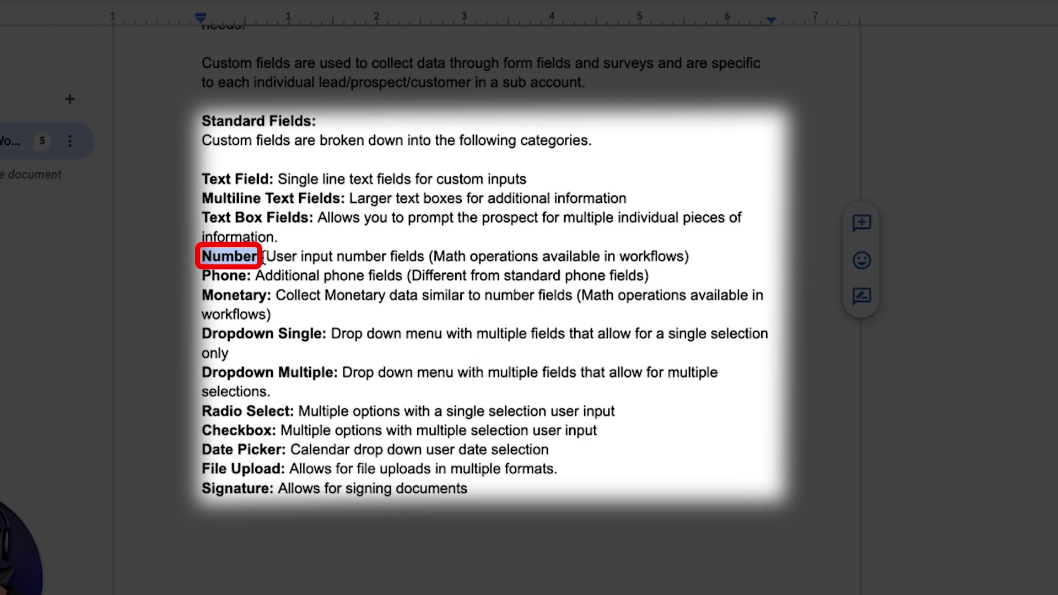
pyautogui.doubleClick(230, 276)
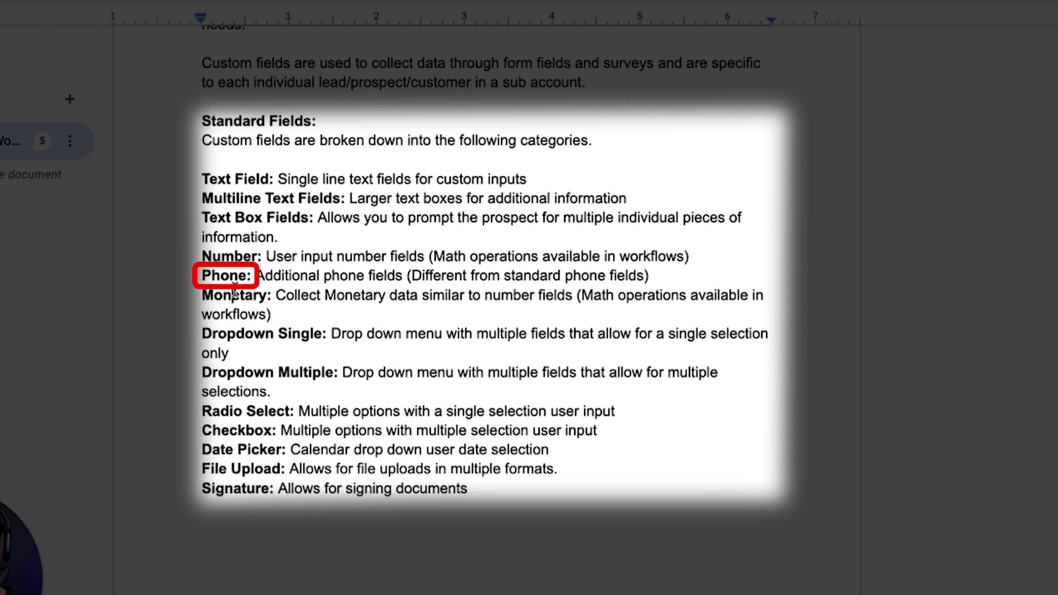
pyautogui.doubleClick(236, 295)
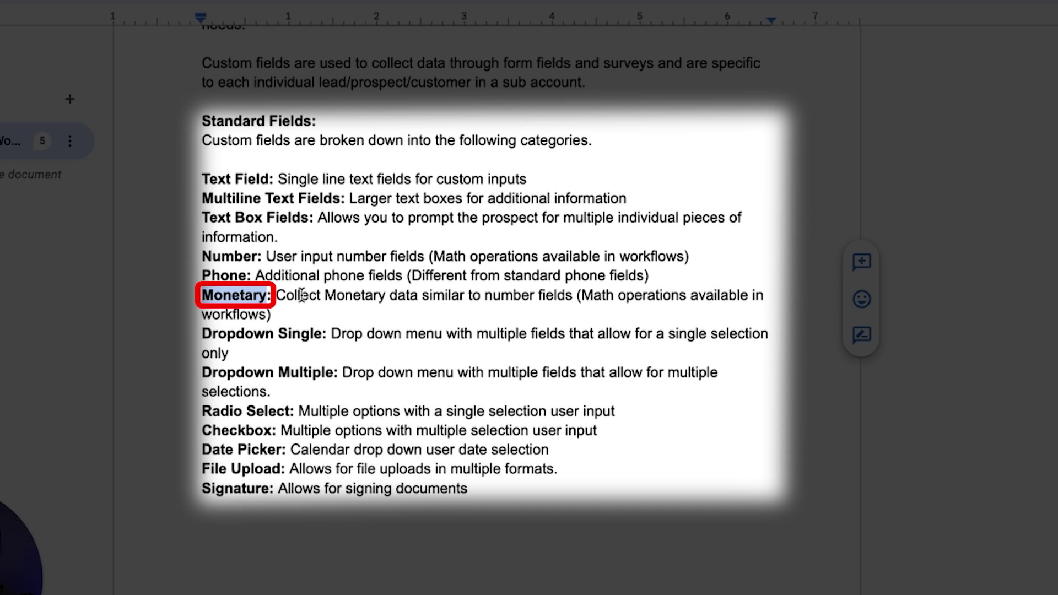
pyautogui.moveTo(199, 334); pyautogui.dragTo(332, 337)
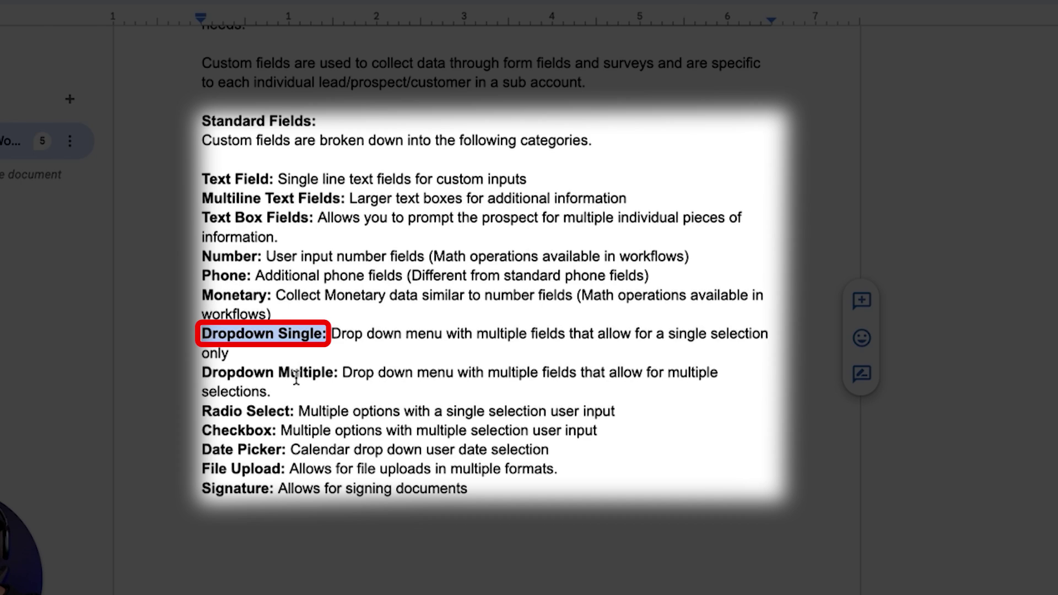
pyautogui.moveTo(198, 373); pyautogui.dragTo(346, 375)
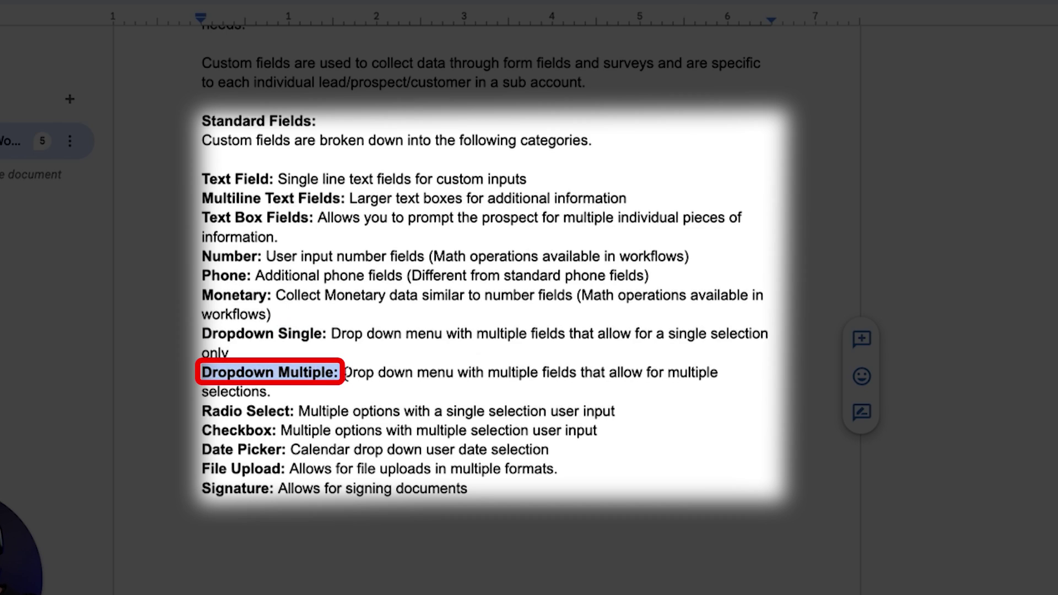
# Highlight the Radio Select, Checkbox and Date Picker types, revisiting Dropdown Single and Multiple.
pyautogui.click(337, 392)
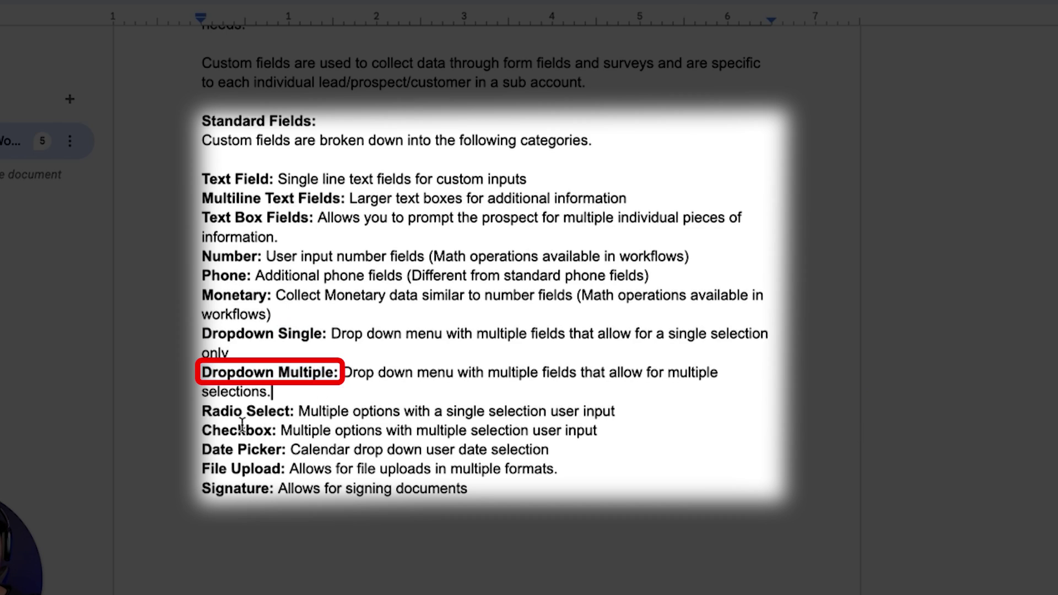
pyautogui.moveTo(201, 412); pyautogui.dragTo(303, 414)
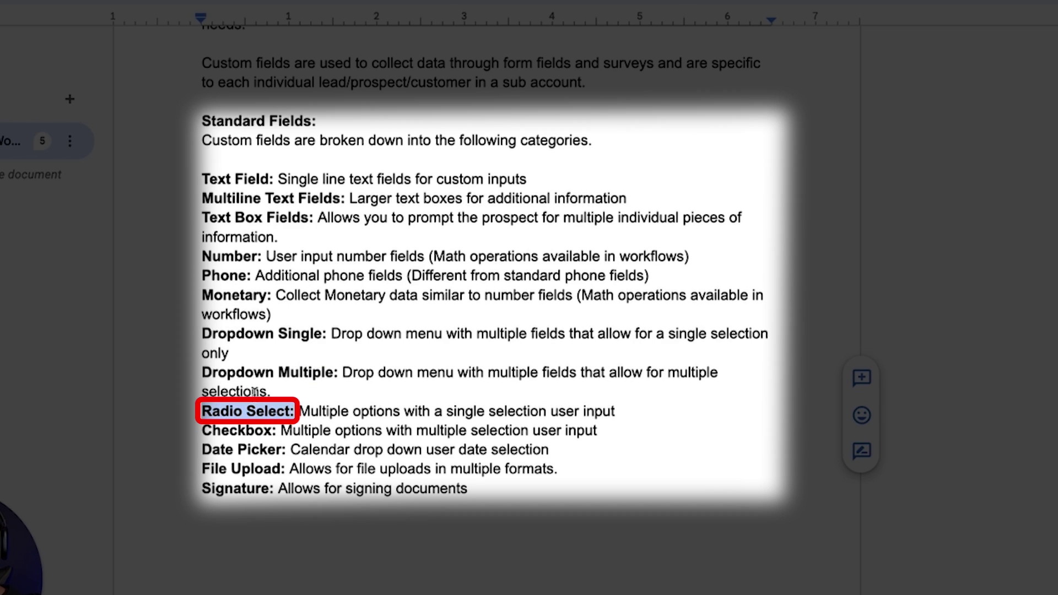
pyautogui.click(202, 334)
pyautogui.moveTo(201, 335); pyautogui.dragTo(327, 334)
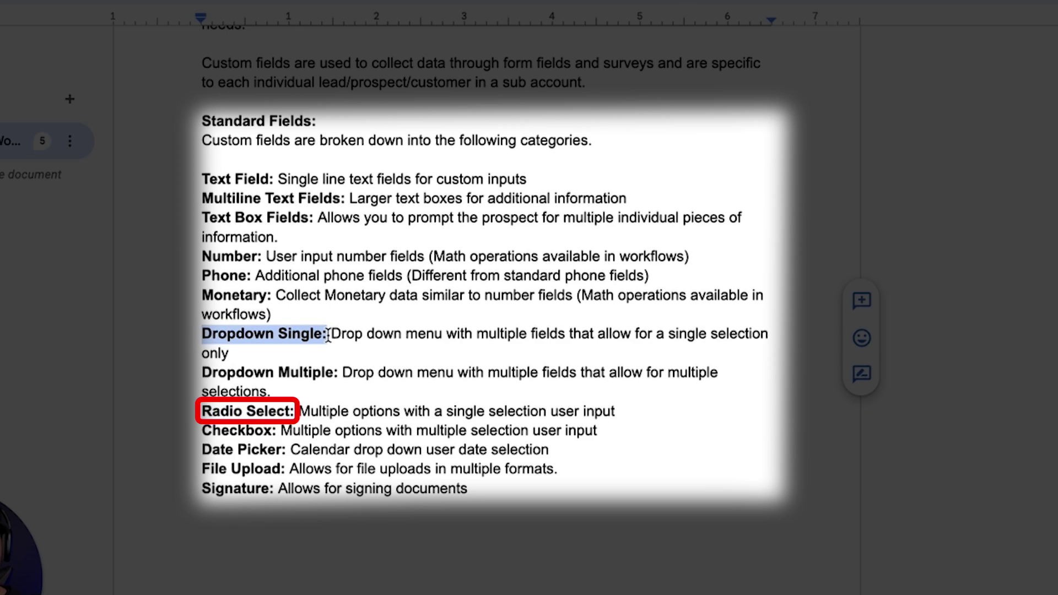
pyautogui.moveTo(202, 411); pyautogui.dragTo(257, 411)
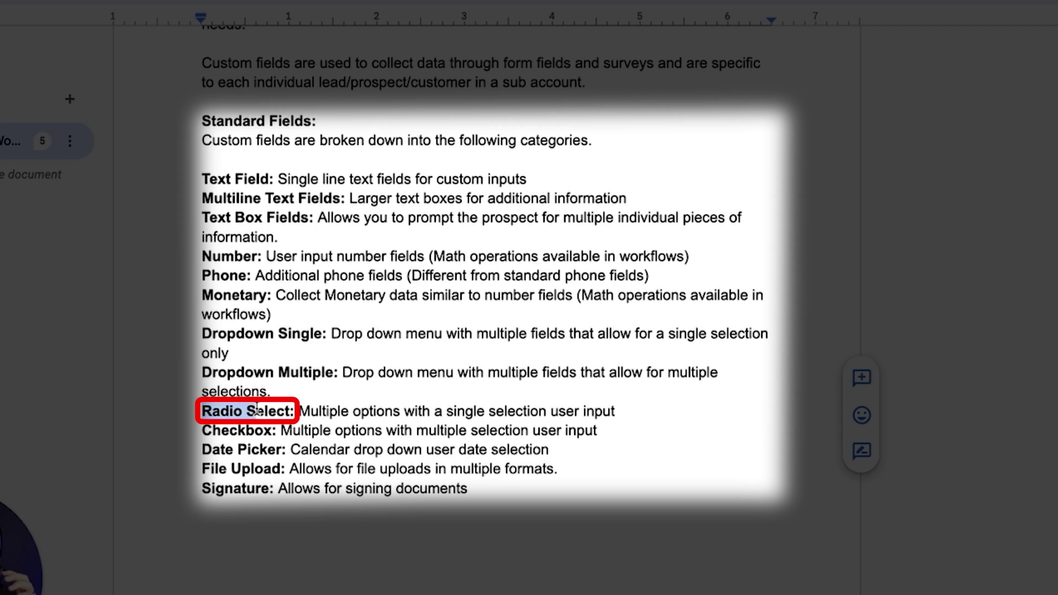
pyautogui.click(257, 411)
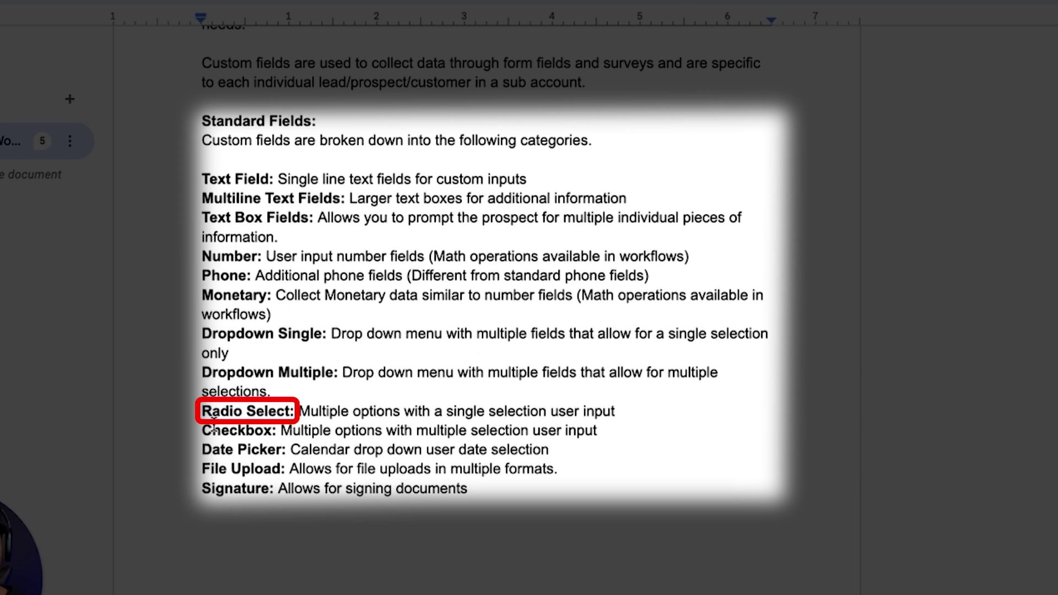
pyautogui.moveTo(201, 430); pyautogui.dragTo(271, 431)
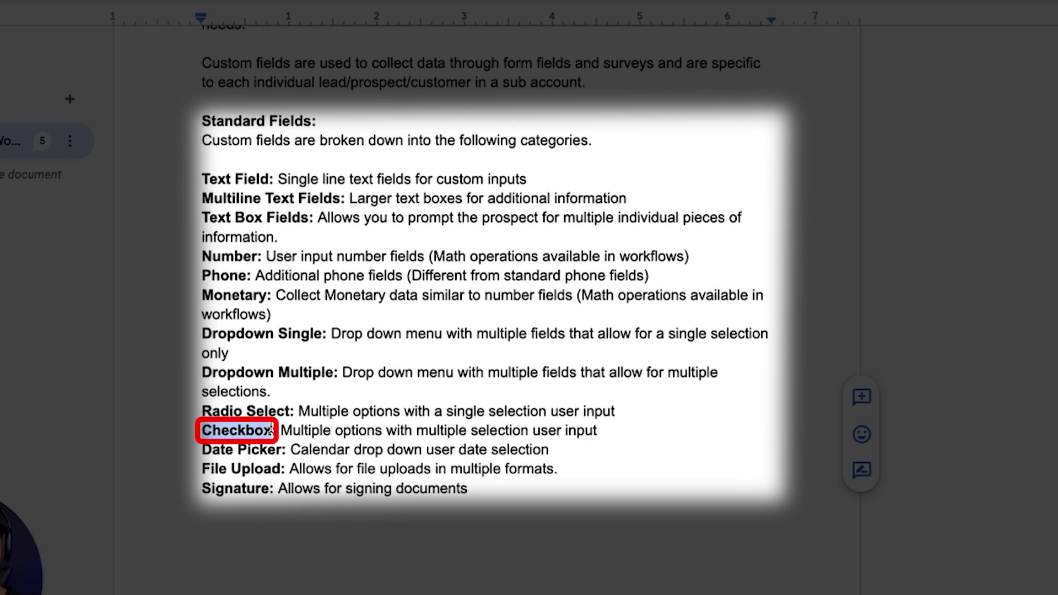
pyautogui.moveTo(203, 373); pyautogui.dragTo(340, 372)
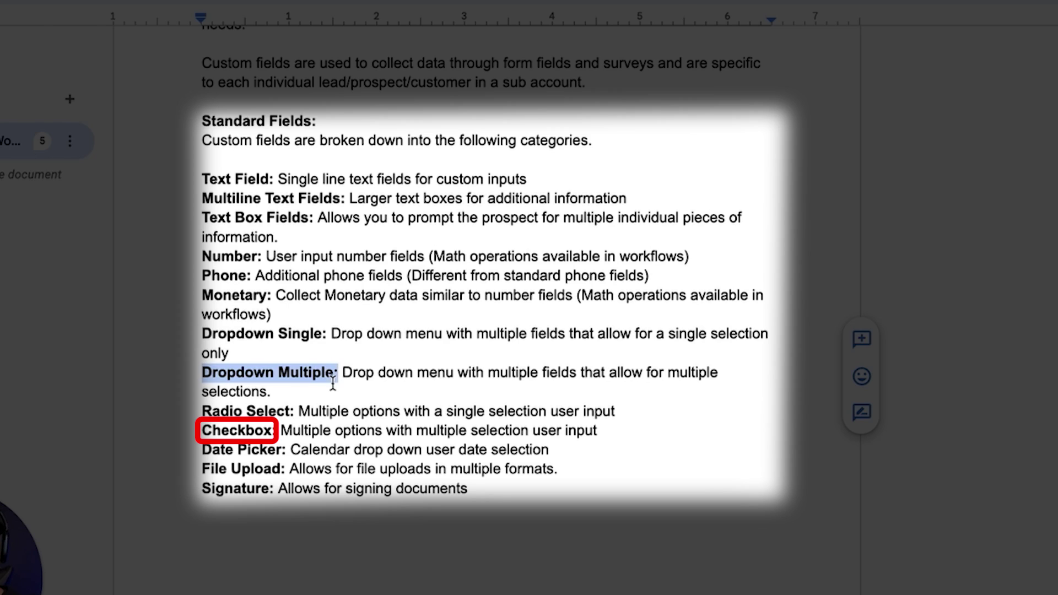
pyautogui.tripleClick(225, 449)
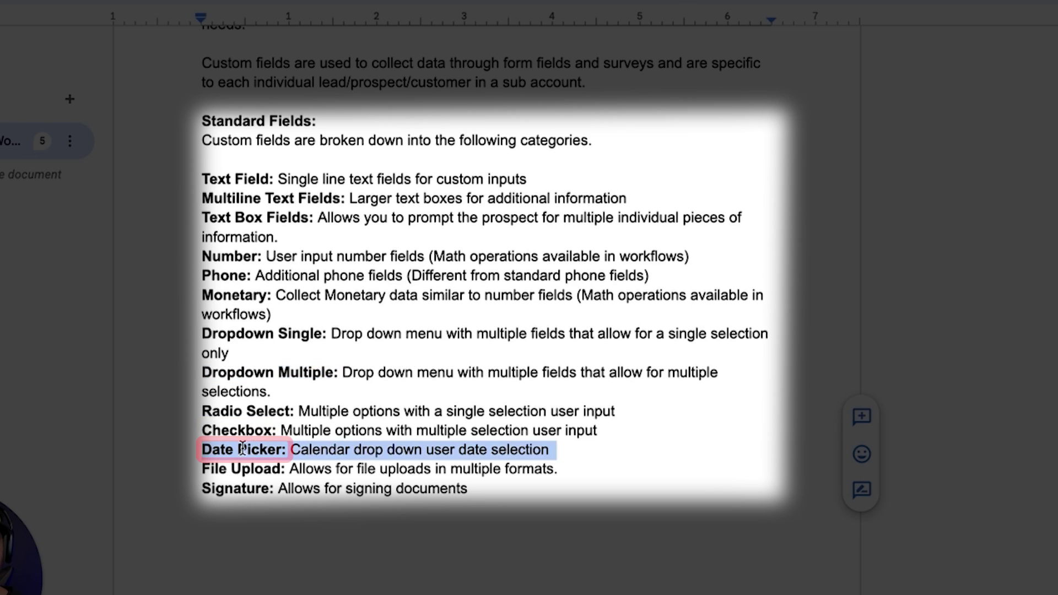
pyautogui.click(267, 450)
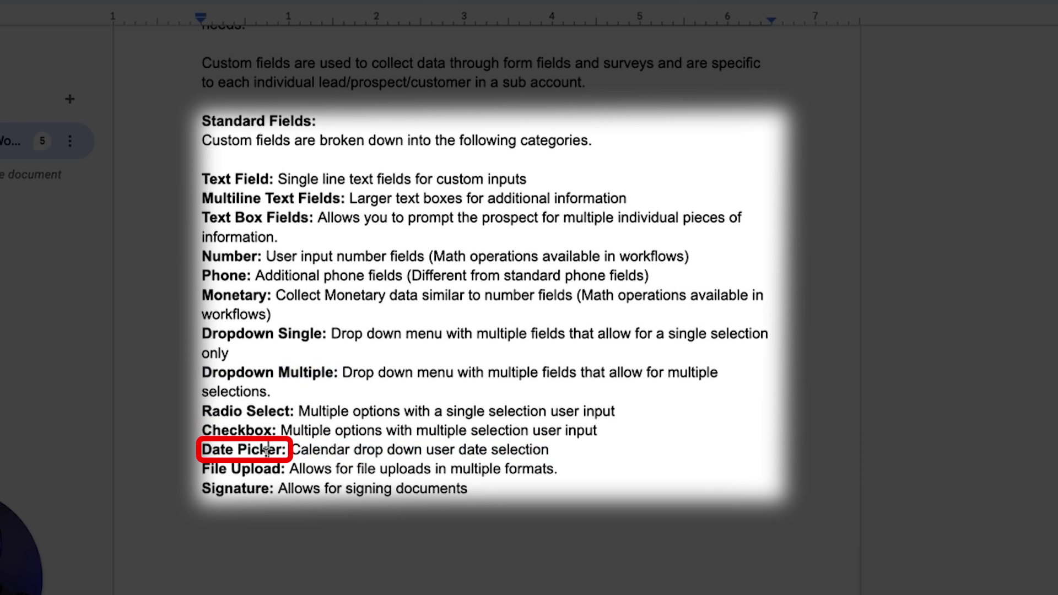
# Point out the File Upload and Signature types and display the custom field Folders list.
pyautogui.scroll(-1, 267, 450)
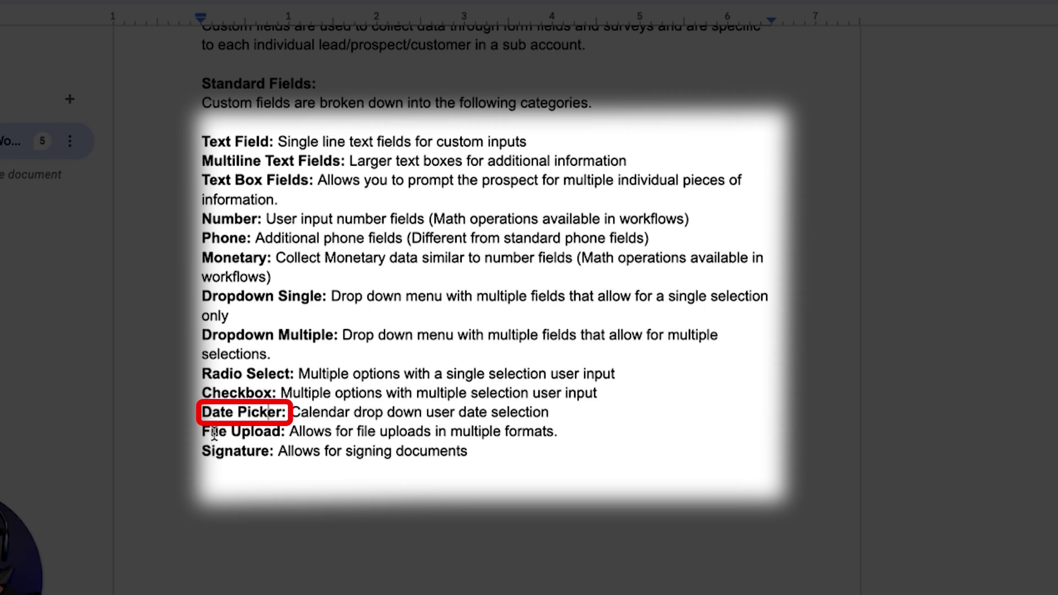
pyautogui.moveTo(205, 433); pyautogui.dragTo(282, 433)
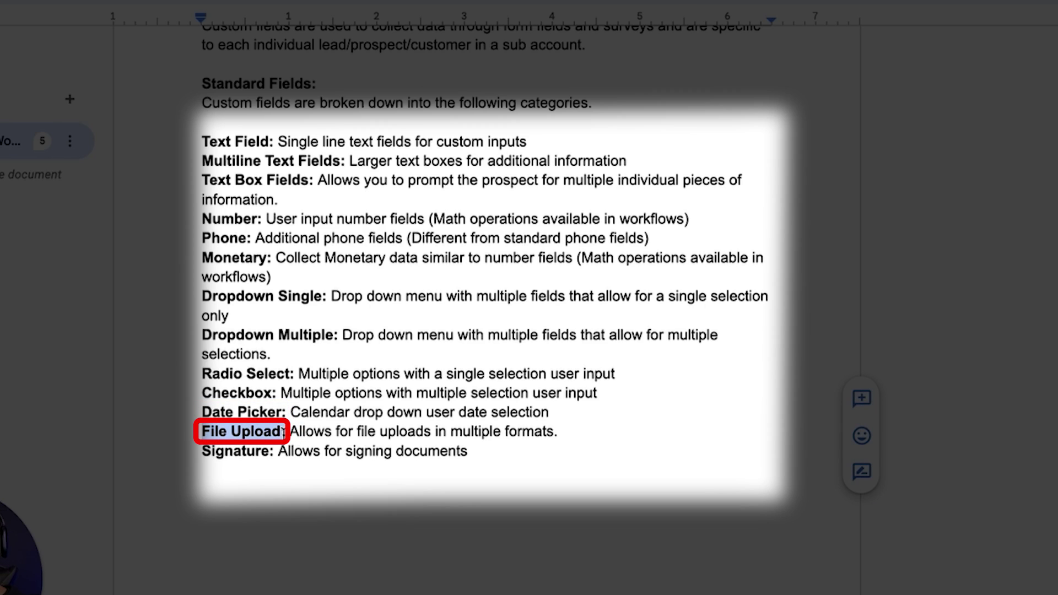
pyautogui.moveTo(203, 452); pyautogui.dragTo(281, 452)
pyautogui.click(315, 452)
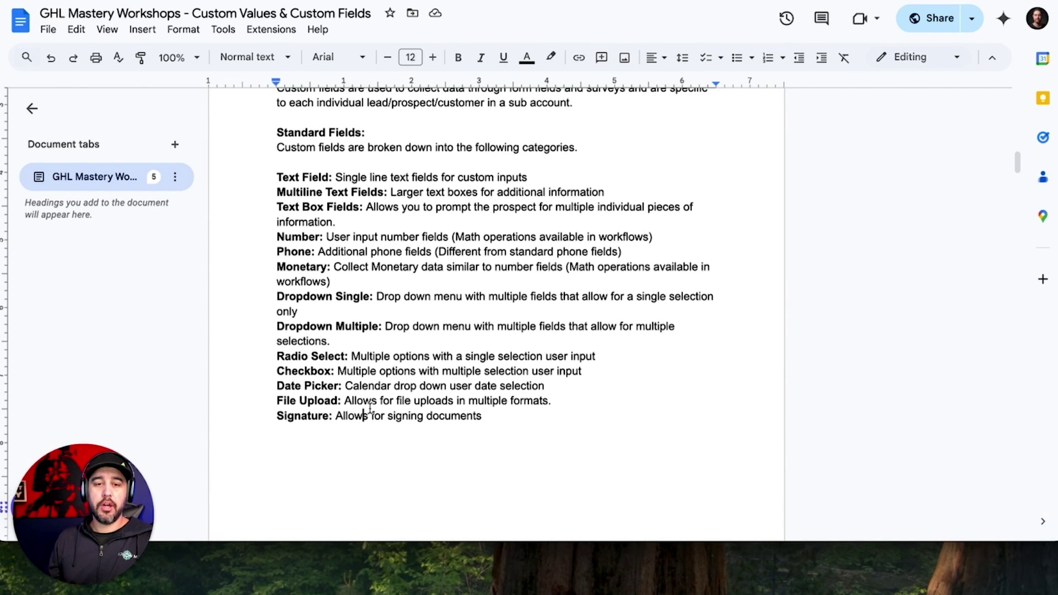
pyautogui.scroll(1, 323, 439)
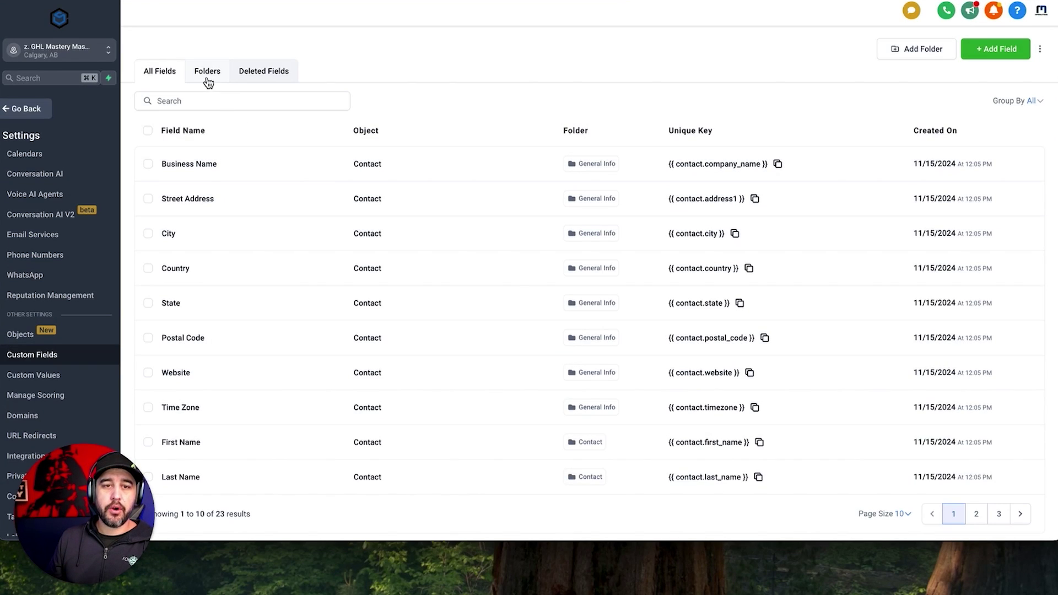
pyautogui.click(205, 78)
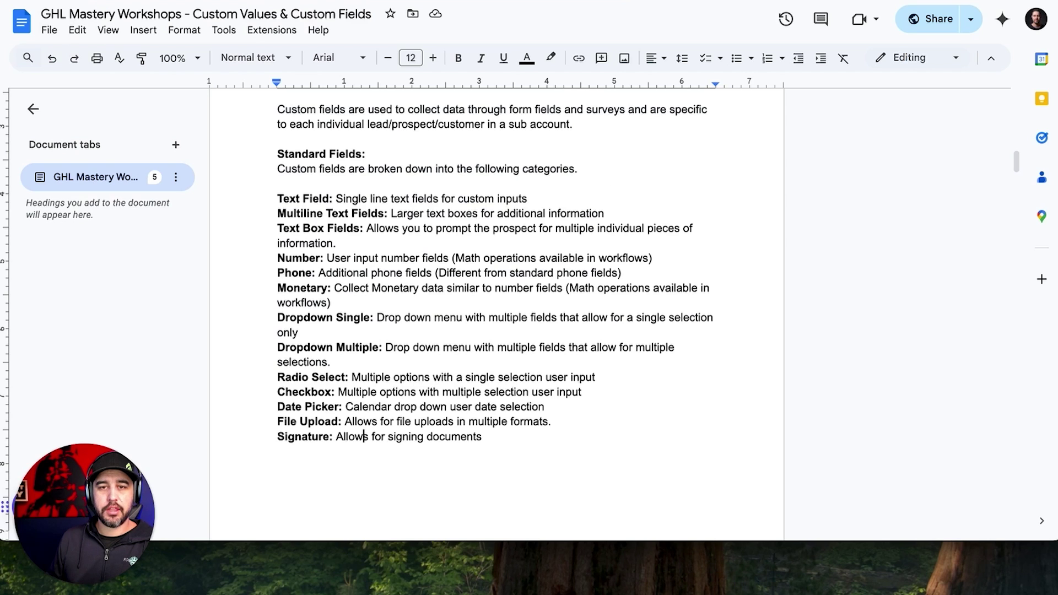
# Scroll past the standard contact field lines to the Mapping Your Process doc's Custom Fields section.
pyautogui.scroll(-10, 480, 263)
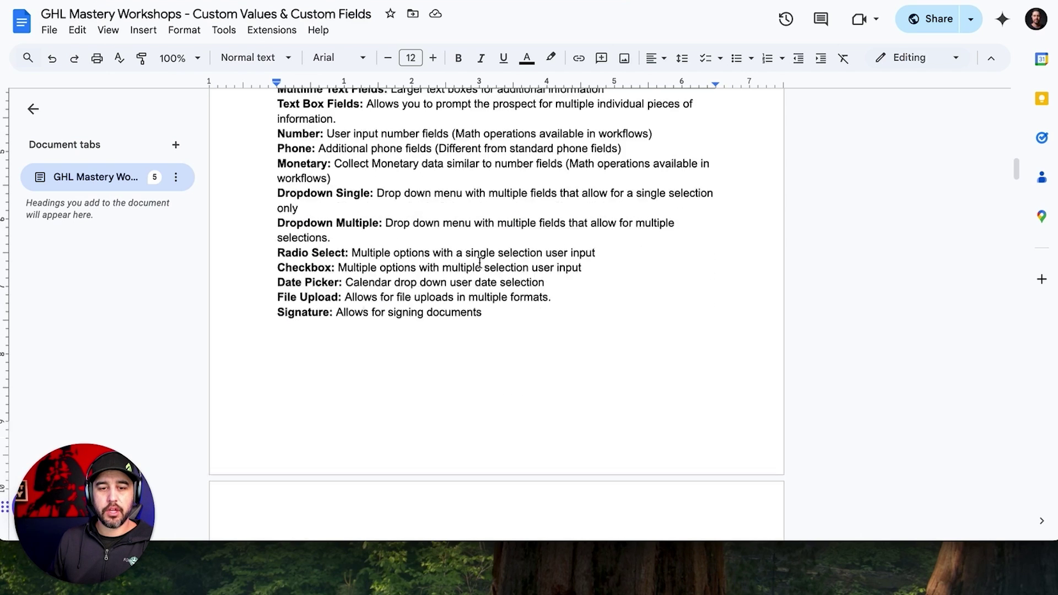
pyautogui.moveTo(277, 228); pyautogui.dragTo(513, 424)
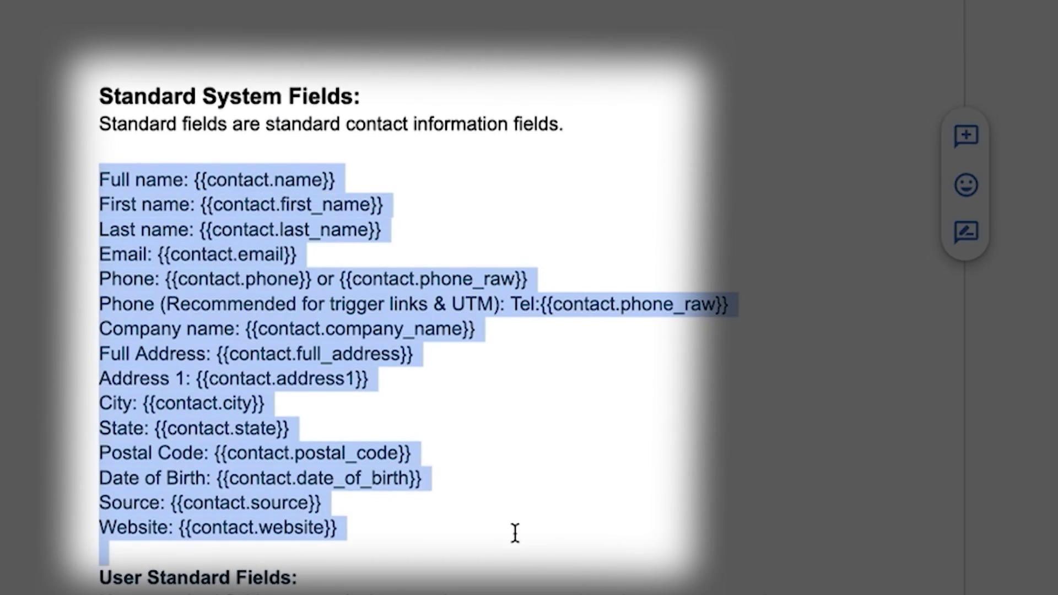
pyautogui.scroll(-8, 514, 534)
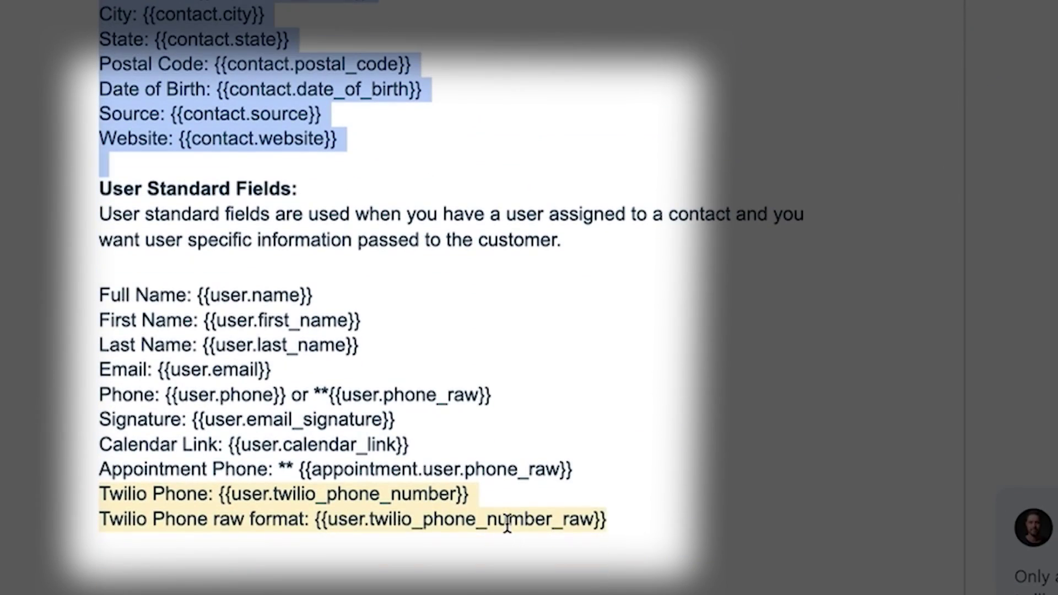
pyautogui.scroll(-10, 281, 343)
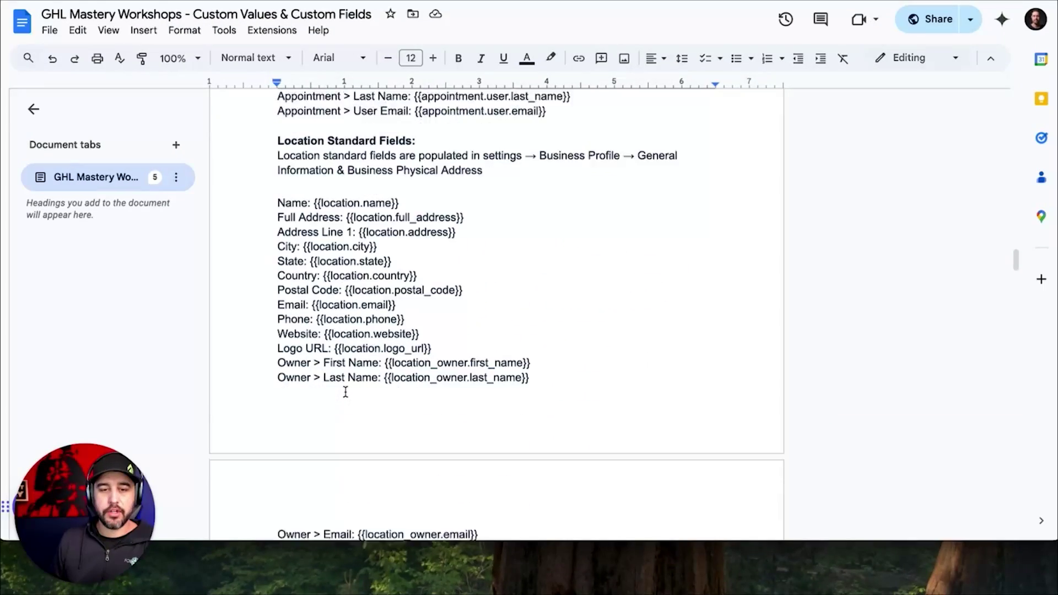
pyautogui.scroll(-1, 346, 392)
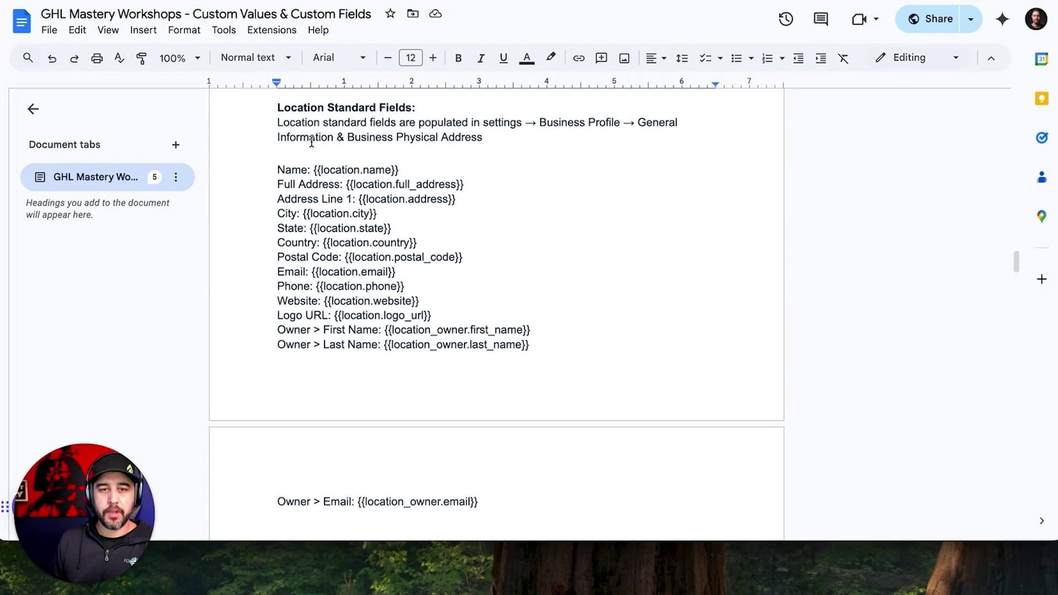
pyautogui.scroll(-9, 312, 259)
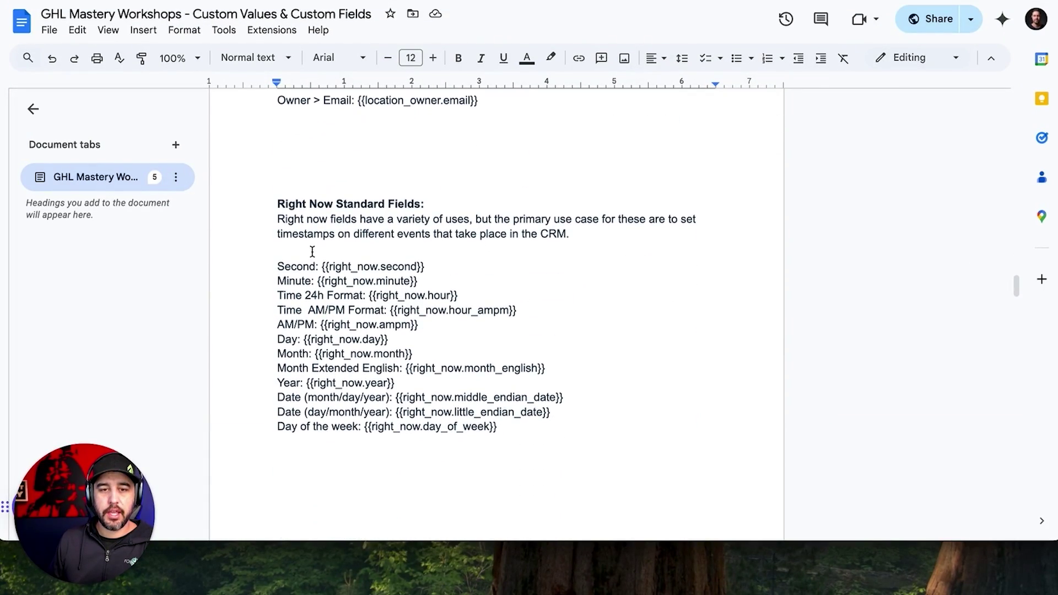
pyautogui.scroll(-4, 309, 275)
pyautogui.scroll(8, 308, 303)
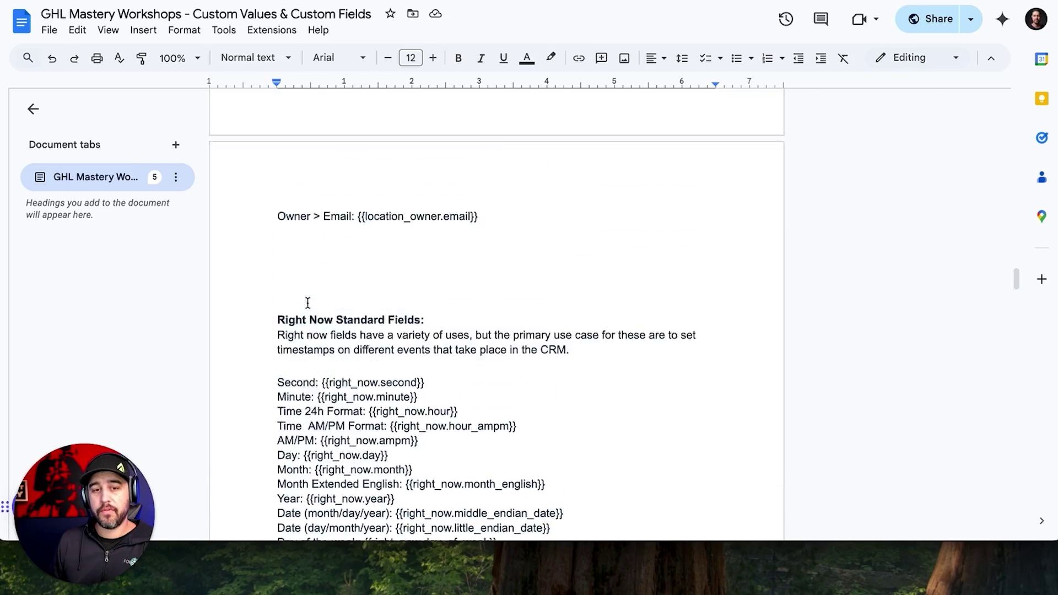
pyautogui.scroll(-8, 308, 305)
pyautogui.scroll(-1, 307, 302)
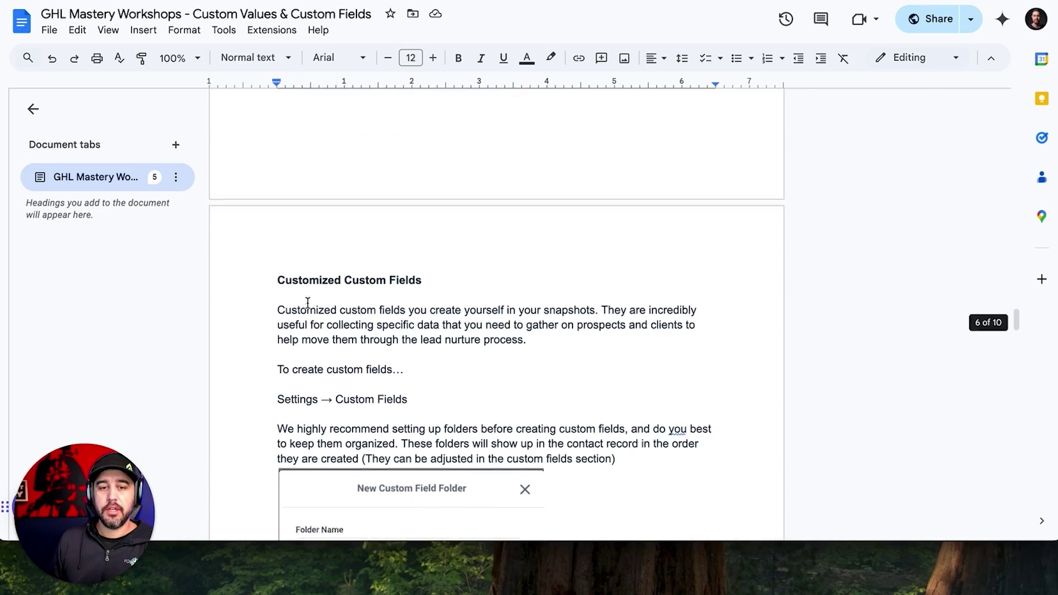
pyautogui.scroll(20, 308, 302)
pyautogui.scroll(14, 308, 302)
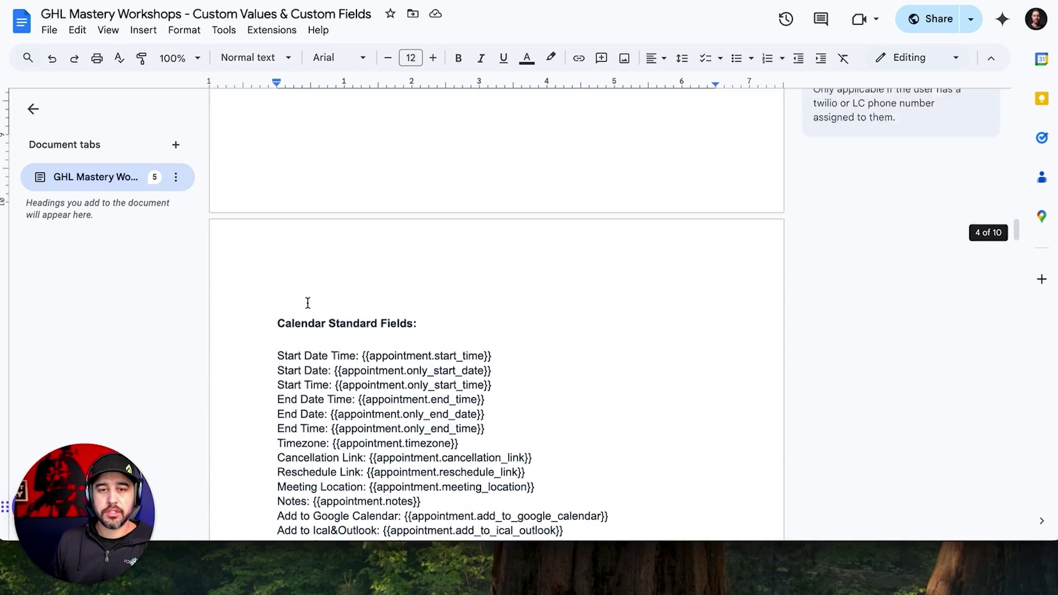
pyautogui.scroll(3, 308, 302)
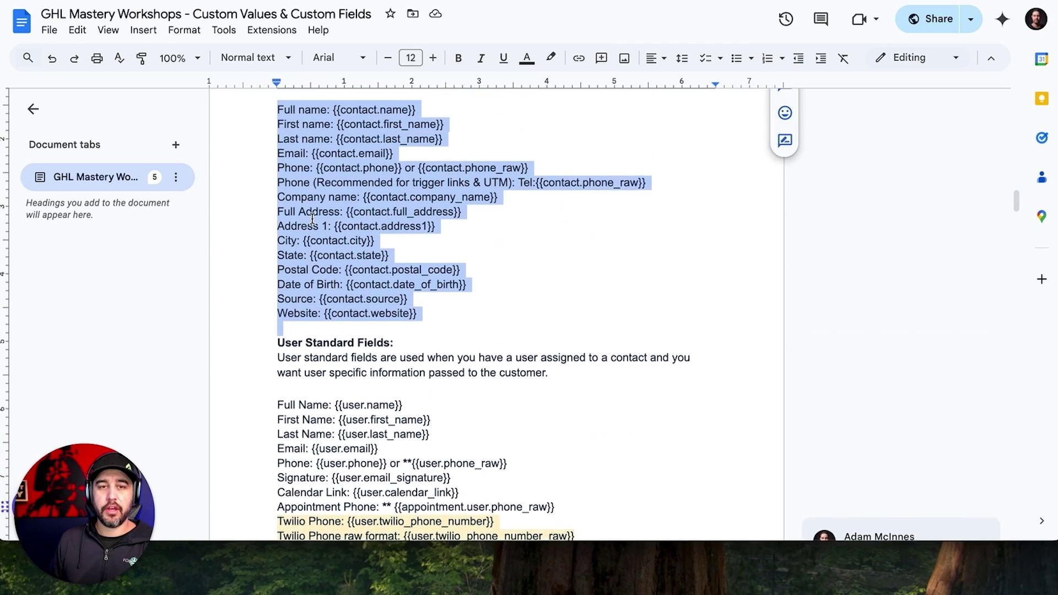
pyautogui.click(314, 216)
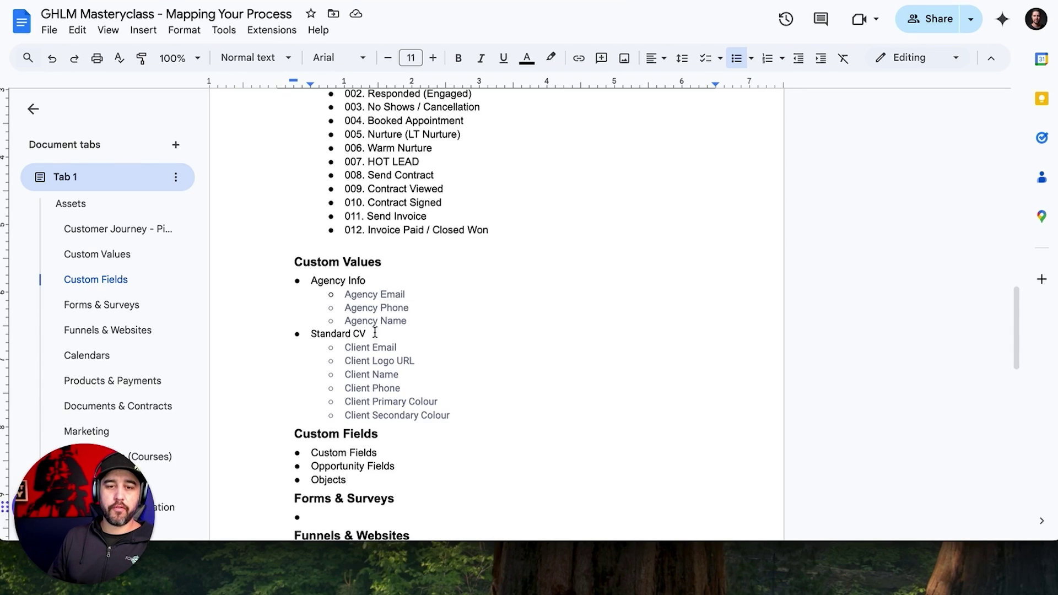
pyautogui.scroll(-3, 375, 332)
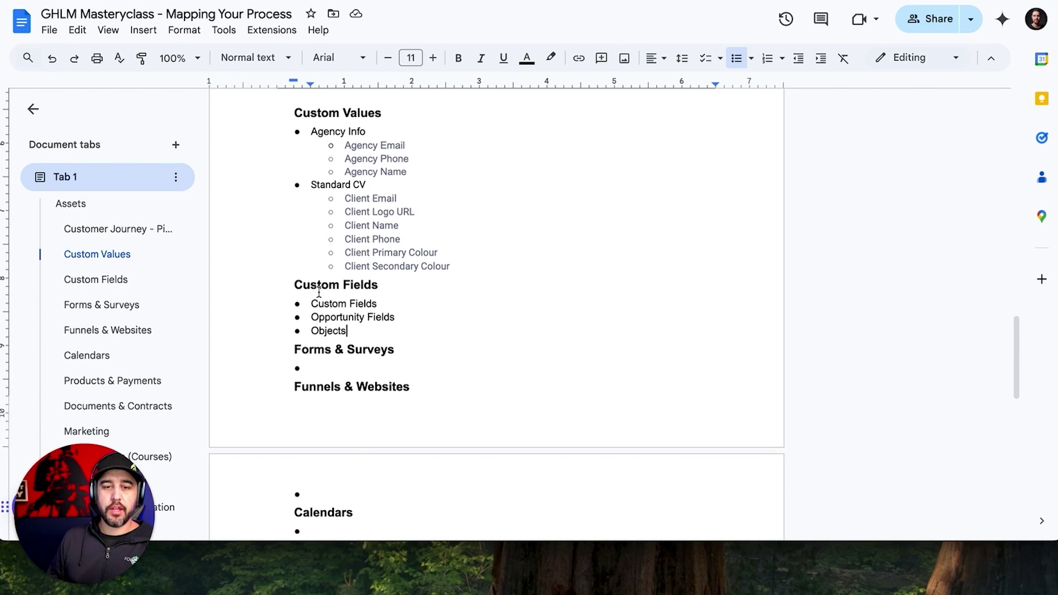
# Add 'Additional Information', 'Text Field' and 'Secondary Email Address' as successively deeper sub-bullets under Custom Fields.
pyautogui.click(357, 338)
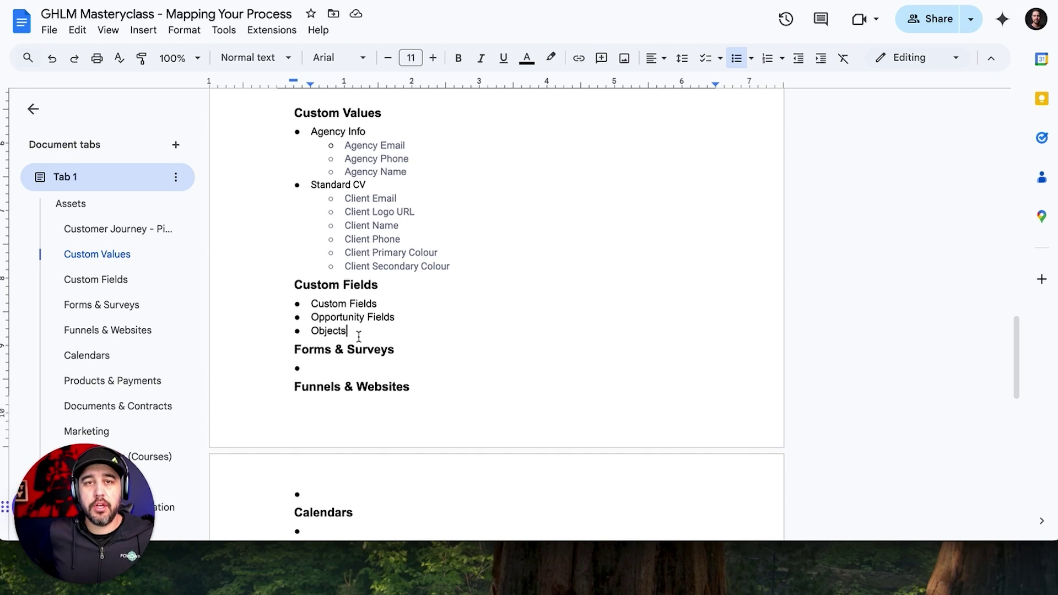
pyautogui.click(393, 302)
pyautogui.press('Return')
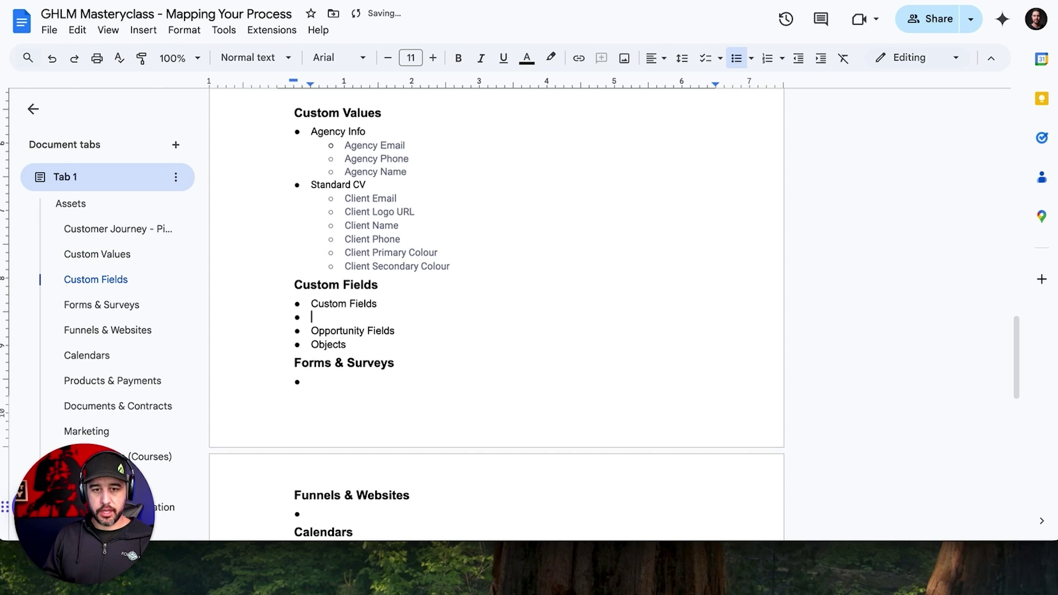
pyautogui.press('Tab')
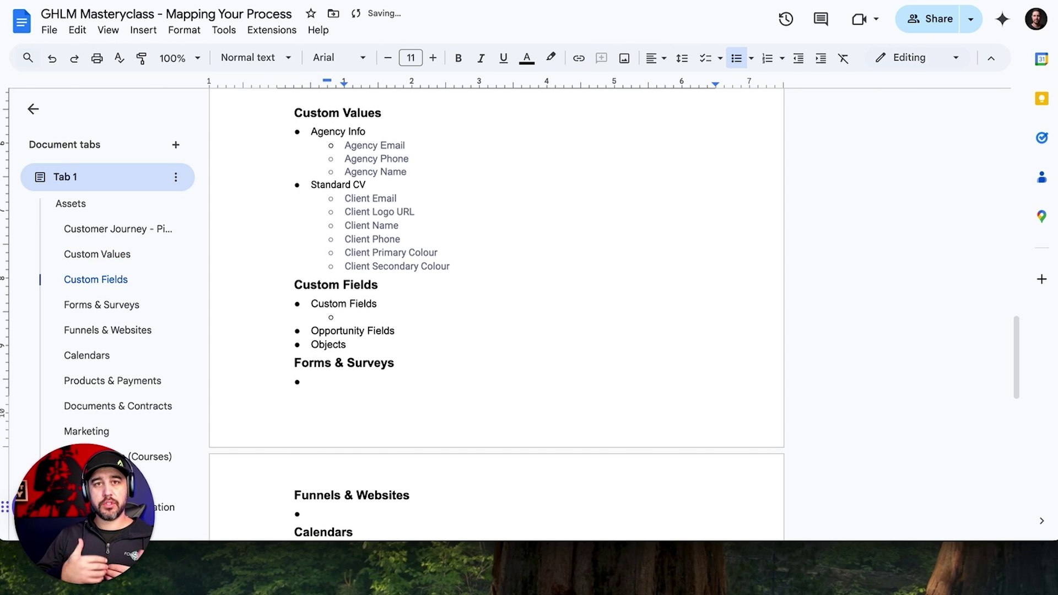
pyautogui.write('Additi')
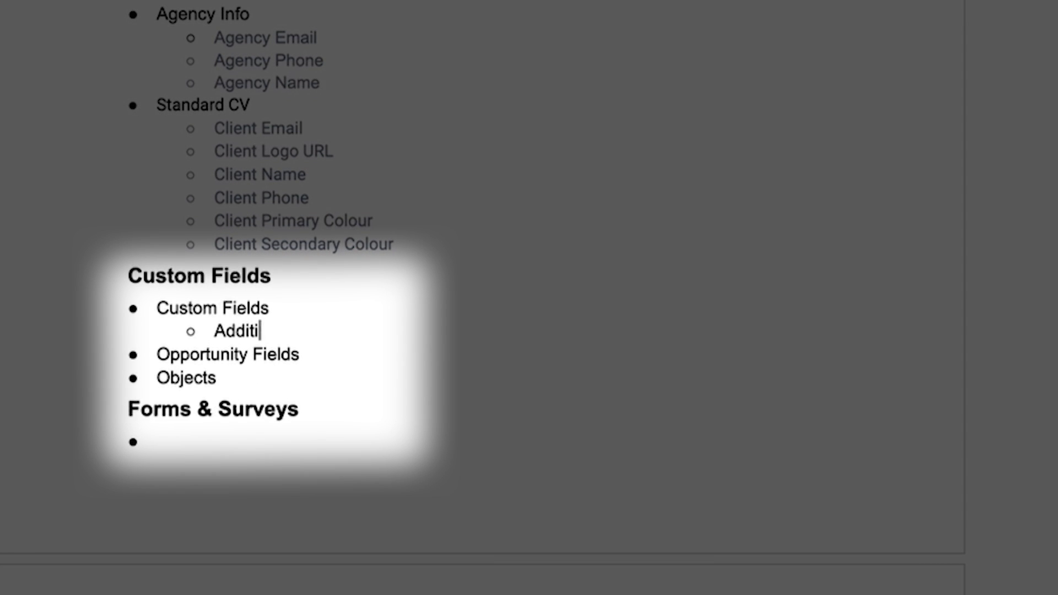
pyautogui.write('onal Information')
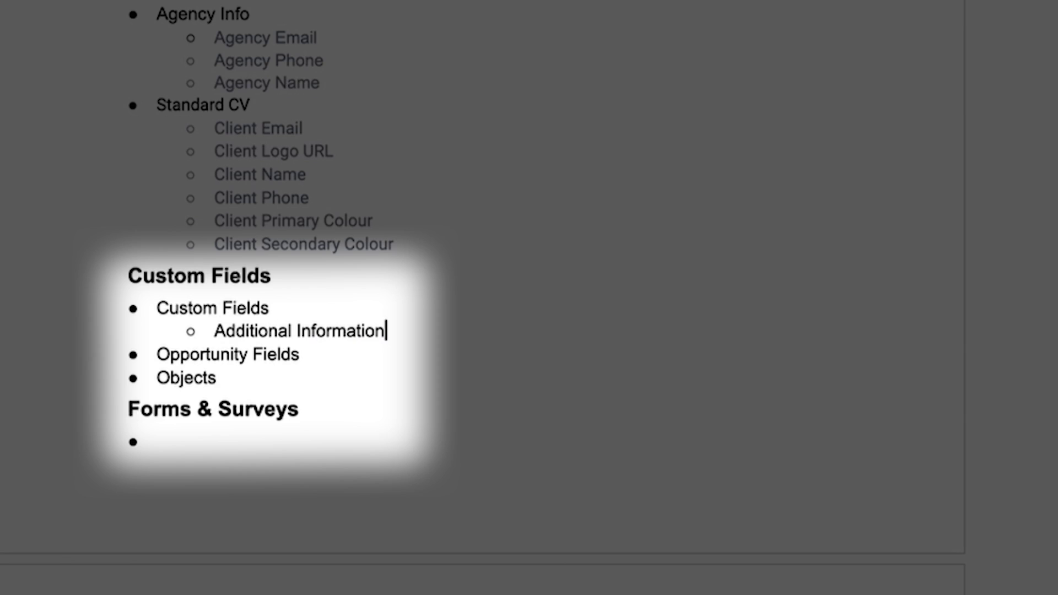
pyautogui.press('Return')
pyautogui.press('Tab')
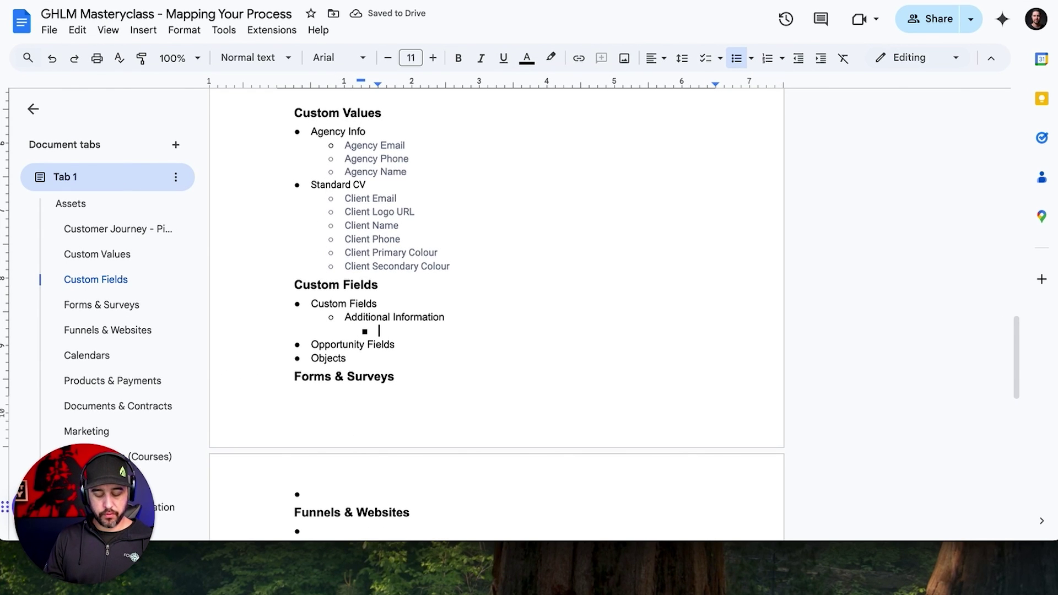
pyautogui.write('Text Field')
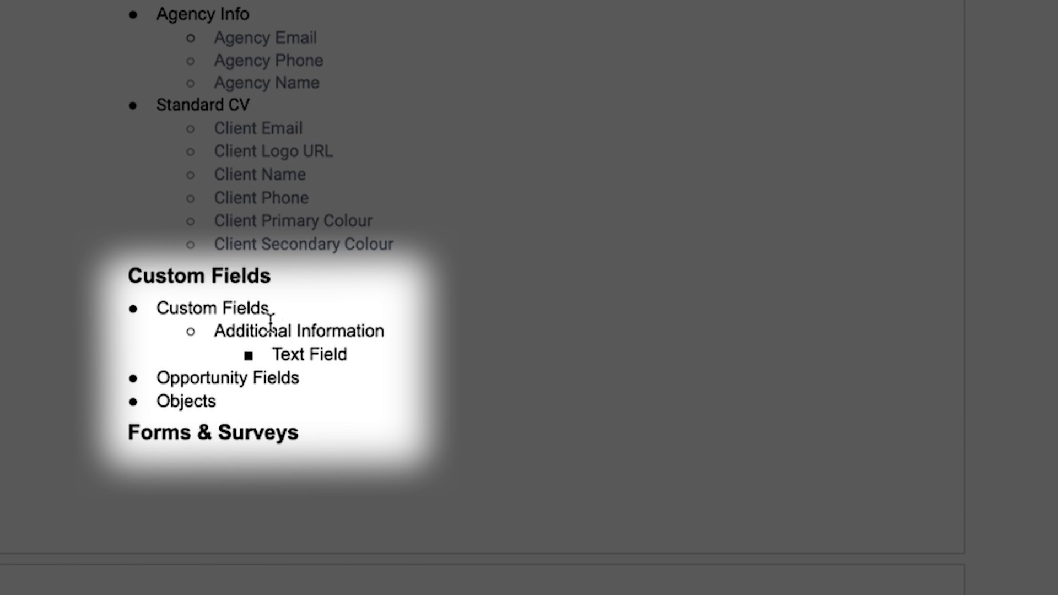
pyautogui.press('Return')
pyautogui.press('Tab')
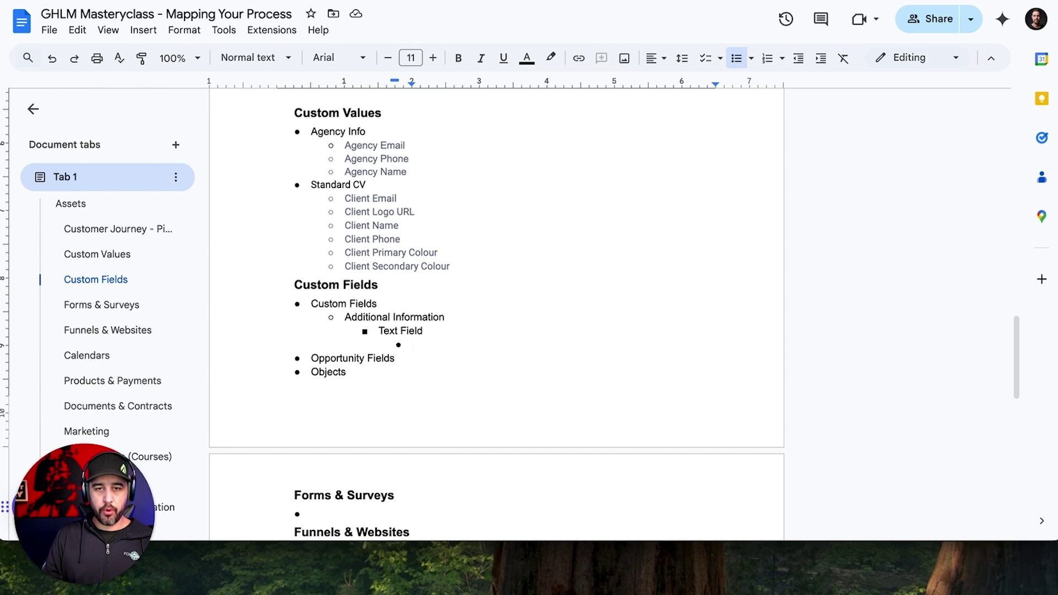
pyautogui.write('Secondar')
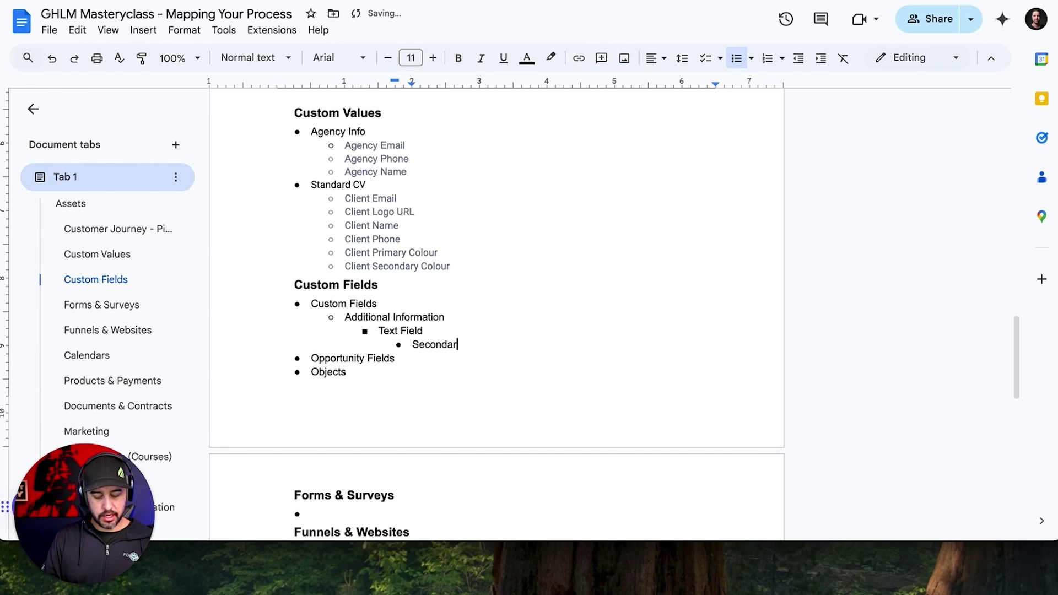
pyautogui.write('y Email Addre')
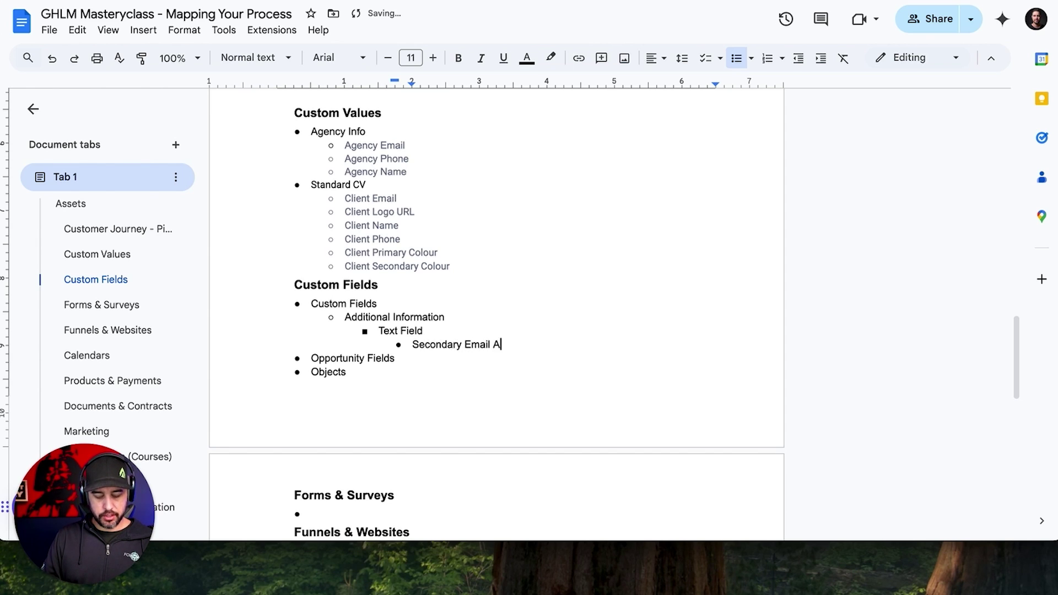
pyautogui.write('ss')
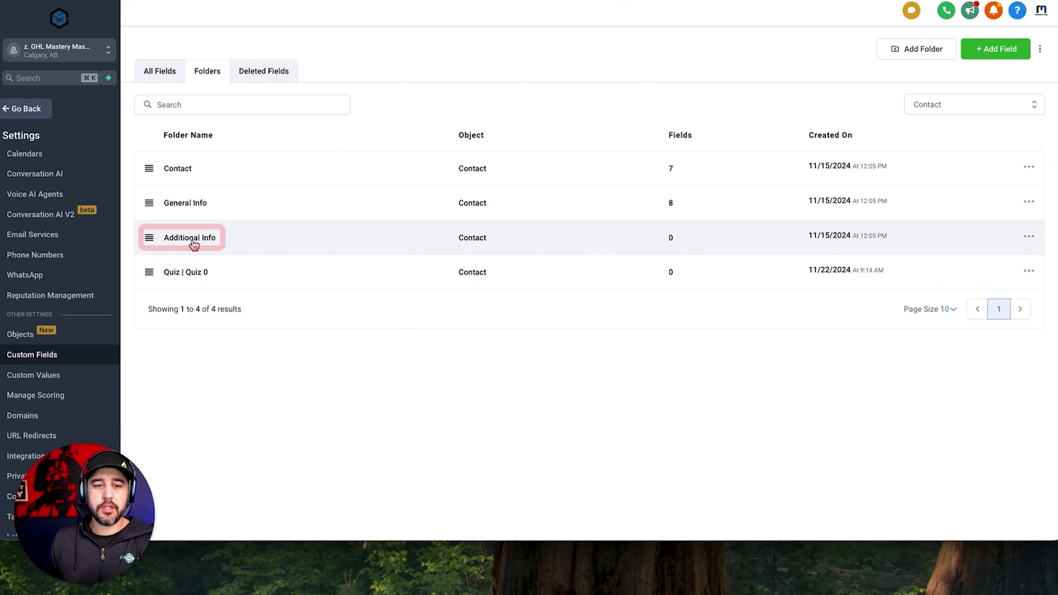
# In the Additional Info folder, save a single-line text field called 'Single Line'.
pyautogui.click(192, 240)
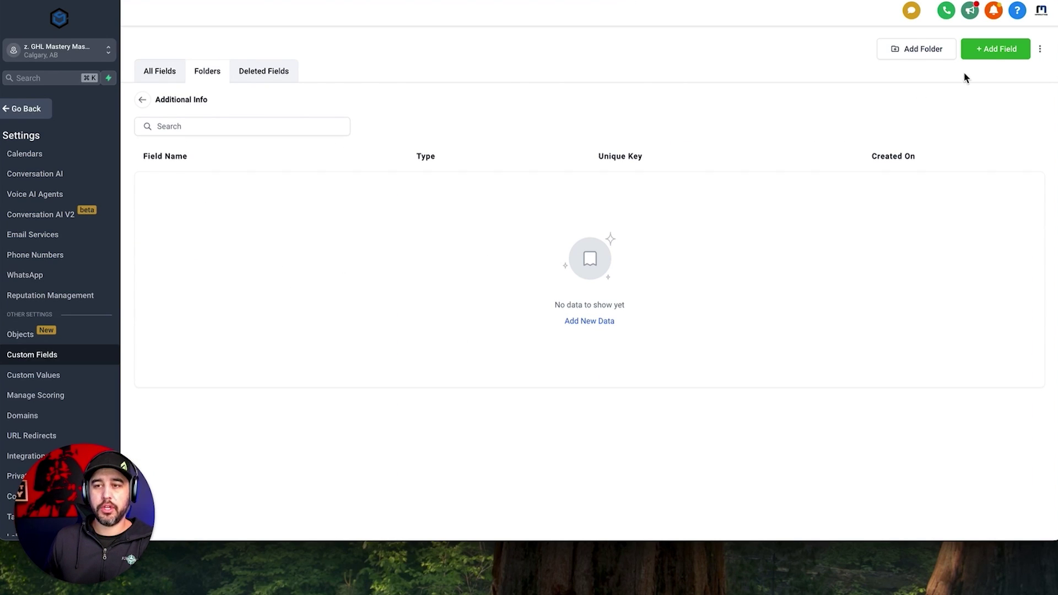
pyautogui.click(1005, 49)
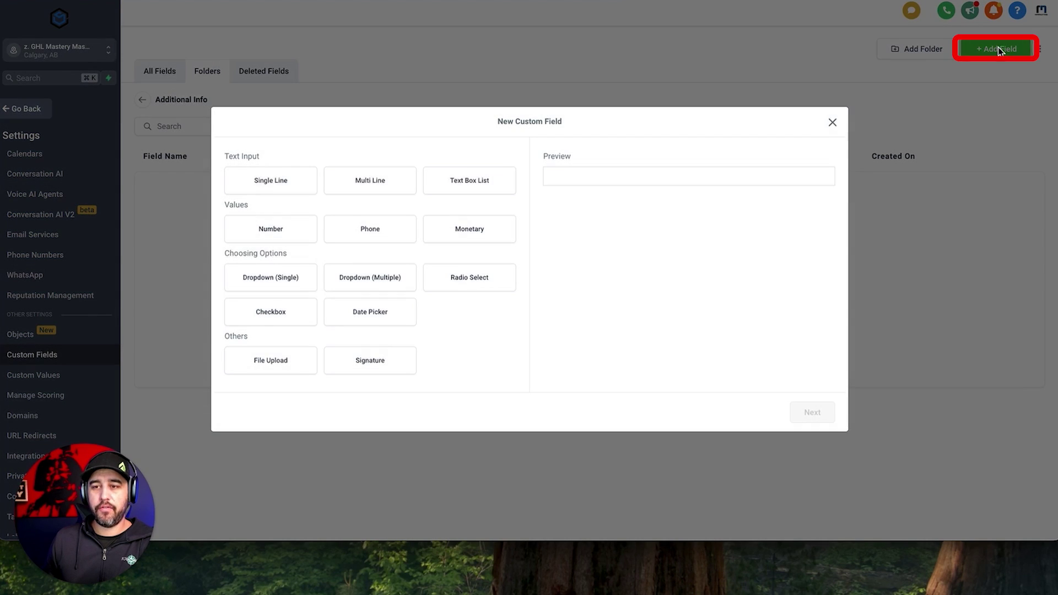
pyautogui.click(270, 189)
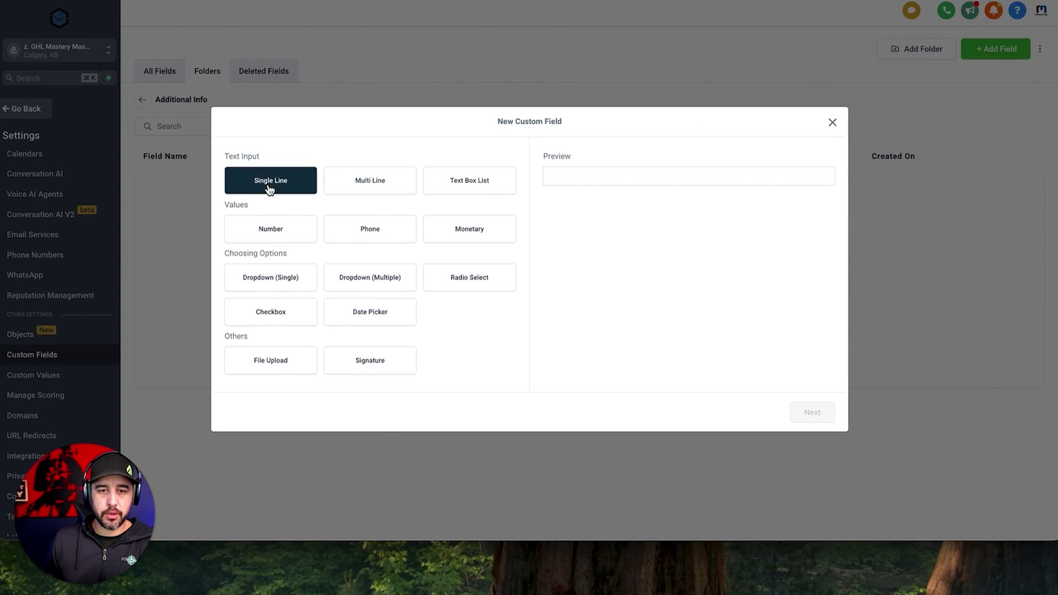
pyautogui.click(805, 418)
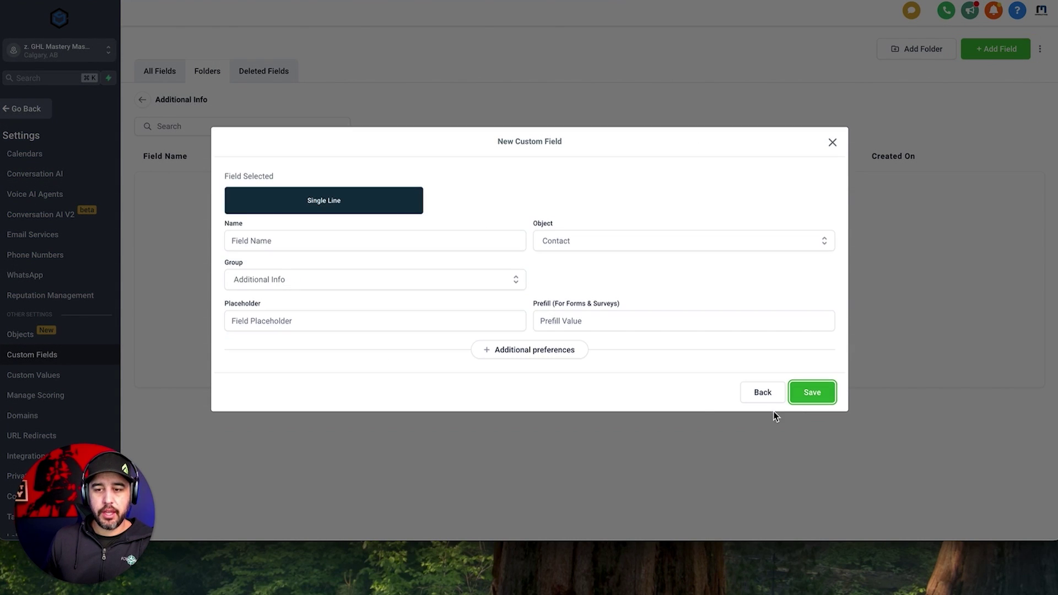
pyautogui.click(395, 244)
pyautogui.write('Single Line')
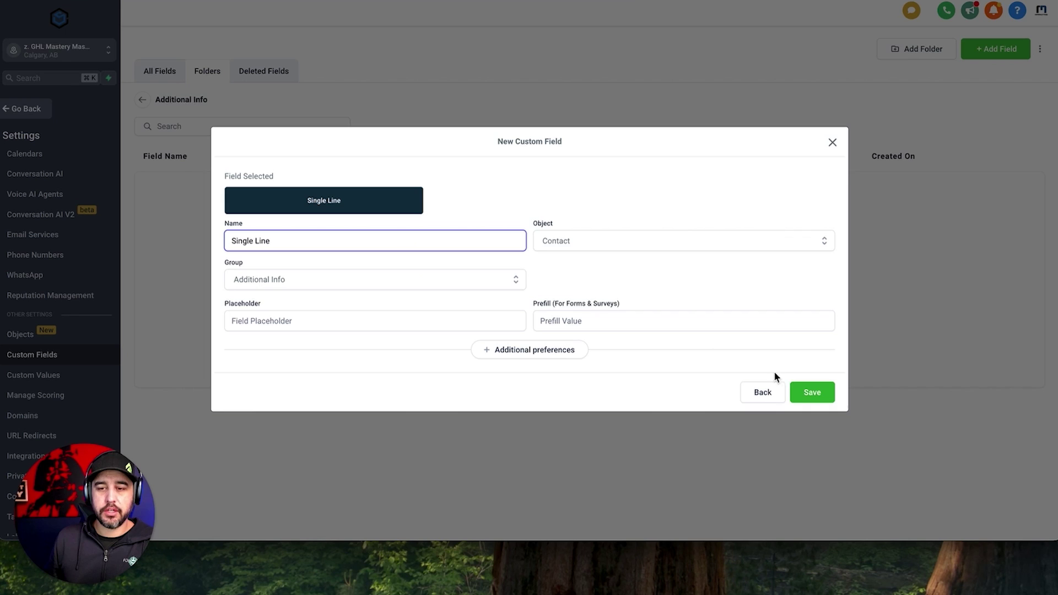
pyautogui.click(821, 400)
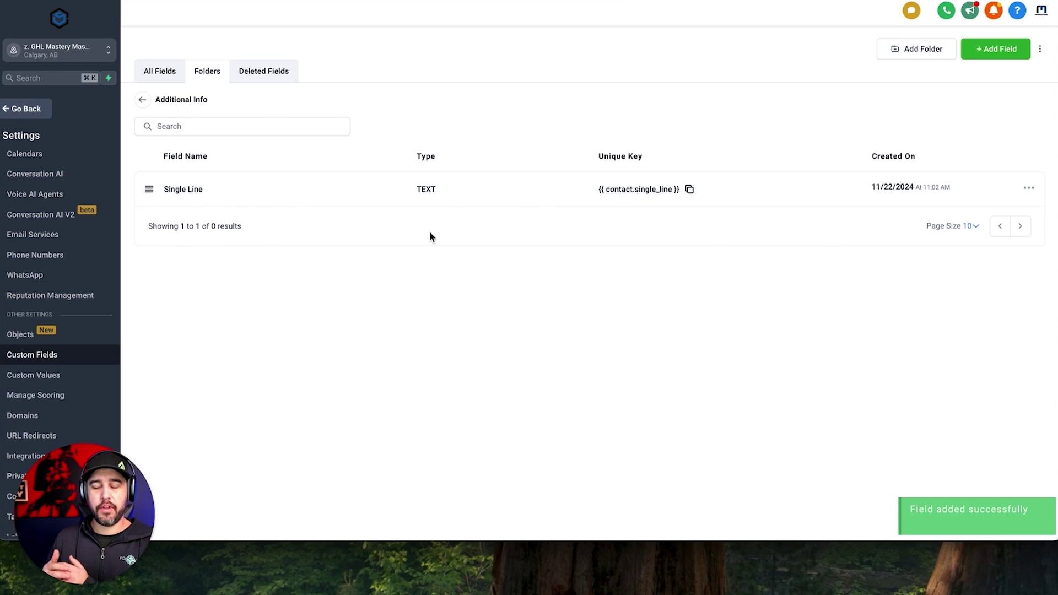
# Save a Multi Line text field named 'MultiLine', keyed contact.multiline.
pyautogui.click(988, 53)
pyautogui.click(374, 187)
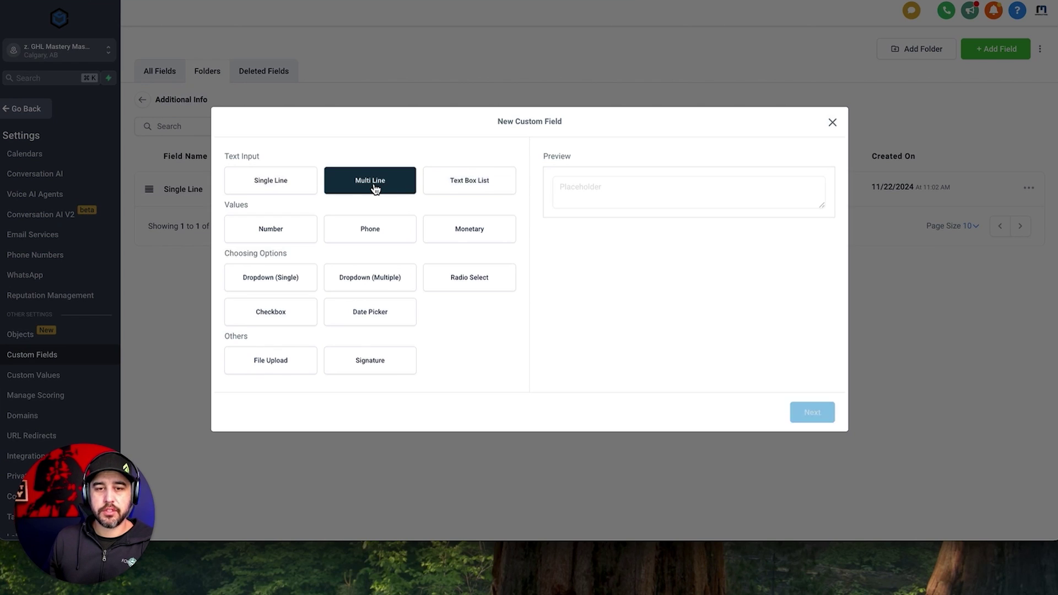
pyautogui.click(816, 418)
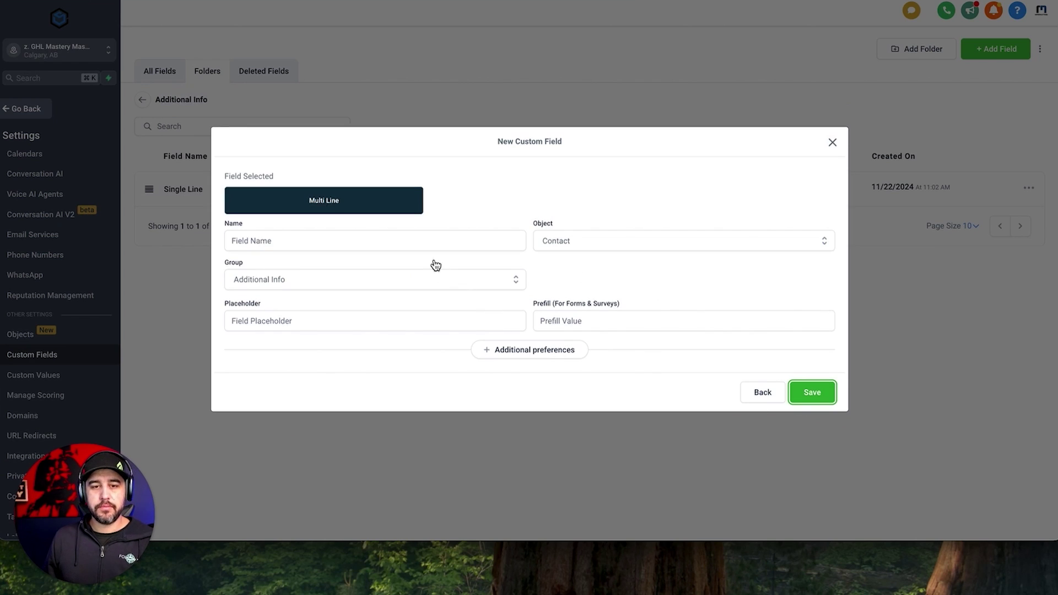
pyautogui.click(423, 237)
pyautogui.write('Mul')
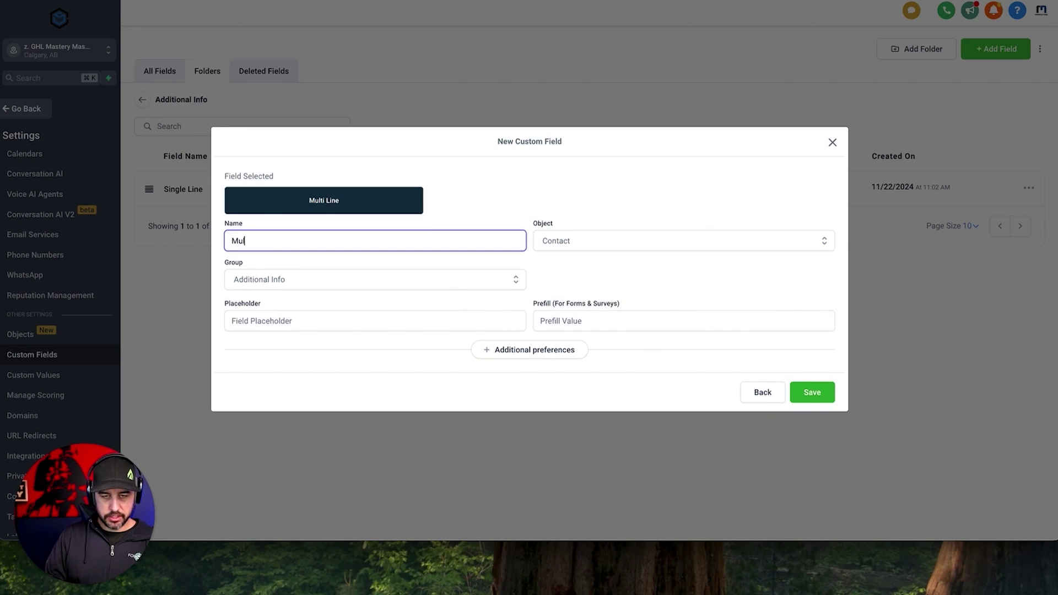
pyautogui.write('tiLine')
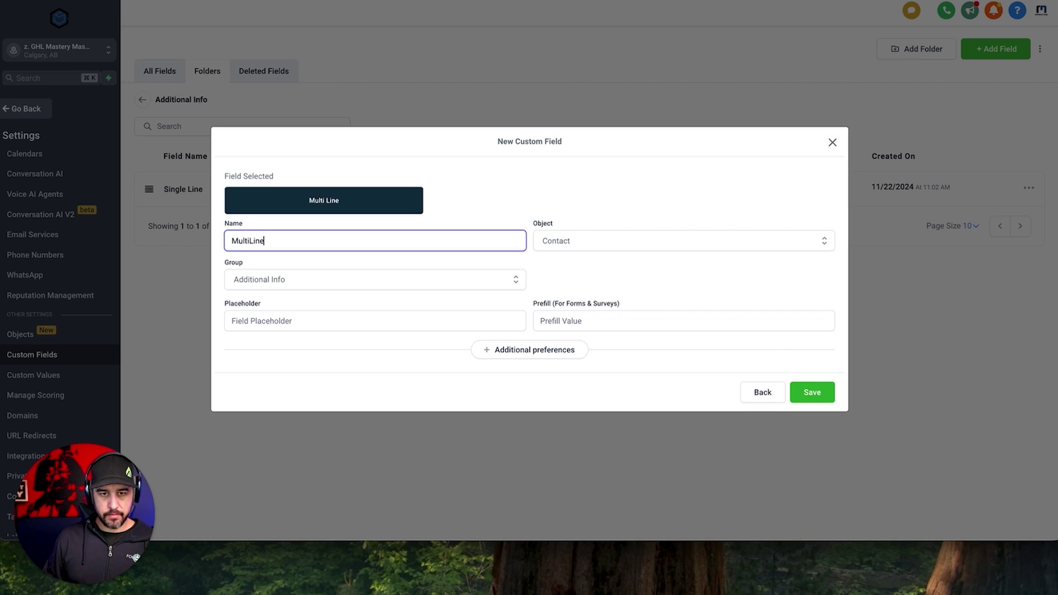
pyautogui.click(809, 398)
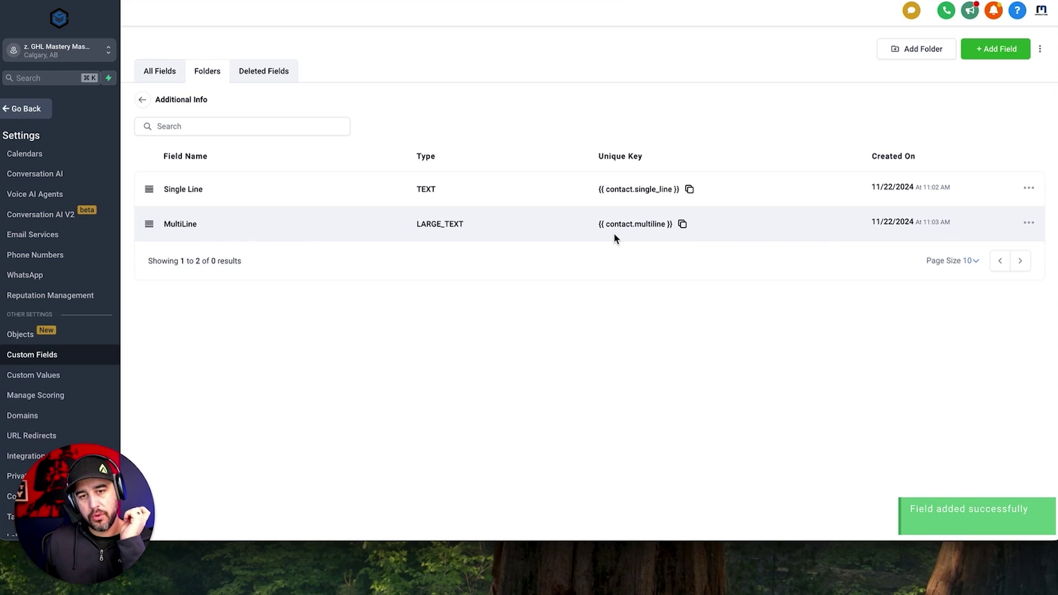
# Start a Text Box List field named 'Please input all additional information in the boxes below'.
pyautogui.click(987, 53)
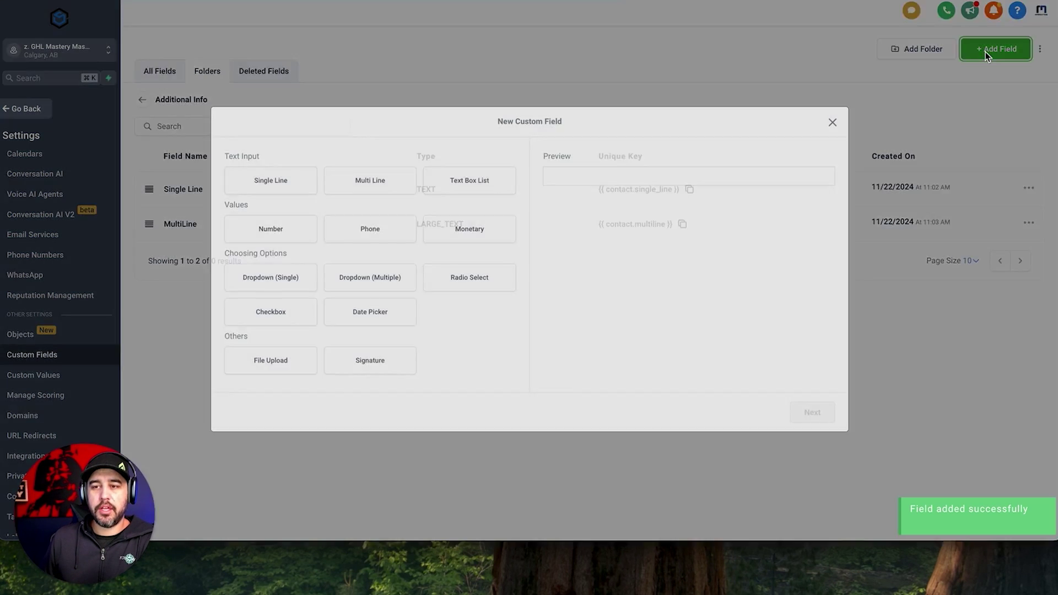
pyautogui.click(283, 229)
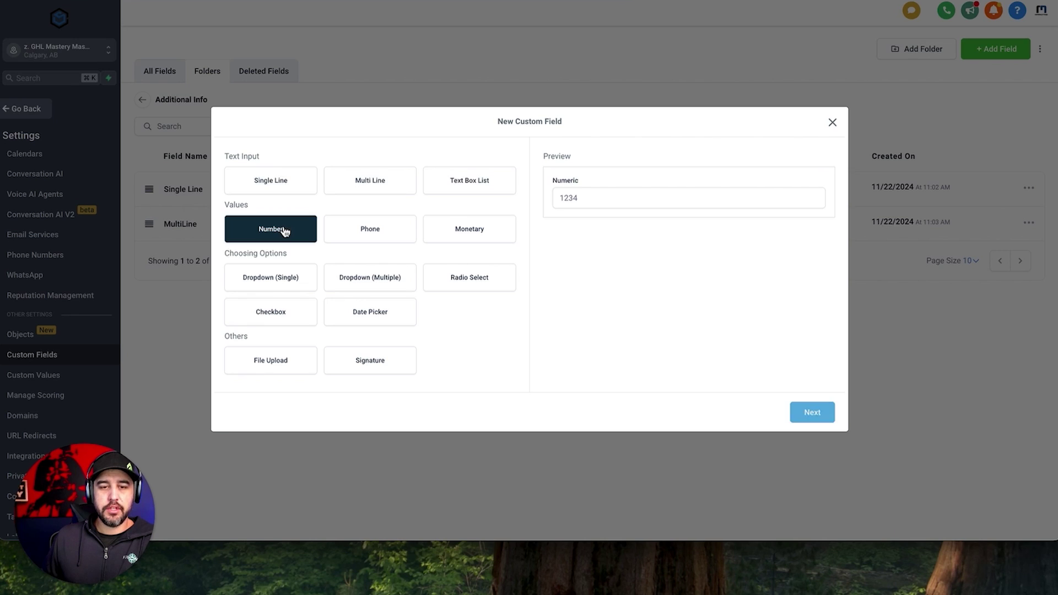
pyautogui.click(457, 187)
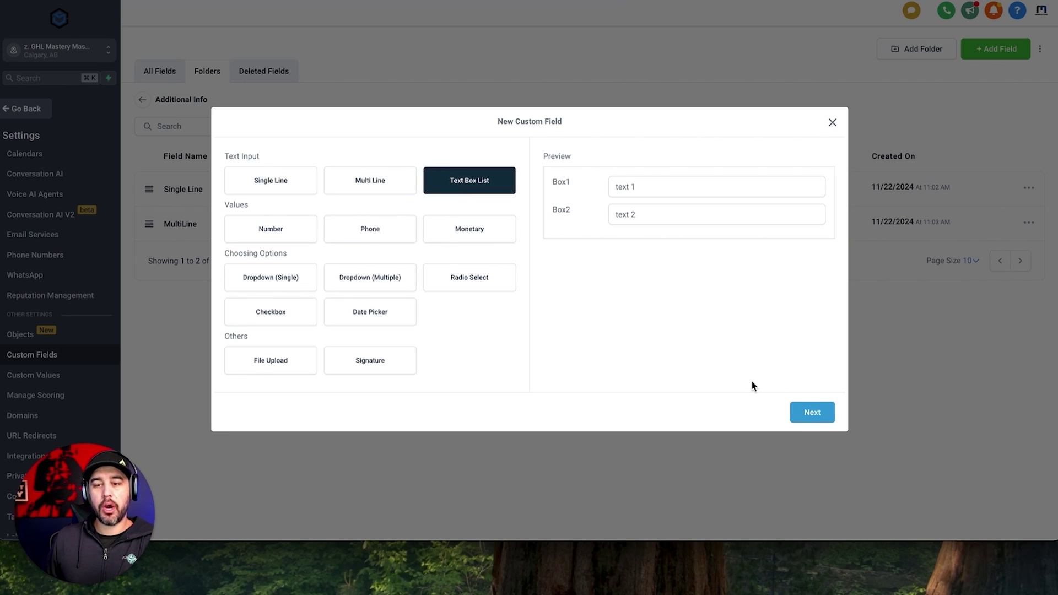
pyautogui.click(812, 412)
pyautogui.click(342, 220)
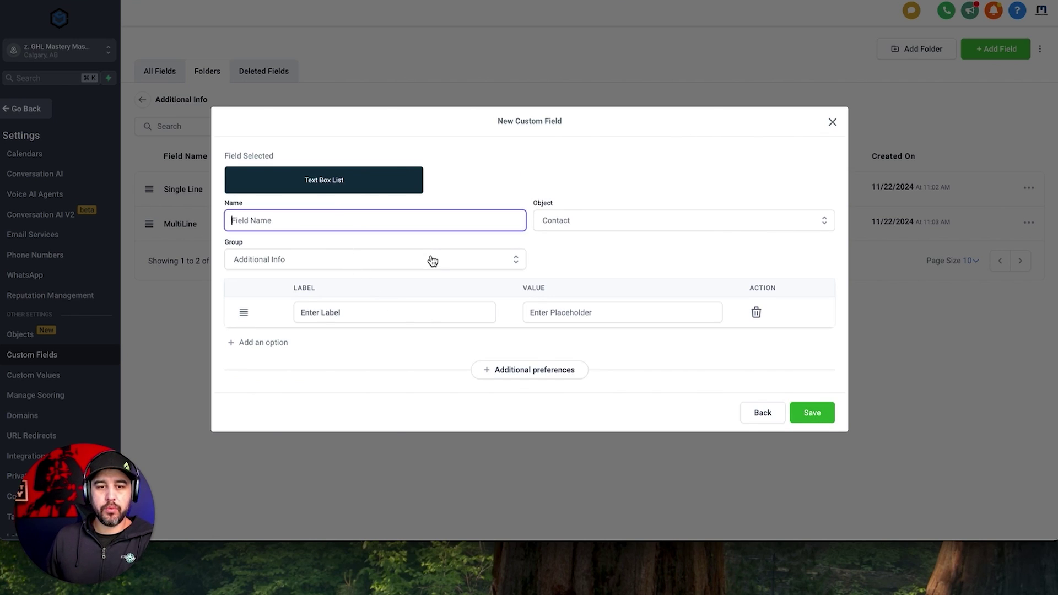
pyautogui.write('Pl')
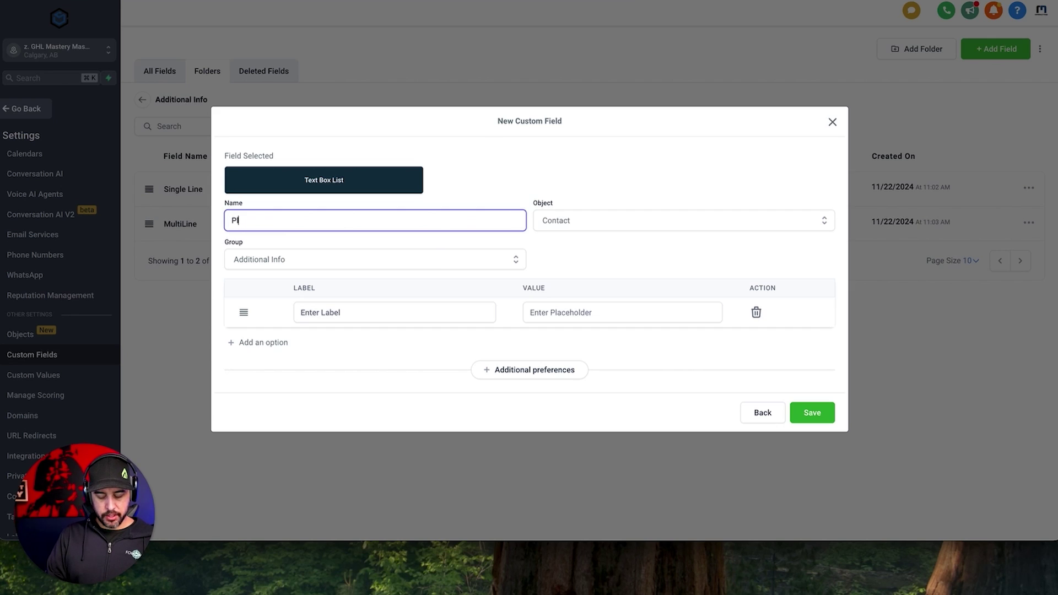
pyautogui.write('ease select all')
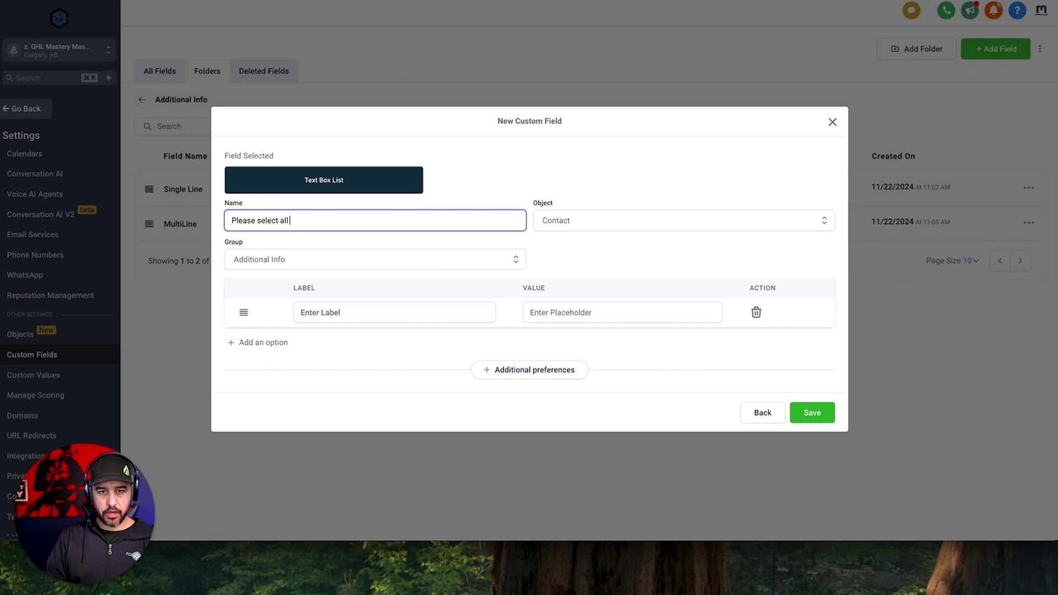
pyautogui.write(' the')
pyautogui.press('BackSpace')
pyautogui.press('BackSpace')
pyautogui.press('BackSpace')
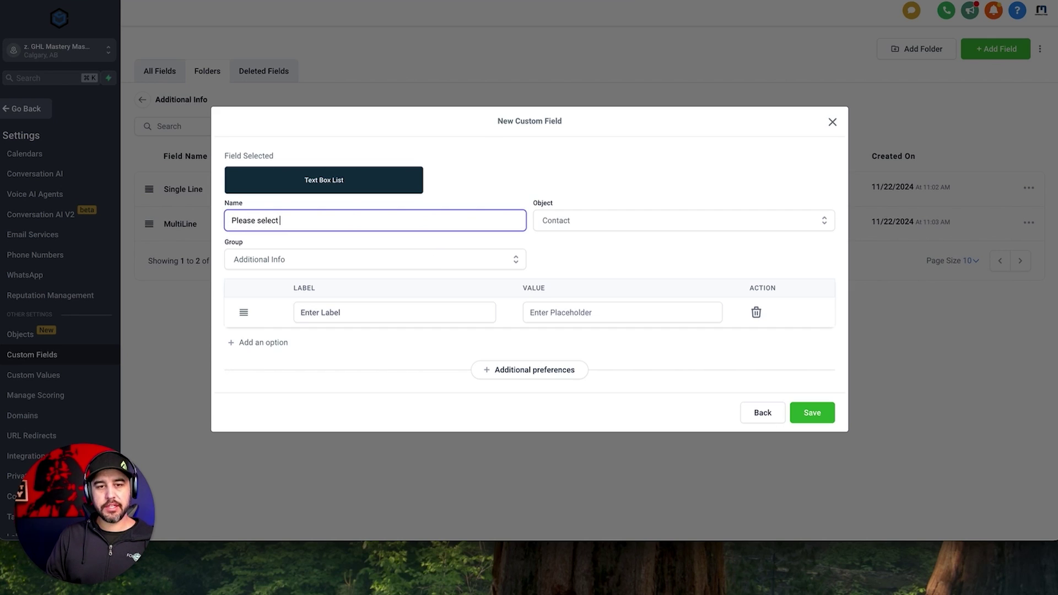
pyautogui.press('BackSpace')
pyautogui.press('BackSpace')
pyautogui.press('BackSpace')
pyautogui.press('BackSpace')
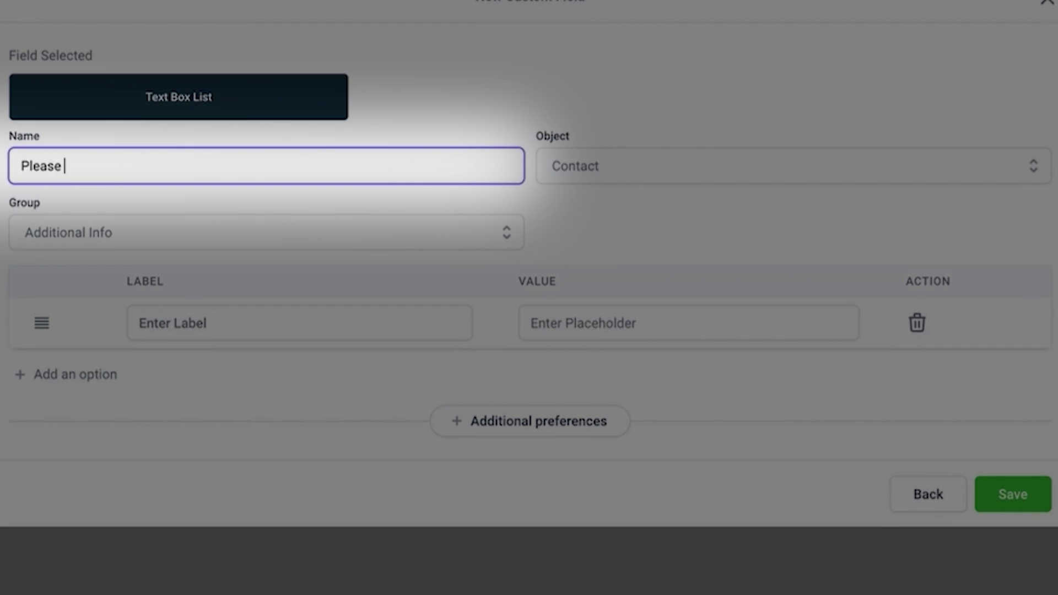
pyautogui.write('input all additional inform')
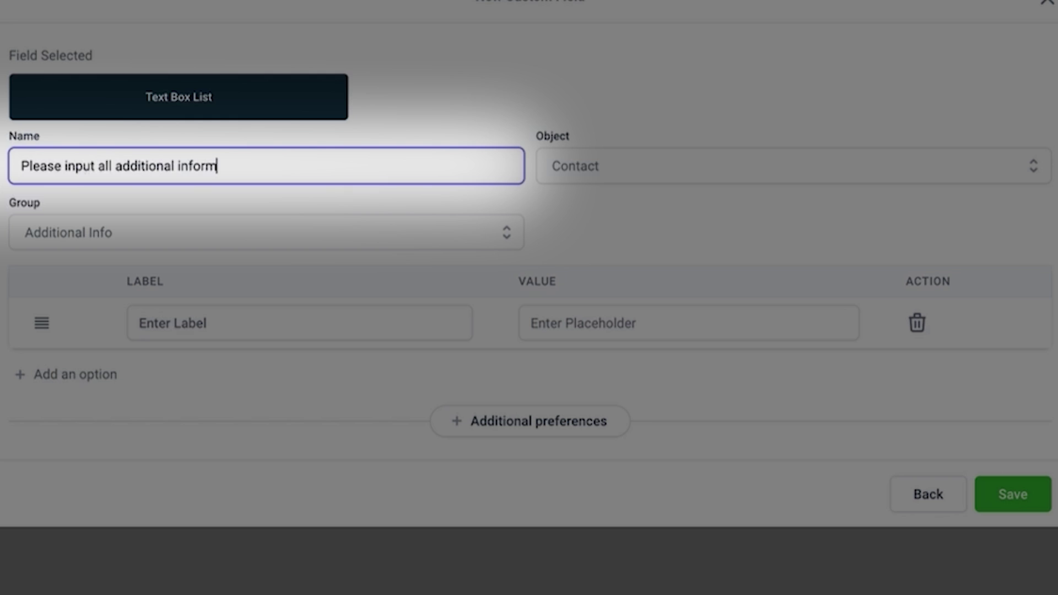
pyautogui.write('ation in the boxes')
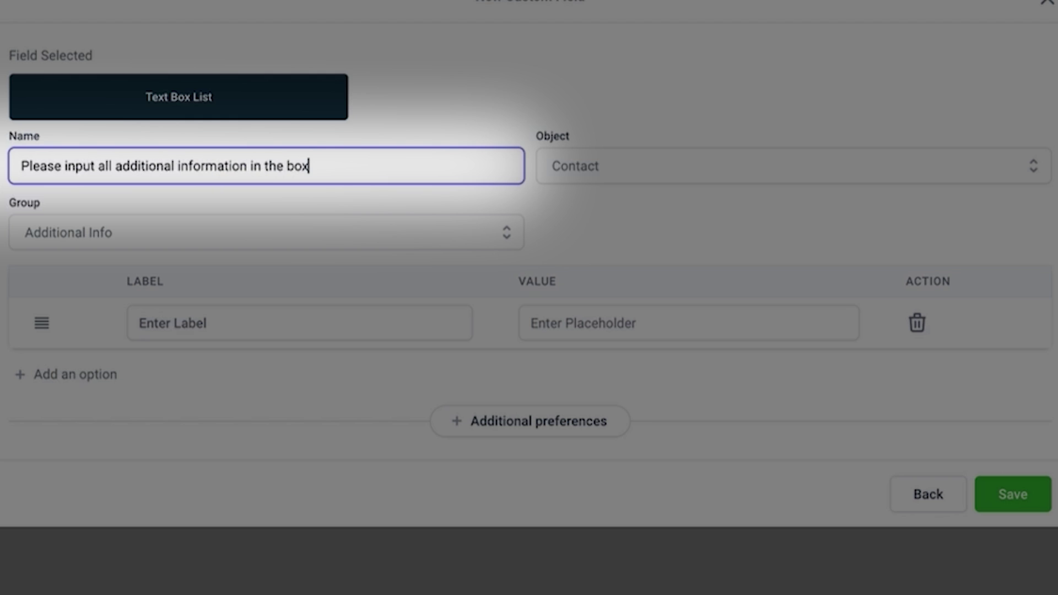
pyautogui.write(' below')
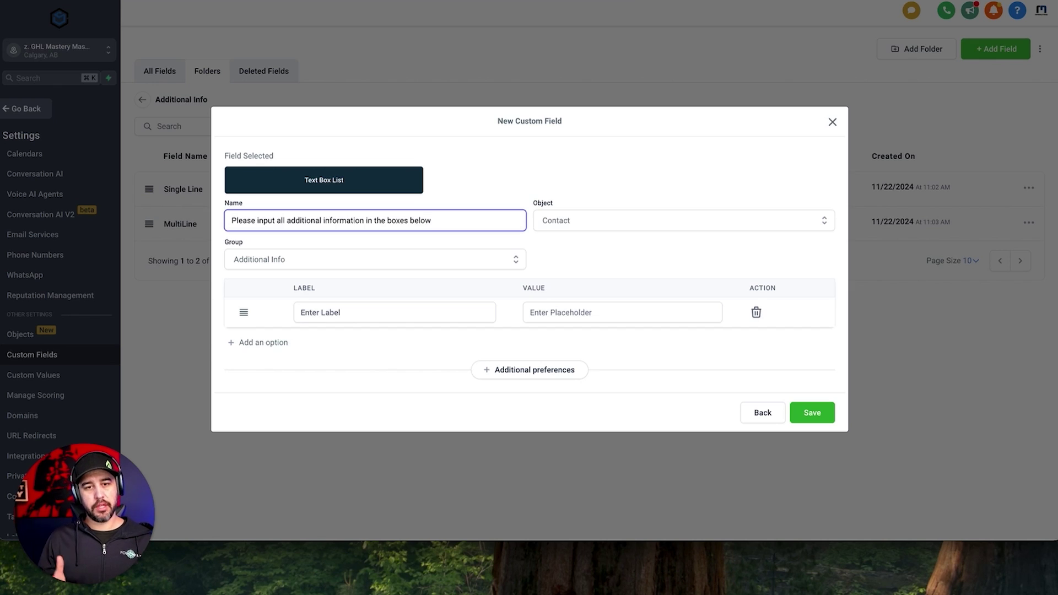
# Add three boxes labelled A, B and C to the list.
pyautogui.click(337, 307)
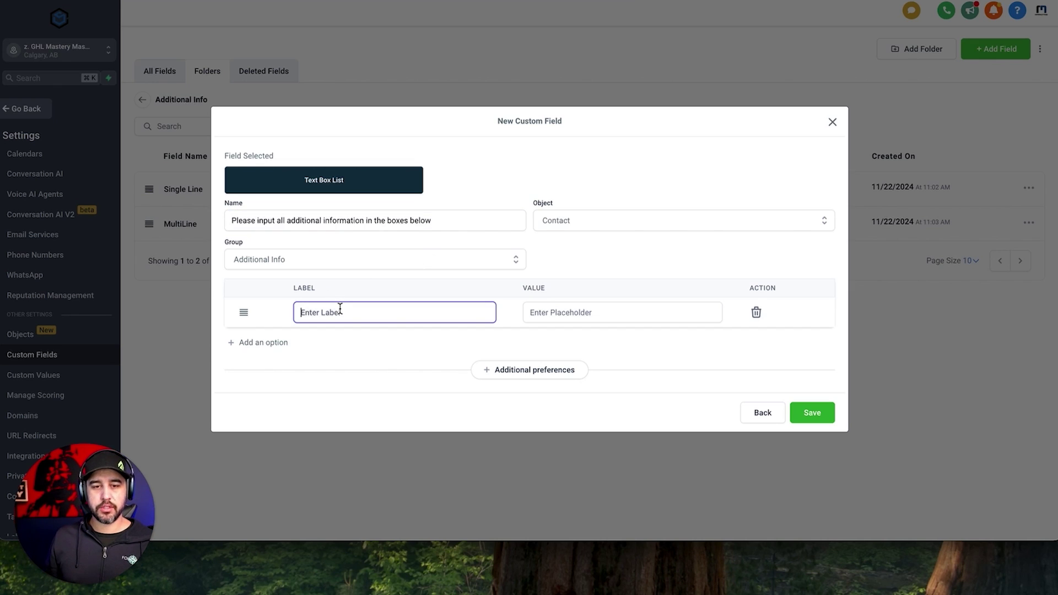
pyautogui.write('A')
pyautogui.click(279, 342)
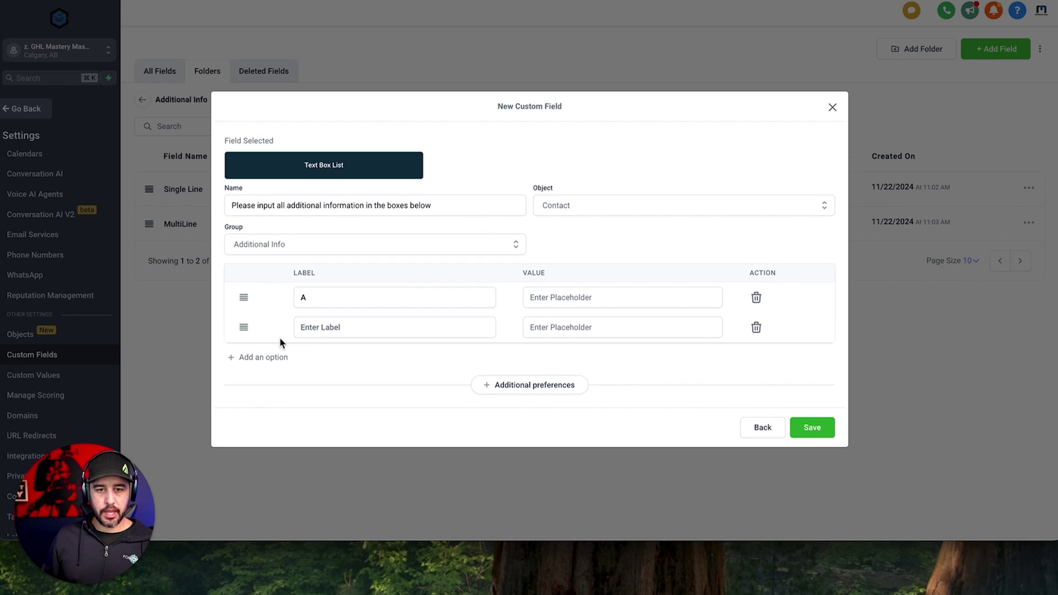
pyautogui.click(345, 329)
pyautogui.write('B')
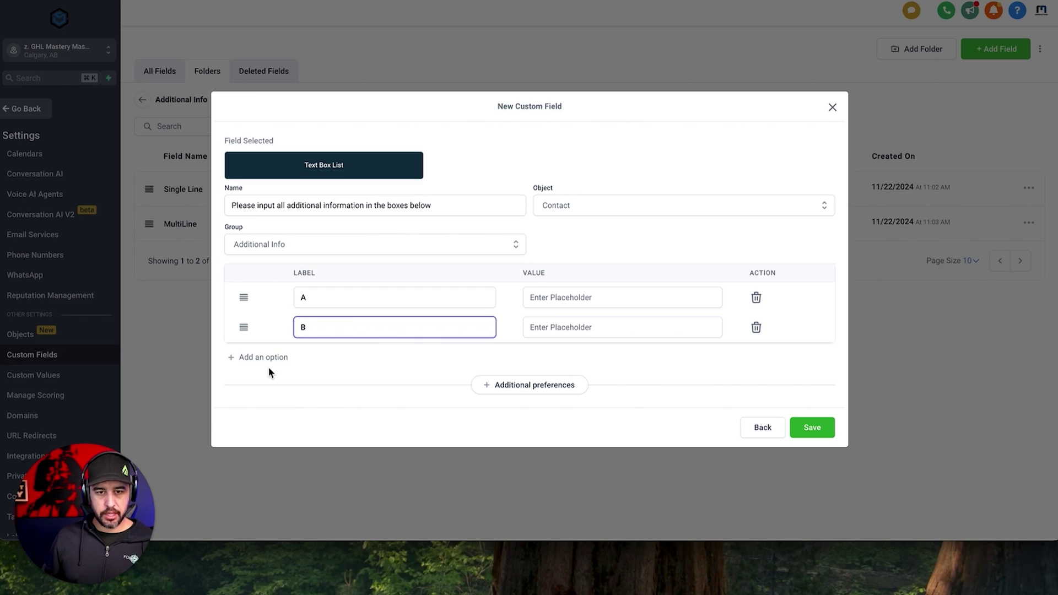
pyautogui.click(276, 359)
pyautogui.click(350, 347)
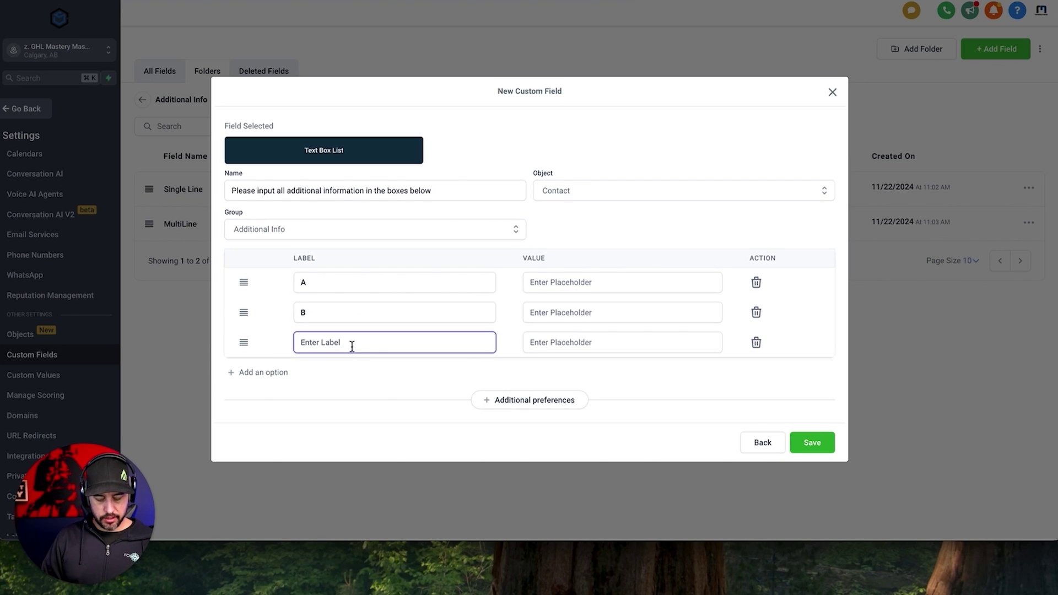
pyautogui.write('C')
pyautogui.click(432, 366)
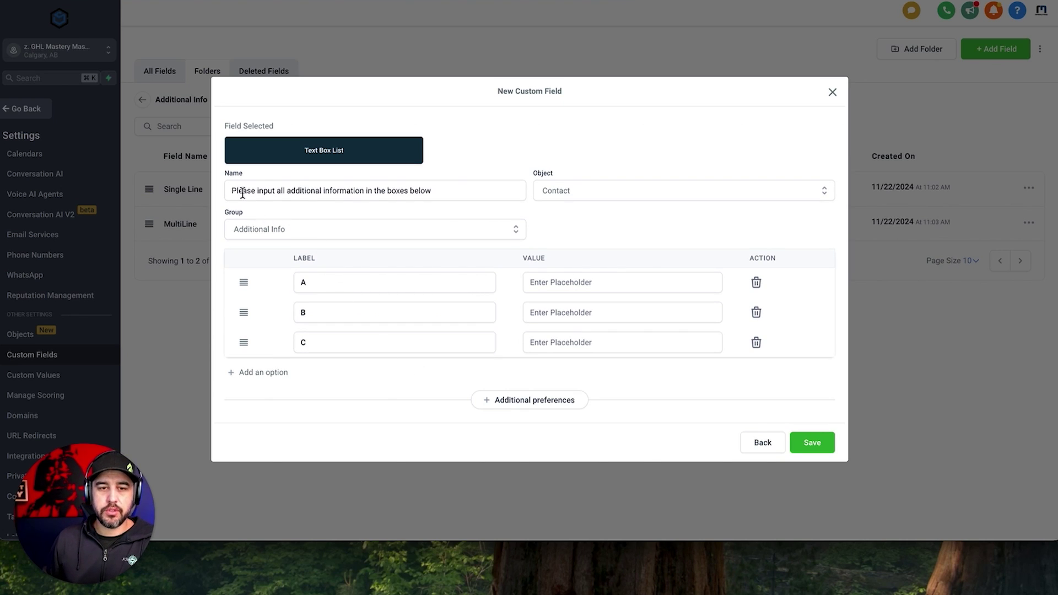
pyautogui.moveTo(234, 191); pyautogui.dragTo(454, 194)
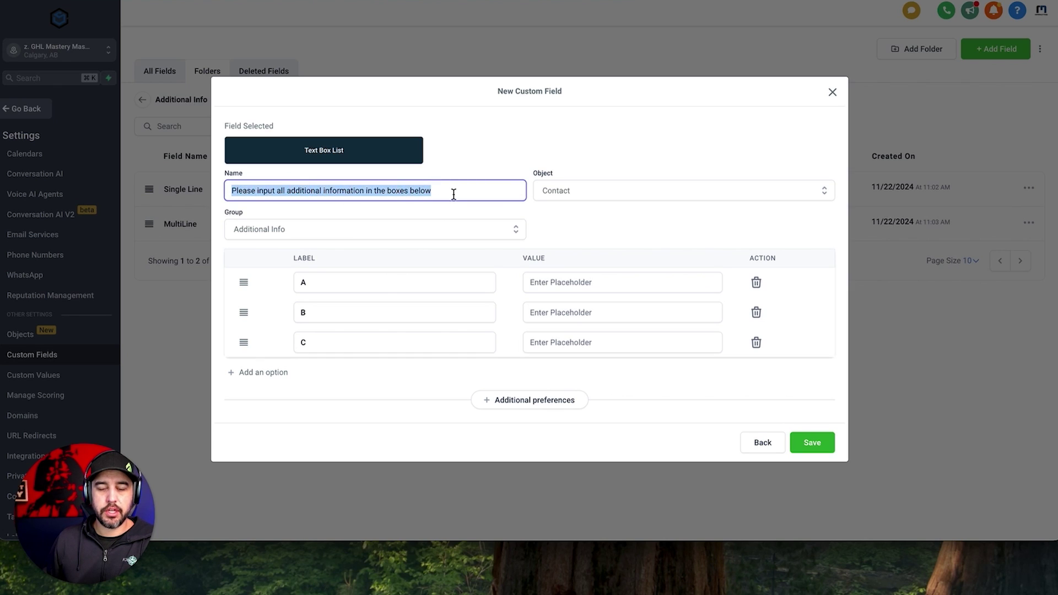
# Check the generated unique key, rename the field 'Additional Information' and save it.
pyautogui.click(545, 401)
pyautogui.scroll(-1, 409, 371)
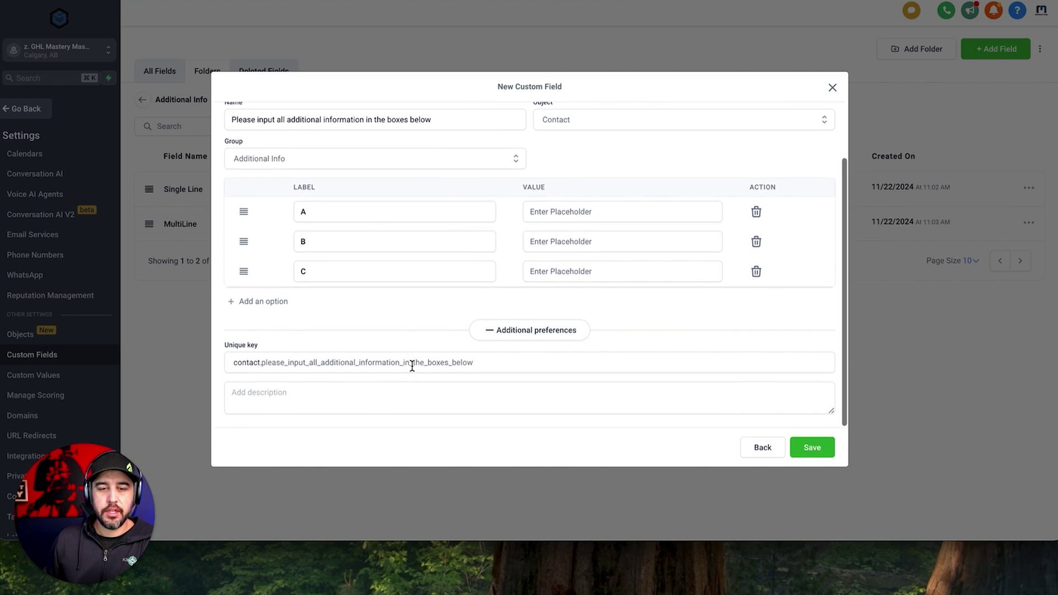
pyautogui.click(475, 363)
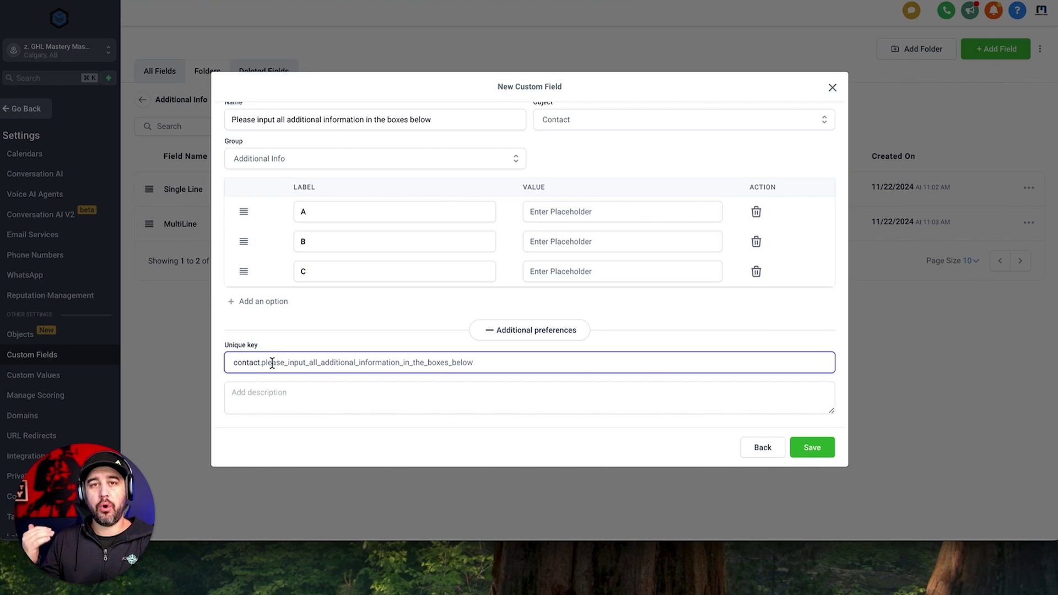
pyautogui.scroll(2, 272, 363)
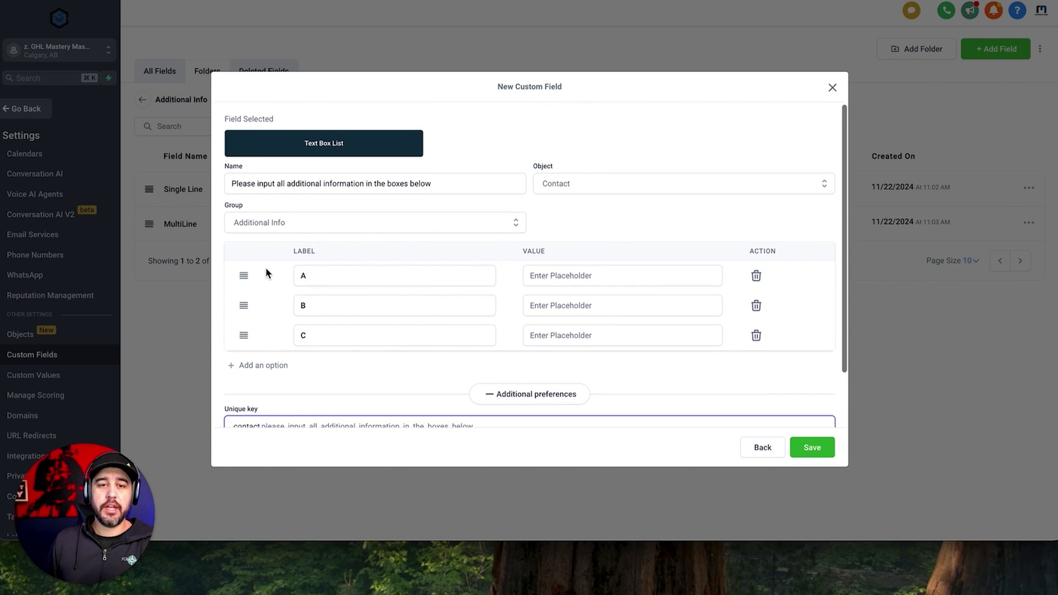
pyautogui.moveTo(232, 184); pyautogui.dragTo(433, 186)
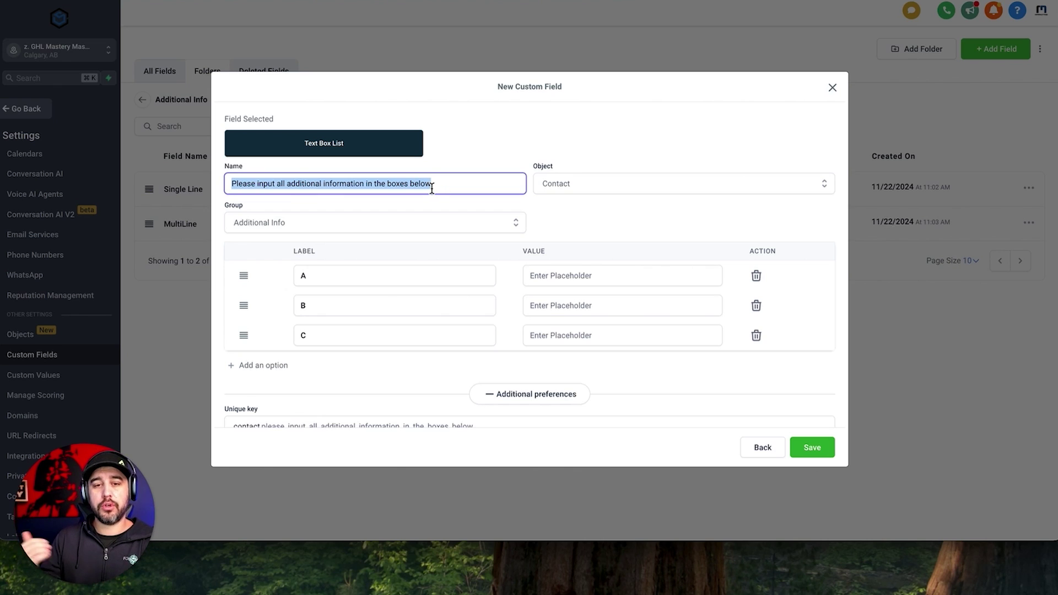
pyautogui.scroll(-1, 433, 188)
pyautogui.scroll(1, 433, 188)
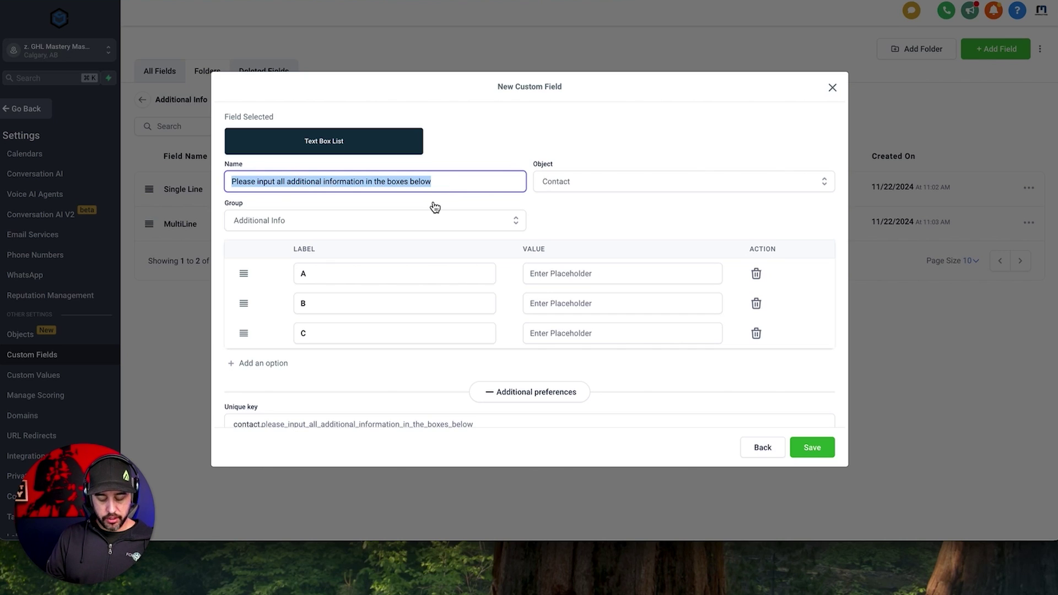
pyautogui.write('Ad')
pyautogui.write('ditional')
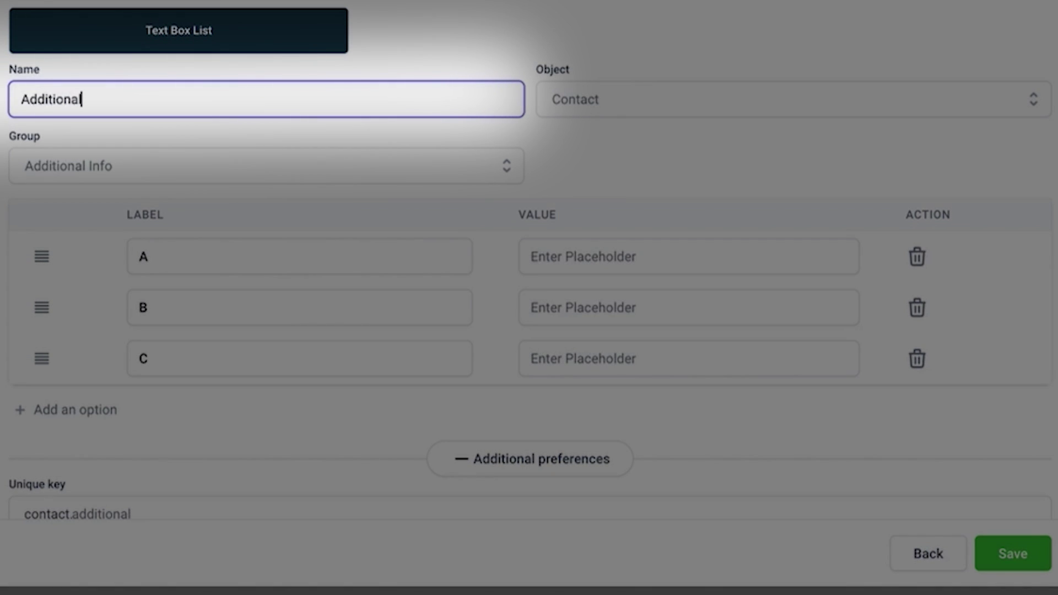
pyautogui.write(' Information')
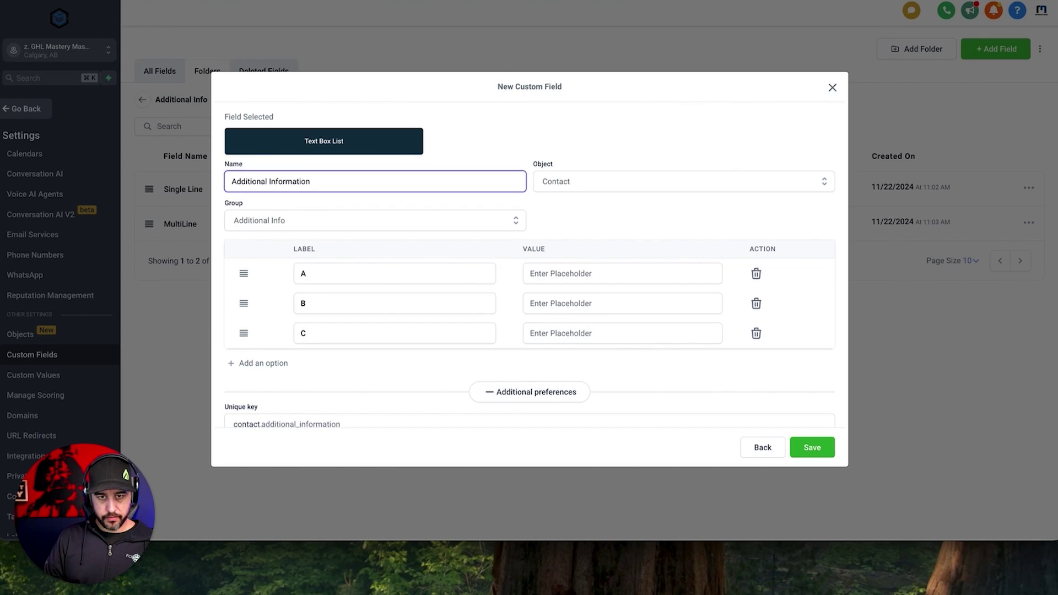
pyautogui.click(814, 449)
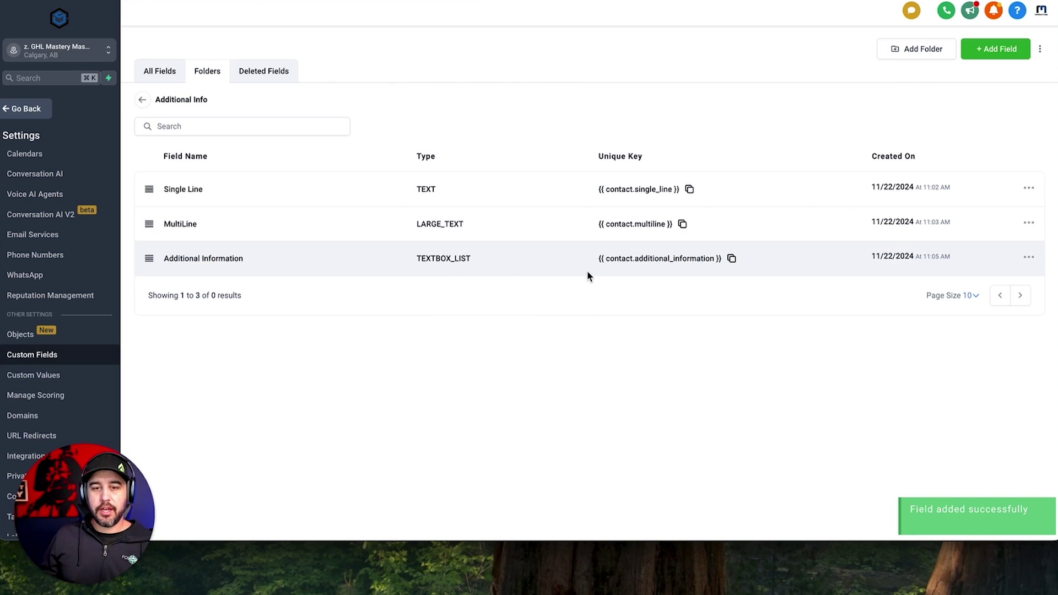
pyautogui.click(998, 49)
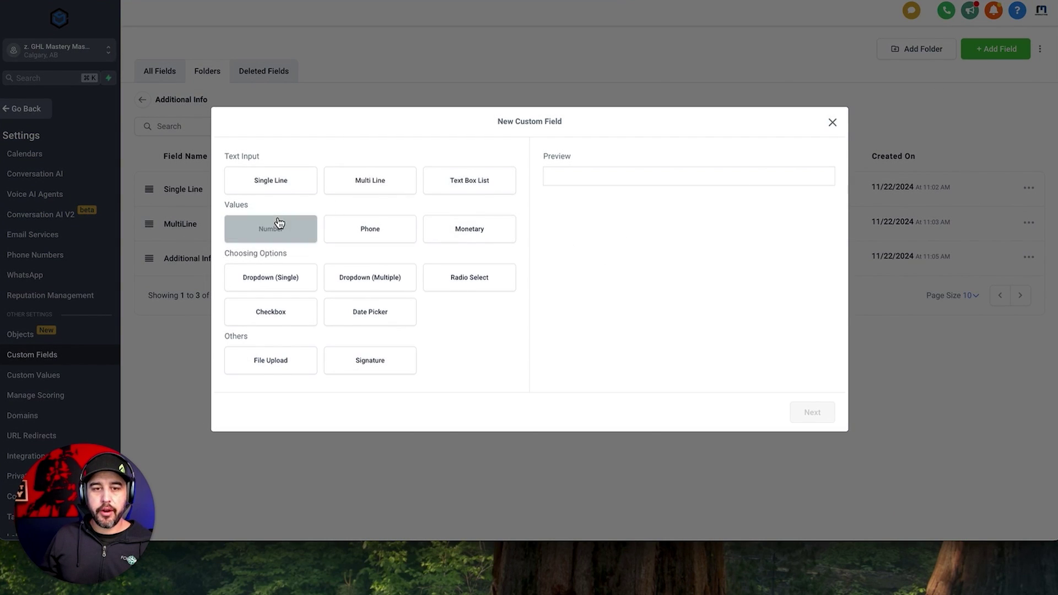
# Save a Number field named 'Favourite Number', keyed contact.favourite_number.
pyautogui.click(277, 224)
pyautogui.click(813, 414)
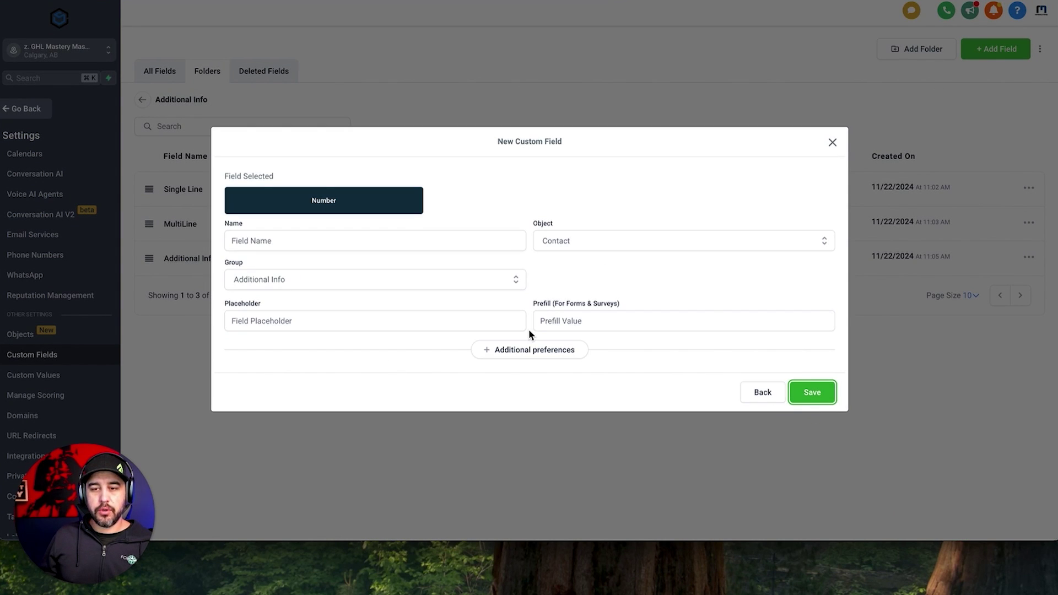
pyautogui.click(395, 235)
pyautogui.write('Favo')
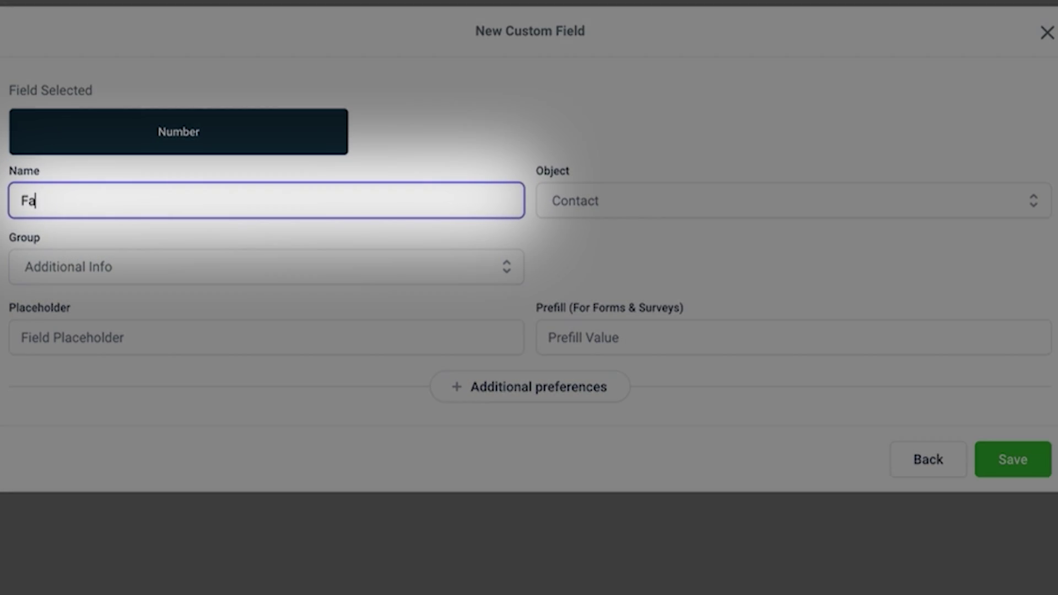
pyautogui.write('urite Number')
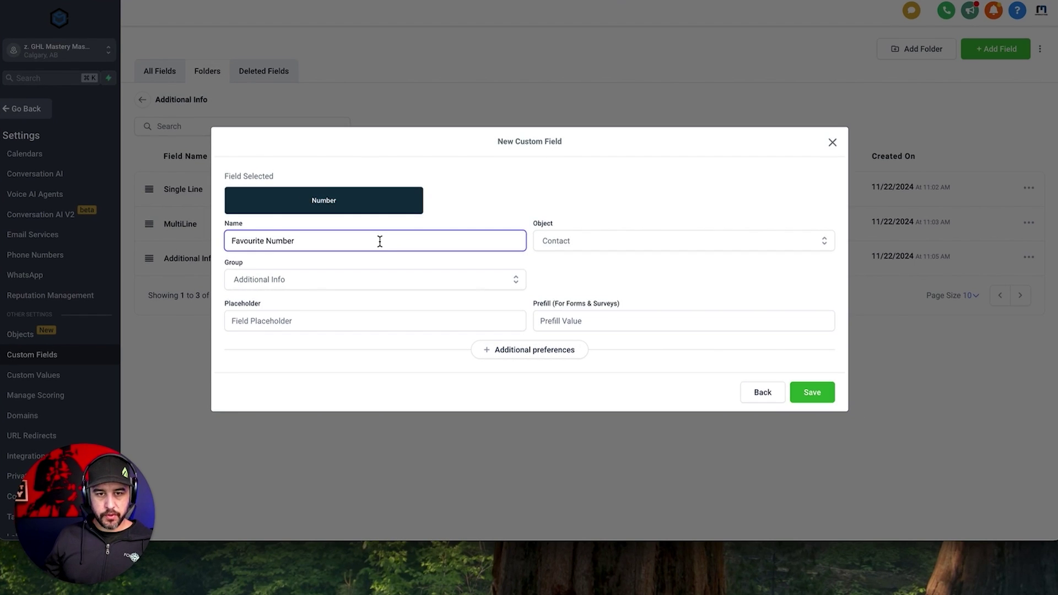
pyautogui.click(811, 395)
# Save a Phone field named 'Additional Phone Number', correcting the misspelled 'Additinal'.
pyautogui.click(990, 50)
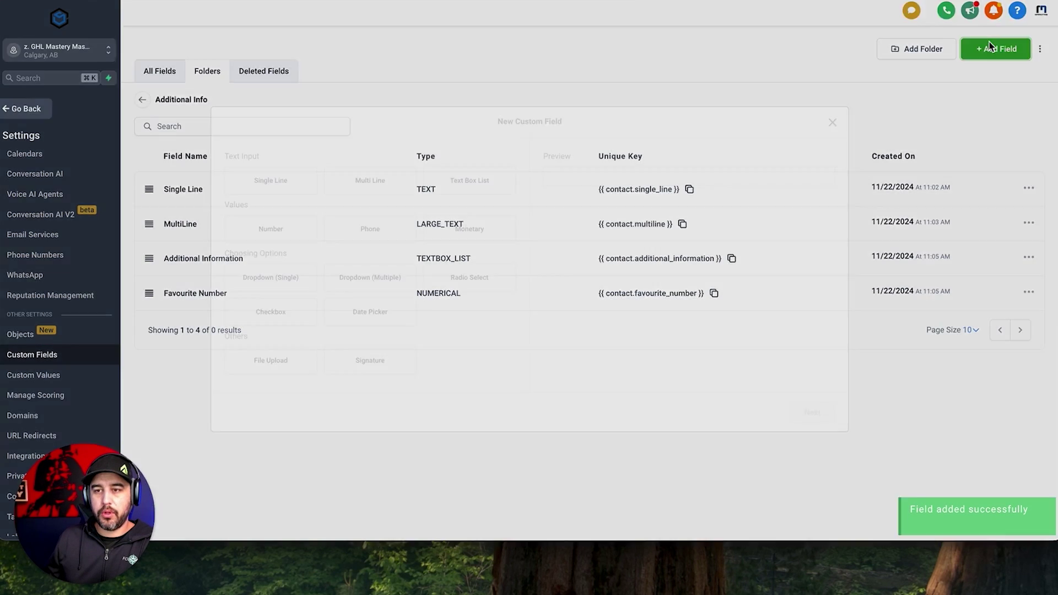
pyautogui.click(380, 230)
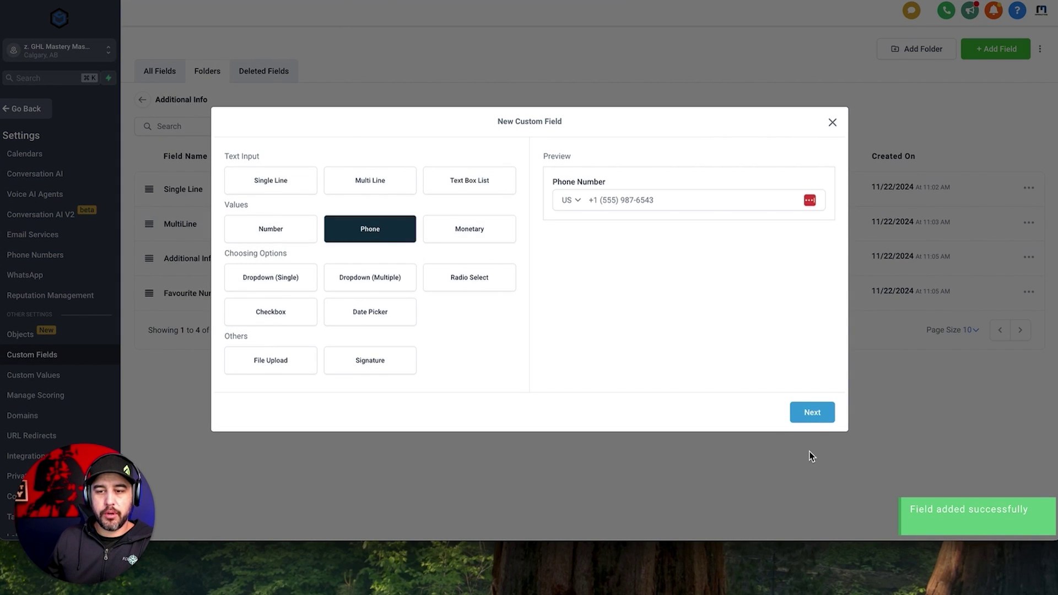
pyautogui.click(816, 414)
pyautogui.click(367, 242)
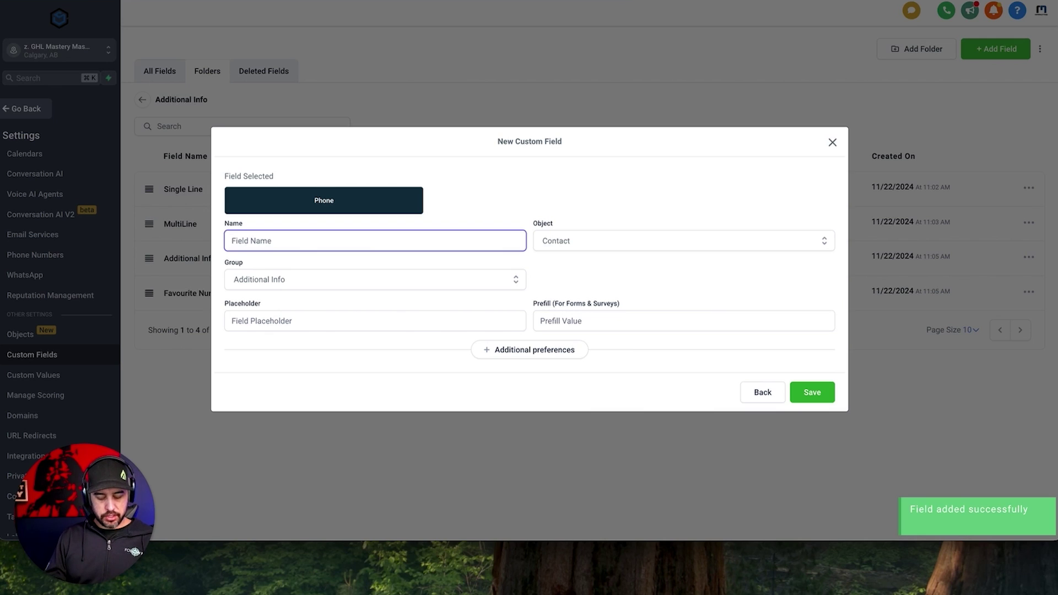
pyautogui.write('Additinal ')
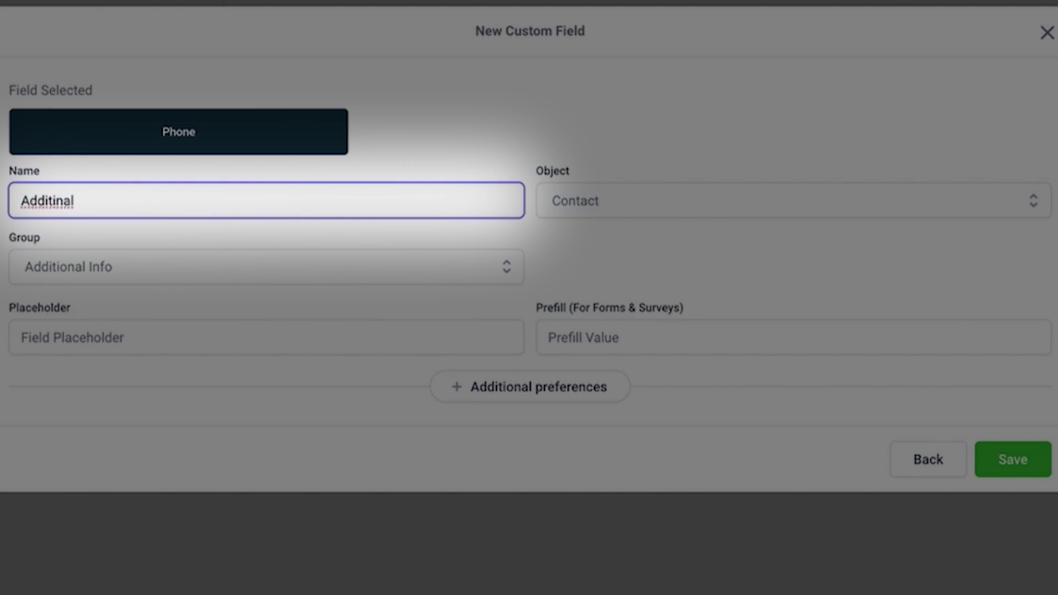
pyautogui.write('Phone Number')
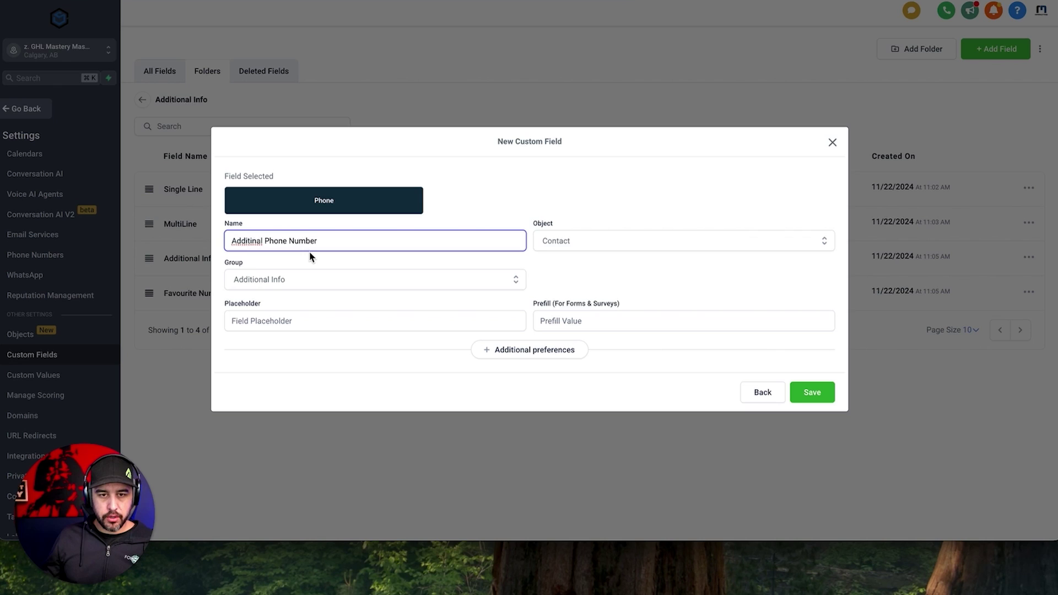
pyautogui.rightClick(247, 240)
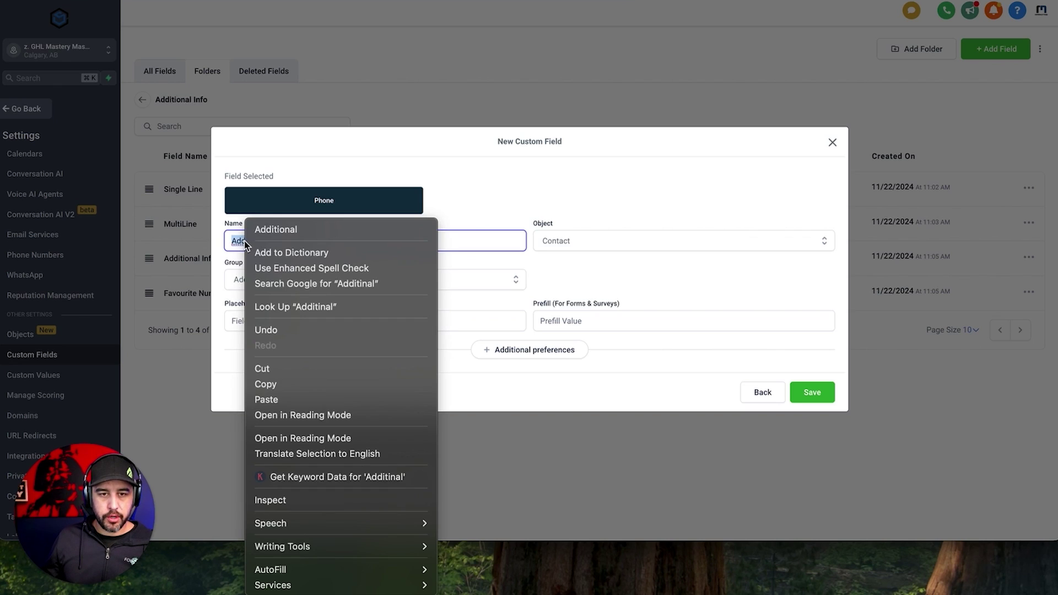
pyautogui.click(259, 229)
pyautogui.click(577, 268)
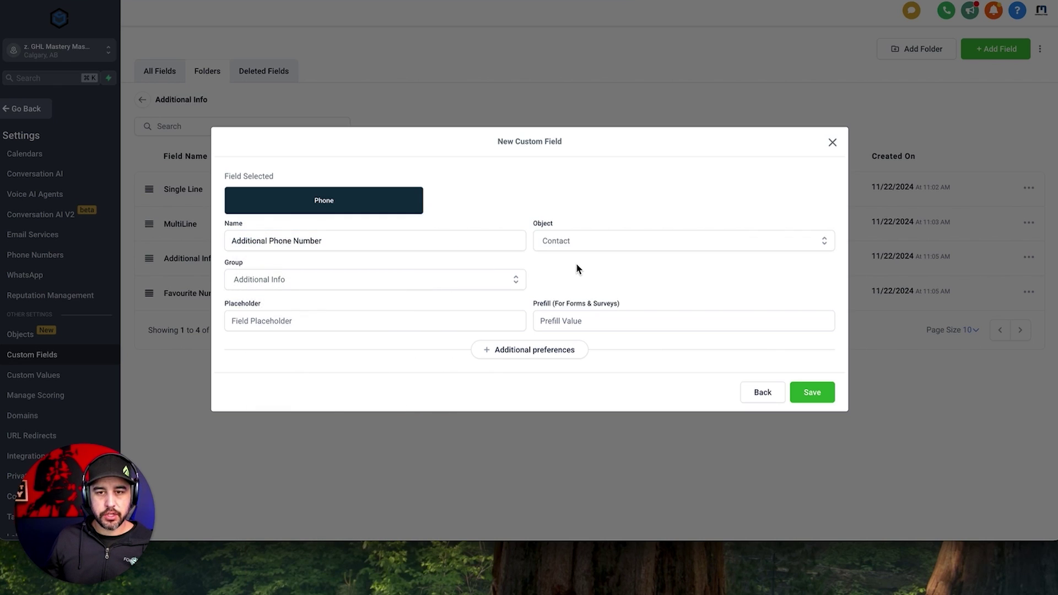
pyautogui.click(806, 394)
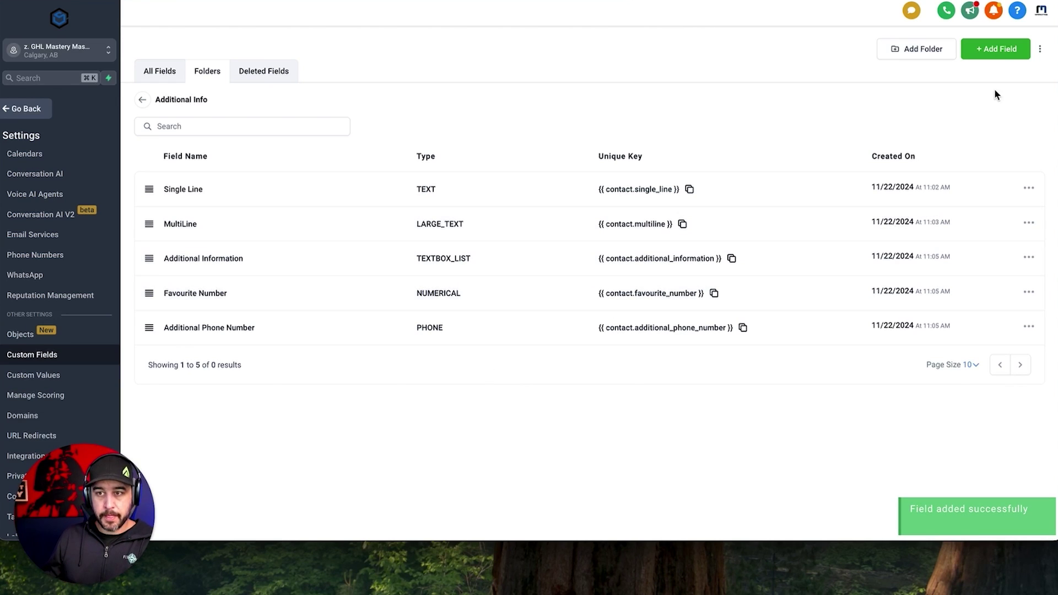
# Save a Monetary field named 'Contract Value', keyed contact.contract_value.
pyautogui.click(996, 49)
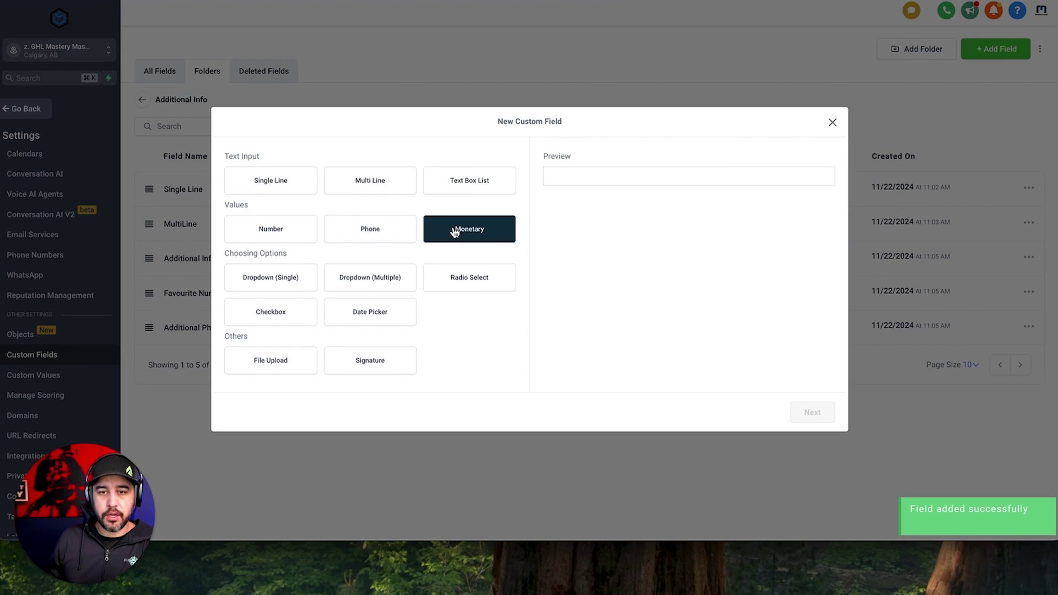
pyautogui.click(455, 231)
pyautogui.click(822, 420)
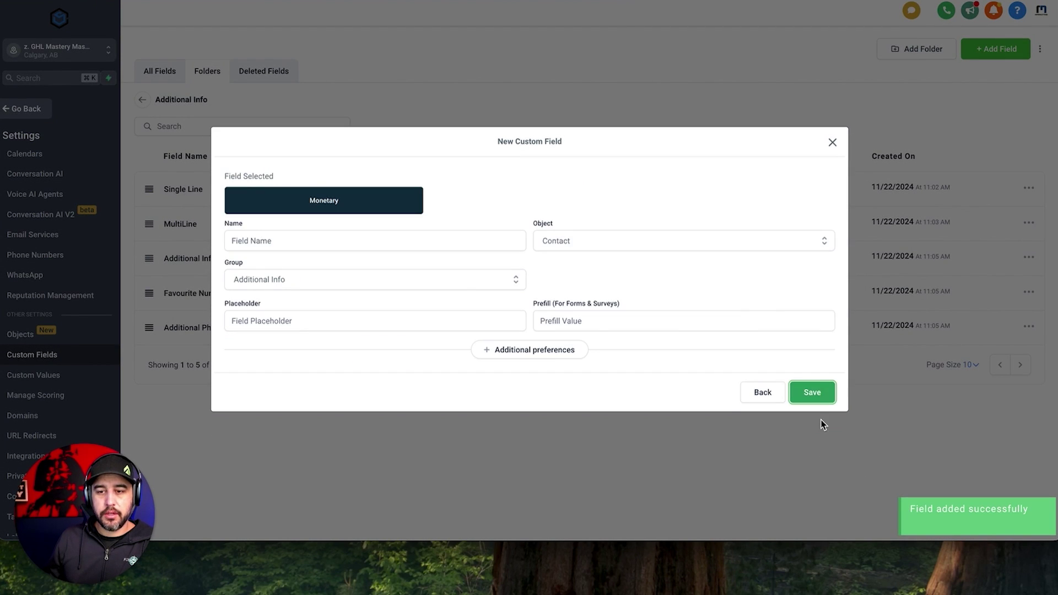
pyautogui.click(270, 238)
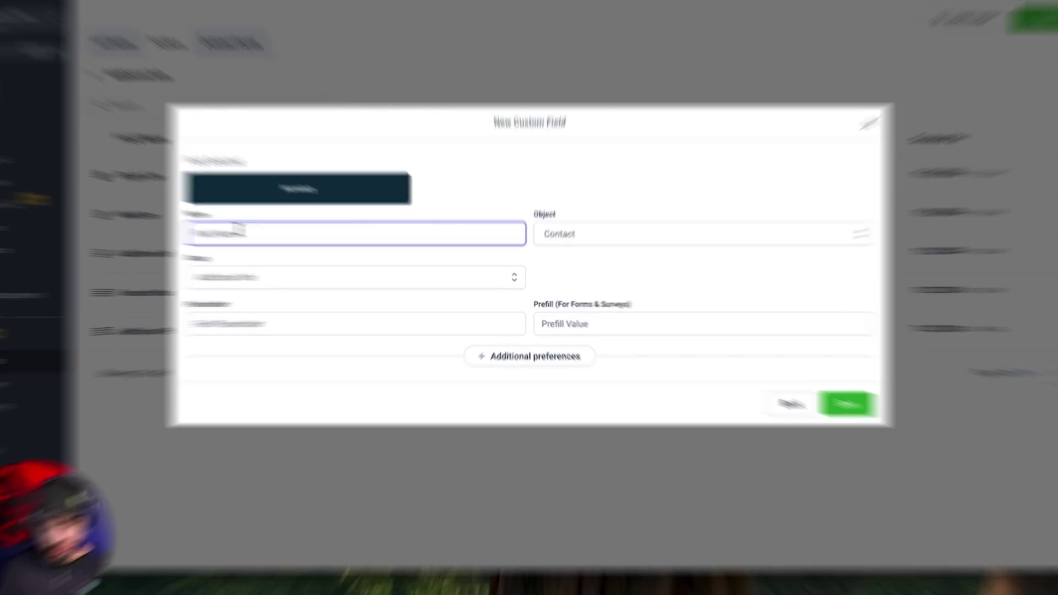
pyautogui.write('Contract Va')
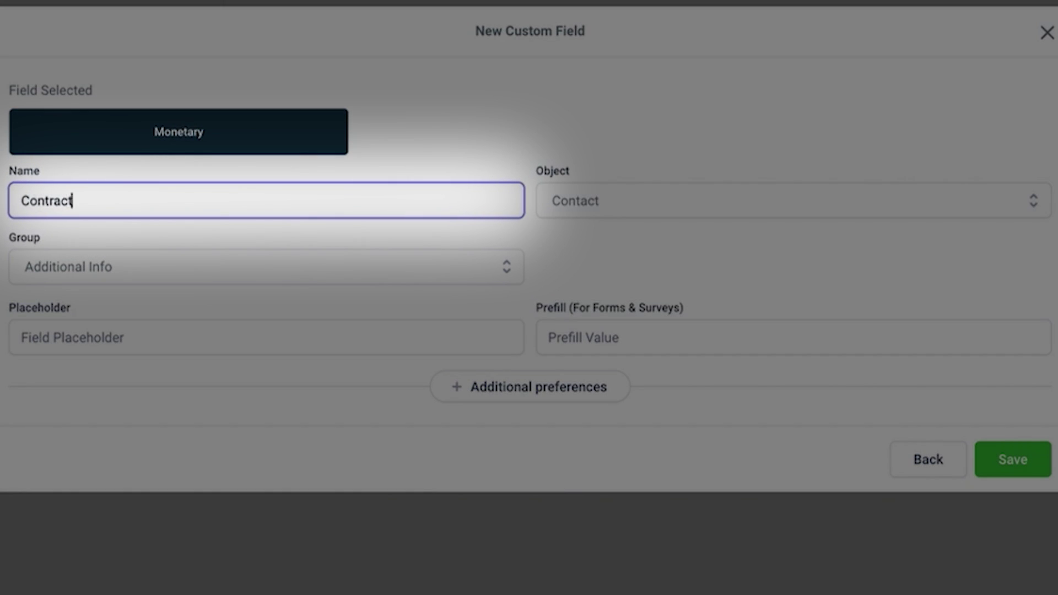
pyautogui.write('lue')
pyautogui.click(850, 407)
pyautogui.click(1026, 466)
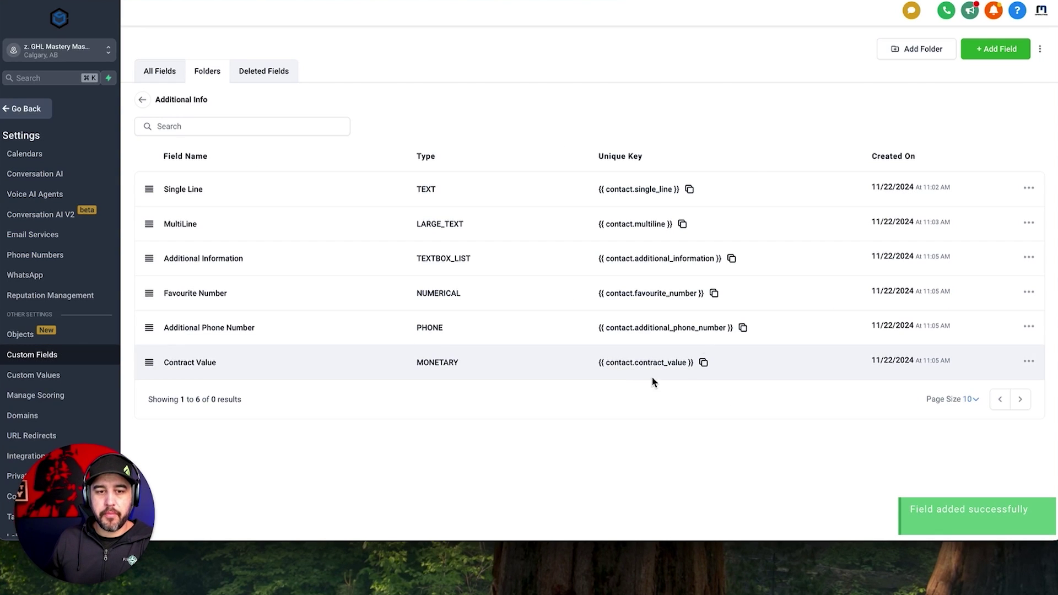
pyautogui.click(997, 49)
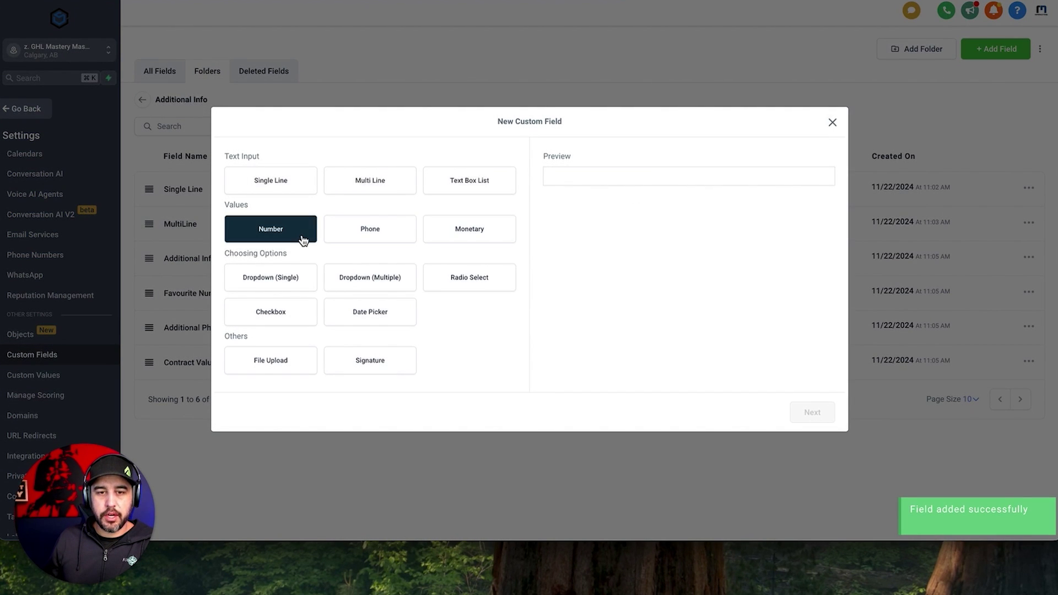
# Save a Dropdown (Single) field named 'A B or C' with options A, B and C.
pyautogui.click(289, 283)
pyautogui.click(812, 412)
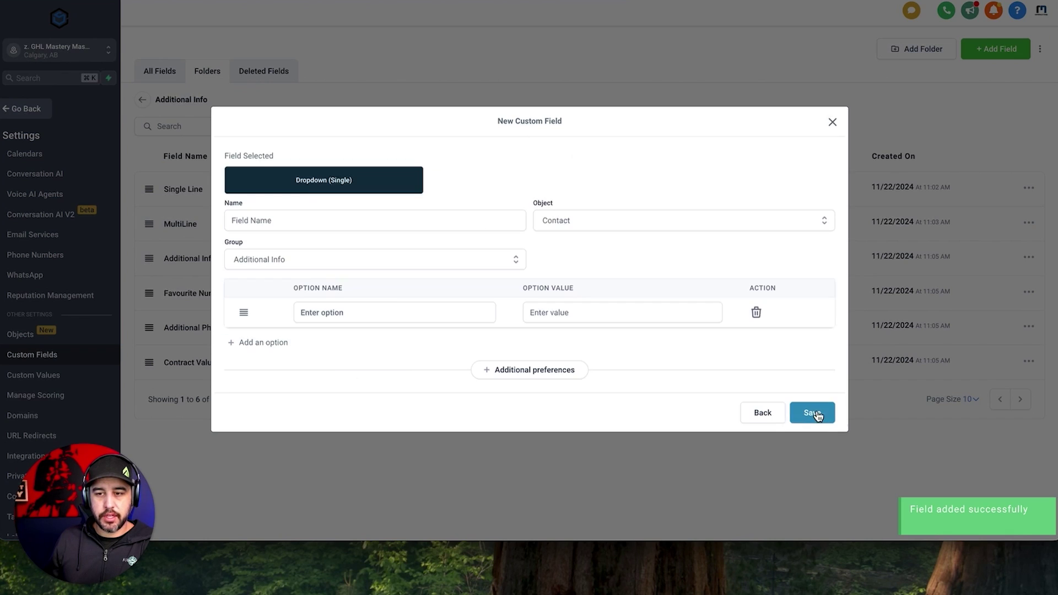
pyautogui.click(380, 221)
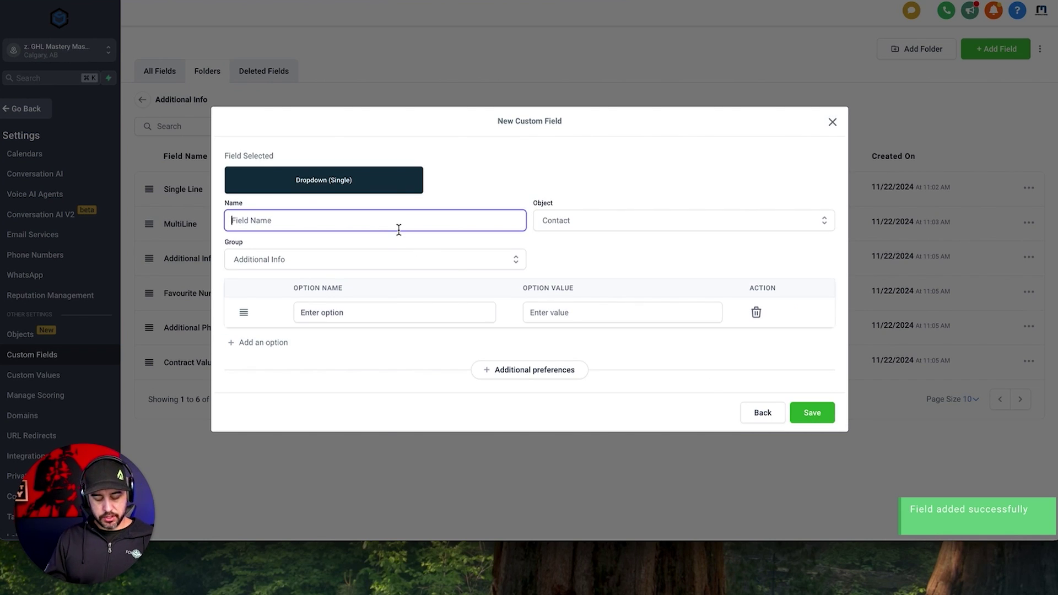
pyautogui.write('A B or C')
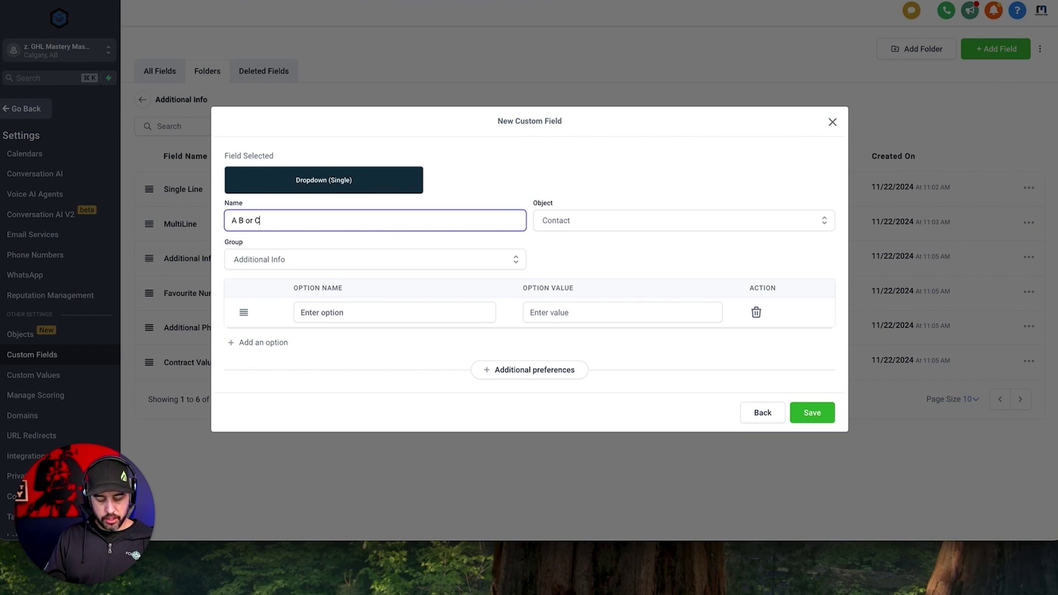
pyautogui.click(377, 318)
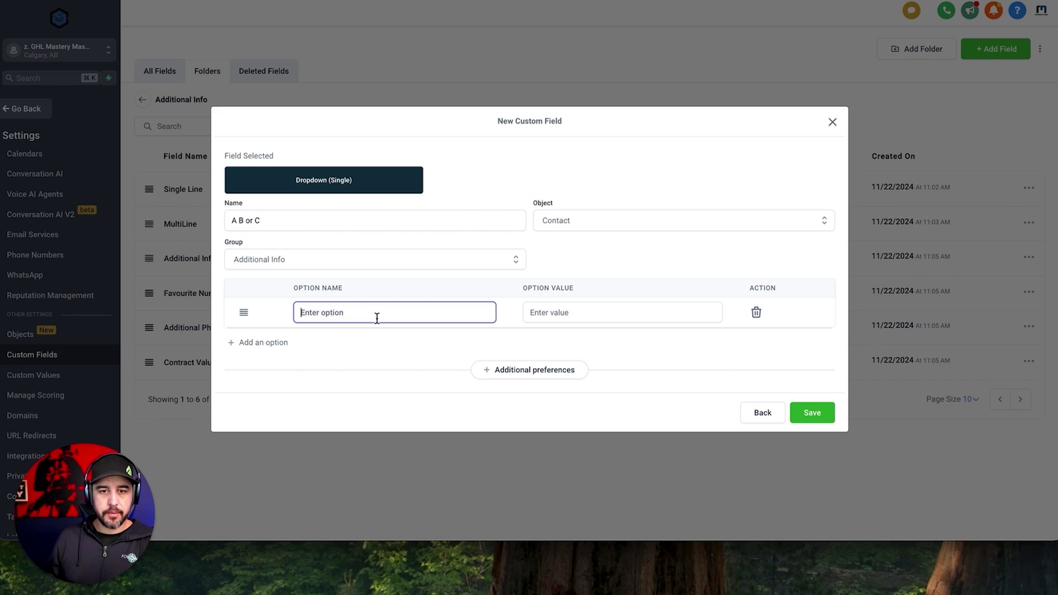
pyautogui.write('A')
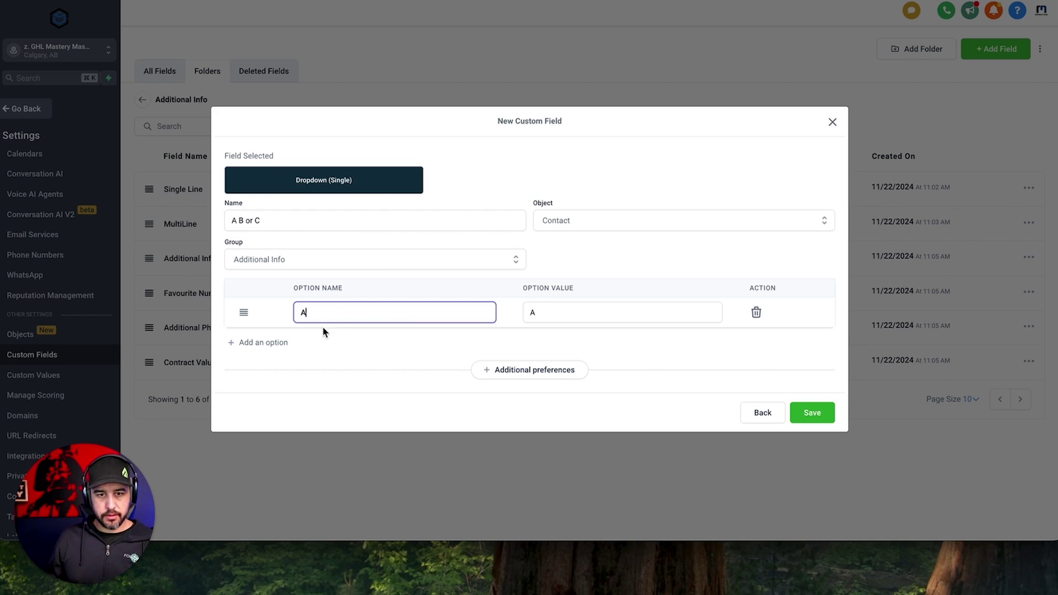
pyautogui.click(274, 344)
pyautogui.click(307, 328)
pyautogui.write('B')
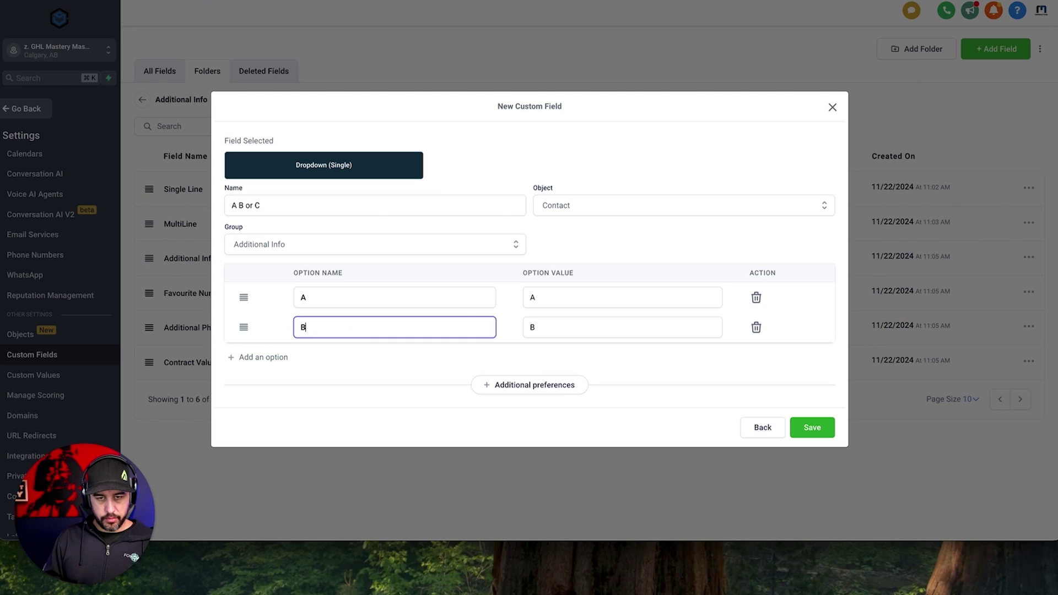
pyautogui.click(242, 355)
pyautogui.click(316, 350)
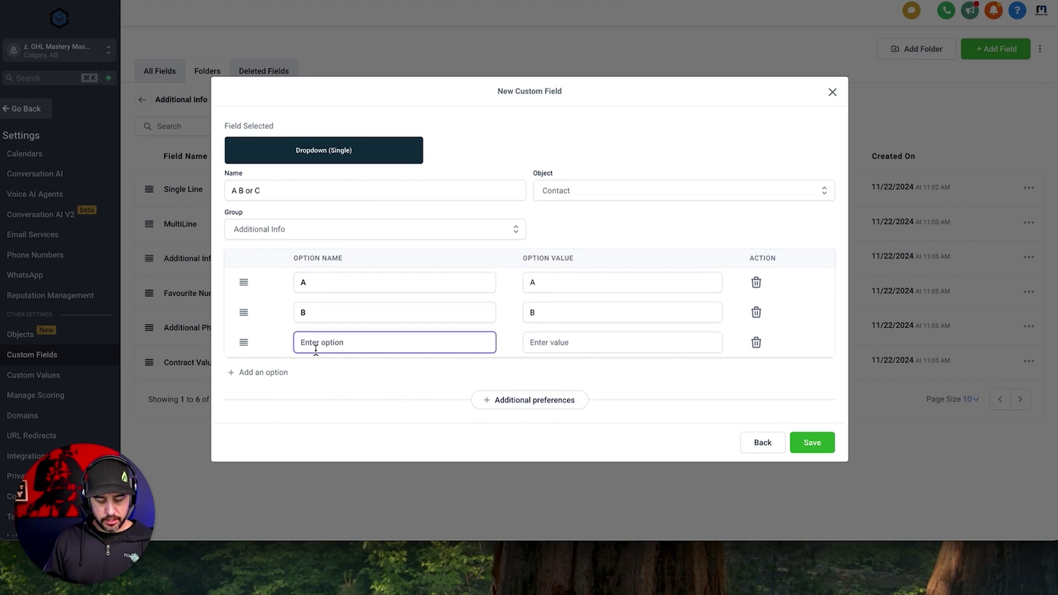
pyautogui.write('C')
pyautogui.click(424, 379)
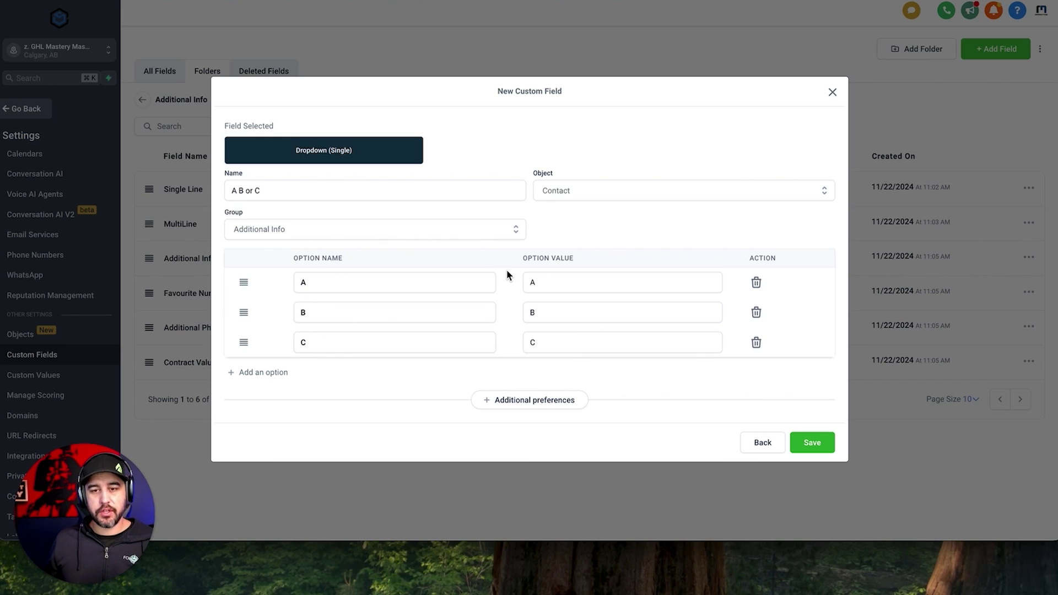
pyautogui.click(821, 444)
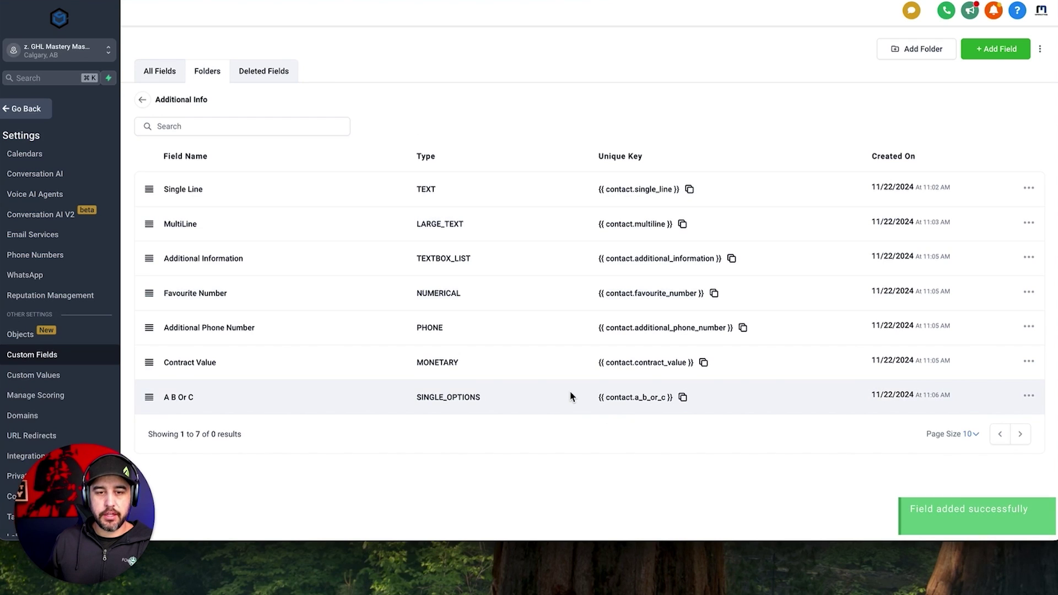
# Start a new multiple-options dropdown field named 'Pick All That Apply'.
pyautogui.click(992, 53)
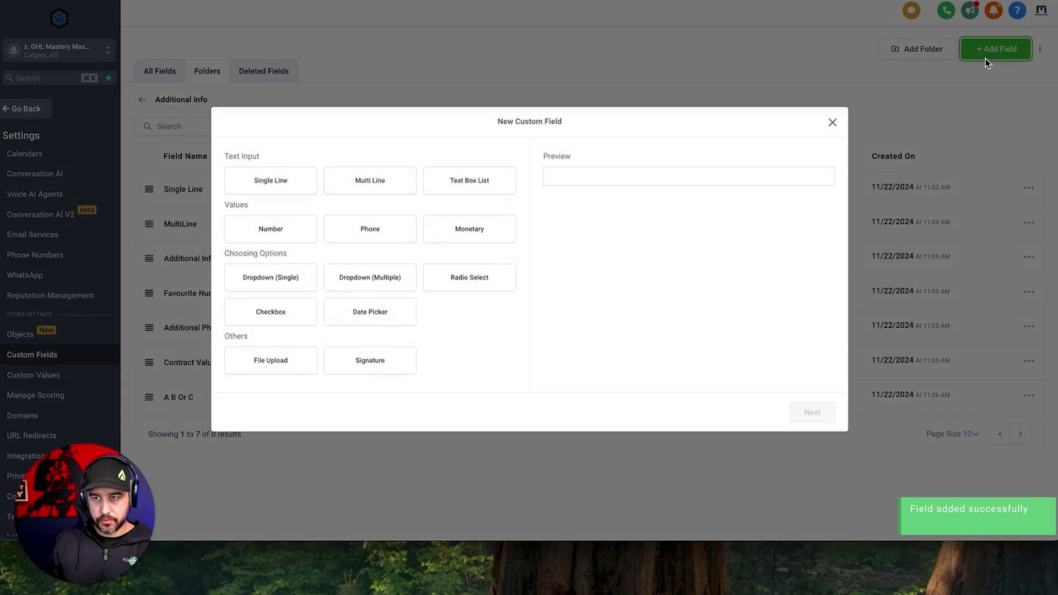
pyautogui.click(383, 283)
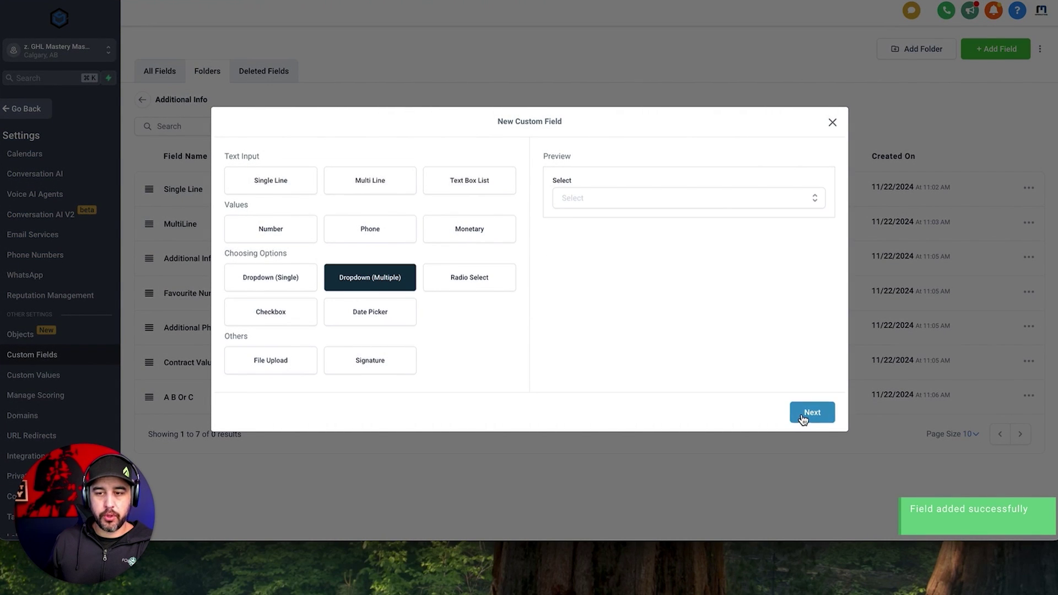
pyautogui.click(805, 415)
pyautogui.click(362, 221)
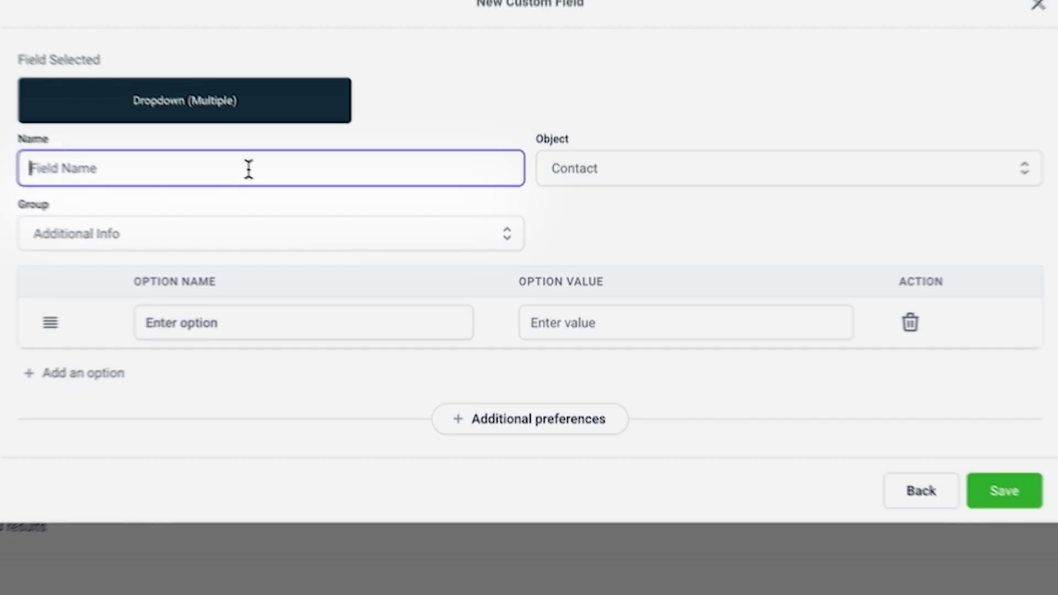
pyautogui.write('Pick ')
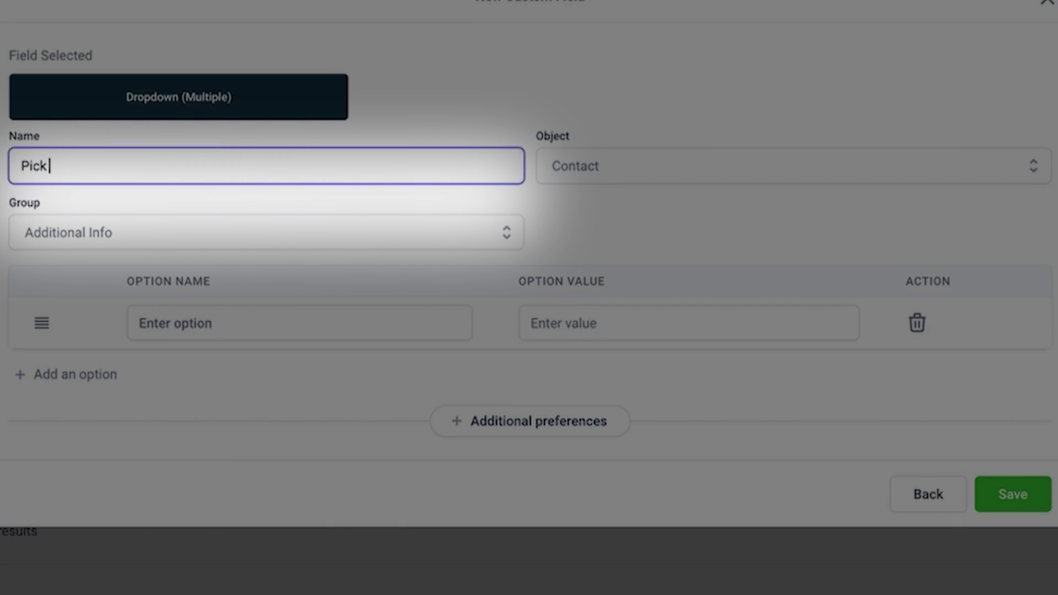
pyautogui.write('All That Appl')
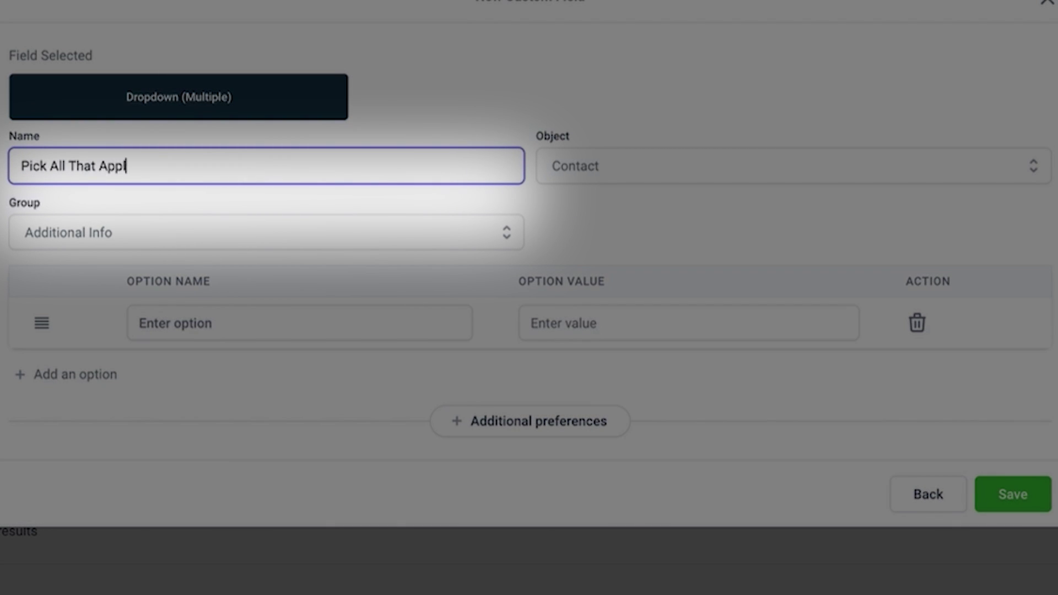
pyautogui.write('y')
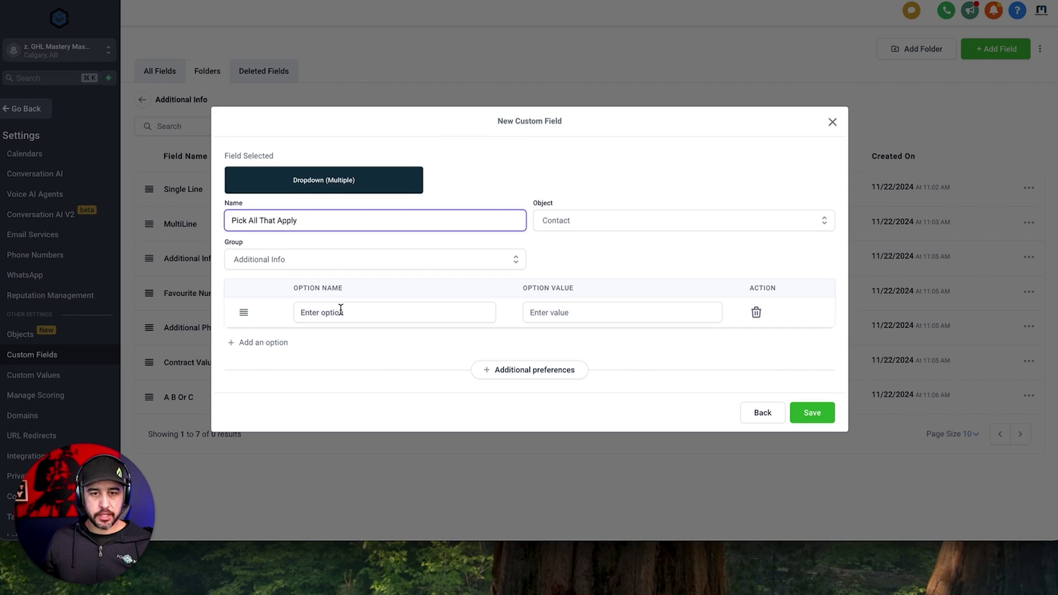
# Give it options A, B and C, save it, and show 200 fields per page.
pyautogui.click(208, 318)
pyautogui.write('A')
pyautogui.click(296, 343)
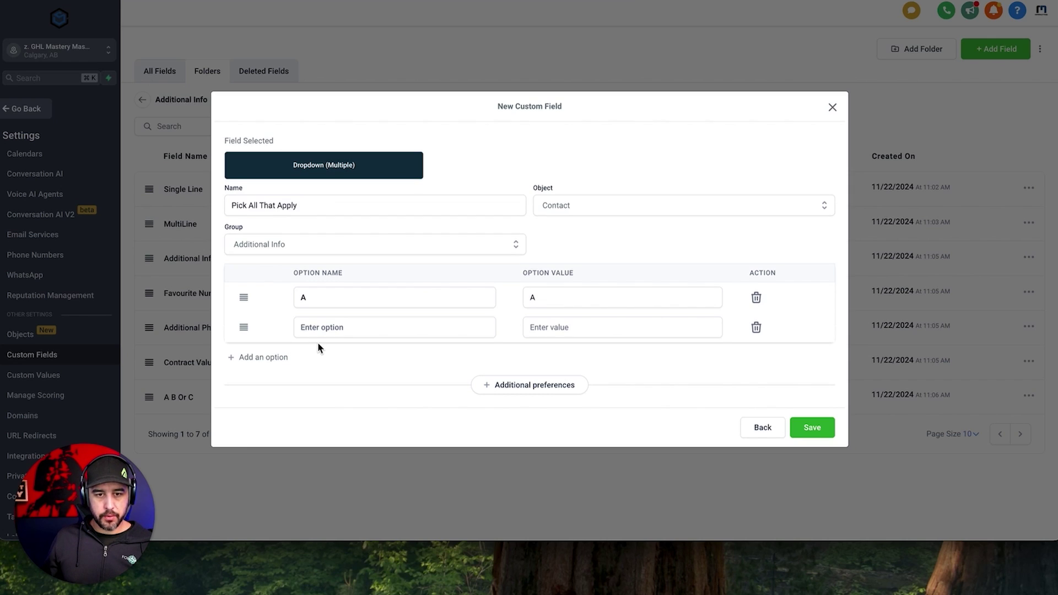
pyautogui.click(318, 331)
pyautogui.write('B')
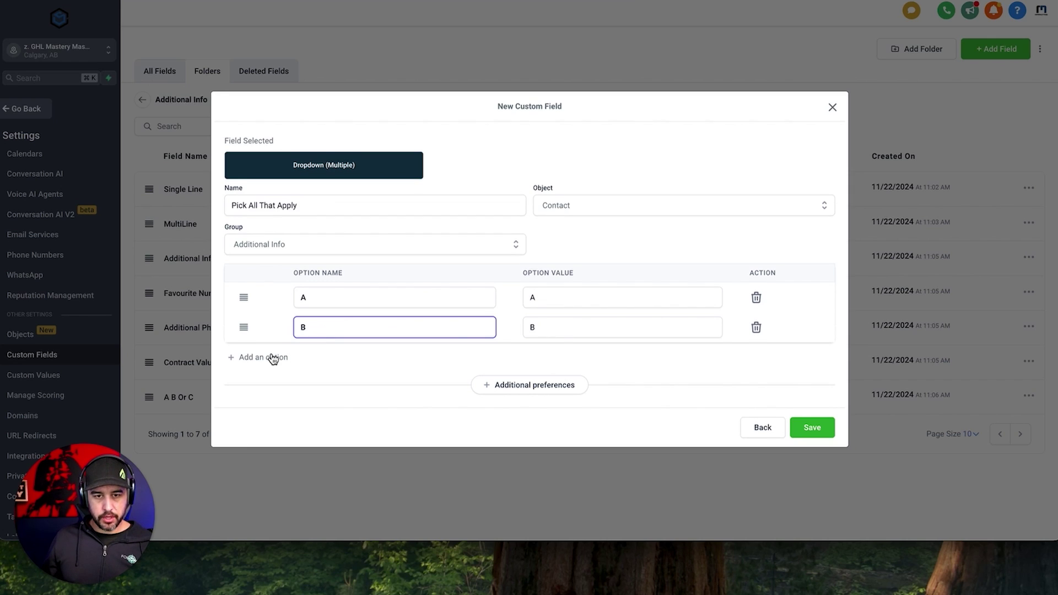
pyautogui.click(272, 356)
pyautogui.click(335, 342)
pyautogui.write('C')
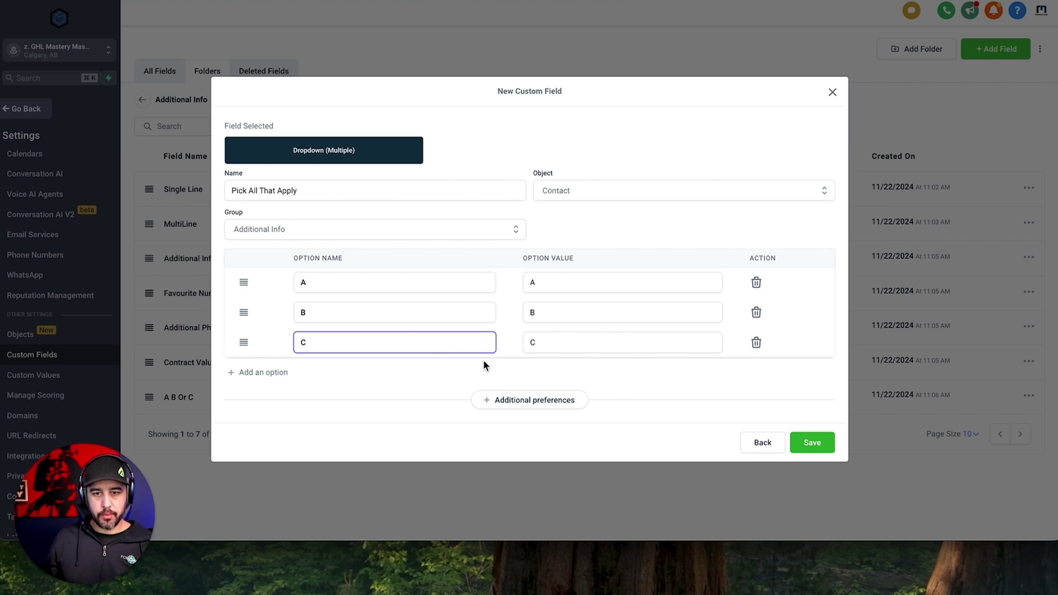
pyautogui.click(809, 444)
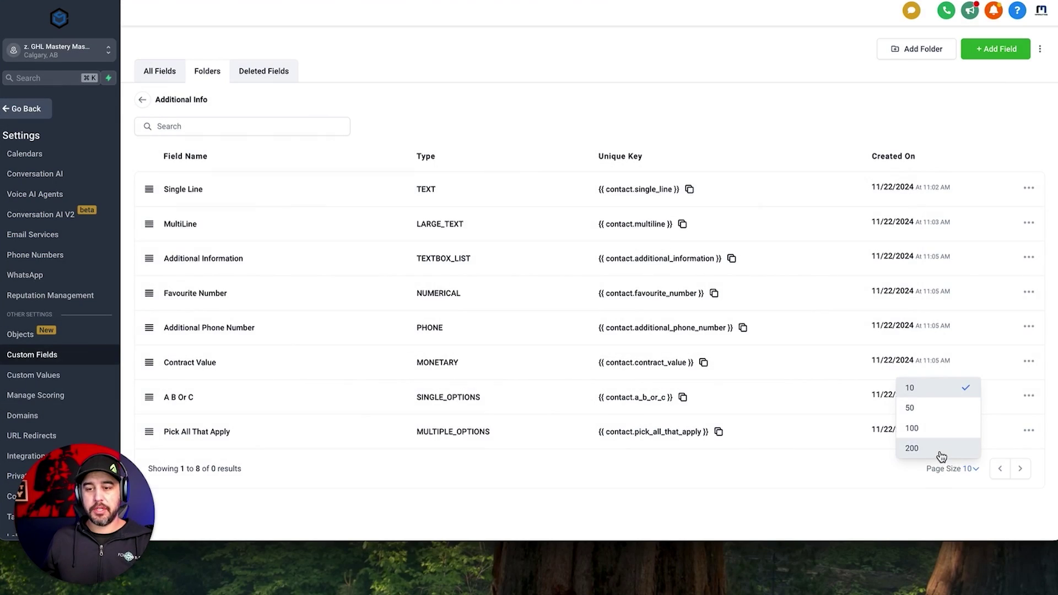
pyautogui.click(910, 449)
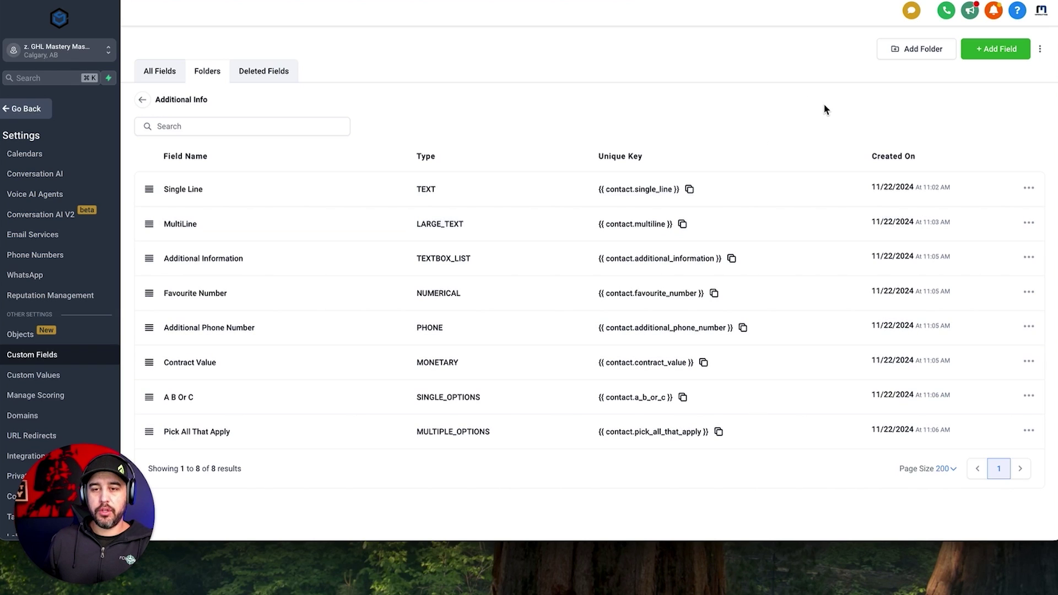
# Start a new Radio Select custom field named 'Radio abc'.
pyautogui.click(992, 49)
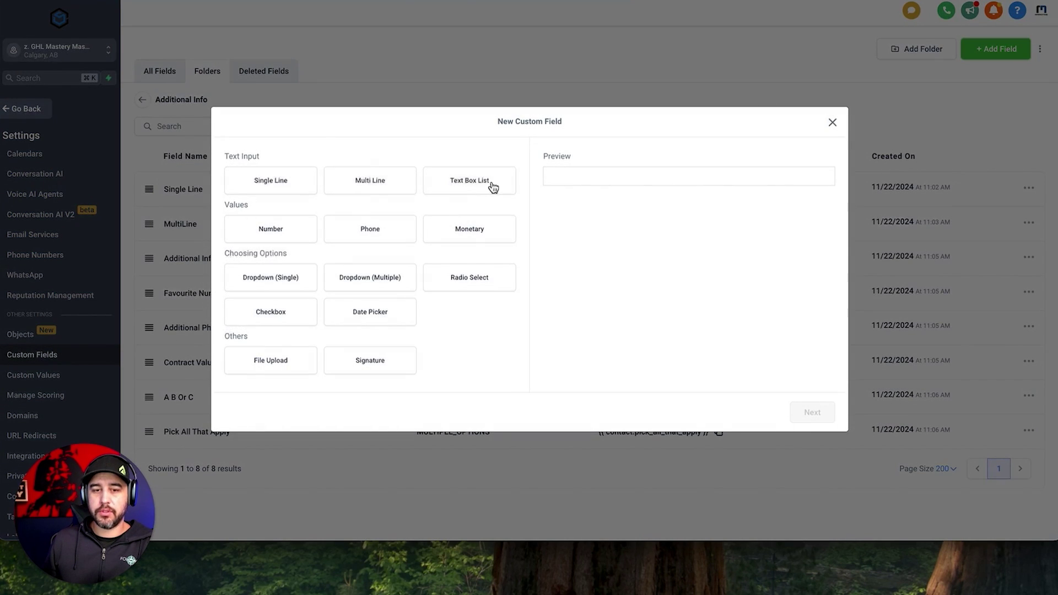
pyautogui.click(486, 282)
pyautogui.click(830, 423)
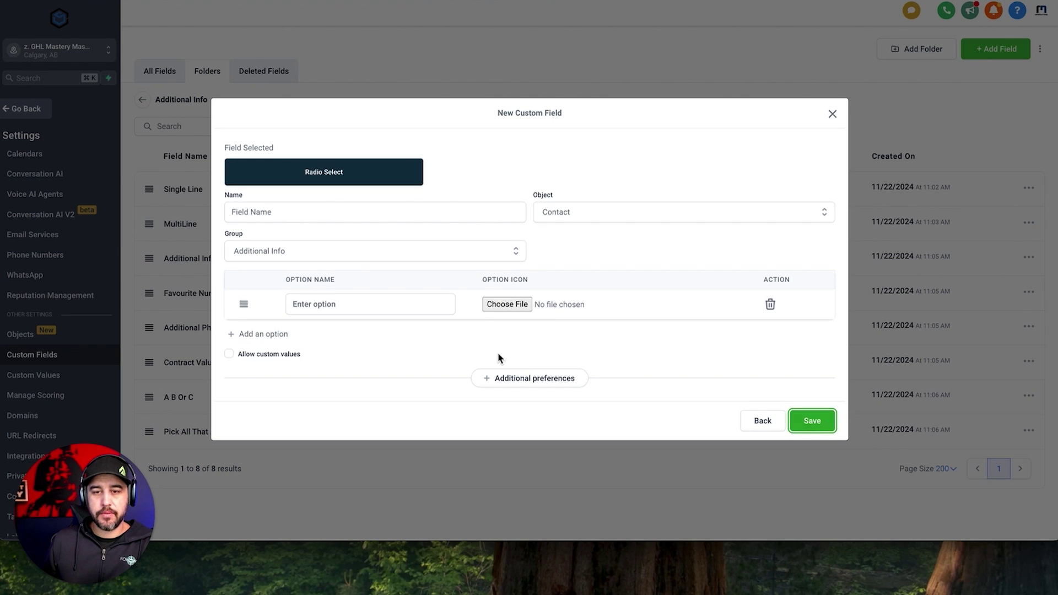
pyautogui.click(318, 209)
pyautogui.write('Radio ab')
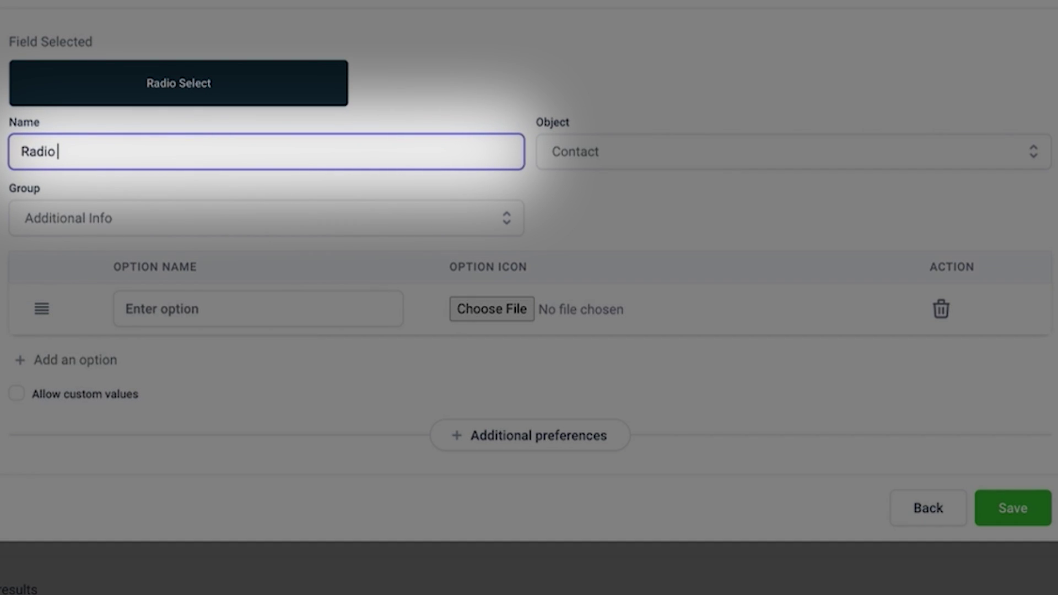
pyautogui.write('c')
# Add radio options A, B and C and save the field.
pyautogui.click(215, 305)
pyautogui.write('A')
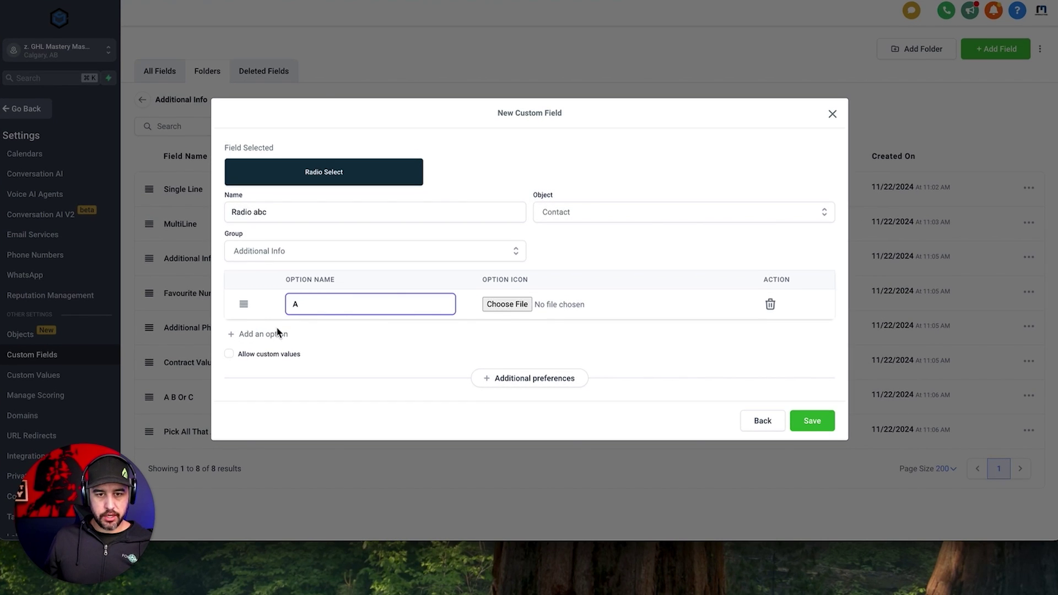
pyautogui.click(278, 332)
pyautogui.click(314, 324)
pyautogui.write('B')
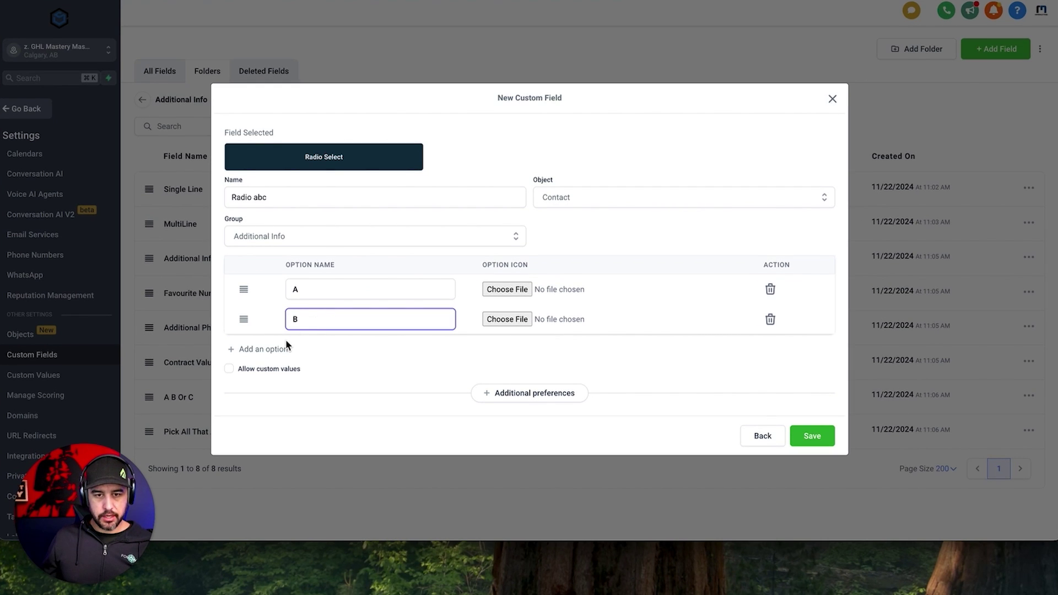
pyautogui.click(287, 349)
pyautogui.click(306, 343)
pyautogui.write('C')
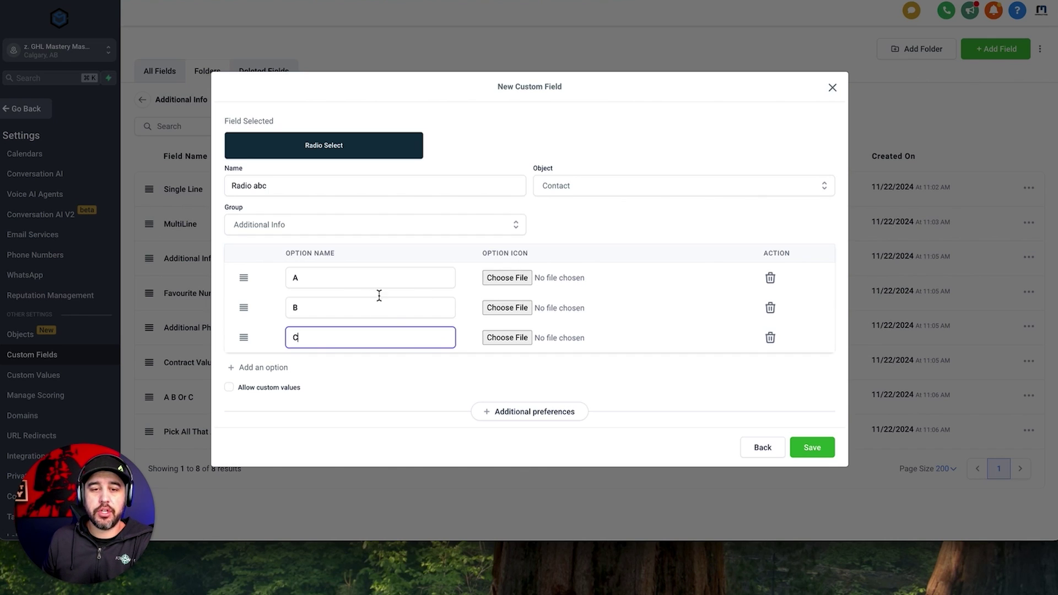
pyautogui.click(809, 448)
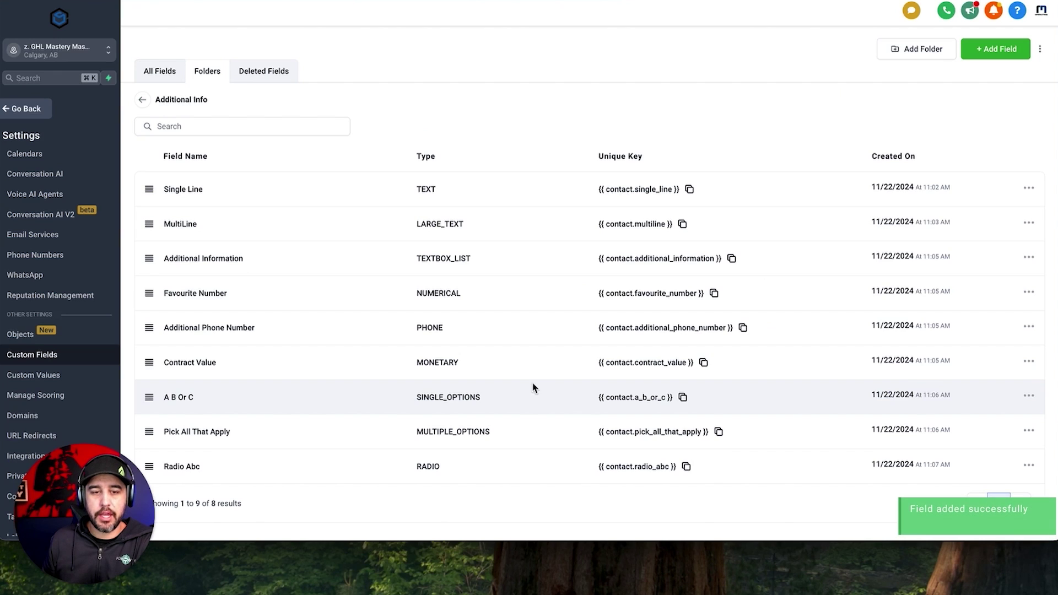
# Start a new Checkbox custom field named 'Checkbox ABC'.
pyautogui.click(982, 52)
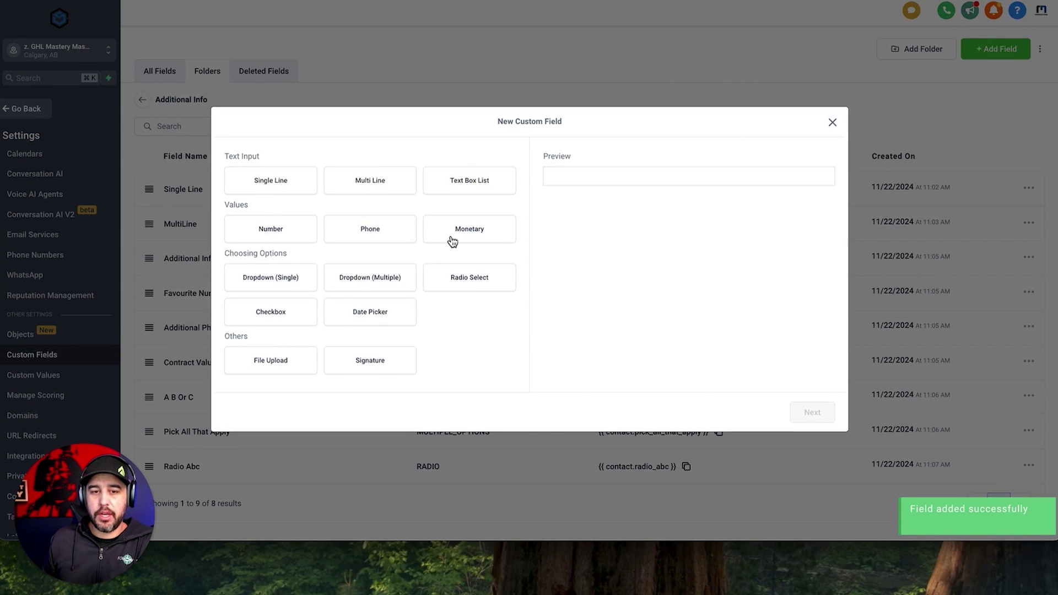
pyautogui.click(250, 318)
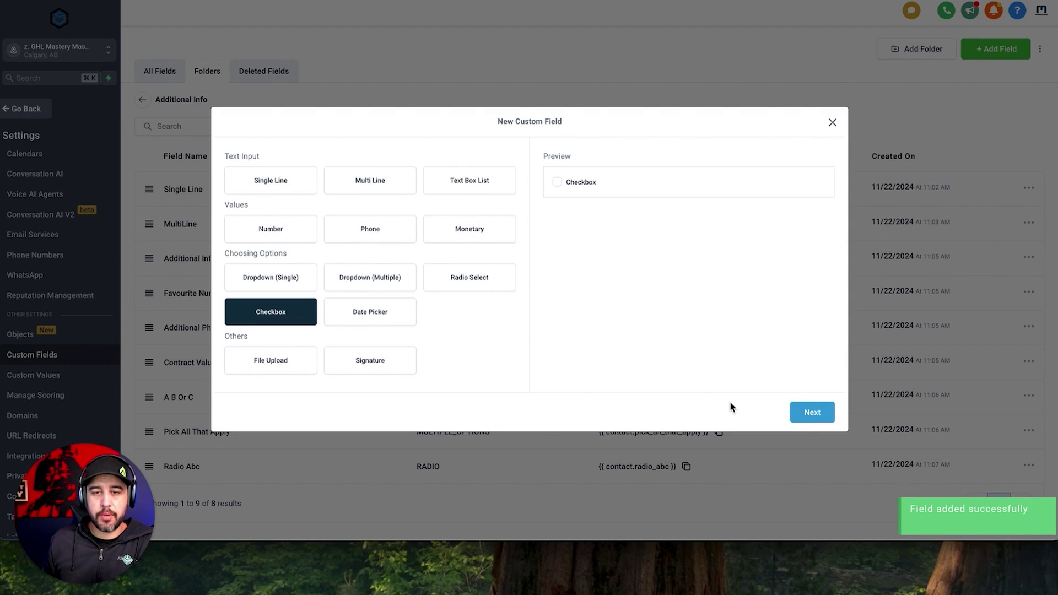
pyautogui.click(814, 413)
pyautogui.click(394, 222)
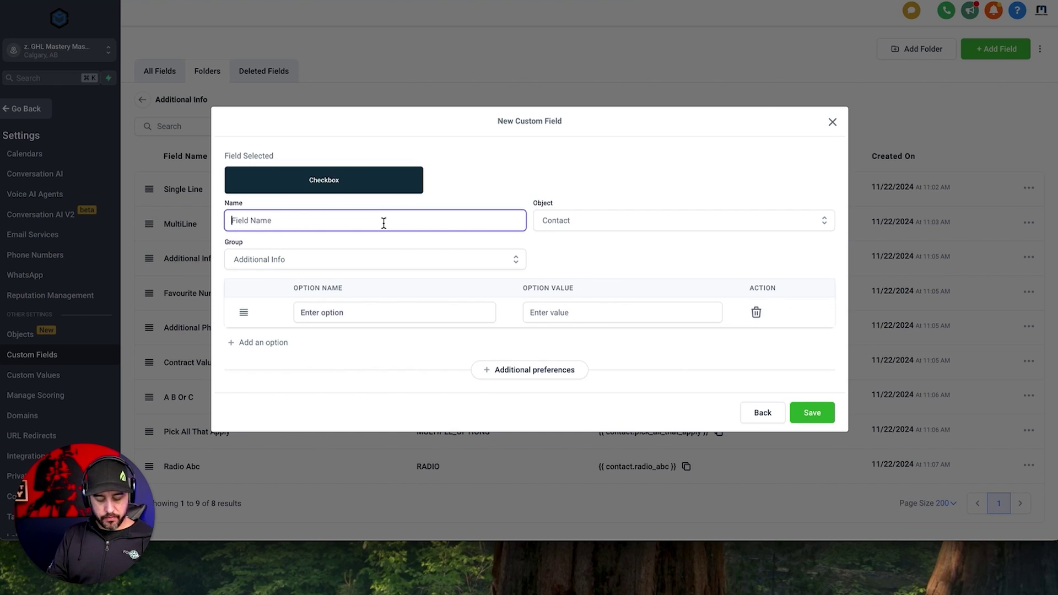
pyautogui.write('Checkbox A')
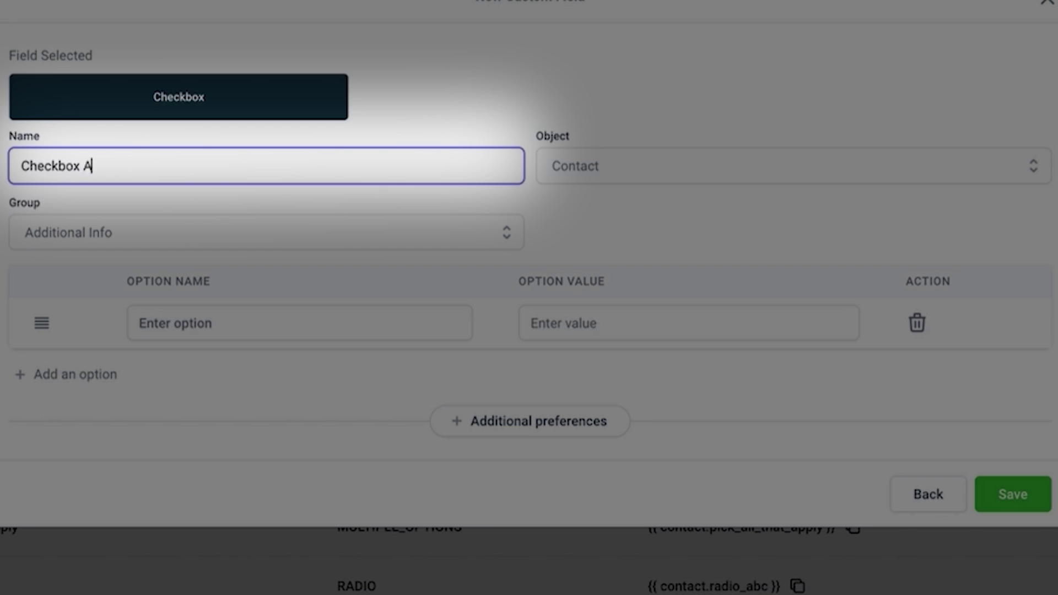
pyautogui.write('BC')
pyautogui.press('Tab')
pyautogui.press('Tab')
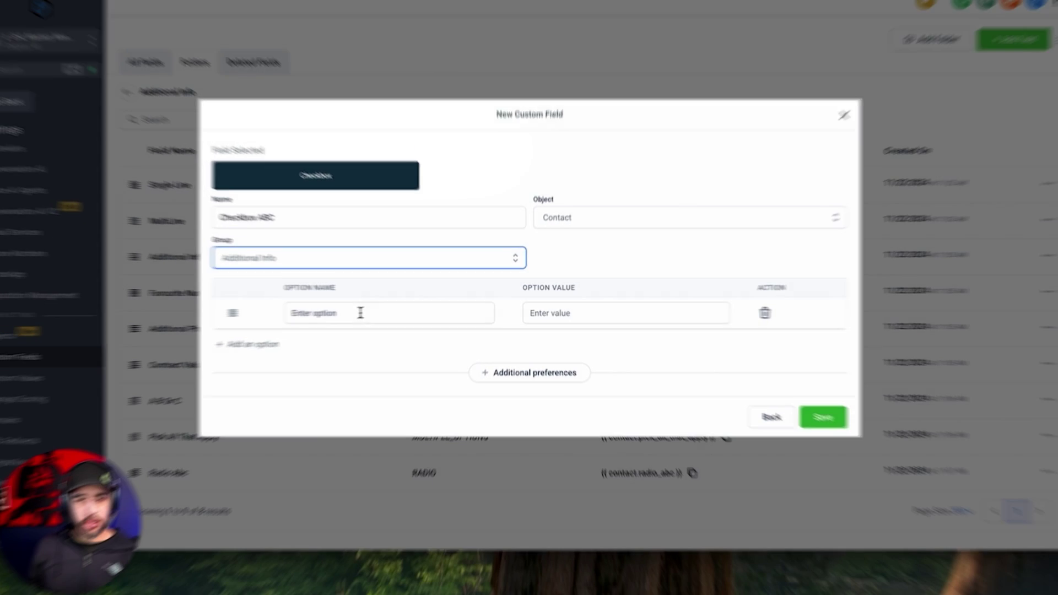
# Add checkbox options A, B and C and save the field.
pyautogui.click(252, 322)
pyautogui.write('A')
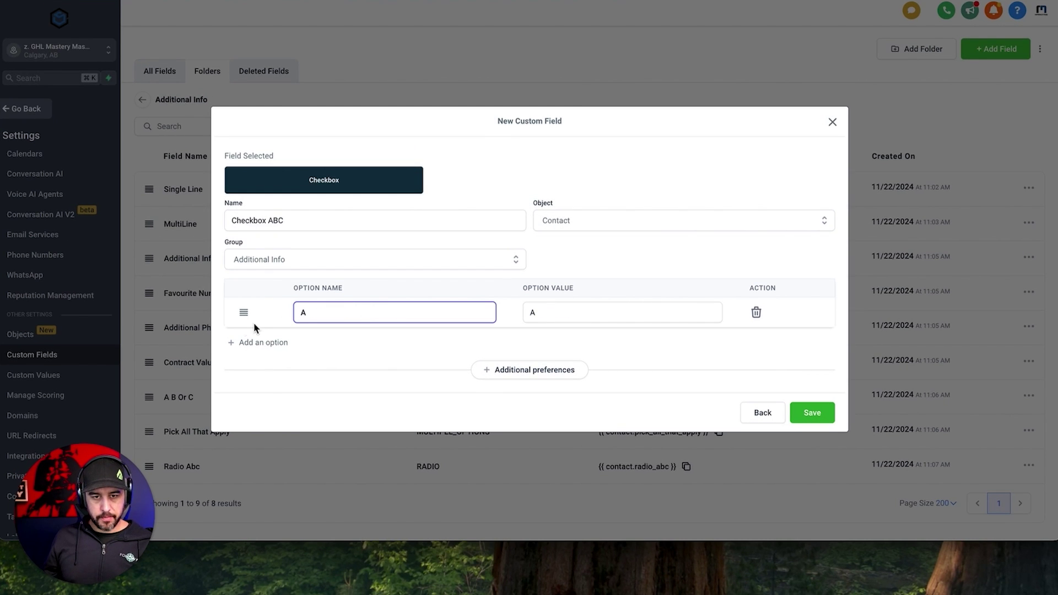
pyautogui.click(256, 344)
pyautogui.click(323, 331)
pyautogui.write('B')
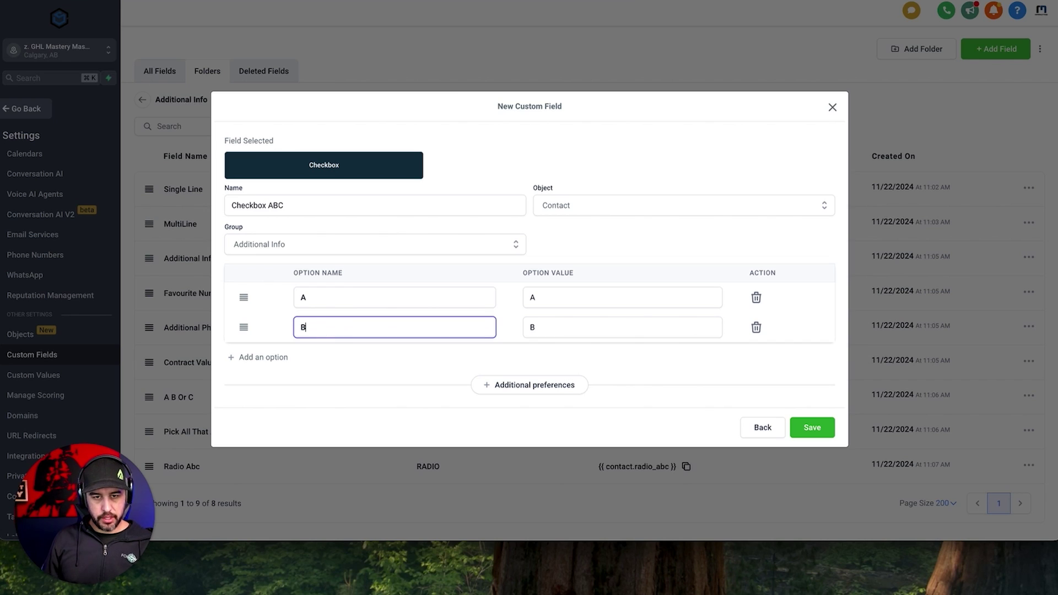
pyautogui.click(279, 358)
pyautogui.click(330, 344)
pyautogui.write('C')
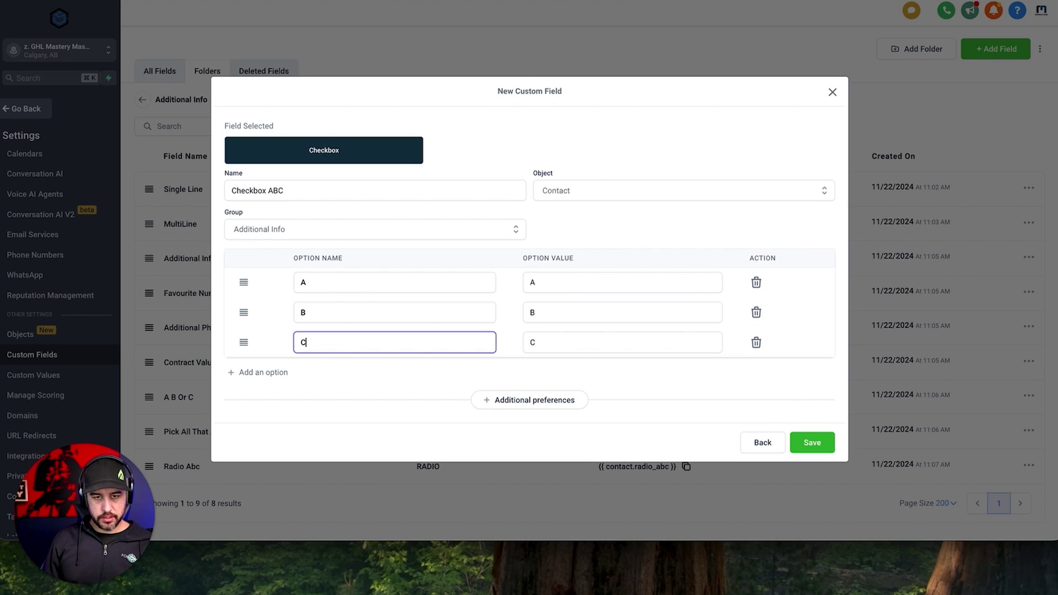
pyautogui.click(398, 379)
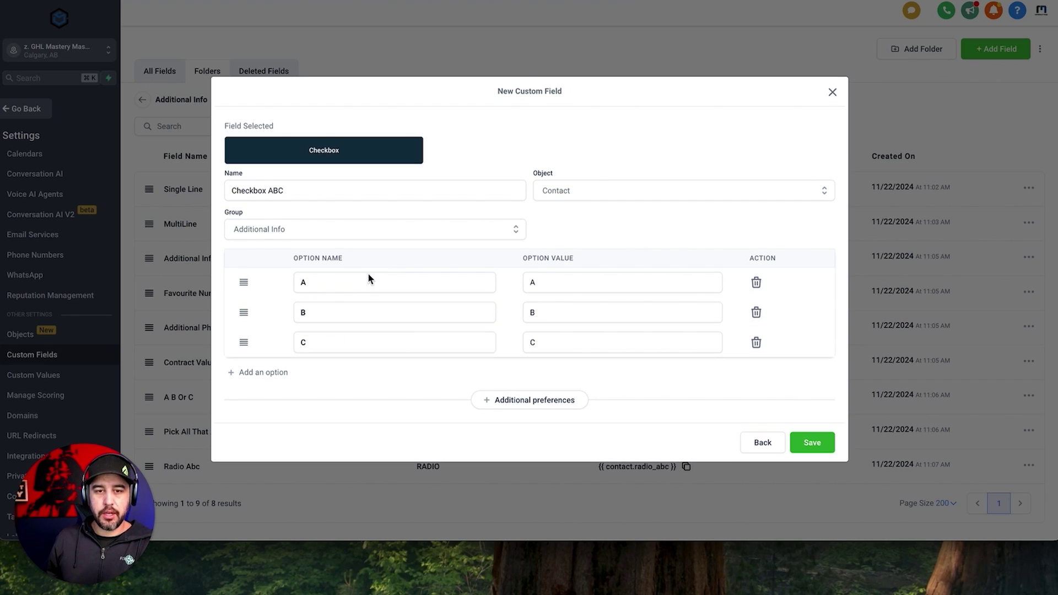
pyautogui.click(816, 443)
pyautogui.click(1002, 49)
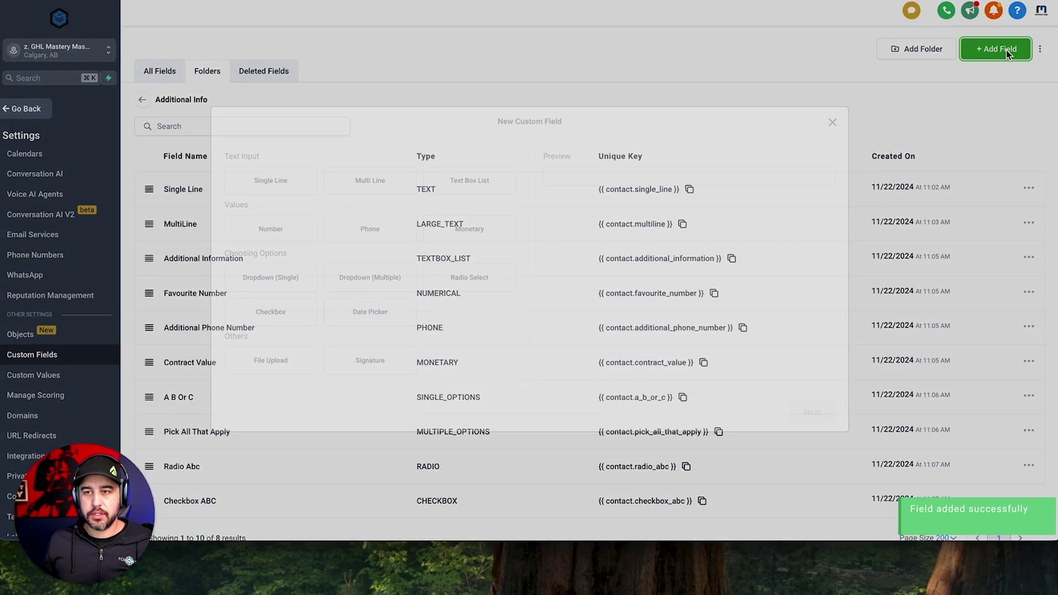
# Create a Date Picker field named 'Install Date' in Additional Info.
pyautogui.click(412, 313)
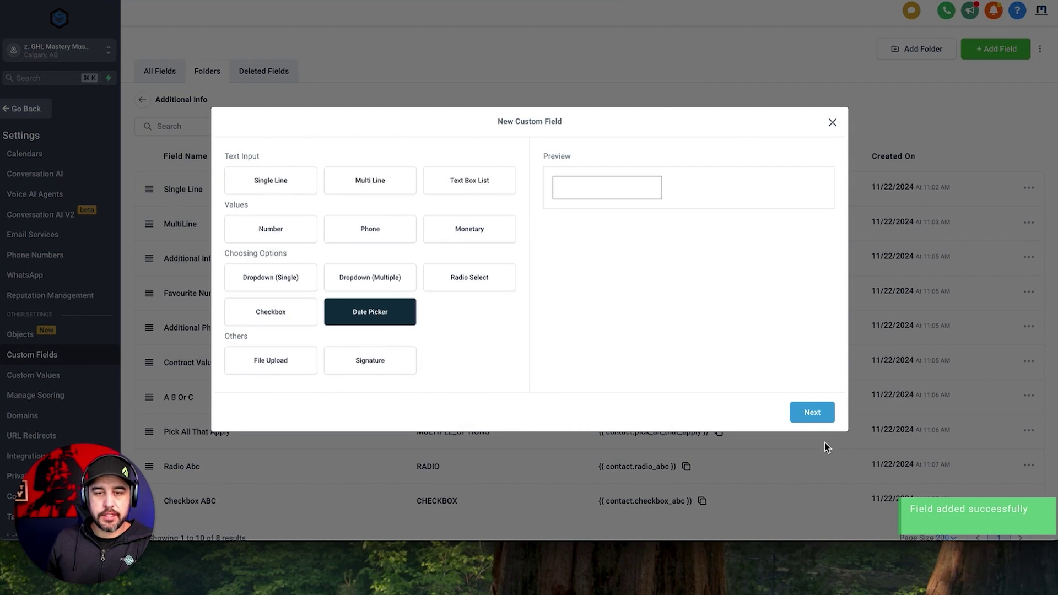
pyautogui.click(818, 421)
pyautogui.click(407, 268)
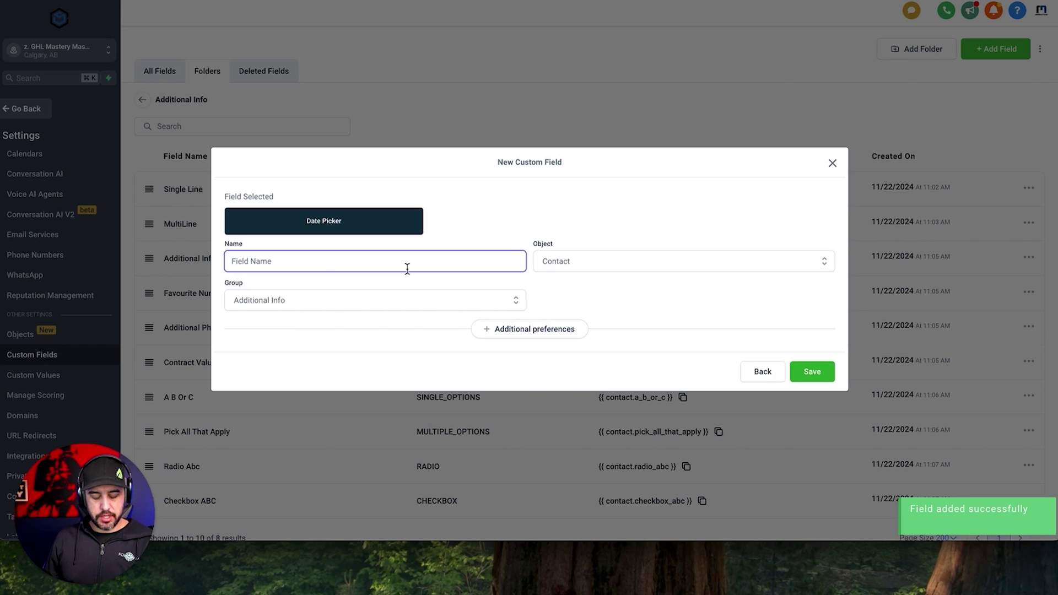
pyautogui.write('Install')
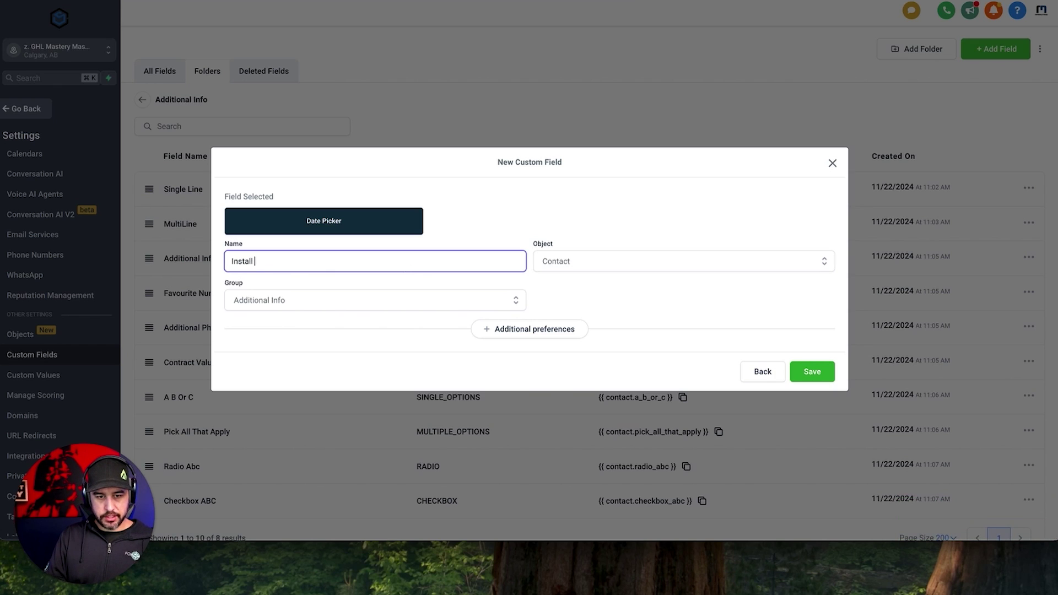
pyautogui.write(' Date')
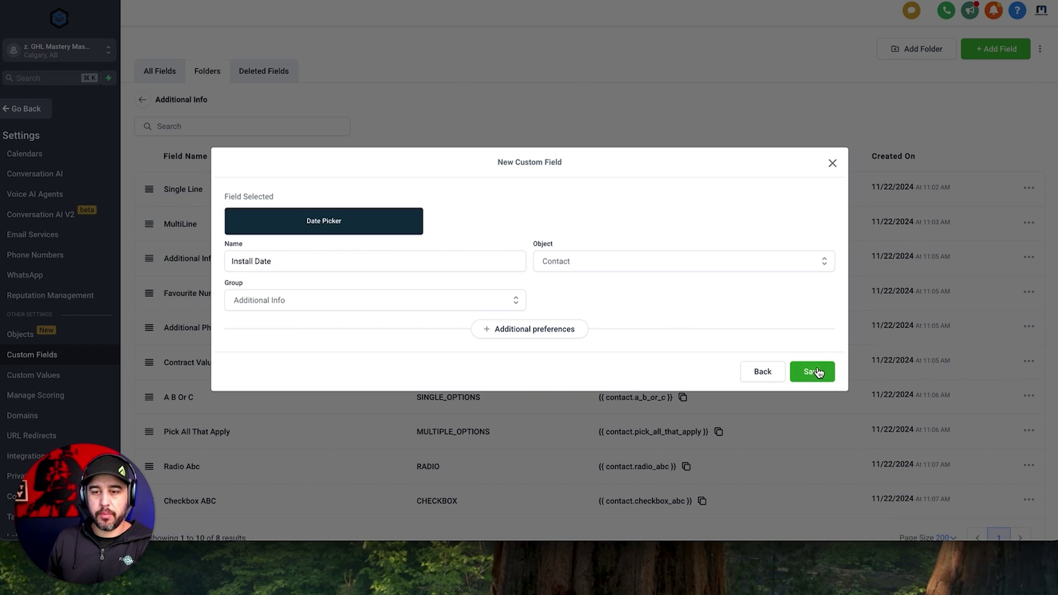
pyautogui.click(814, 371)
pyautogui.click(996, 49)
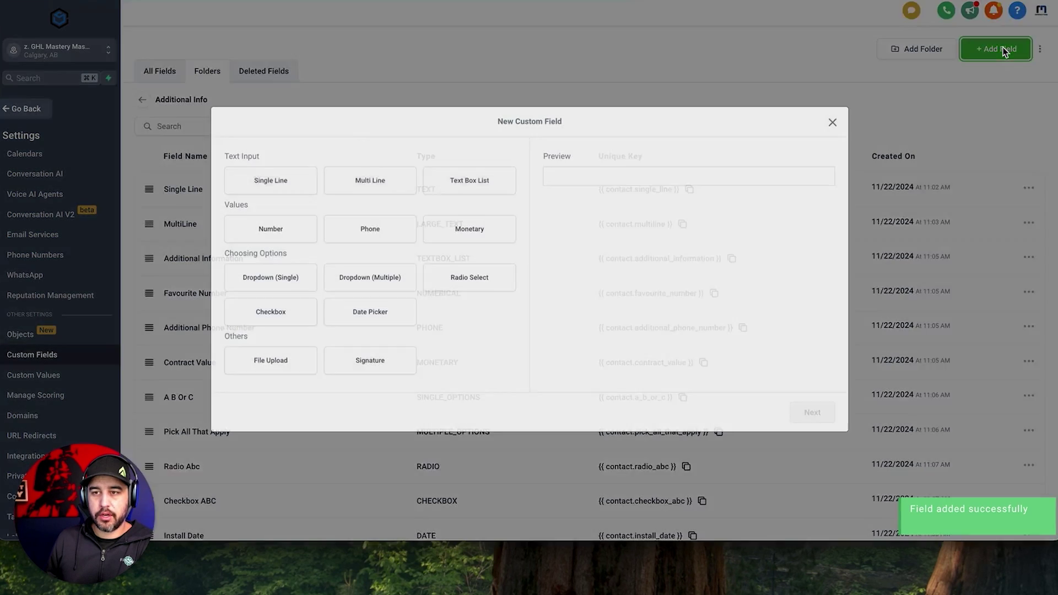
# Start a File Upload custom field named 'Image Upload'.
pyautogui.click(274, 364)
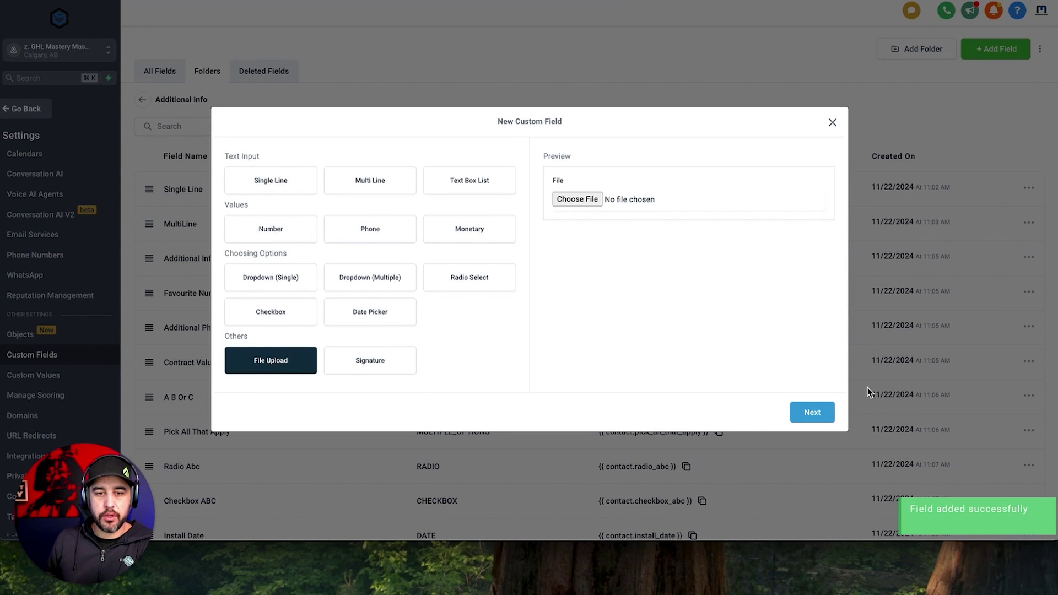
pyautogui.click(823, 420)
pyautogui.click(419, 228)
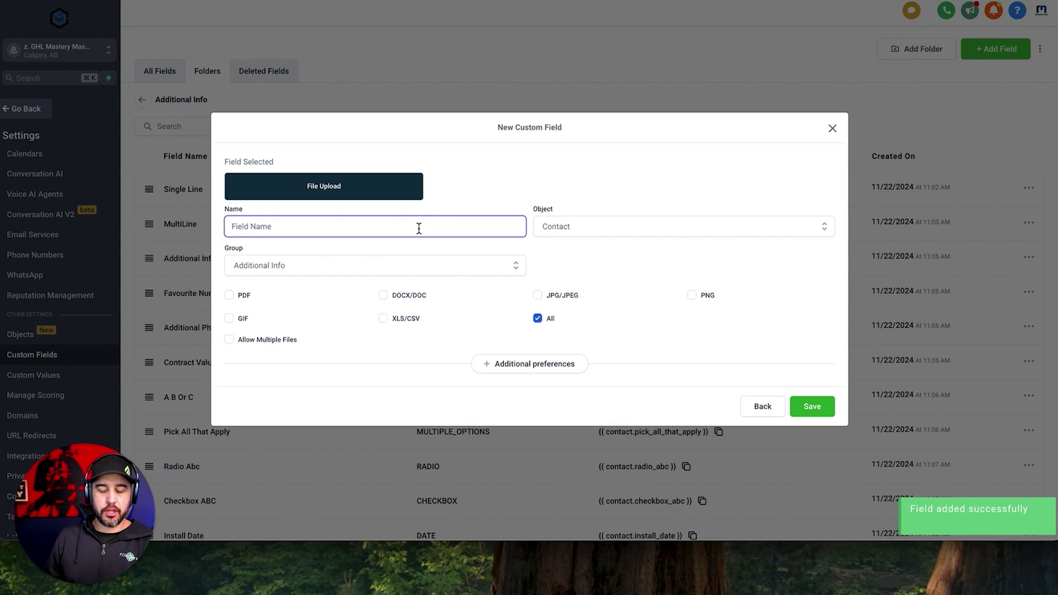
pyautogui.write('ge Upload')
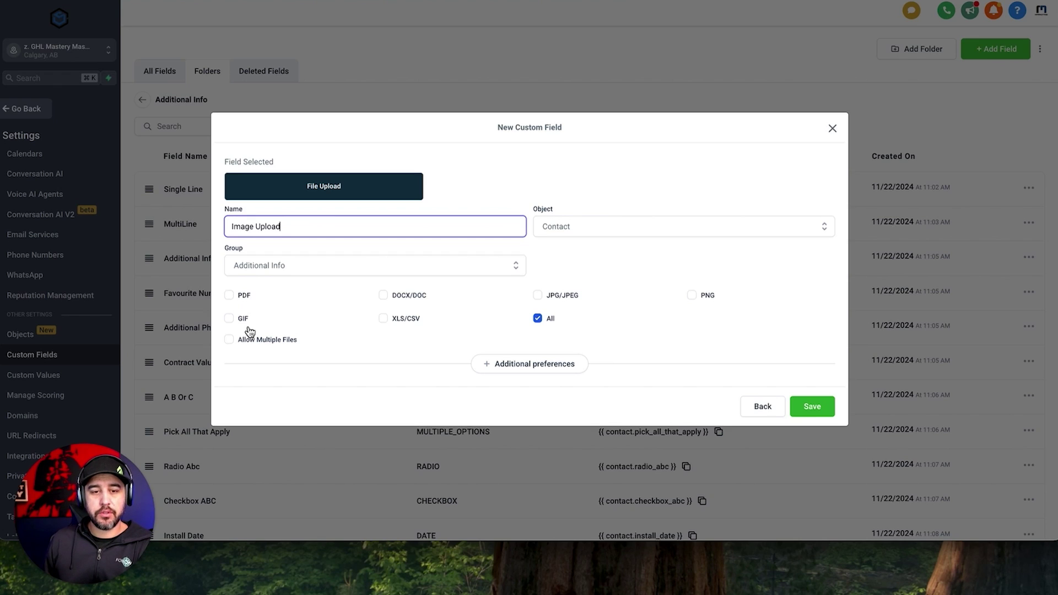
# Accept only JPG/JPEG and PNG files, leave multiple files off, and save.
pyautogui.click(234, 298)
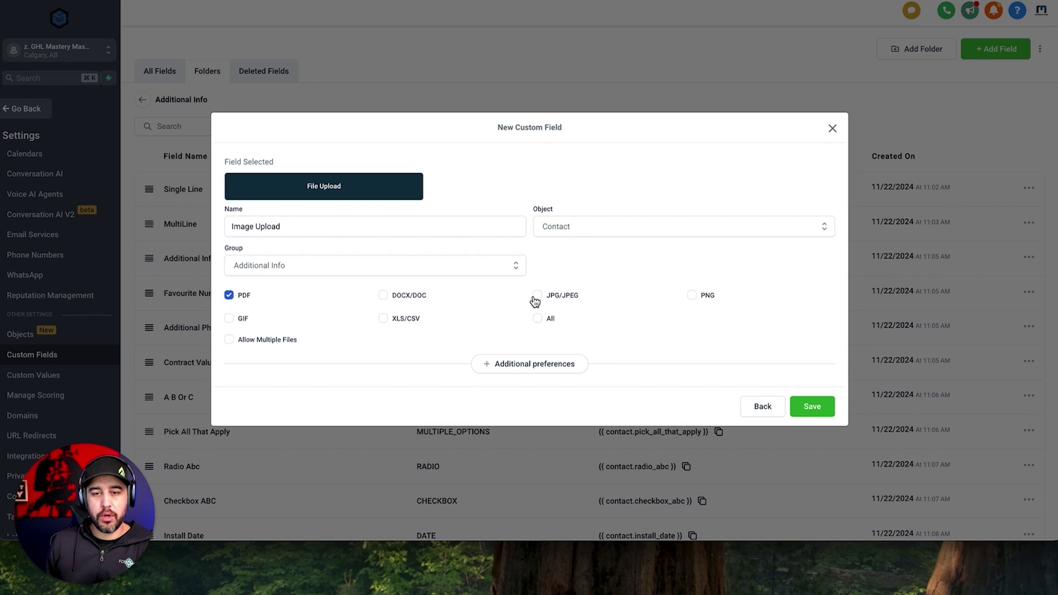
pyautogui.click(229, 296)
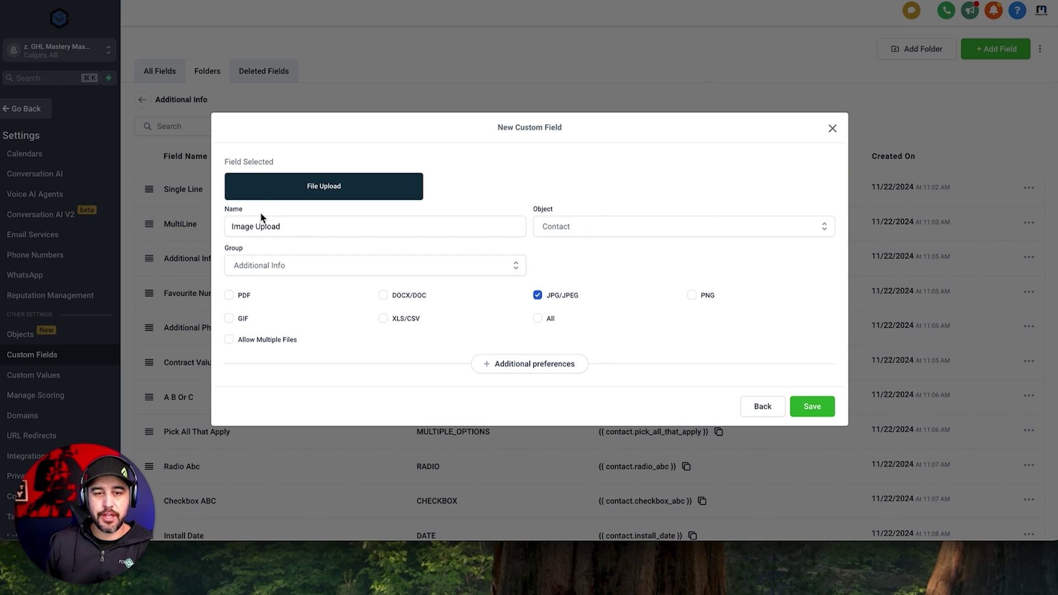
pyautogui.click(692, 296)
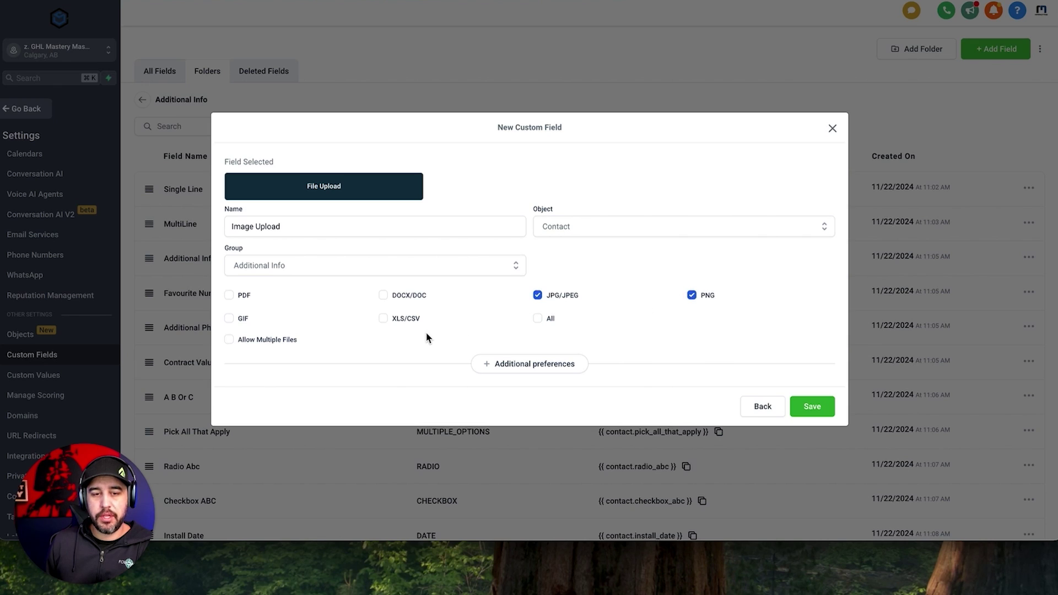
pyautogui.click(260, 342)
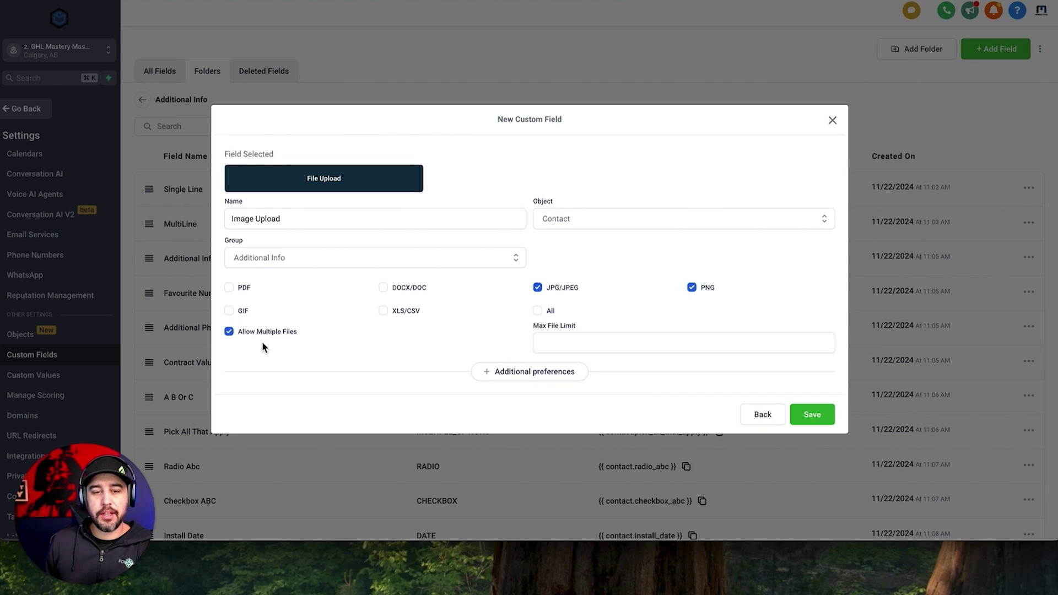
pyautogui.click(632, 343)
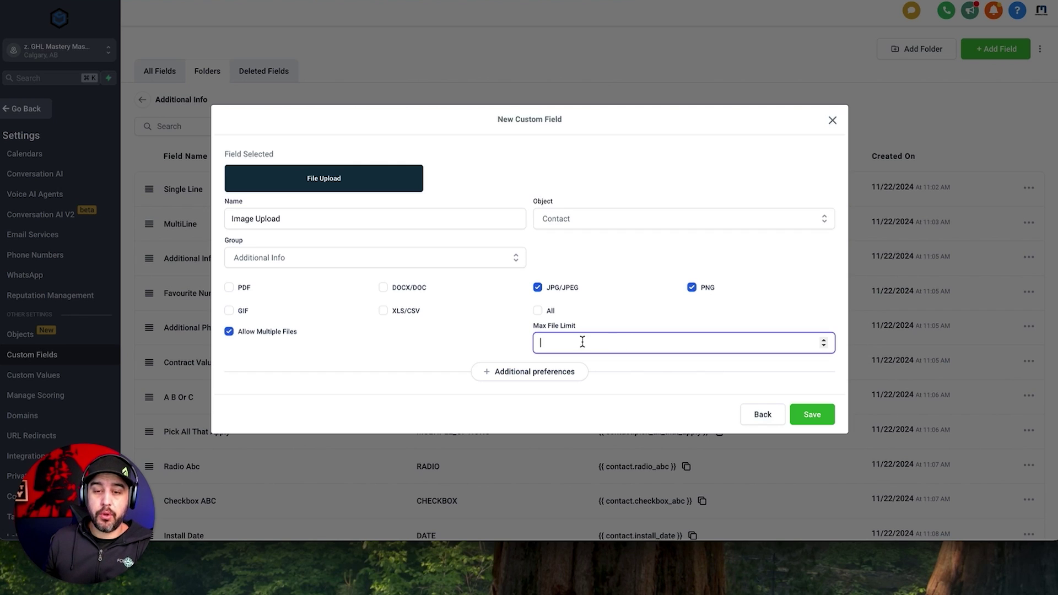
pyautogui.click(510, 326)
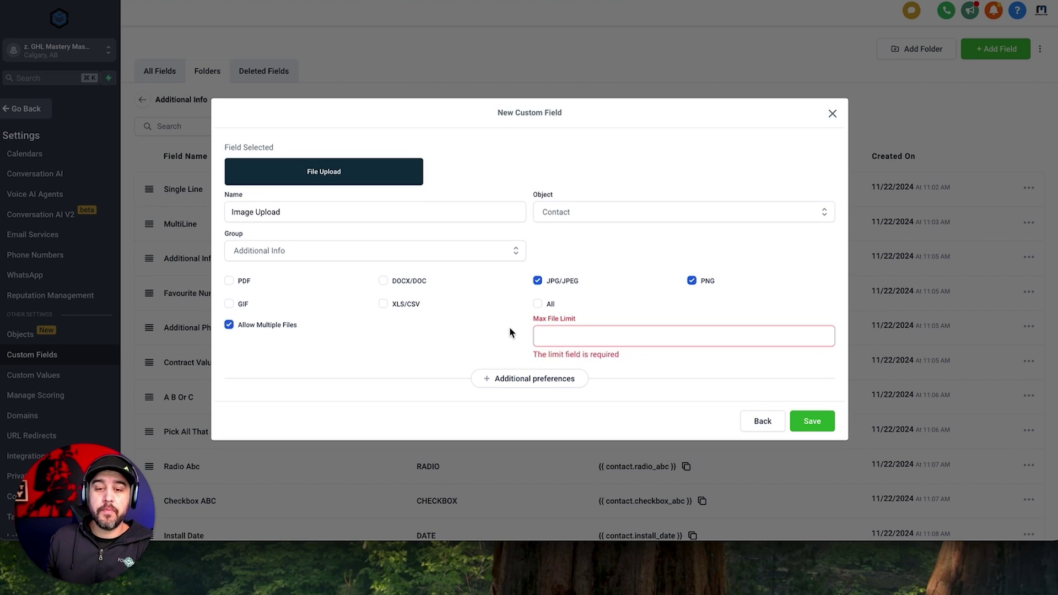
pyautogui.click(270, 327)
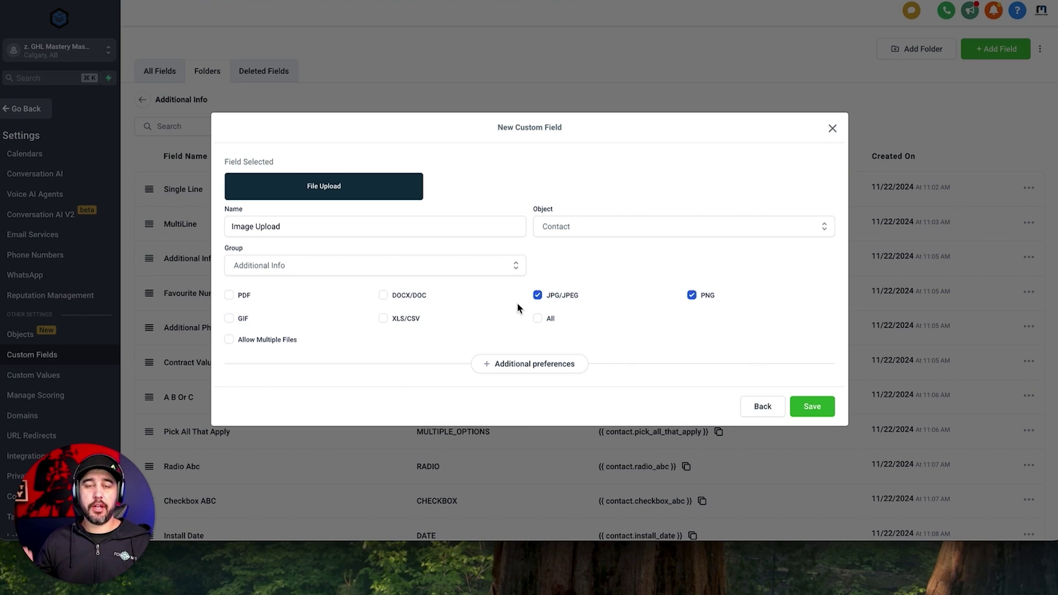
pyautogui.click(823, 408)
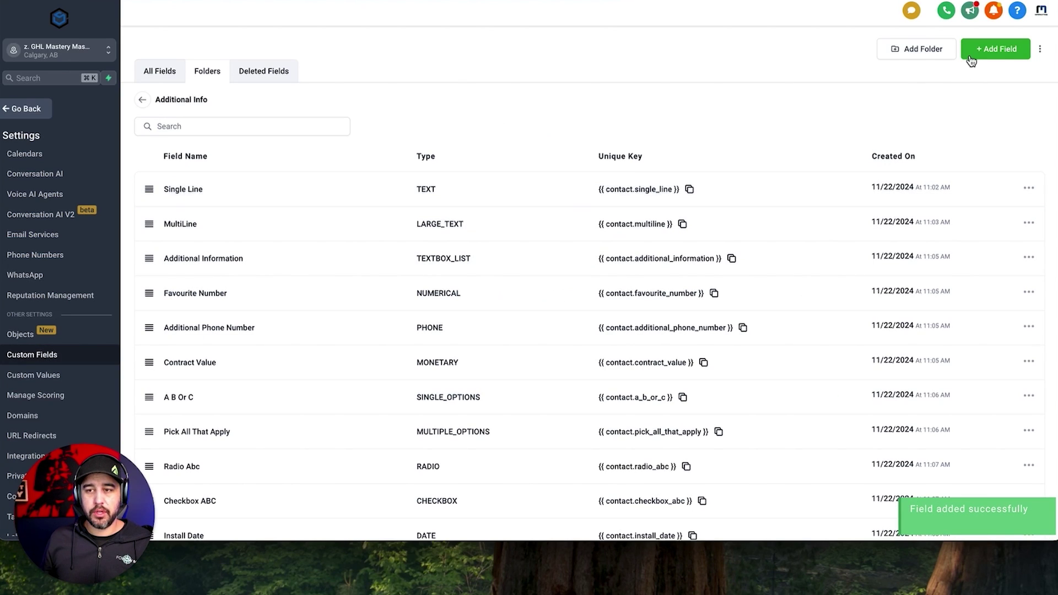
# Create a Signature-type custom field named 'Signature'.
pyautogui.click(971, 58)
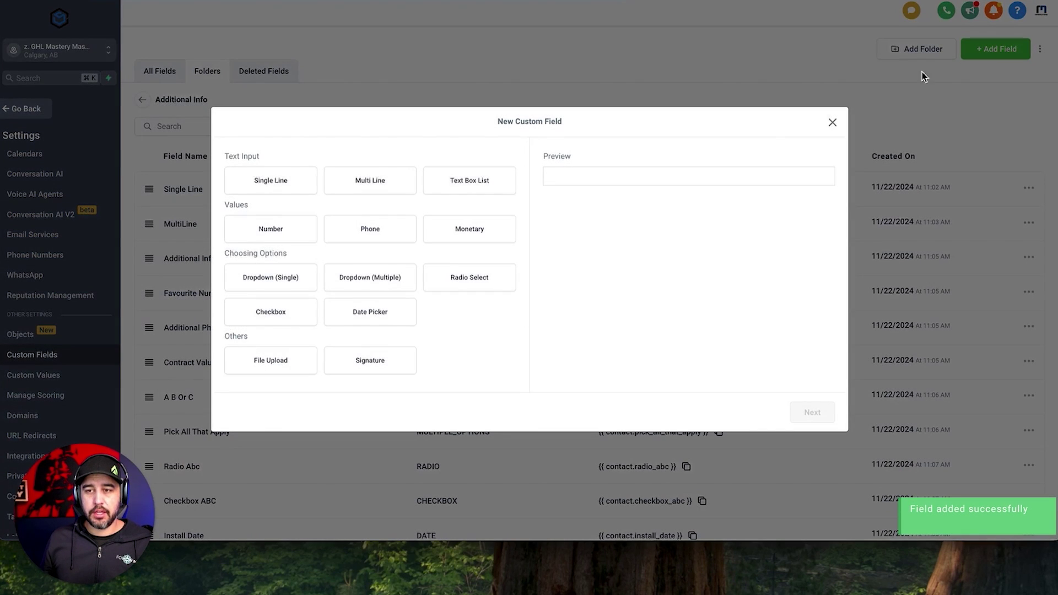
pyautogui.click(384, 365)
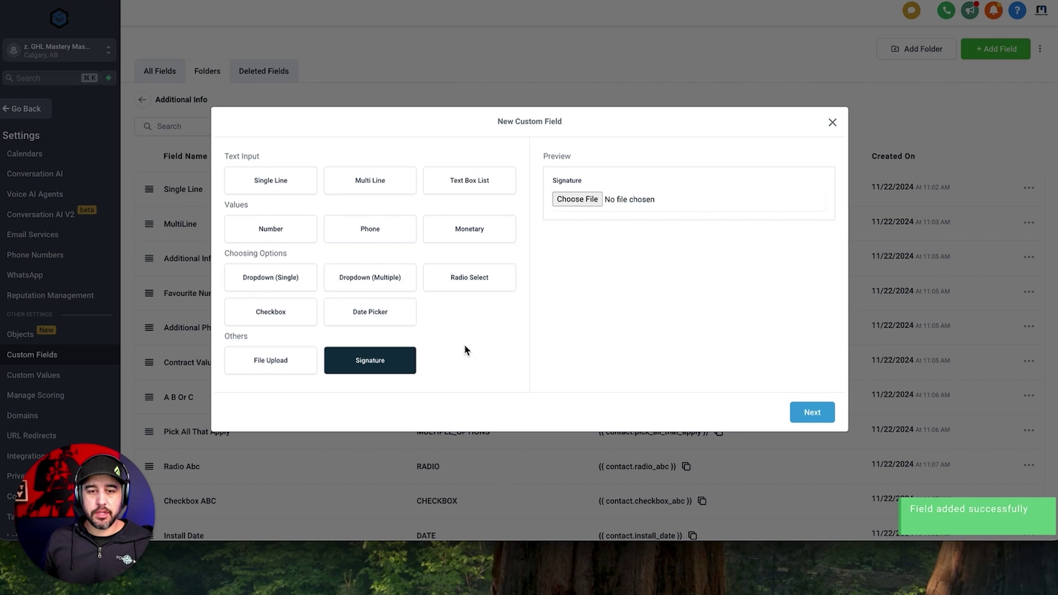
pyautogui.click(813, 413)
pyautogui.click(414, 262)
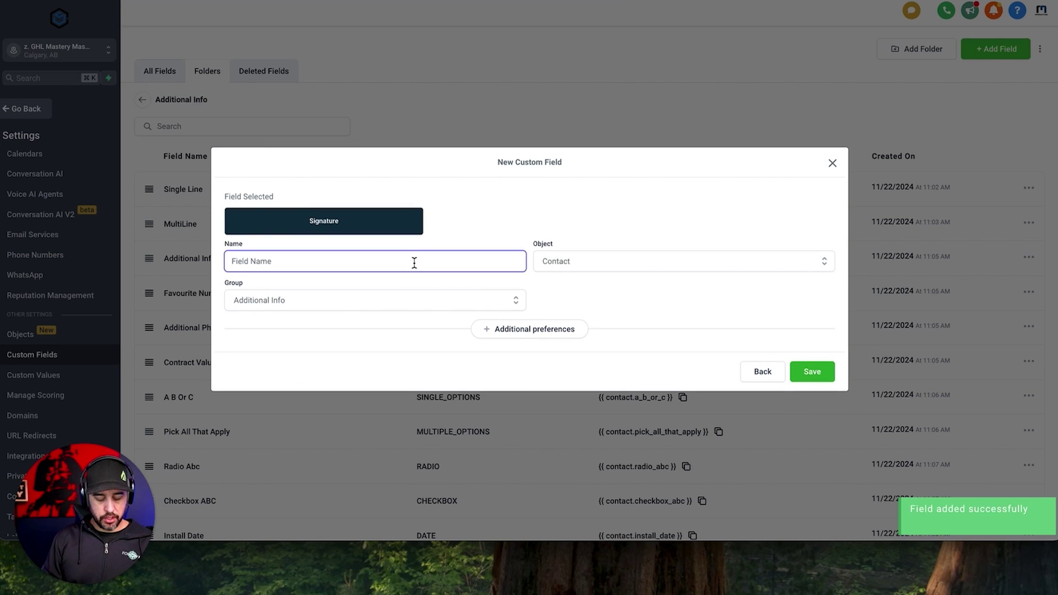
pyautogui.write('Signature')
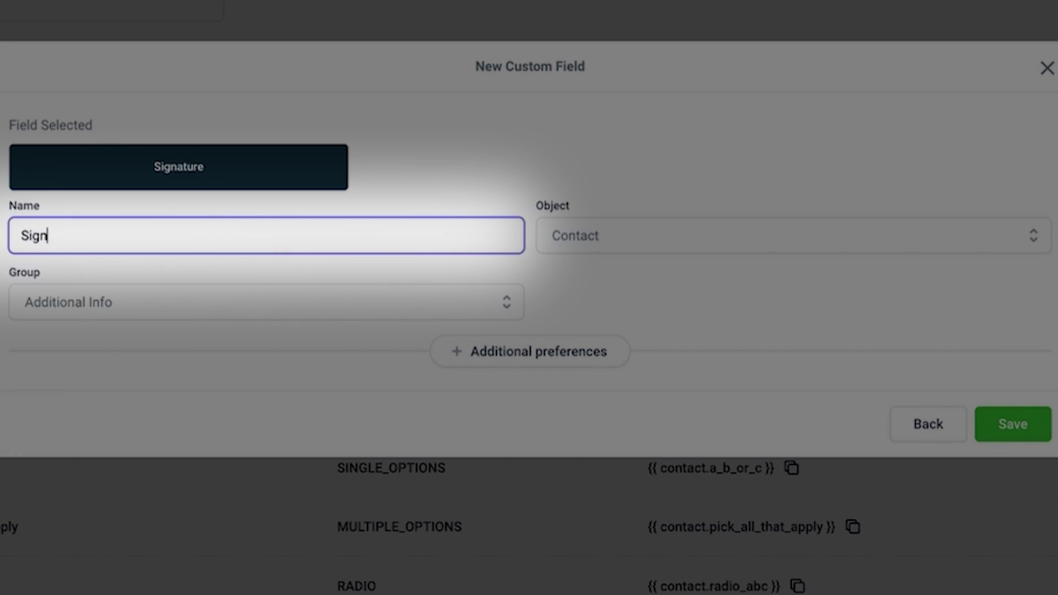
pyautogui.click(1036, 431)
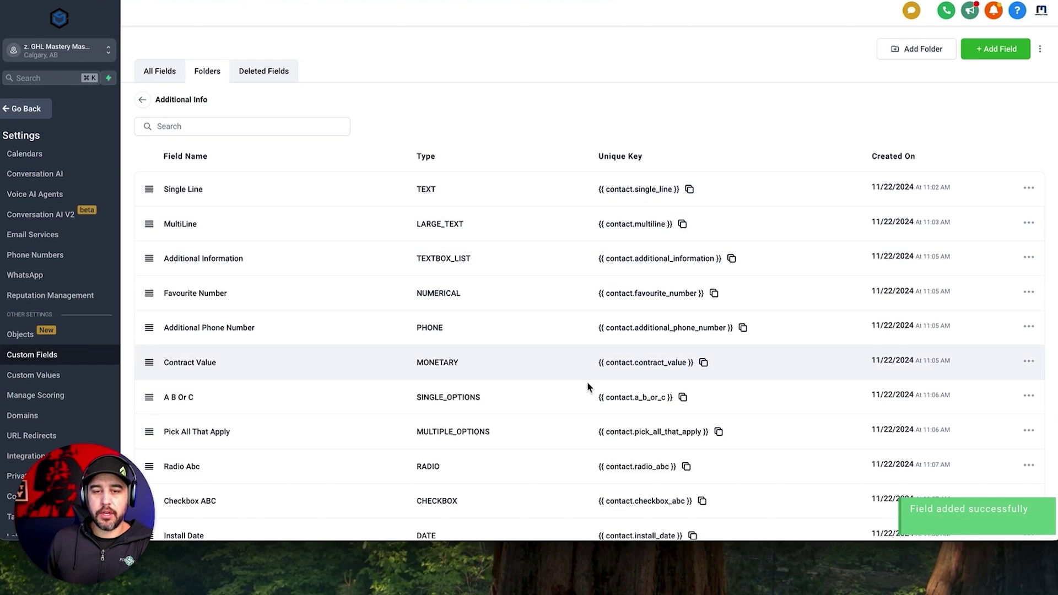
# Bring up the form preview showing the custom fields.
pyautogui.scroll(-2, 609, 257)
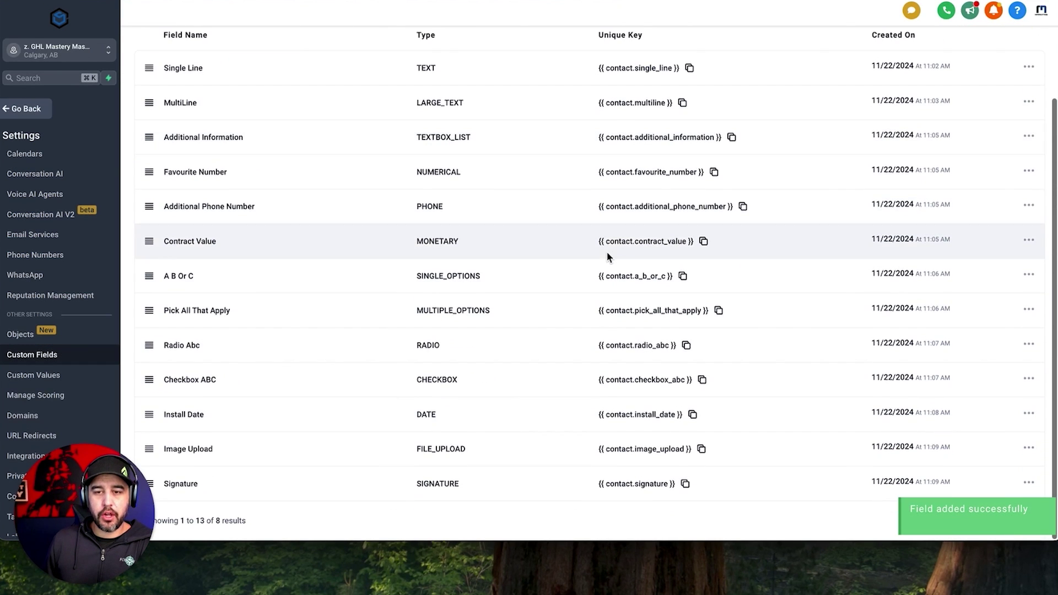
pyautogui.scroll(3, 601, 246)
pyautogui.moveTo(97, 491); pyautogui.dragTo(951, 539)
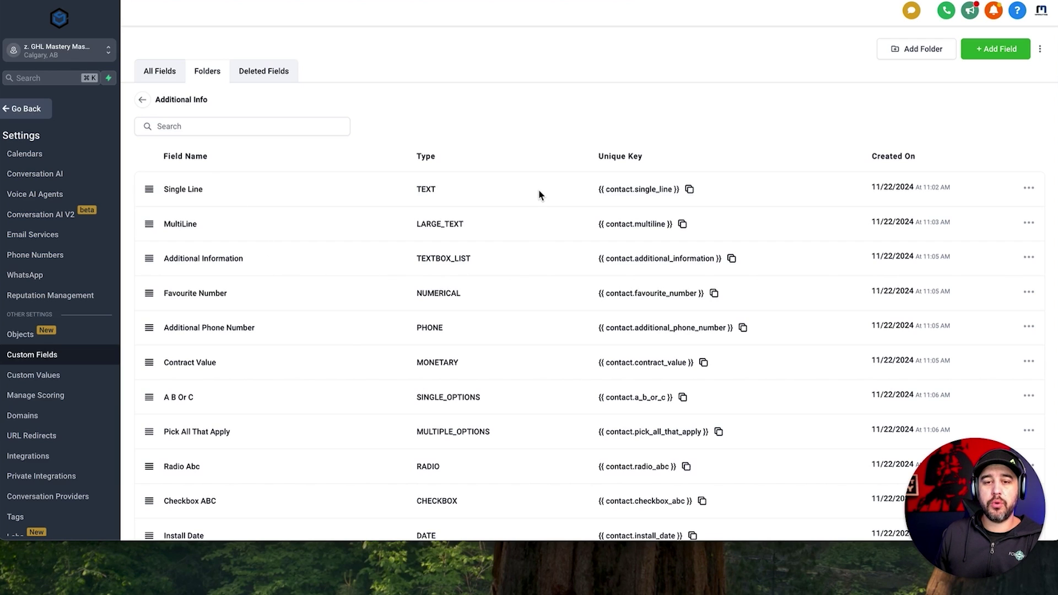
pyautogui.scroll(-3, 541, 254)
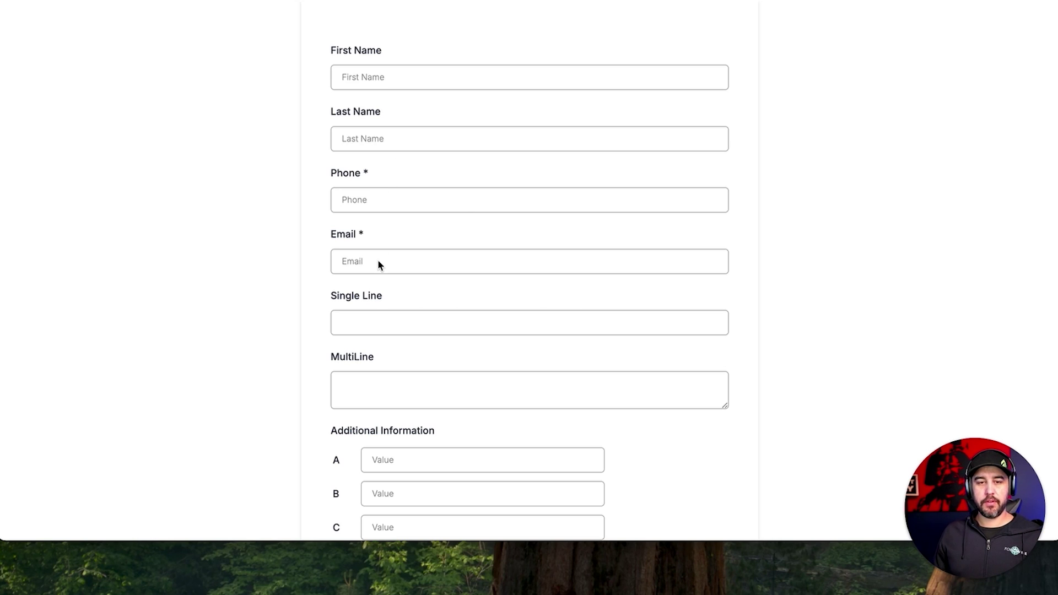
# Enter sample text in Single Line and a two-line answer in MultiLine.
pyautogui.scroll(-2, 422, 317)
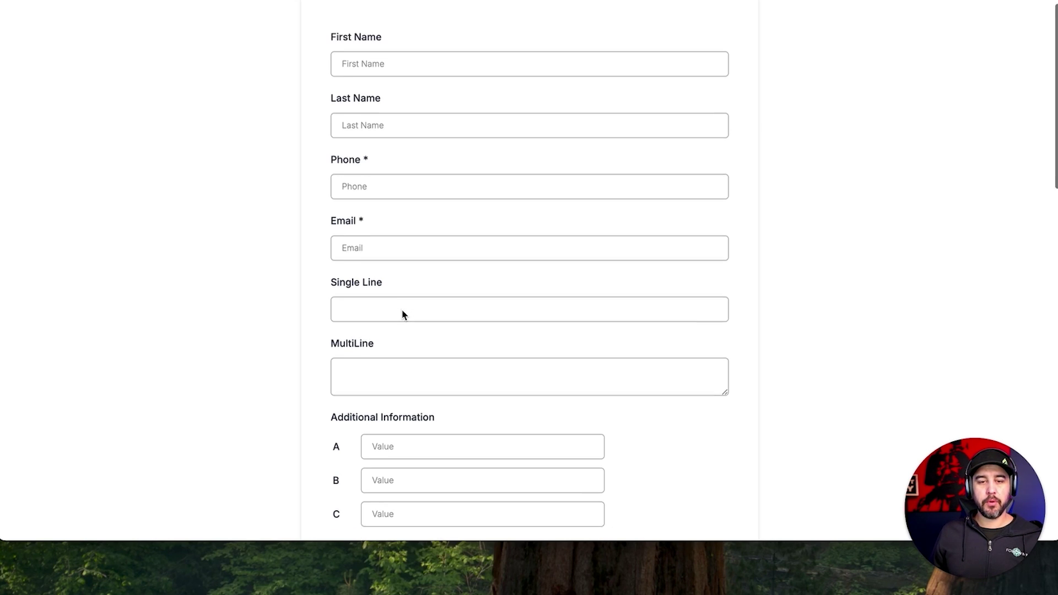
pyautogui.click(403, 251)
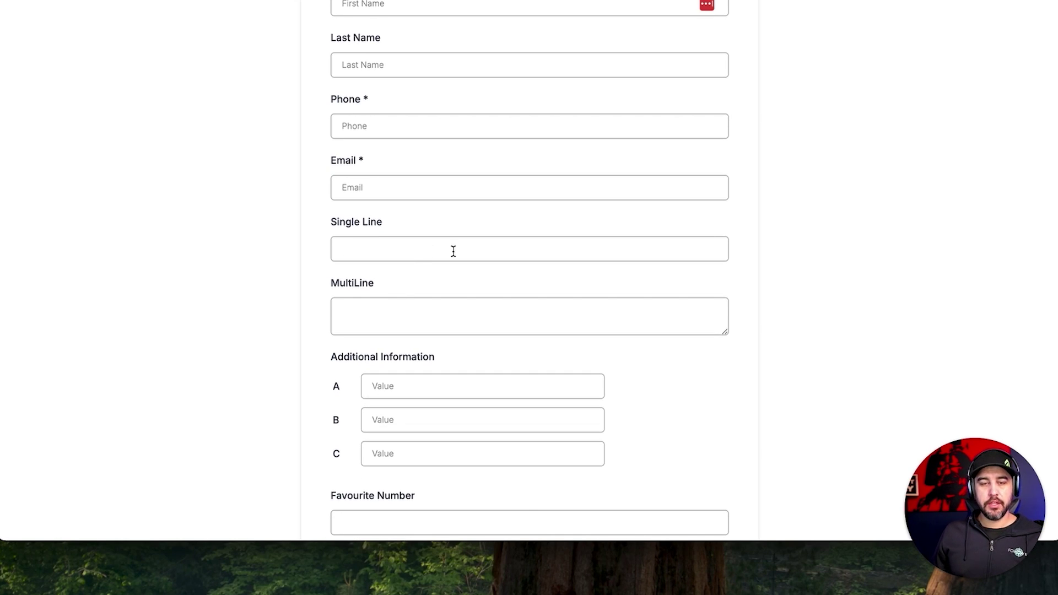
pyautogui.write('This is f')
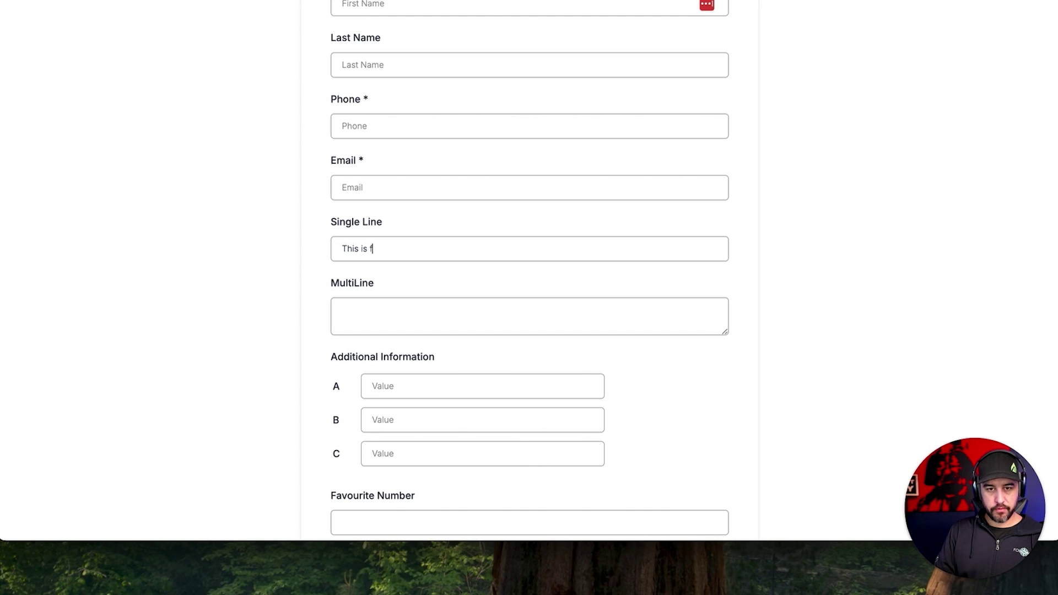
pyautogui.write('or single line text')
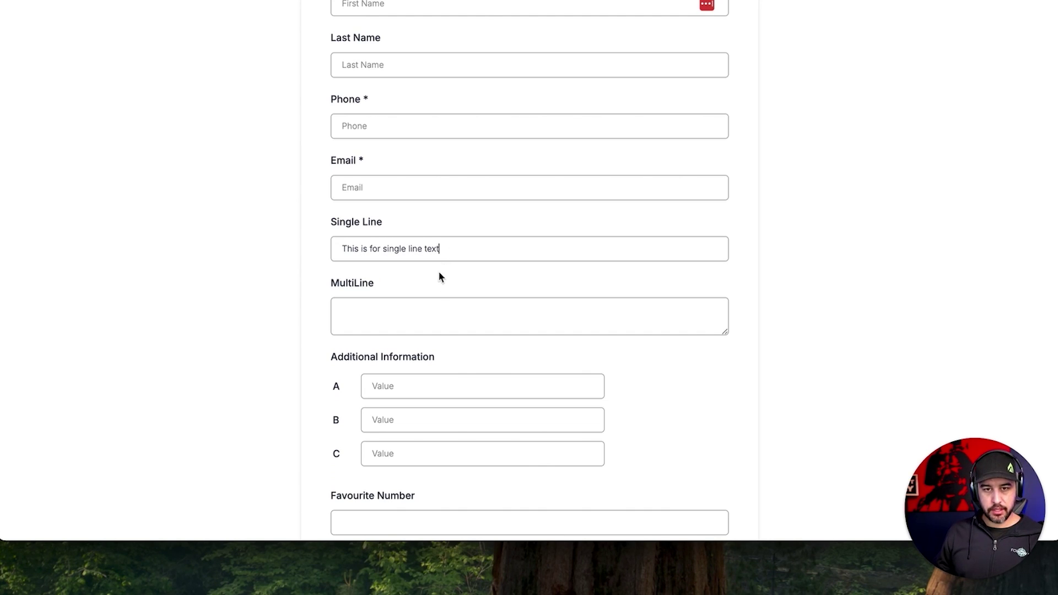
pyautogui.click(459, 308)
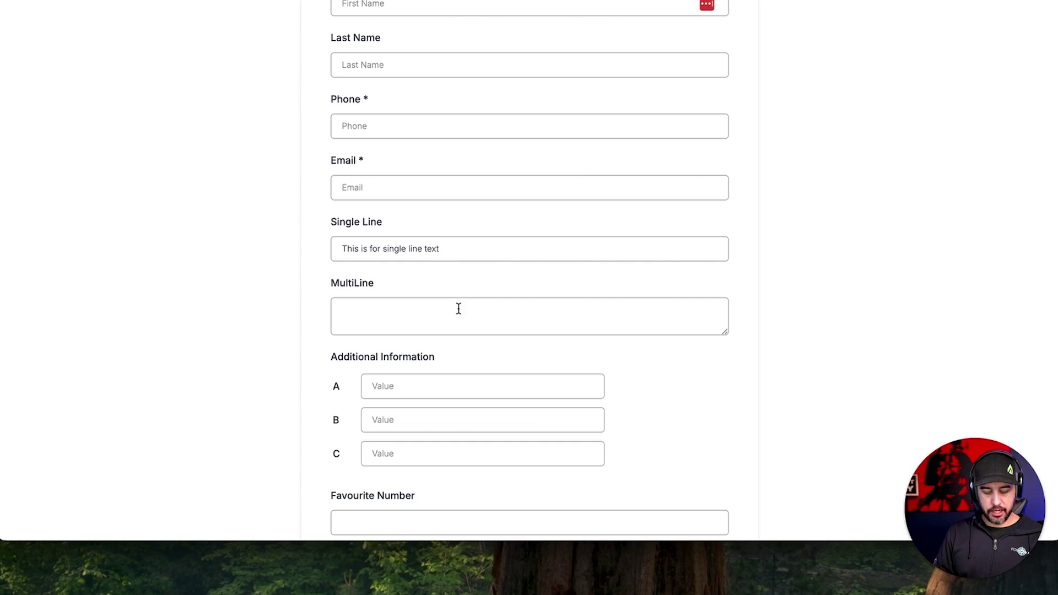
pyautogui.write('This is for multi')
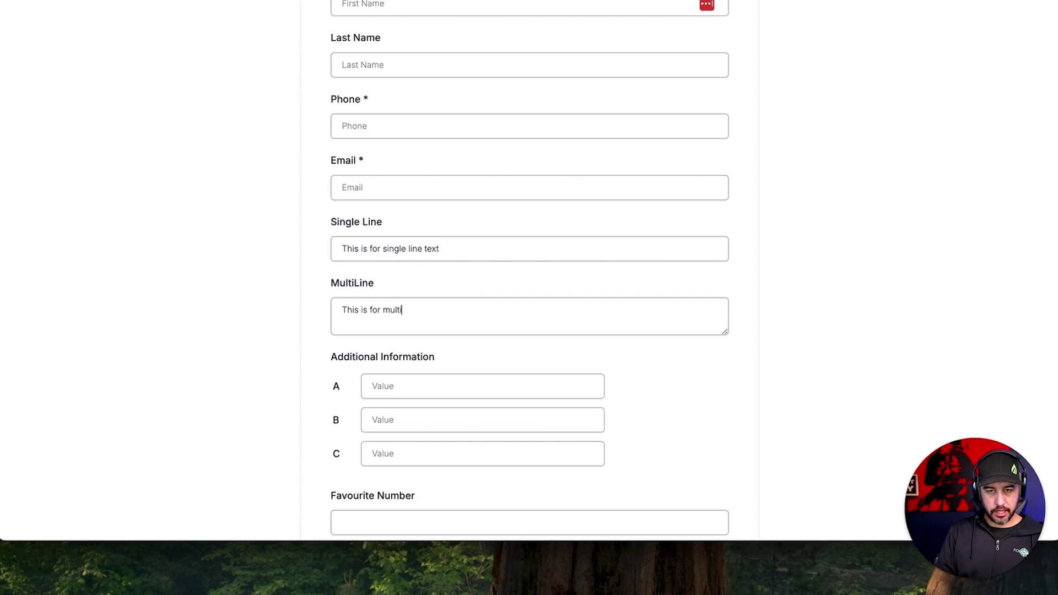
pyautogui.write(' line text')
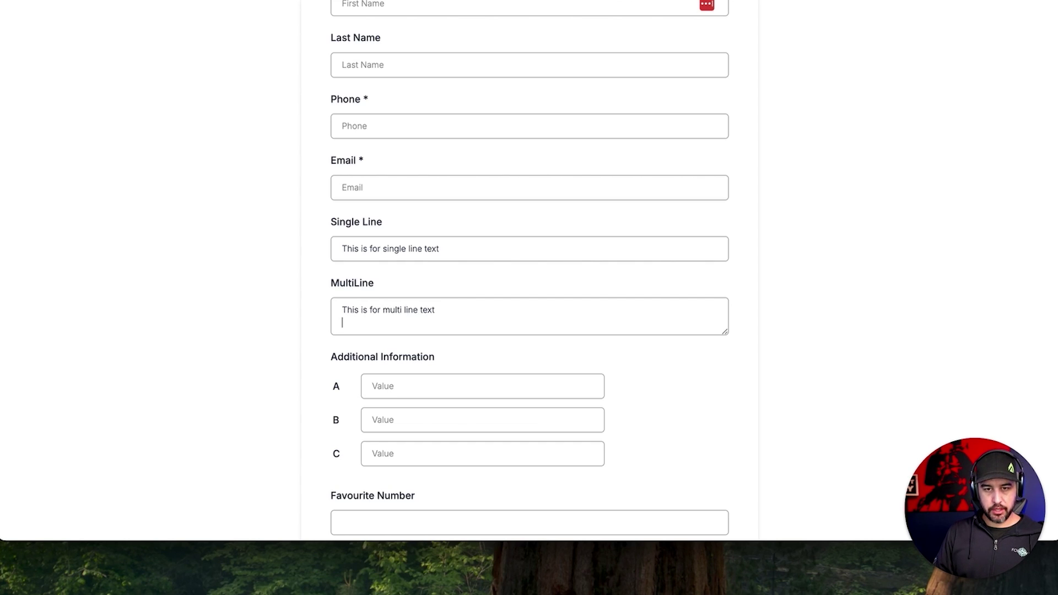
pyautogui.press('Return')
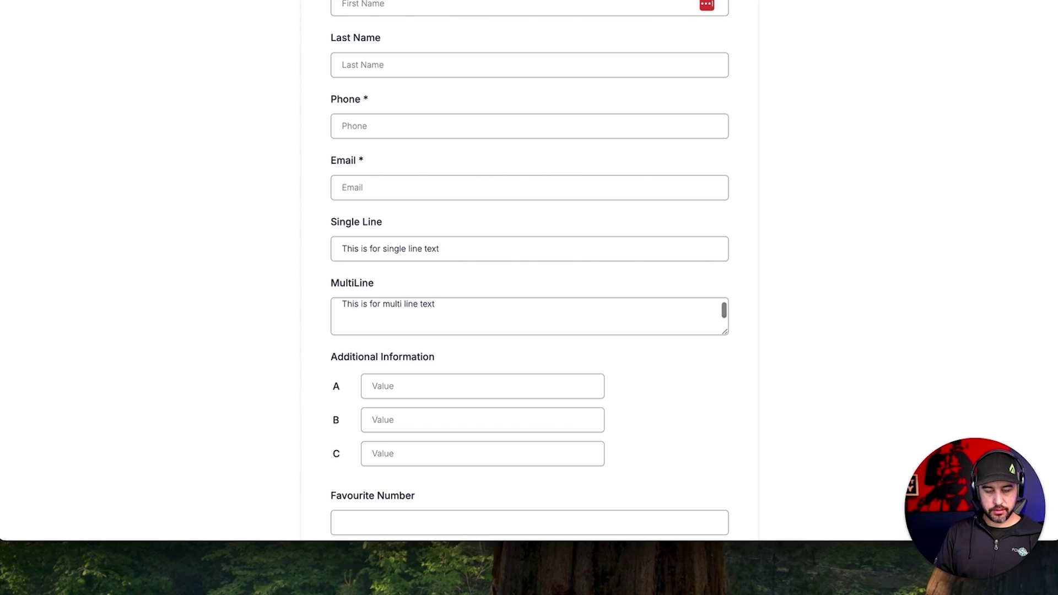
pyautogui.write('More information')
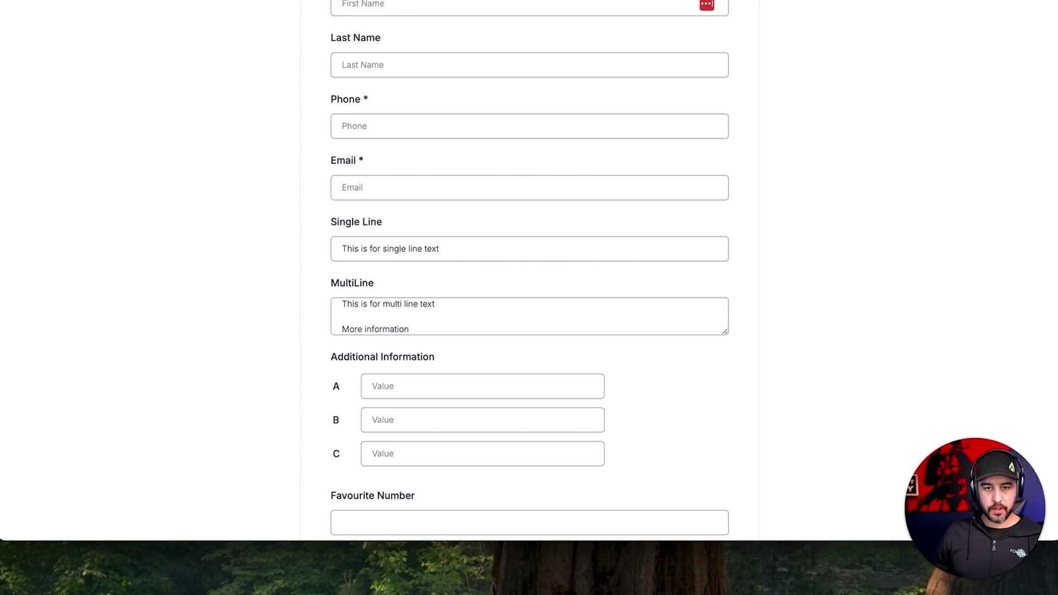
# Fill the Additional Information value boxes with A, B and C.
pyautogui.scroll(-3, 392, 324)
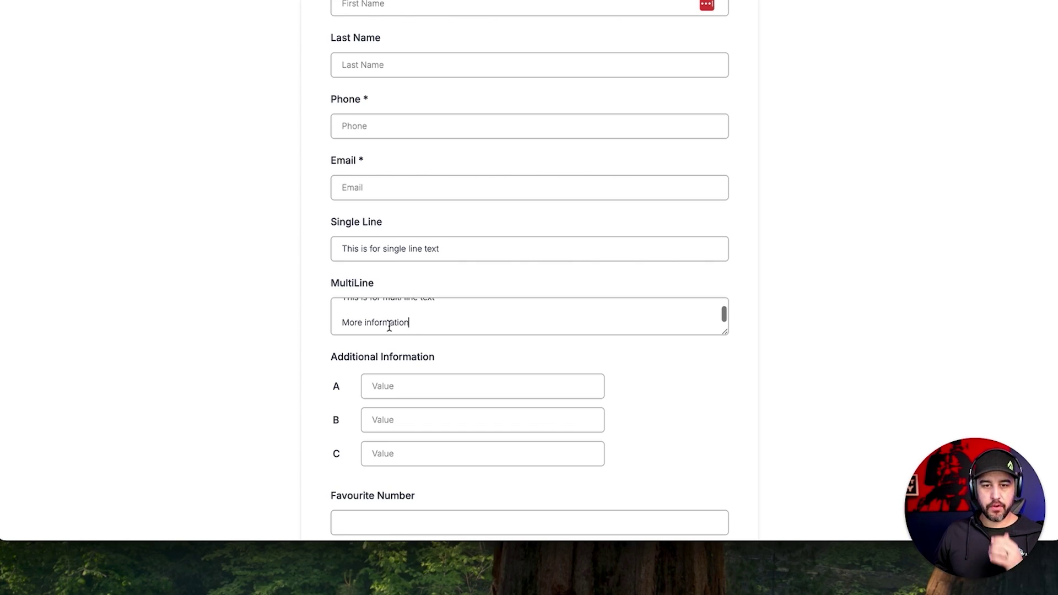
pyautogui.moveTo(334, 255); pyautogui.dragTo(341, 256)
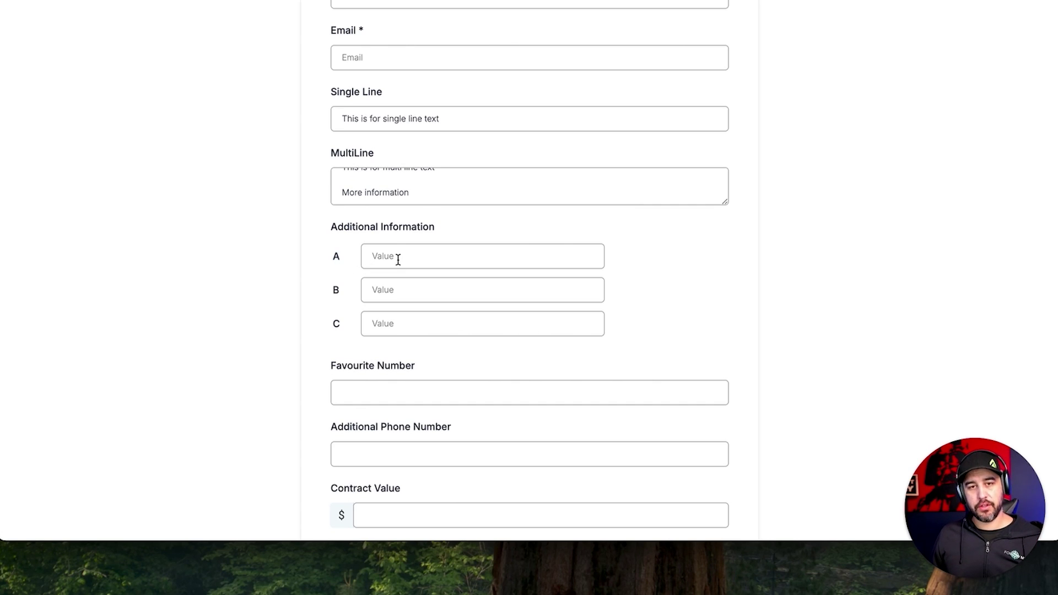
pyautogui.moveTo(333, 257); pyautogui.dragTo(355, 259)
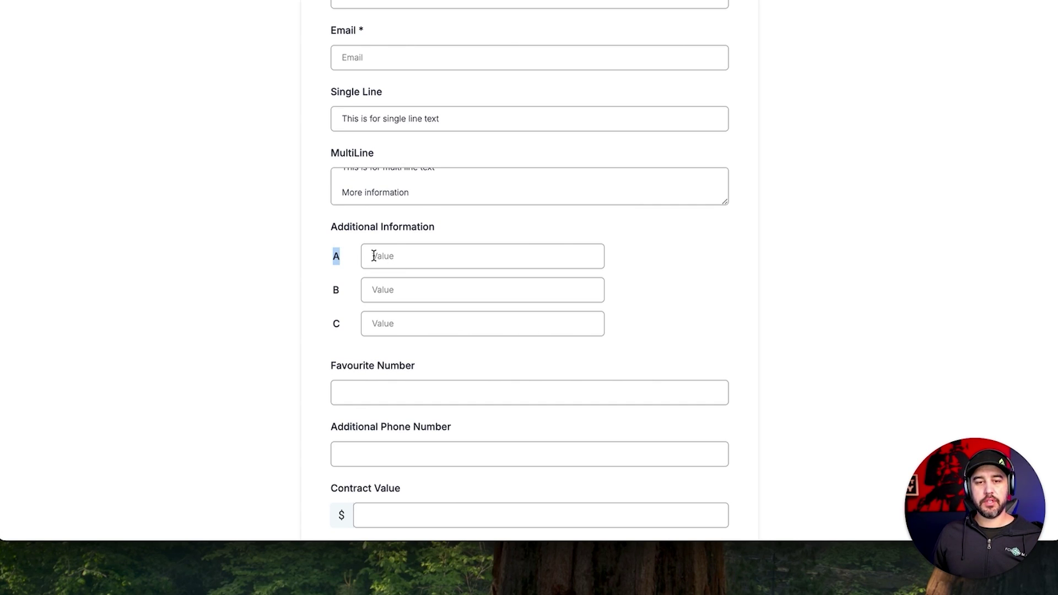
pyautogui.click(374, 256)
pyautogui.write('A')
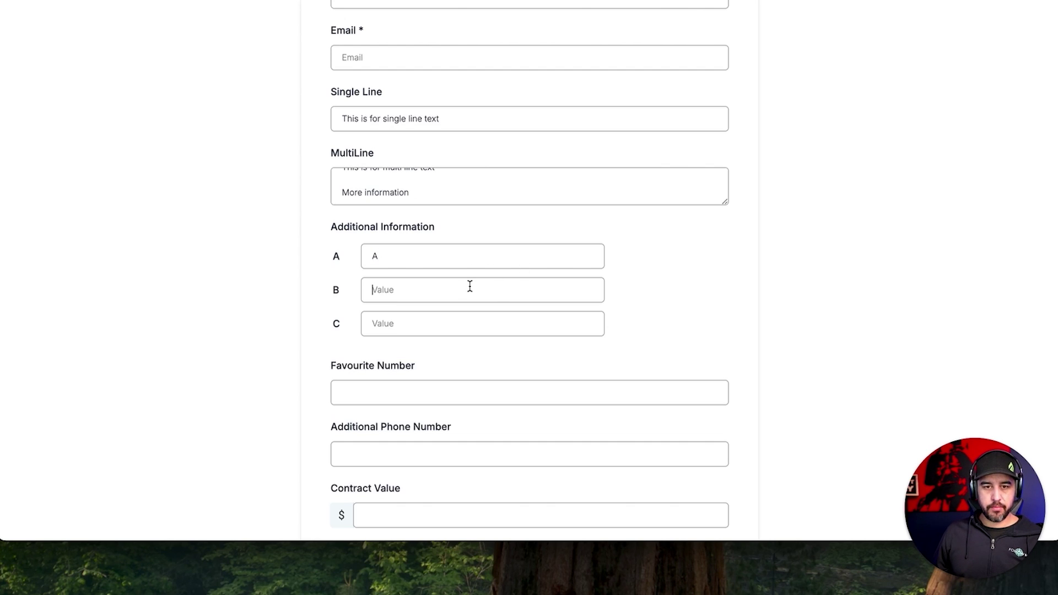
pyautogui.click(469, 286)
pyautogui.write('B')
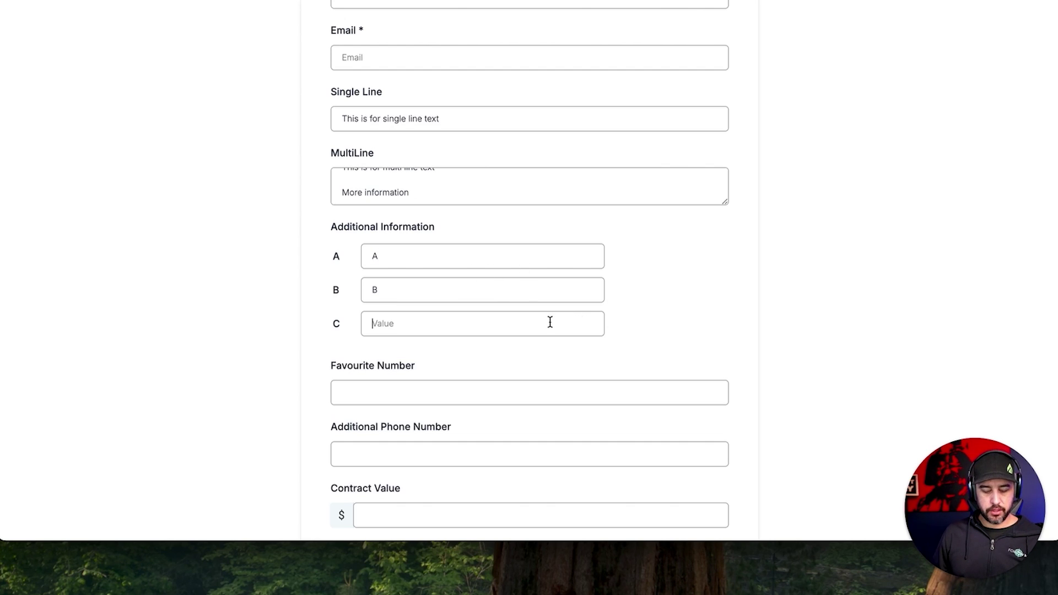
pyautogui.write('C')
pyautogui.scroll(-2, 478, 348)
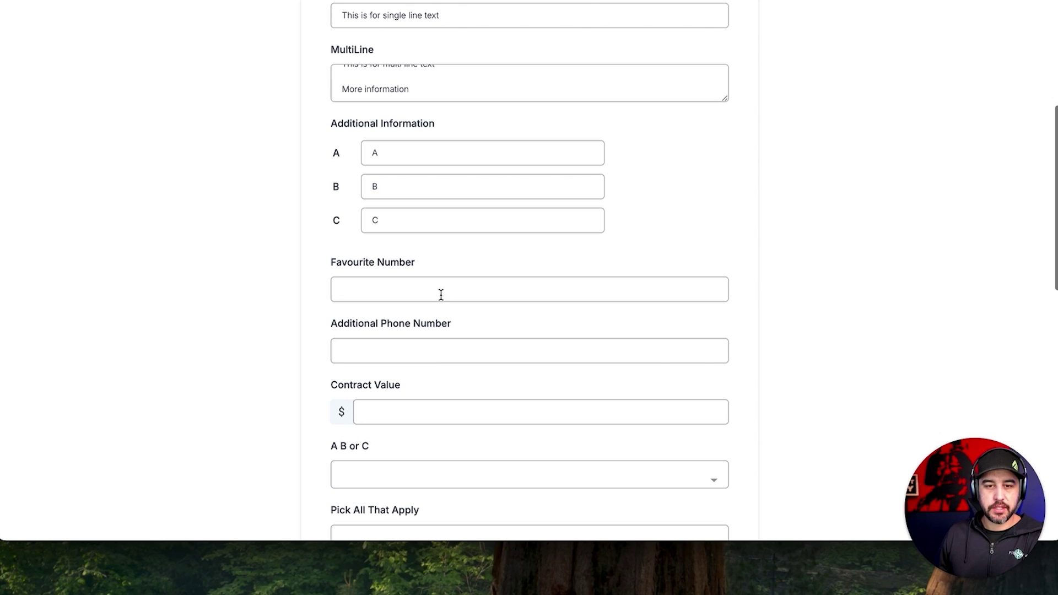
# Enter Favourite Number 1253 and an additional phone number.
pyautogui.click(418, 289)
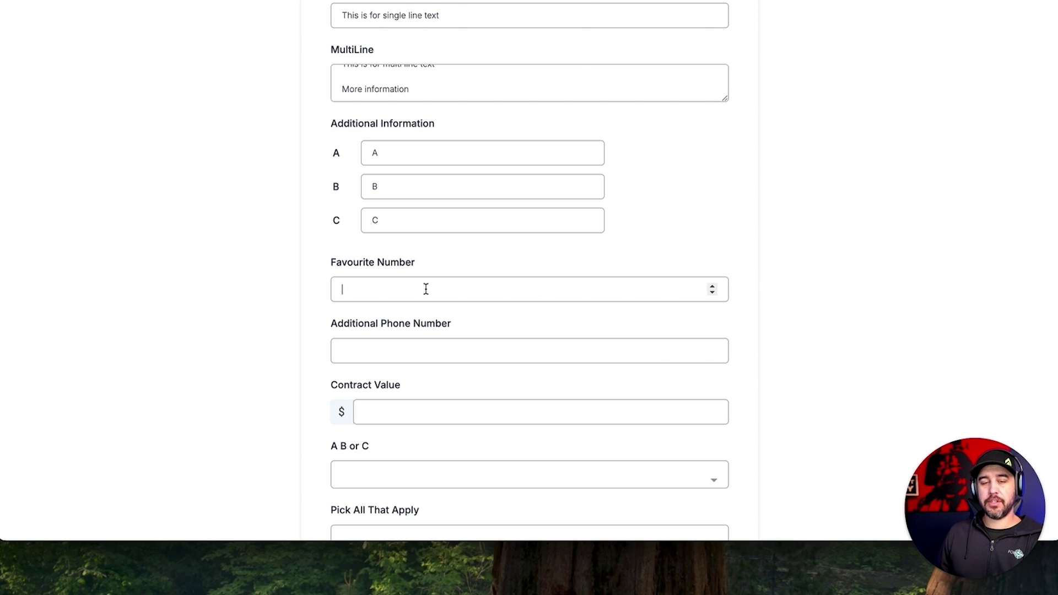
pyautogui.write('321')
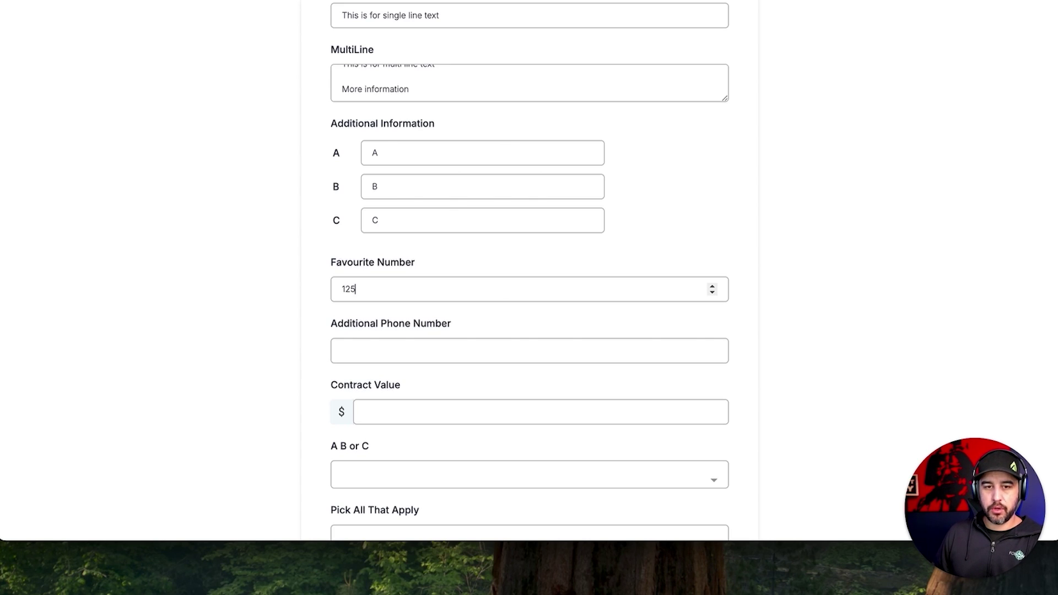
pyautogui.scroll(-1, 441, 322)
pyautogui.click(423, 293)
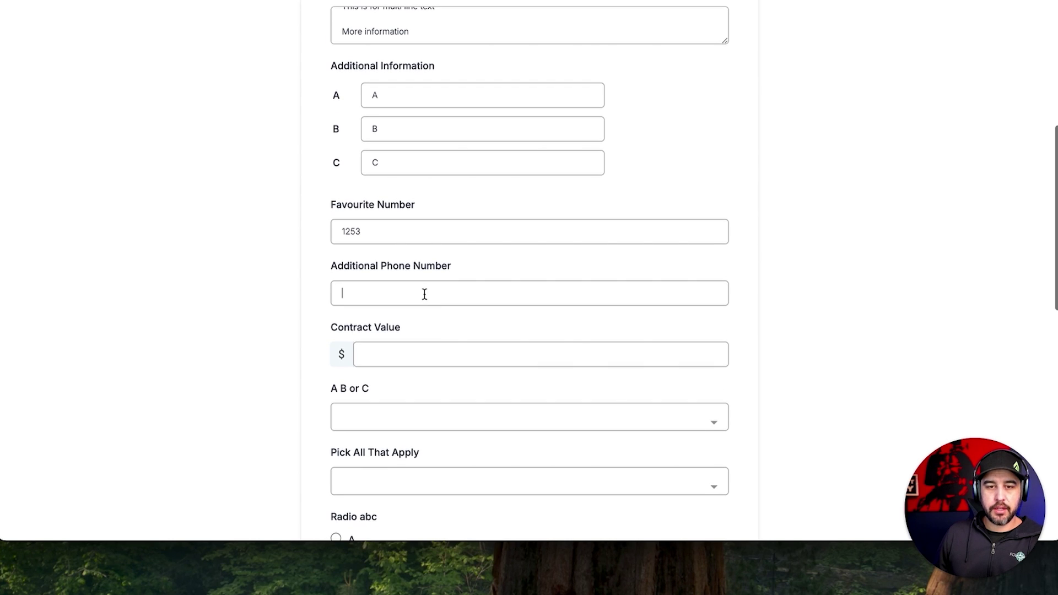
pyautogui.click(497, 353)
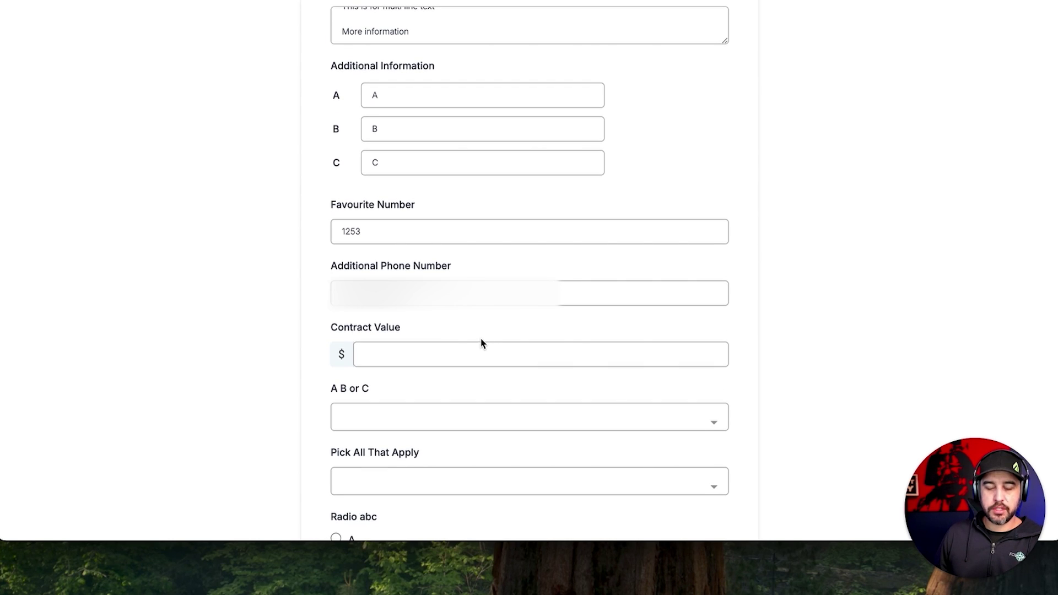
# Enter a Contract Value of 5000.
pyautogui.scroll(-1, 481, 344)
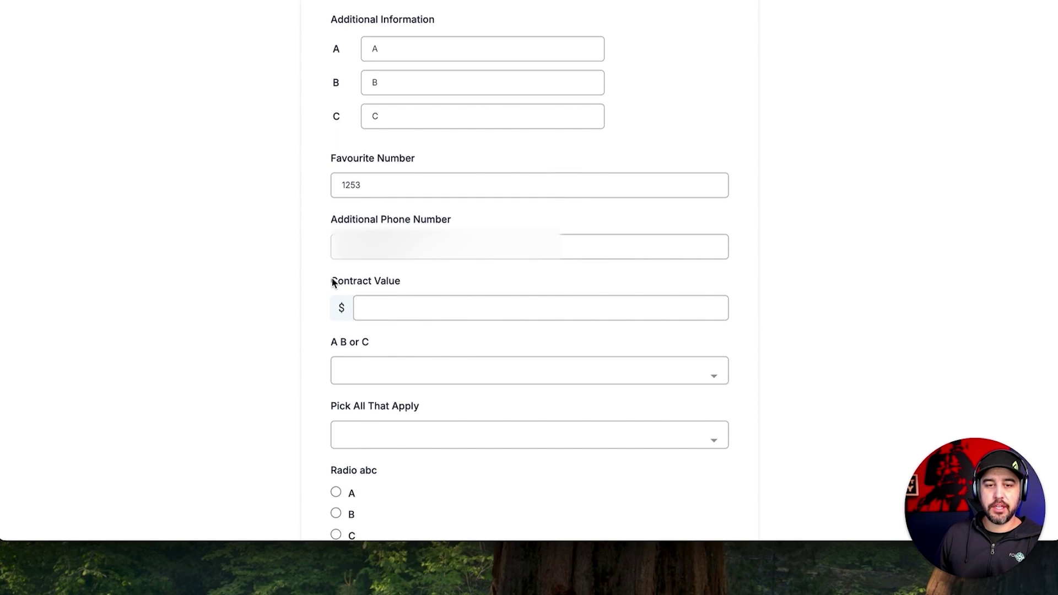
pyautogui.moveTo(331, 281); pyautogui.dragTo(457, 288)
pyautogui.click(456, 289)
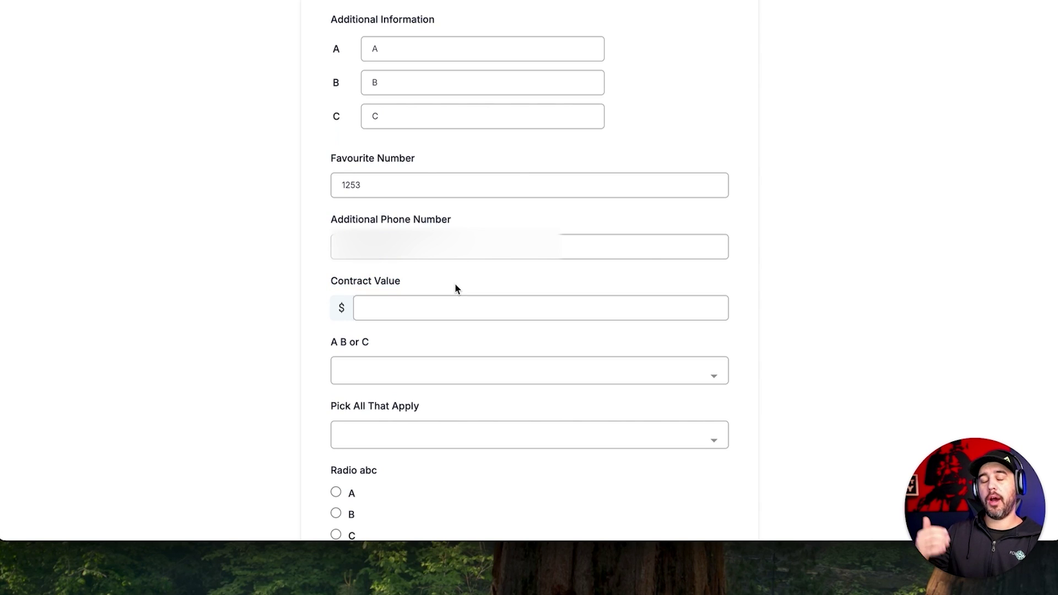
pyautogui.click(458, 306)
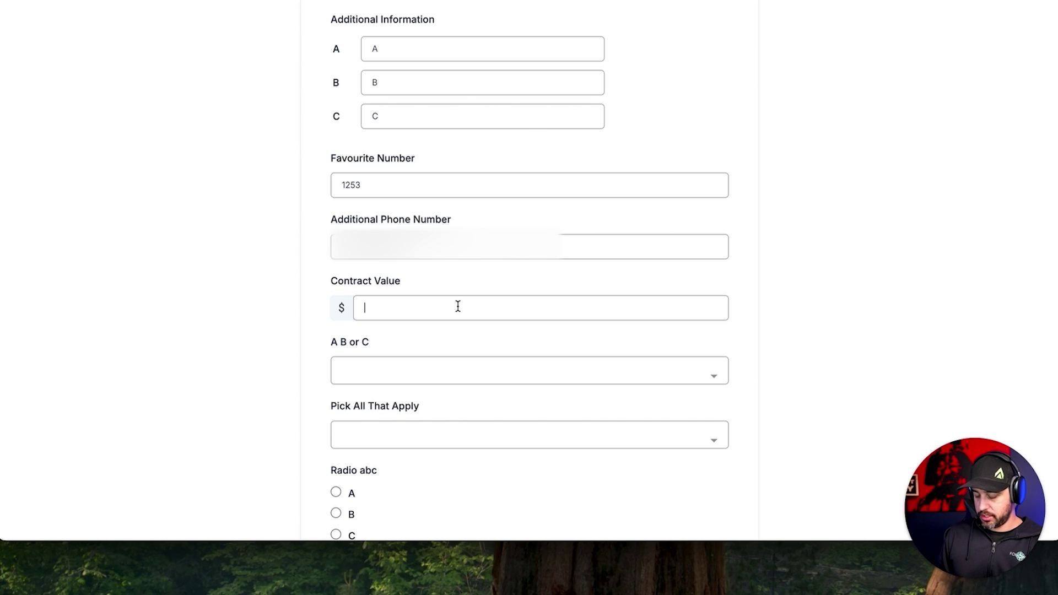
pyautogui.write('5000')
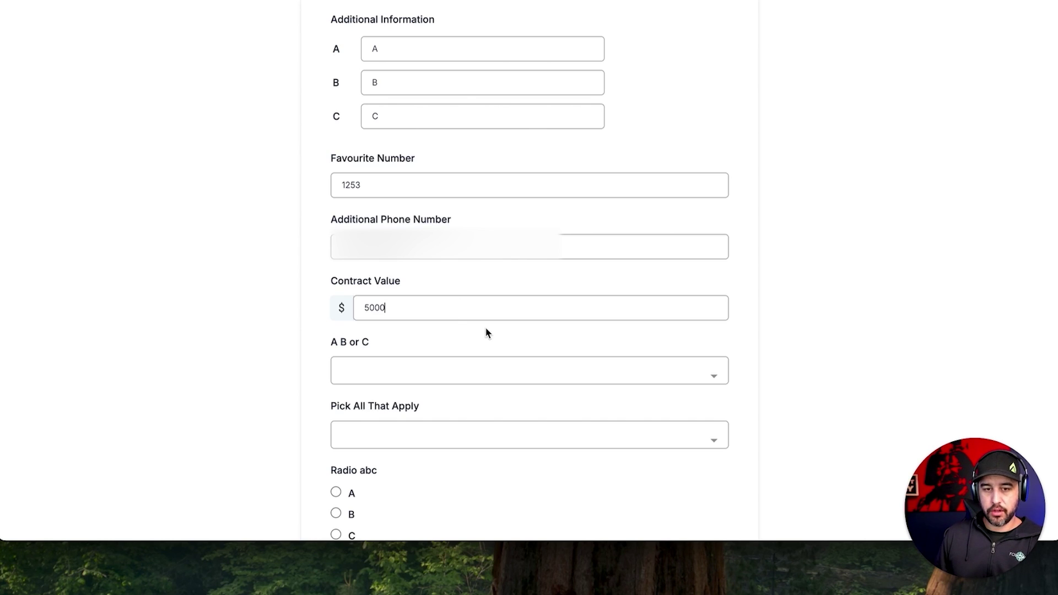
pyautogui.scroll(-2, 486, 329)
pyautogui.click(513, 314)
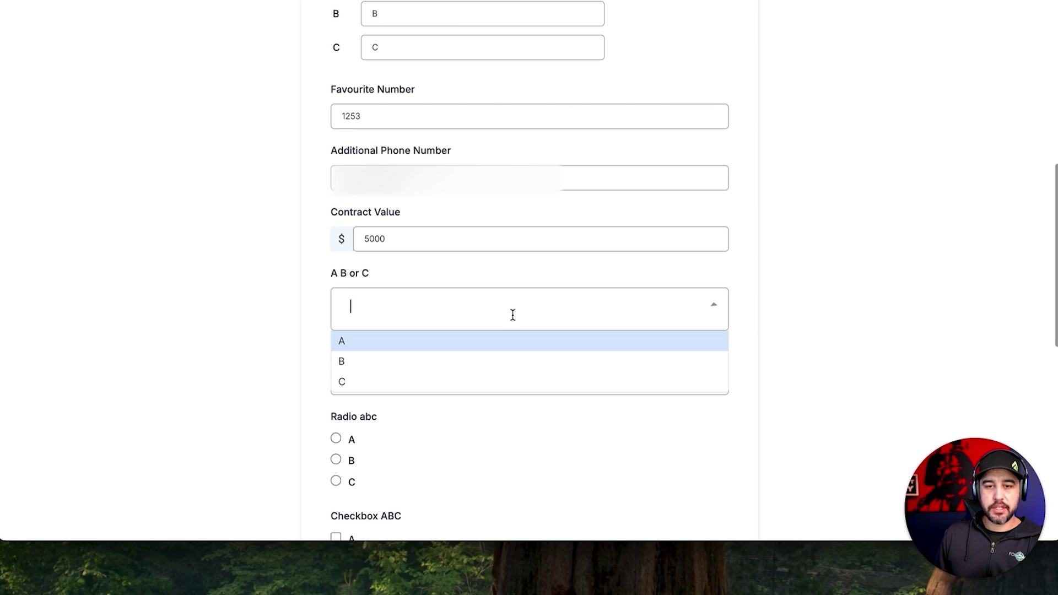
# Set A B or C to A and select A, B and C in Pick All That Apply.
pyautogui.click(477, 342)
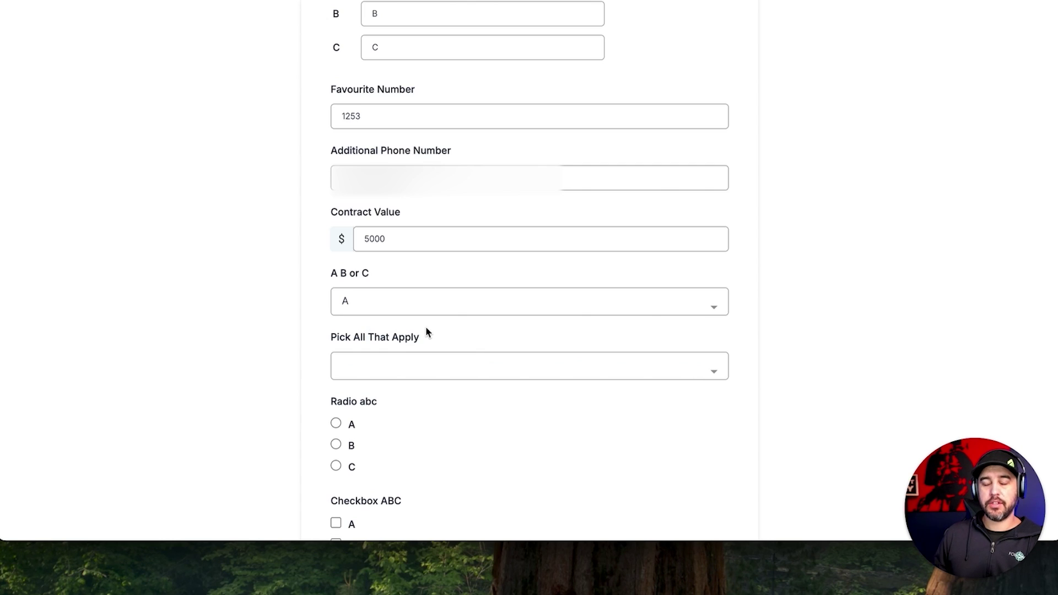
pyautogui.scroll(-1, 427, 330)
pyautogui.click(435, 309)
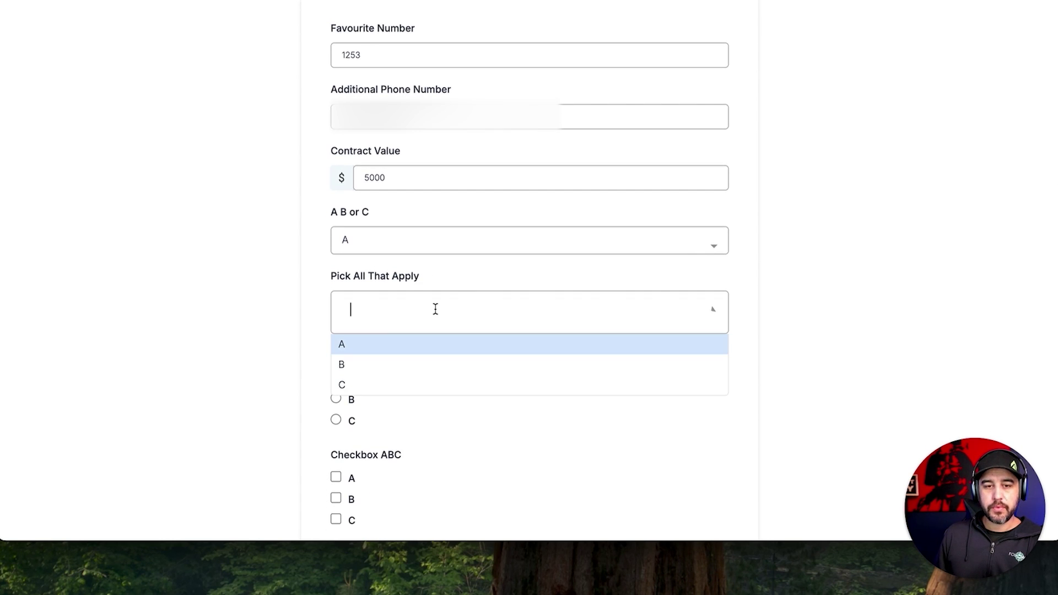
pyautogui.click(425, 349)
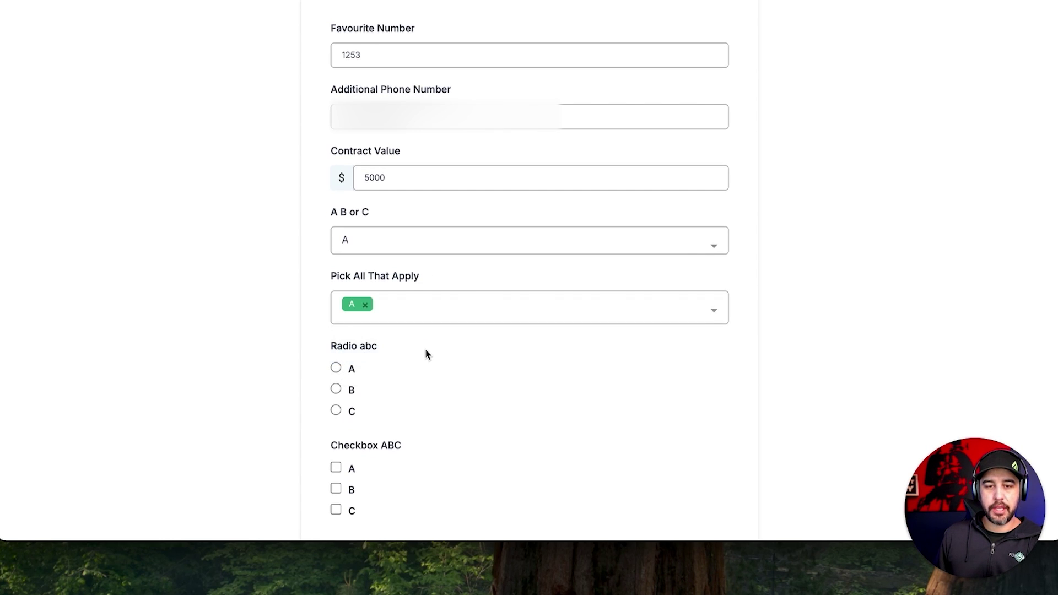
pyautogui.click(433, 315)
pyautogui.click(422, 386)
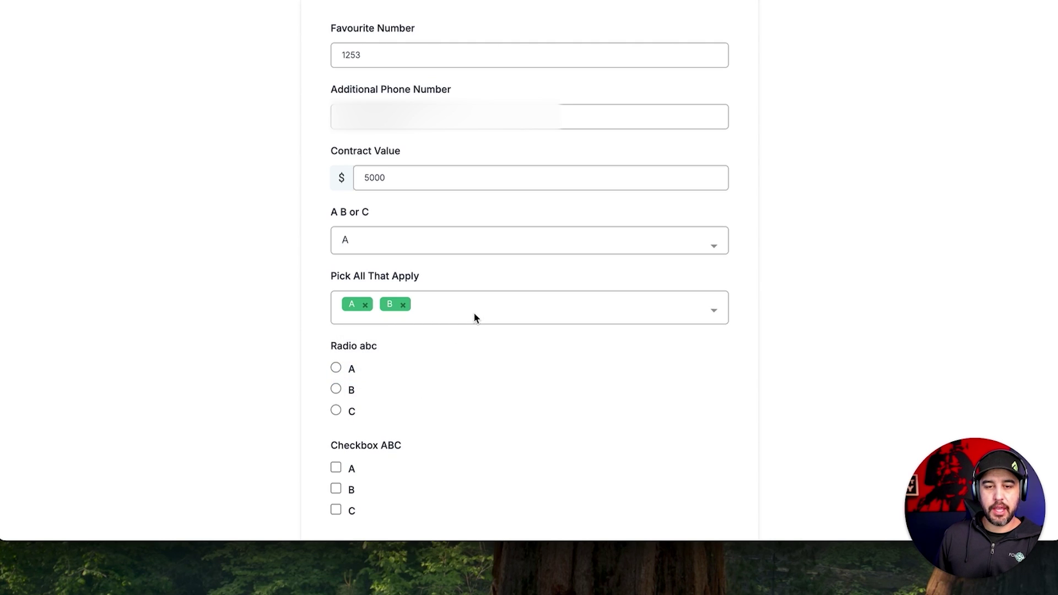
pyautogui.click(474, 315)
pyautogui.click(435, 406)
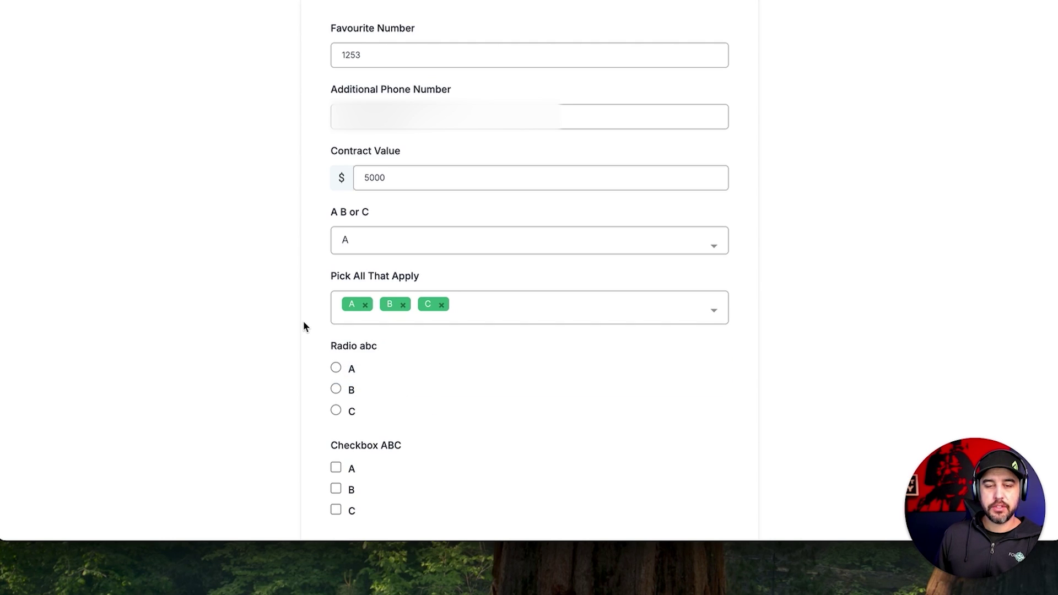
pyautogui.moveTo(338, 279); pyautogui.dragTo(373, 276)
pyautogui.click(435, 279)
pyautogui.scroll(-2, 435, 279)
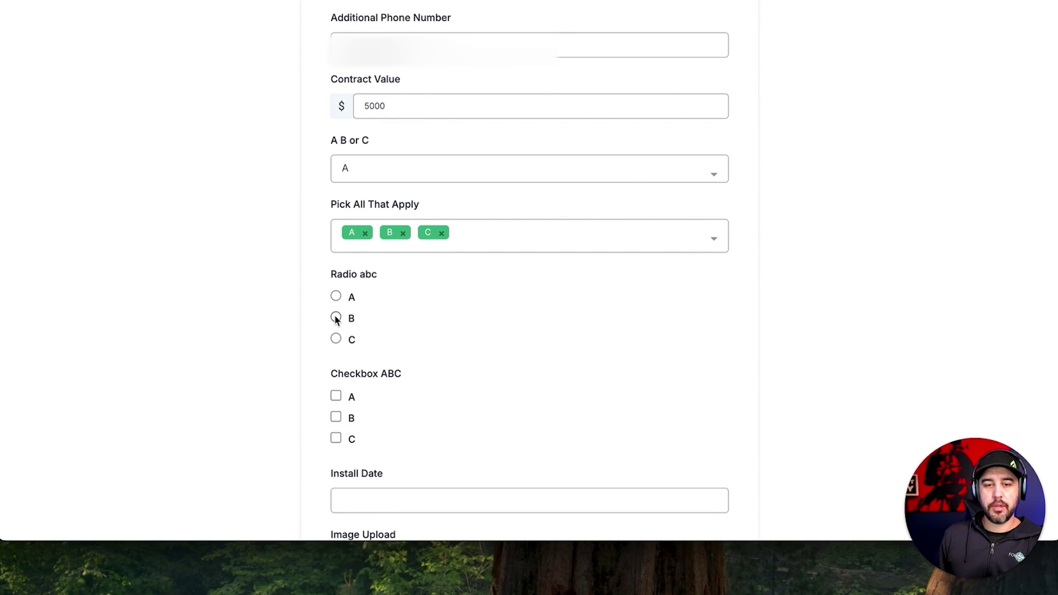
# Choose A in Radio abc and tick checkboxes A, B and C.
pyautogui.click(336, 296)
pyautogui.click(336, 317)
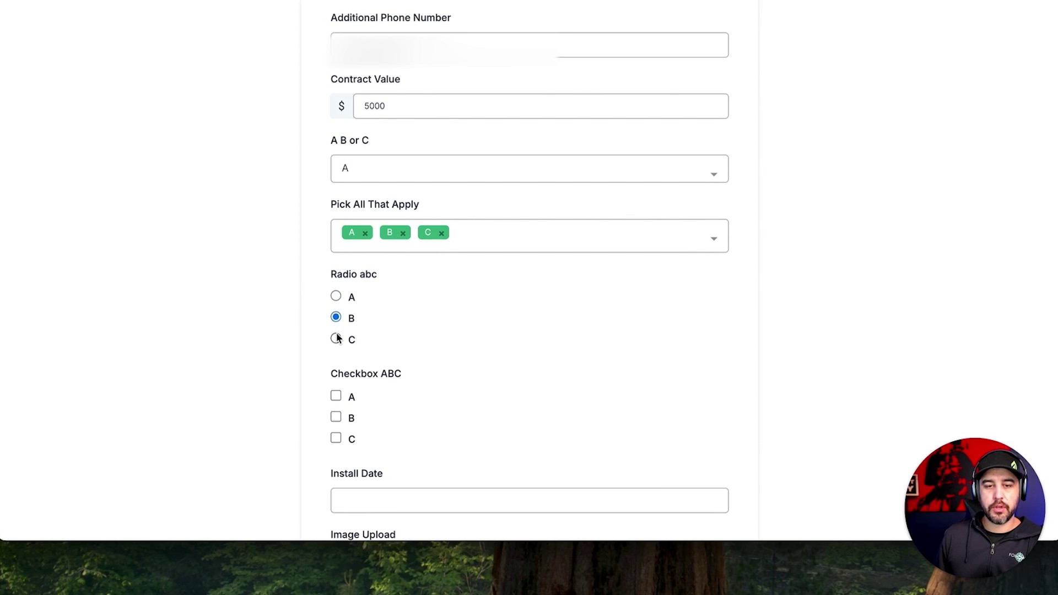
pyautogui.click(336, 339)
pyautogui.click(336, 296)
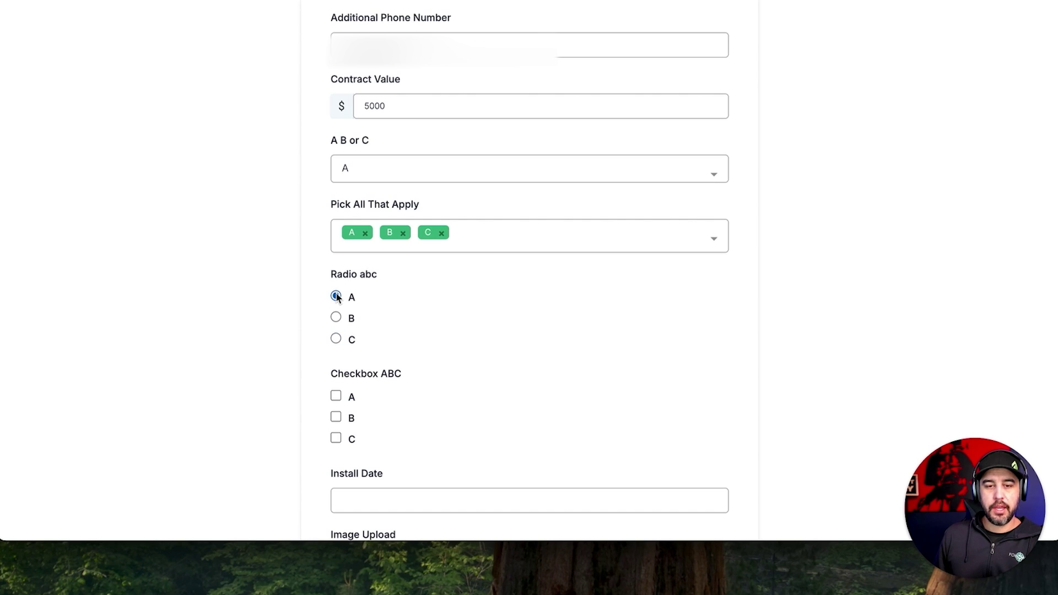
pyautogui.scroll(-1, 337, 326)
pyautogui.click(336, 337)
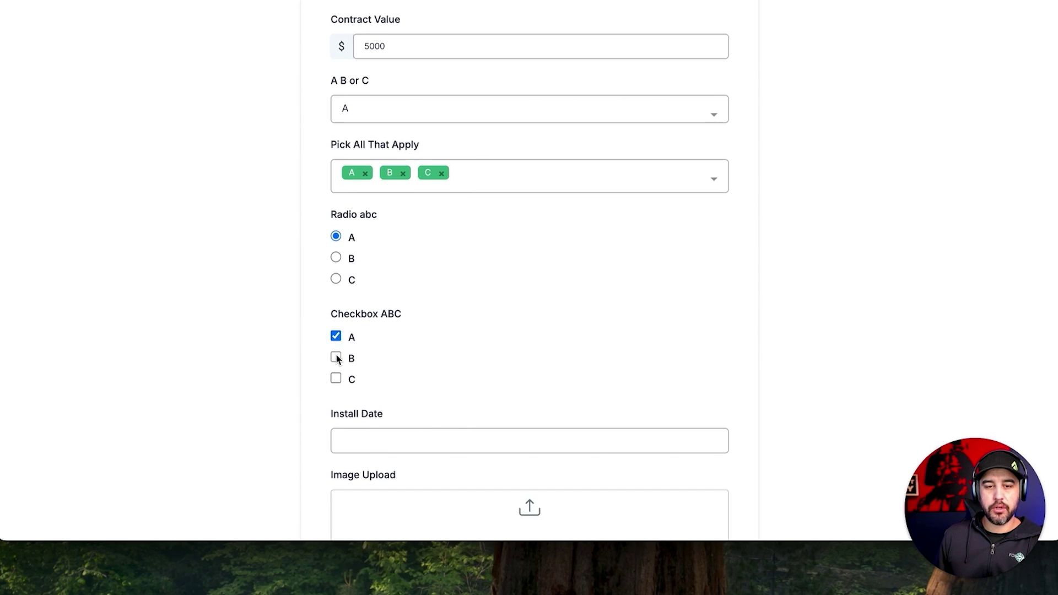
pyautogui.click(336, 358)
pyautogui.click(336, 379)
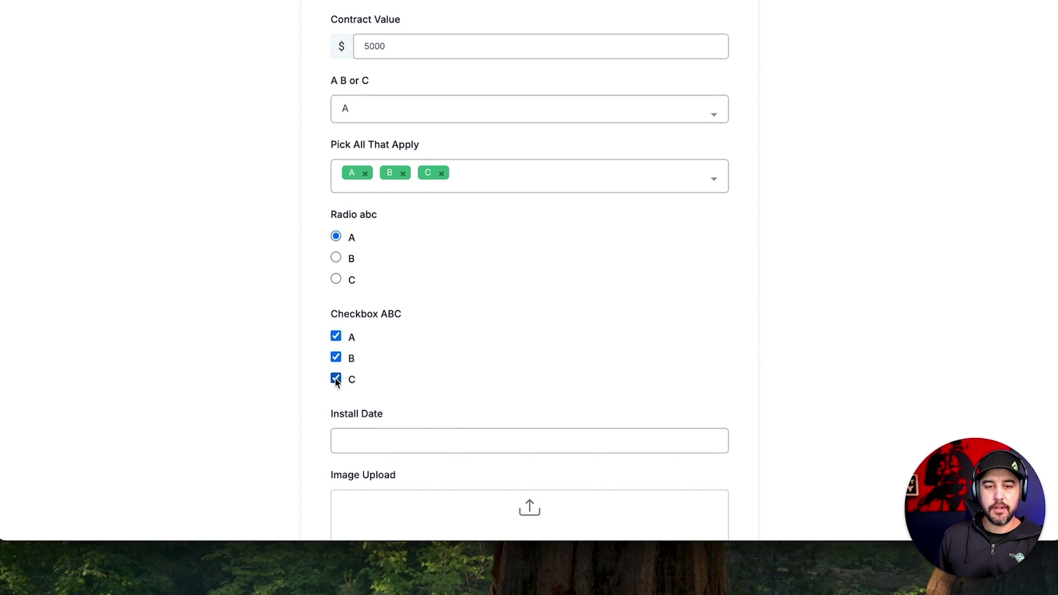
pyautogui.scroll(-2, 452, 381)
pyautogui.click(451, 349)
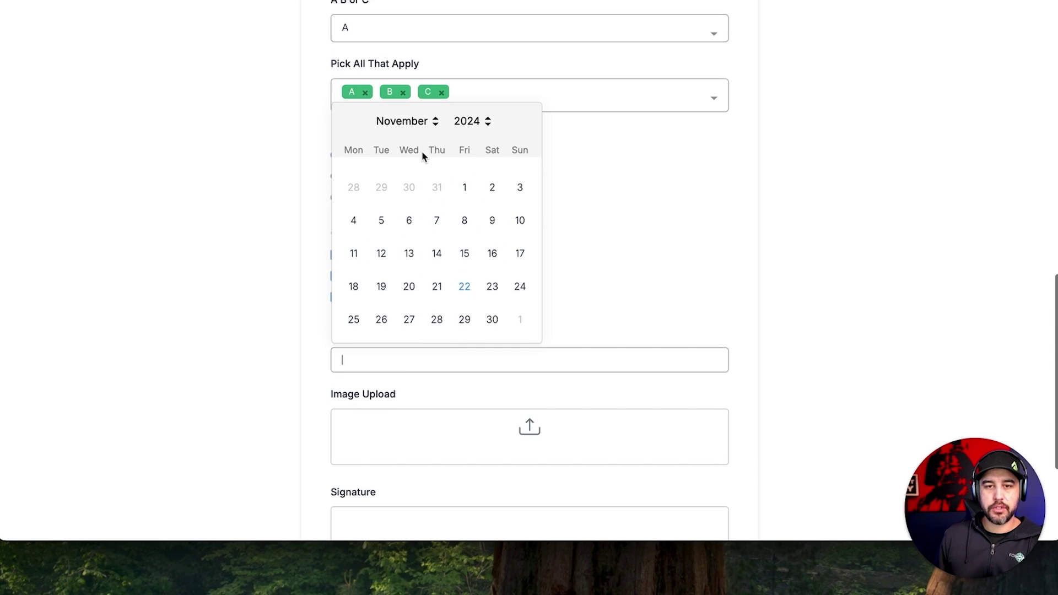
# Set Install Date to 30 November 2024.
pyautogui.click(415, 117)
pyautogui.click(415, 121)
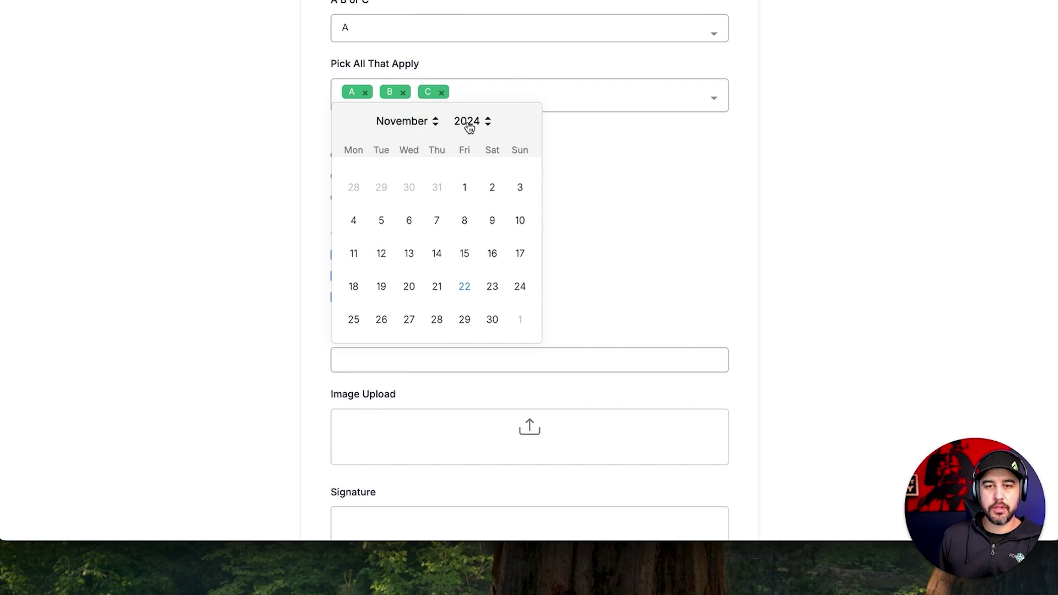
pyautogui.click(468, 122)
pyautogui.click(430, 133)
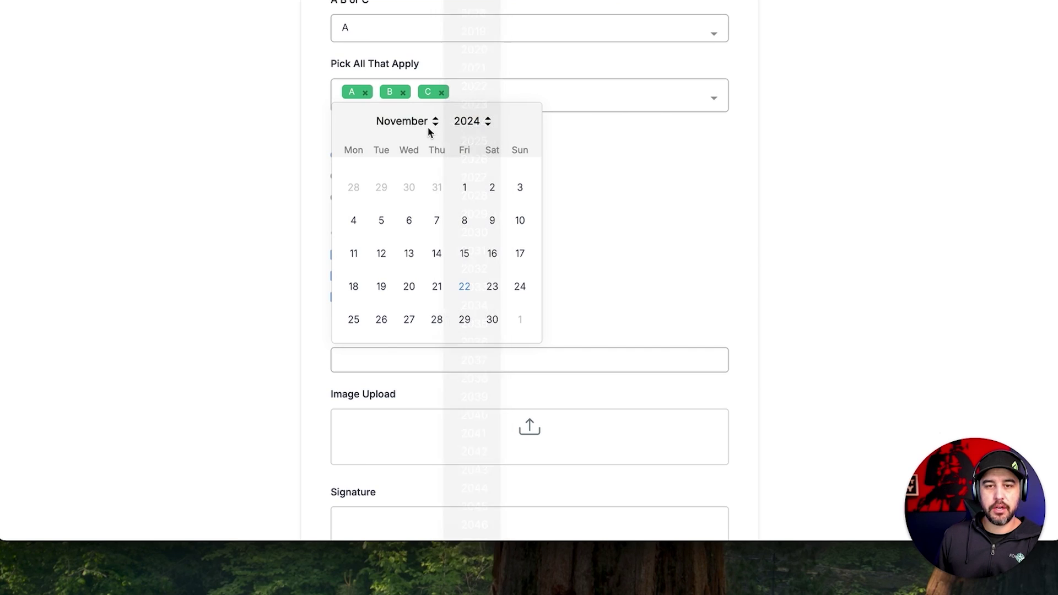
pyautogui.click(492, 320)
# Upload GHLM BK.PNG to the Image Upload field.
pyautogui.scroll(-3, 390, 396)
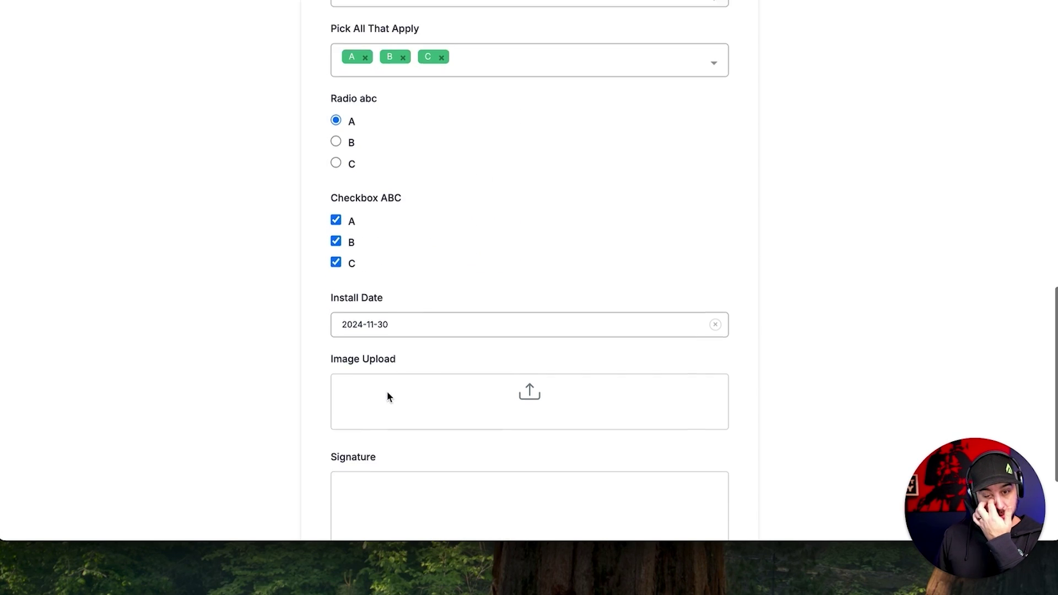
pyautogui.click(525, 313)
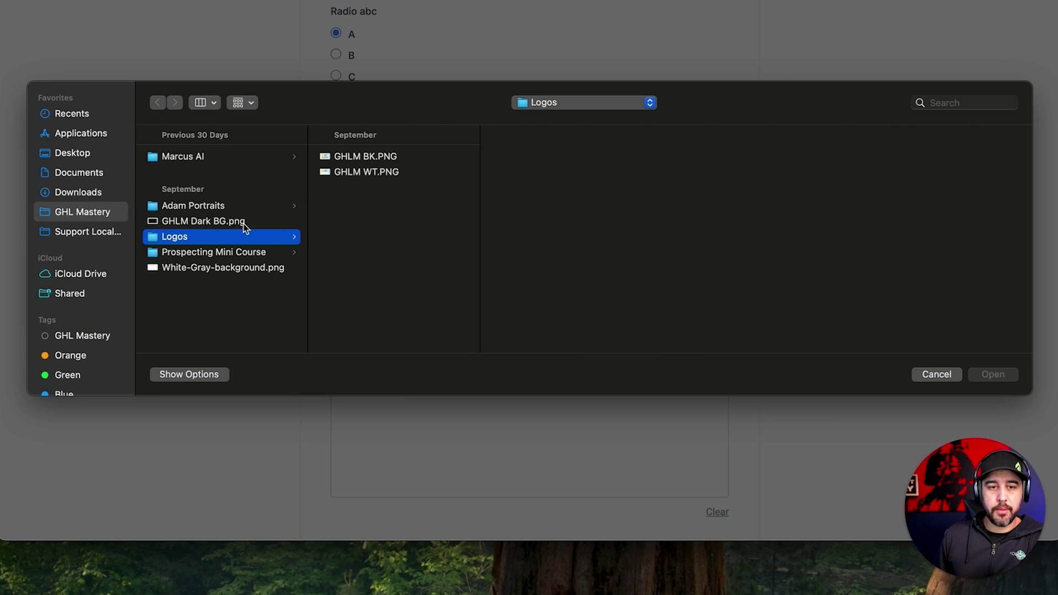
pyautogui.doubleClick(345, 157)
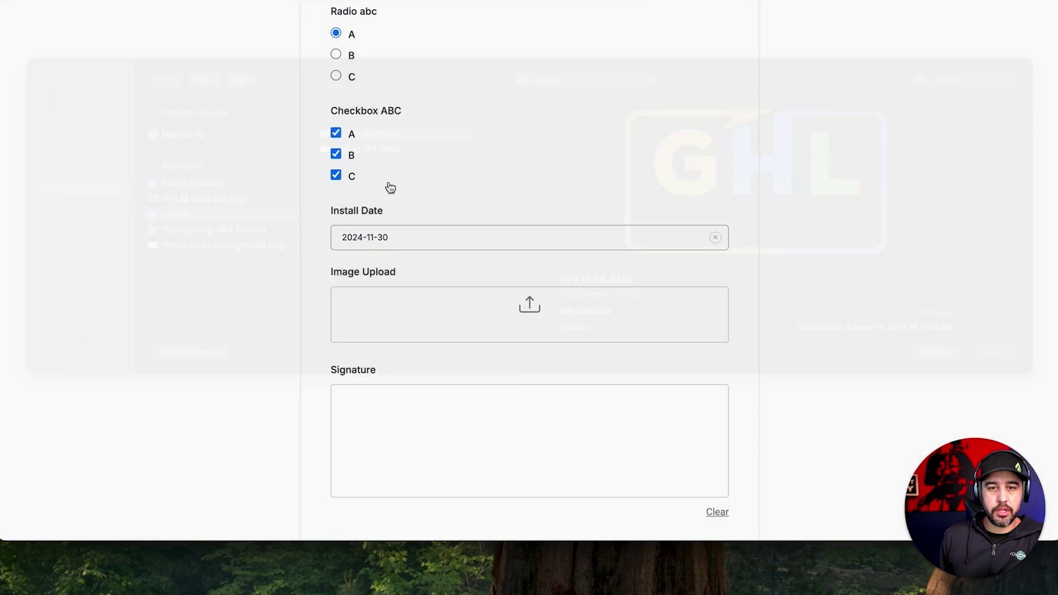
# Draw a signature on the Signature pad.
pyautogui.scroll(-2, 431, 368)
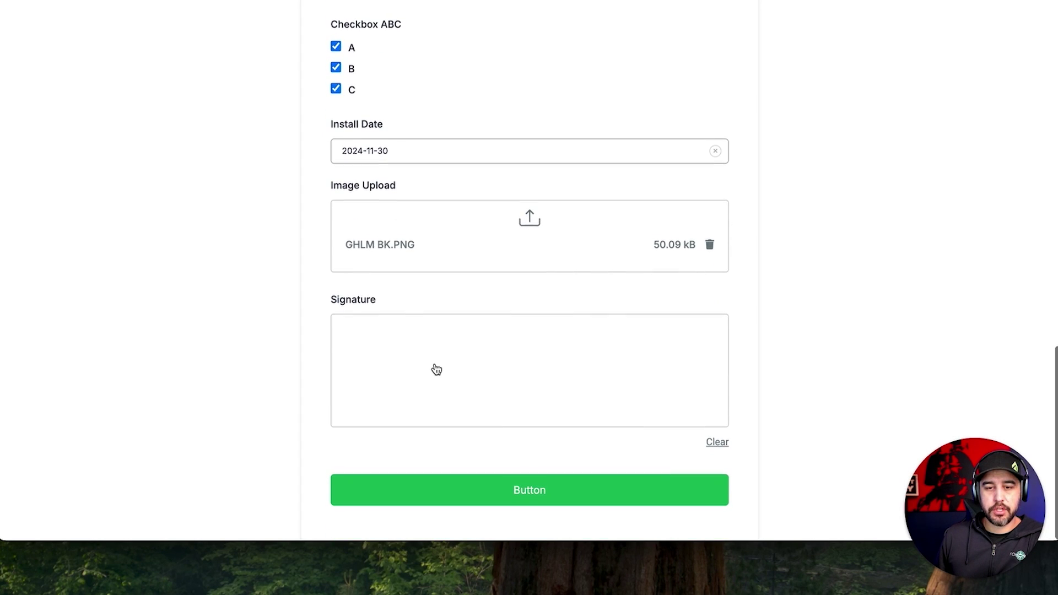
pyautogui.click(435, 365)
pyautogui.moveTo(408, 354)
pyautogui.mouseDown()
pyautogui.moveTo(390, 364)
pyautogui.moveTo(489, 355)
pyautogui.moveTo(553, 413)
pyautogui.moveTo(659, 388)
pyautogui.moveTo(568, 395)
pyautogui.moveTo(506, 342)
pyautogui.mouseUp()
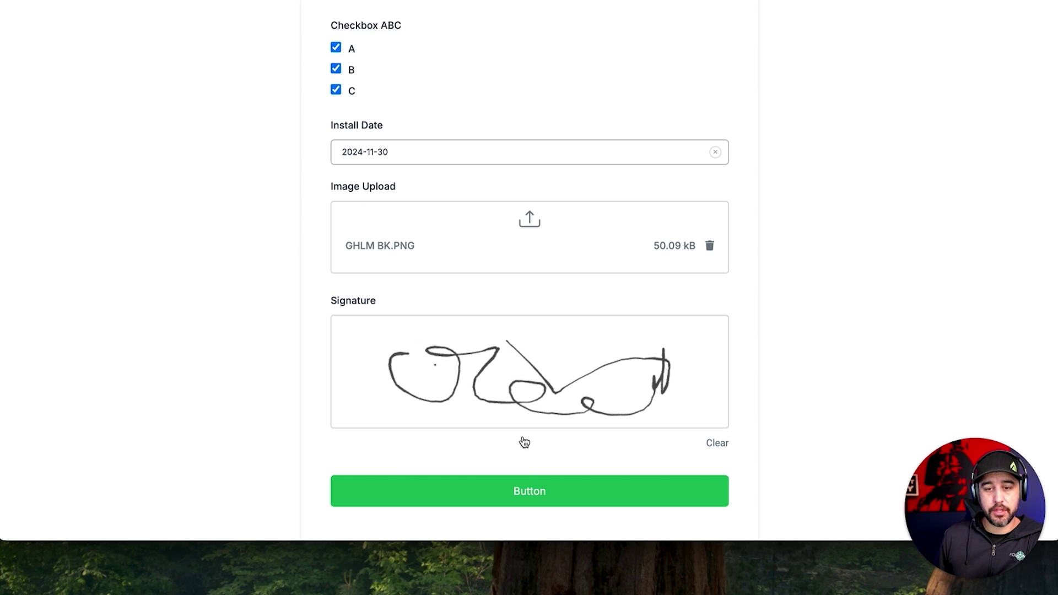
# Fill the demo form with a test contact's first name, last name, phone and email, then submit it.
pyautogui.click(550, 491)
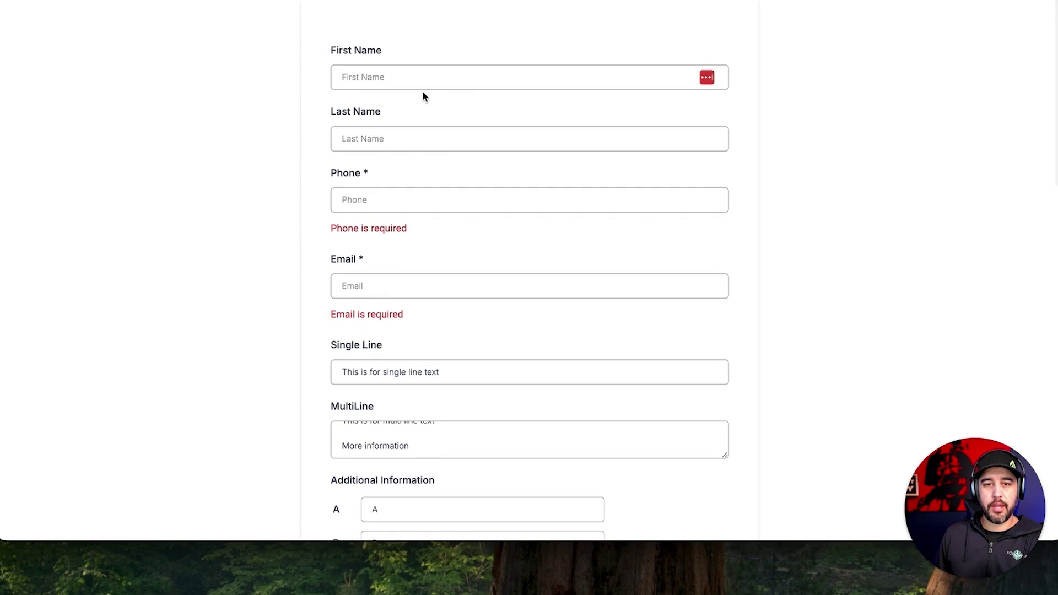
pyautogui.click(430, 73)
pyautogui.press('Tab')
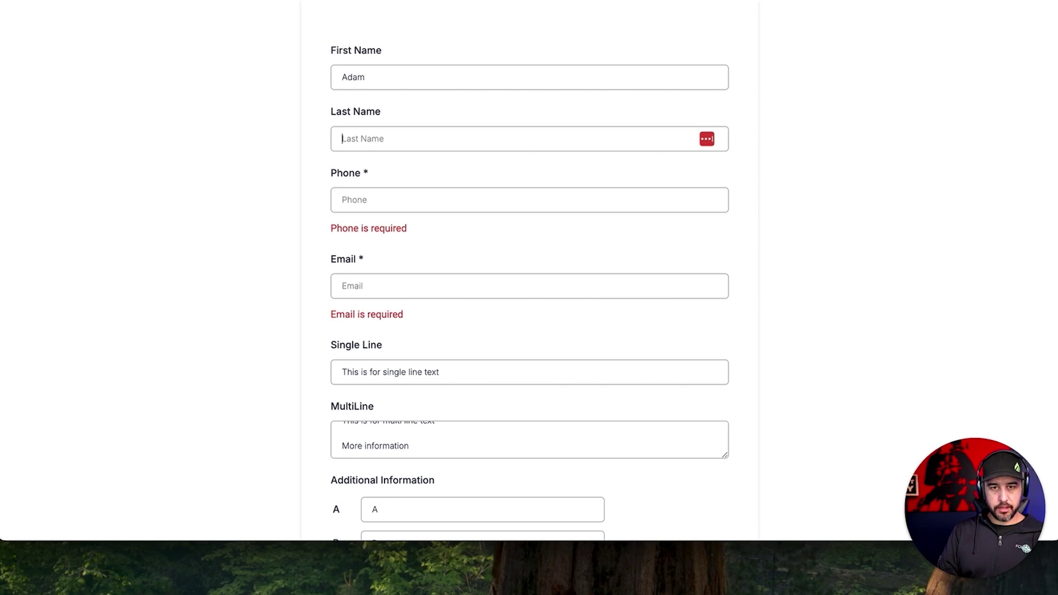
pyautogui.press('Tab')
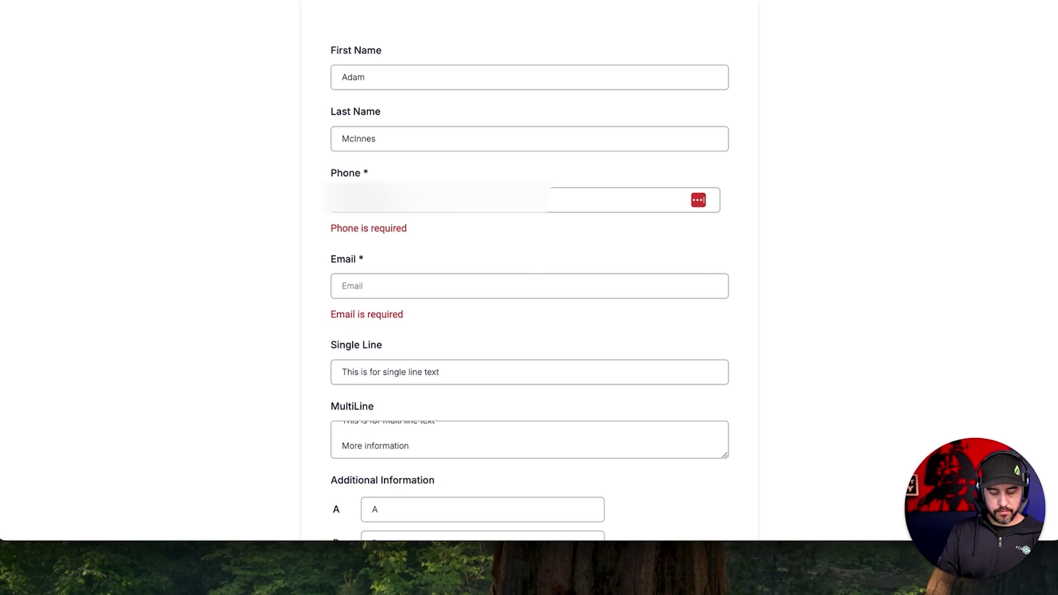
pyautogui.click(342, 286)
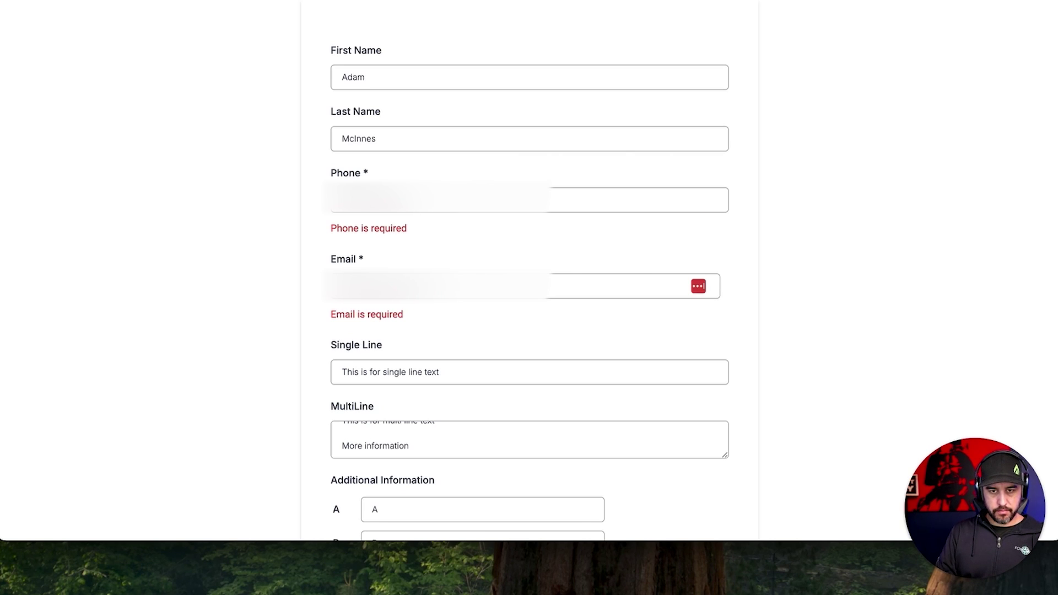
pyautogui.press('Tab')
pyautogui.click(543, 255)
pyautogui.scroll(-15, 543, 256)
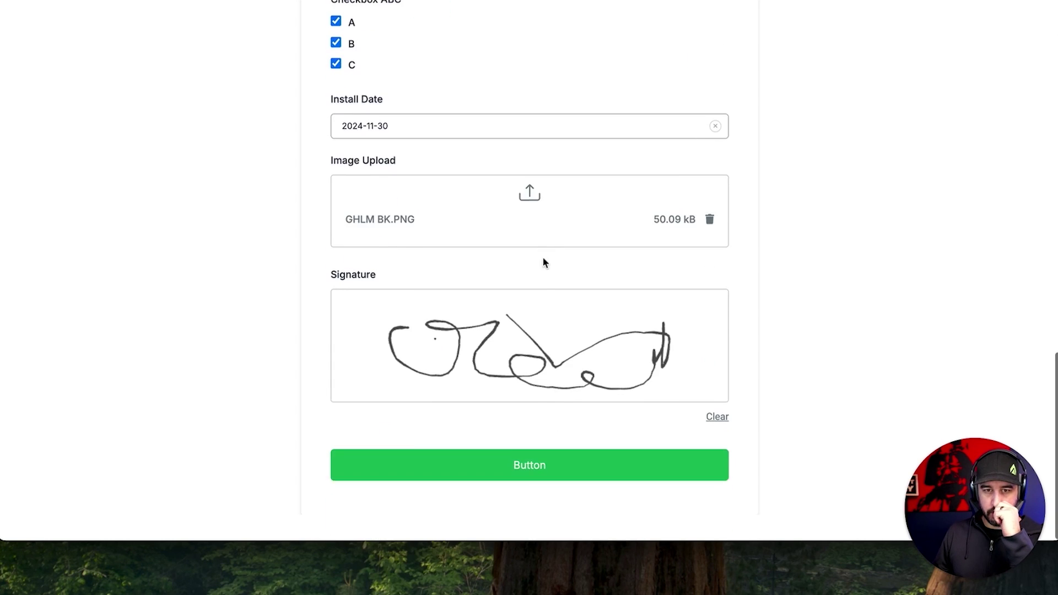
pyautogui.click(568, 494)
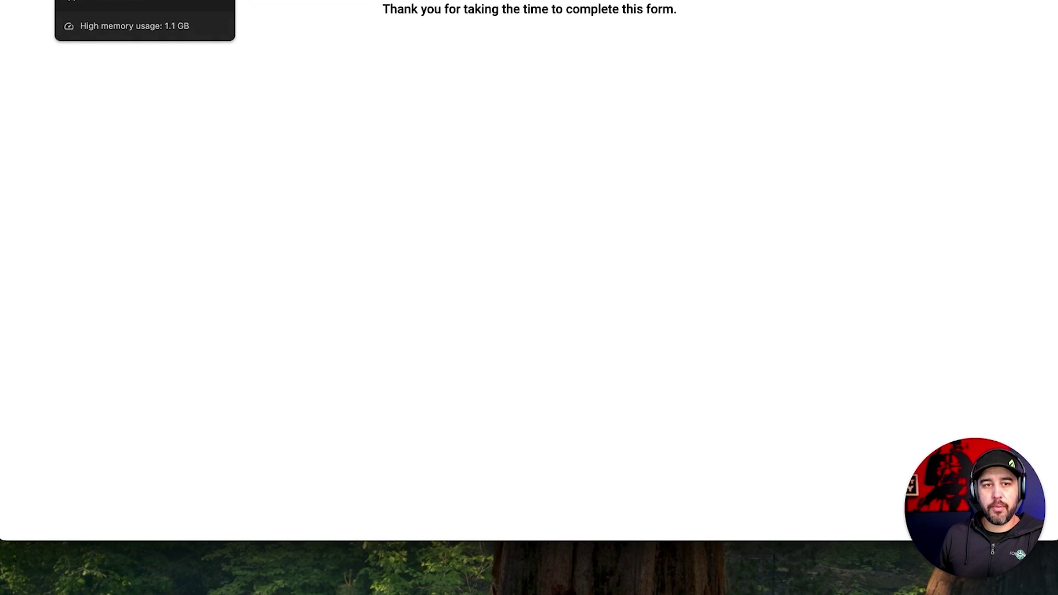
# Leave the thank-you preview, return to the forms list, and open Contacts.
pyautogui.click(143, 1)
pyautogui.click(30, 12)
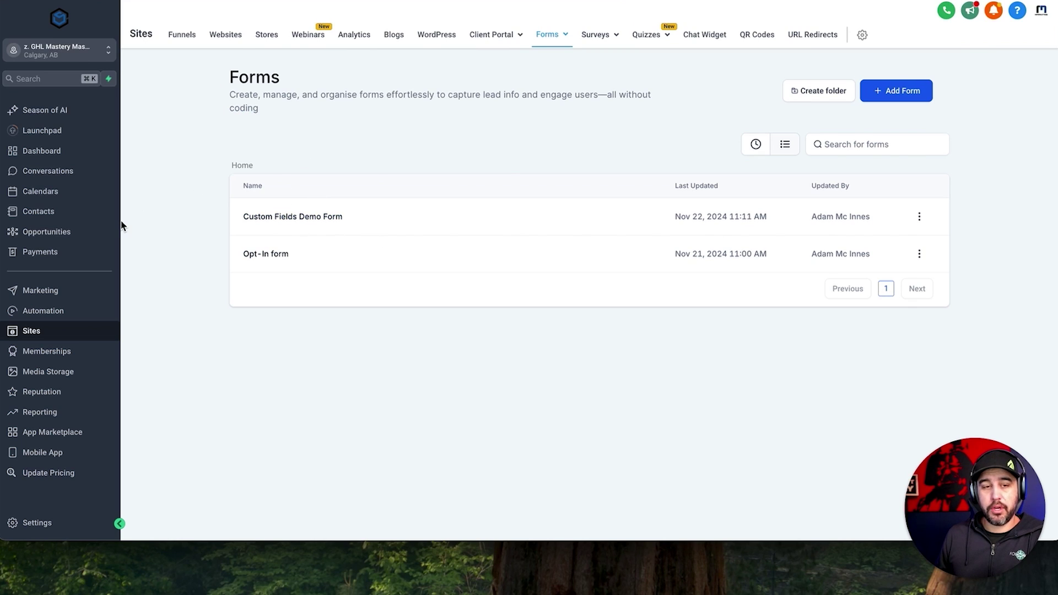
pyautogui.click(39, 211)
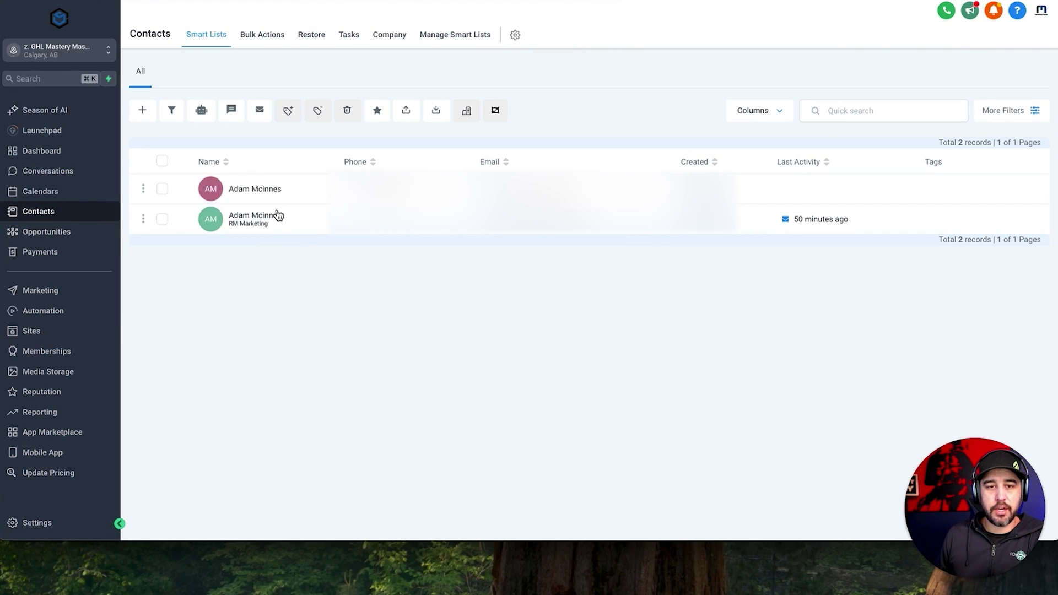
# Open the submitted contact's record and review its Additional Info values, leaving A B Or C at A.
pyautogui.click(270, 190)
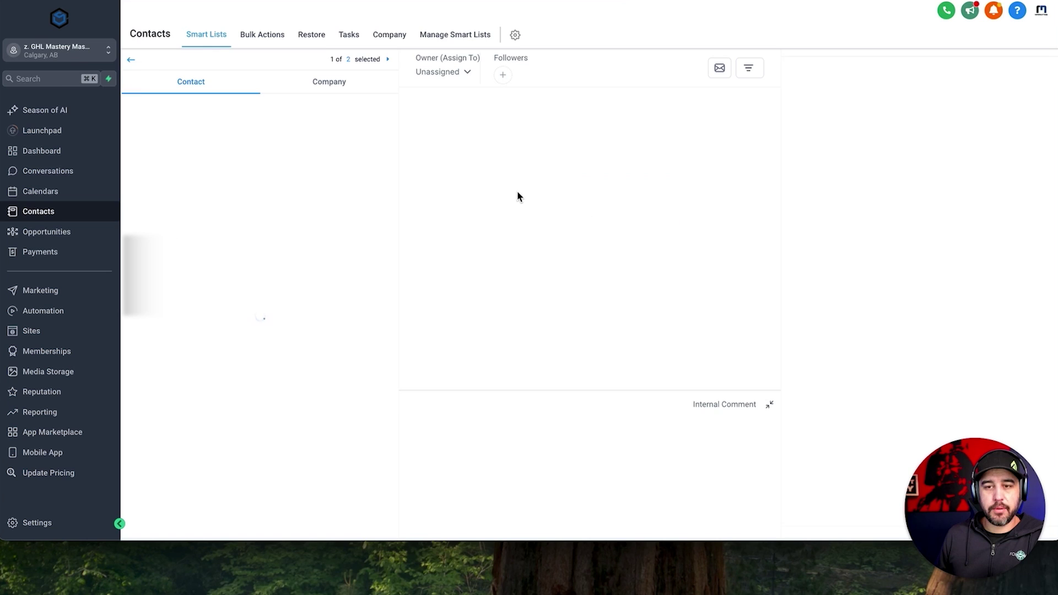
pyautogui.scroll(-5, 293, 228)
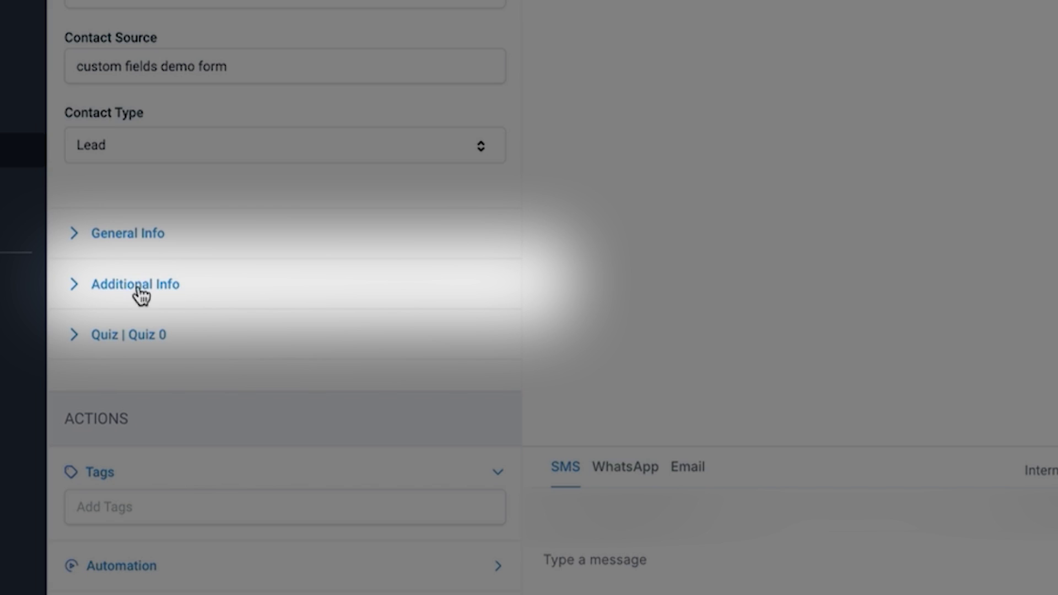
pyautogui.click(160, 289)
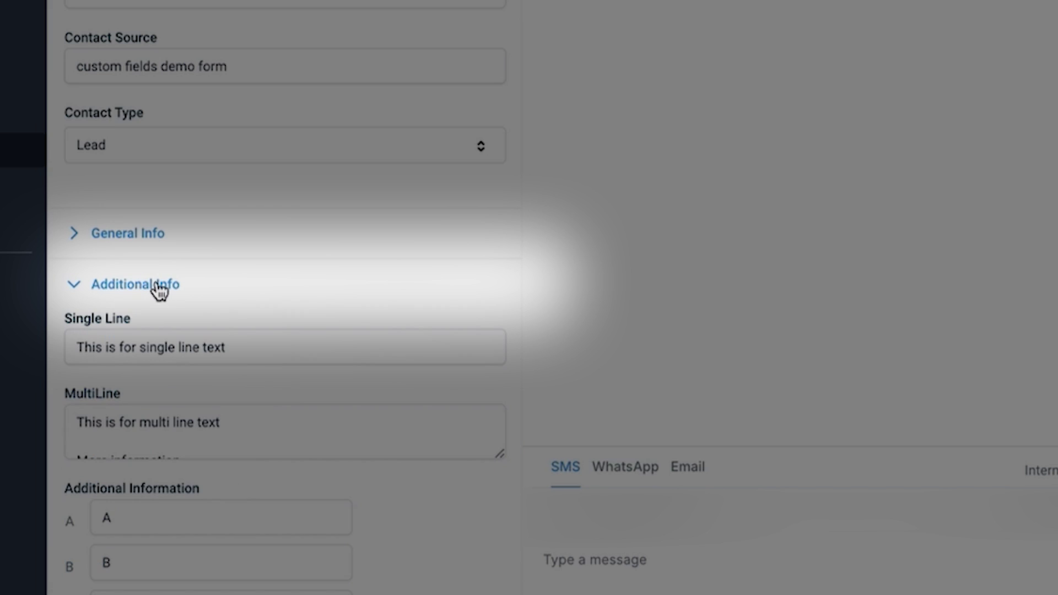
pyautogui.scroll(-1, 268, 285)
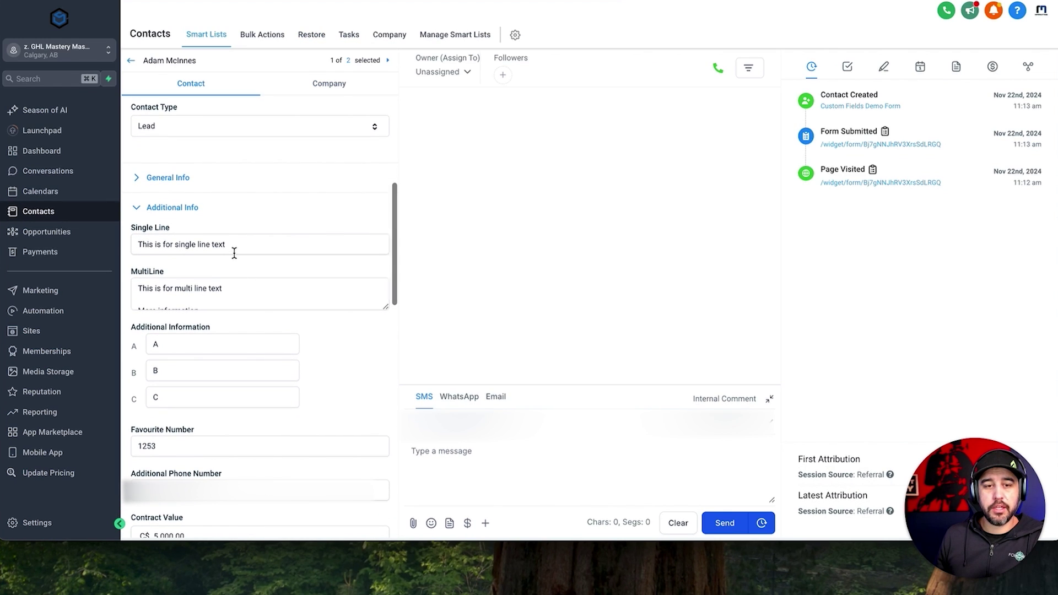
pyautogui.scroll(-1, 234, 251)
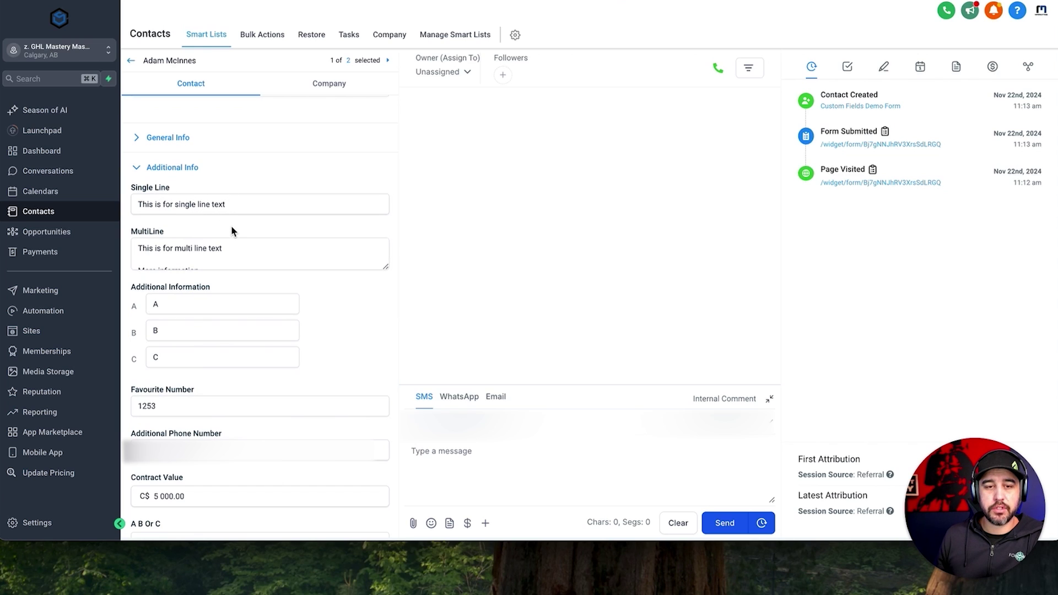
pyautogui.scroll(-3, 228, 221)
pyautogui.scroll(-1, 223, 254)
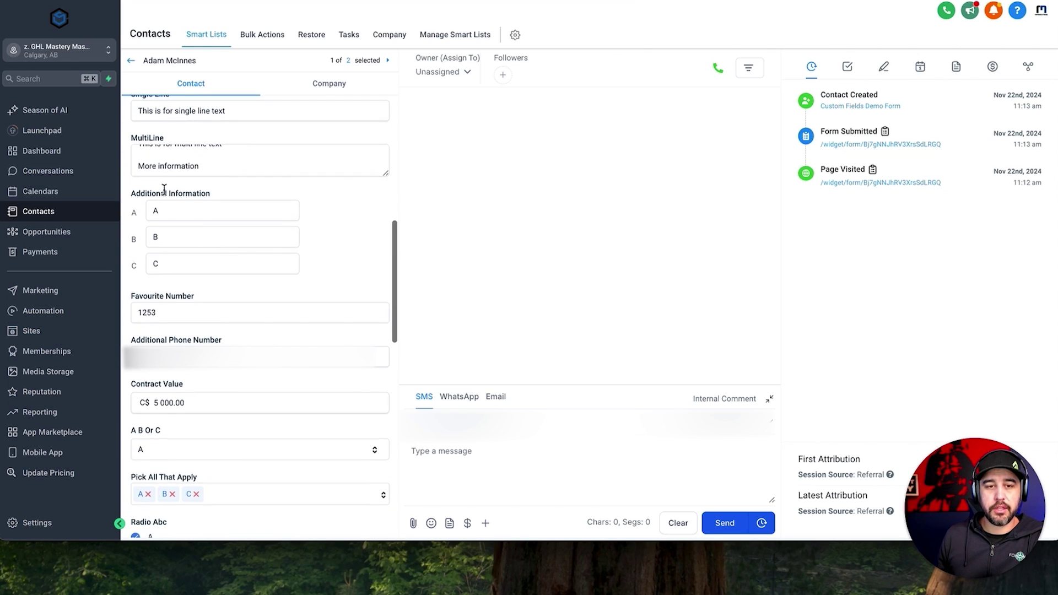
pyautogui.scroll(-2, 189, 273)
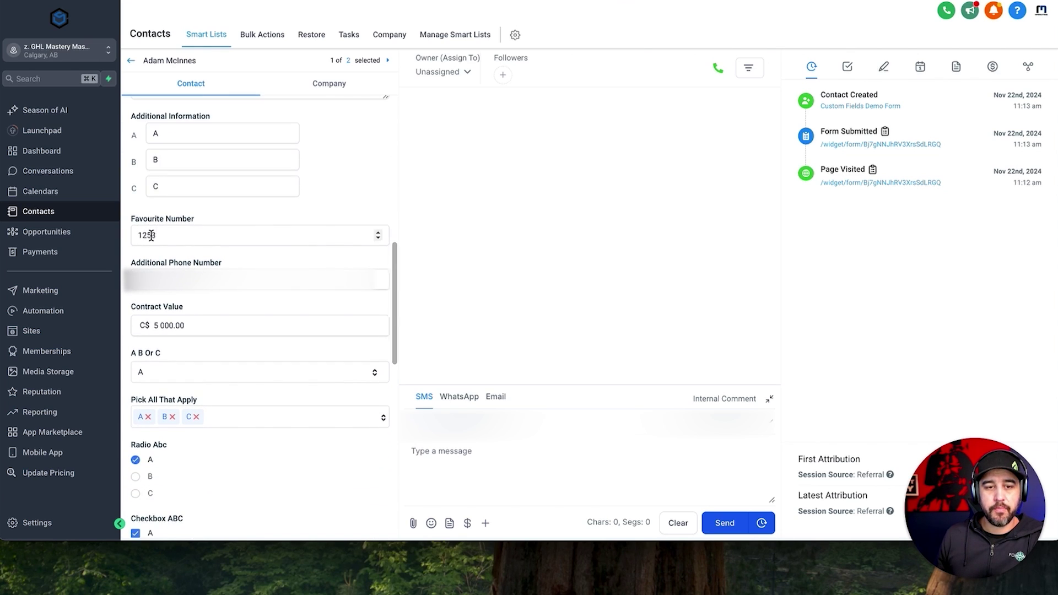
pyautogui.scroll(-2, 186, 269)
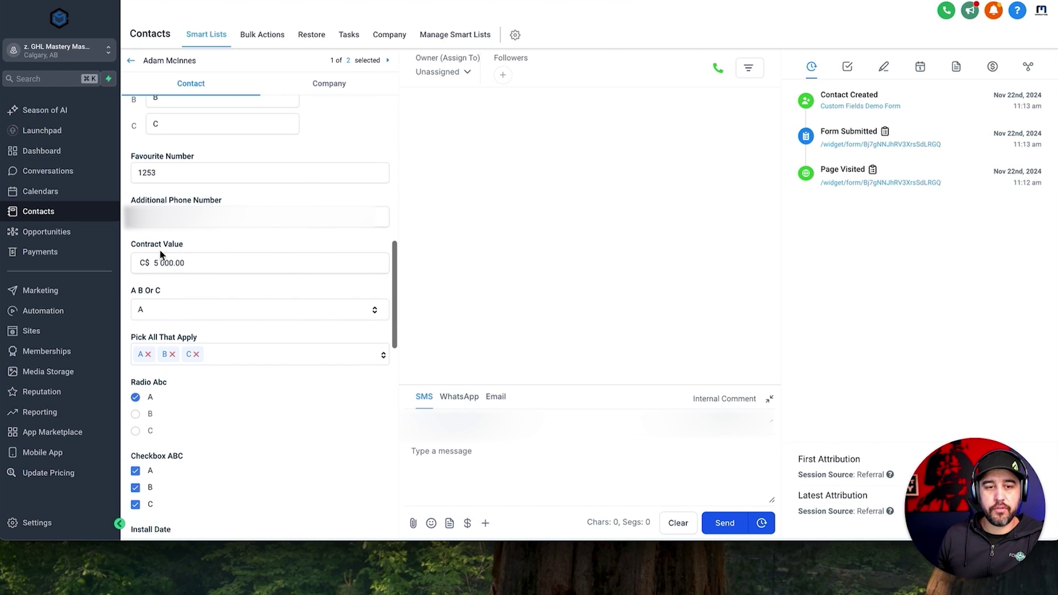
pyautogui.scroll(-2, 184, 268)
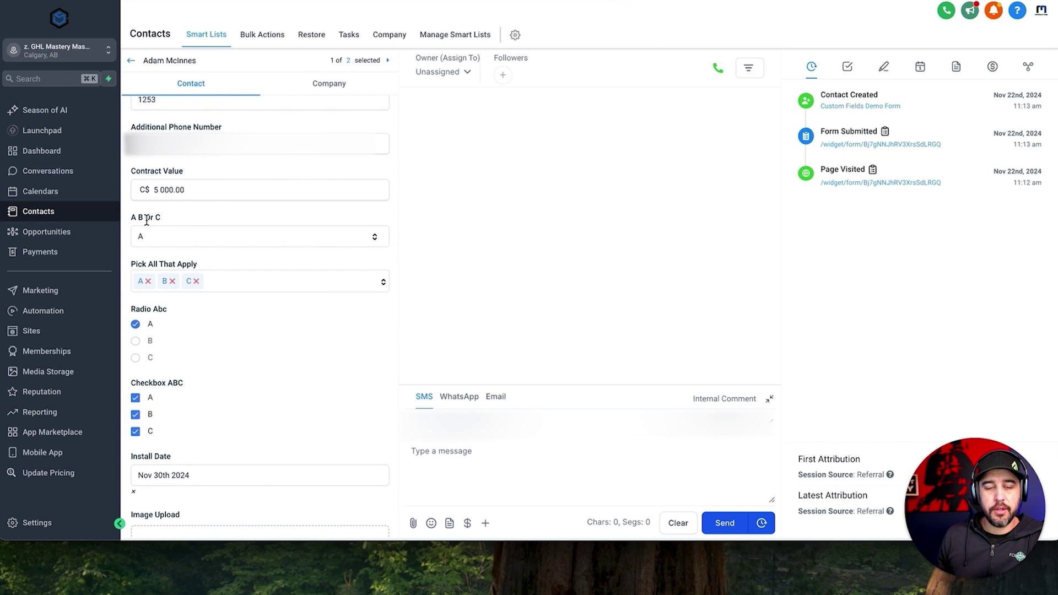
pyautogui.click(185, 245)
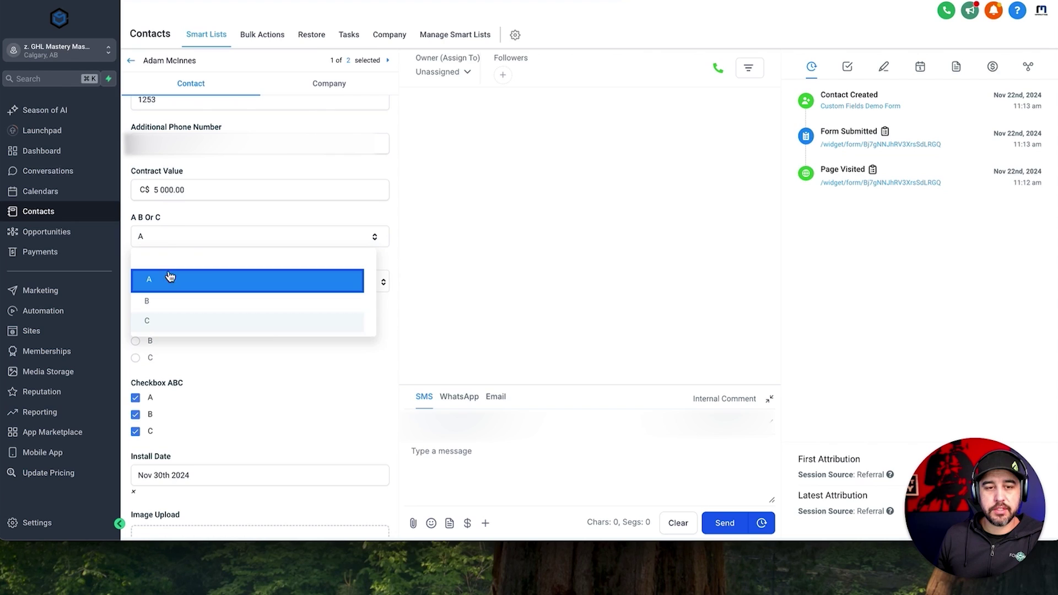
pyautogui.click(170, 279)
# Scroll further down and open the uploaded GHLM BK.PNG image.
pyautogui.scroll(-1, 189, 284)
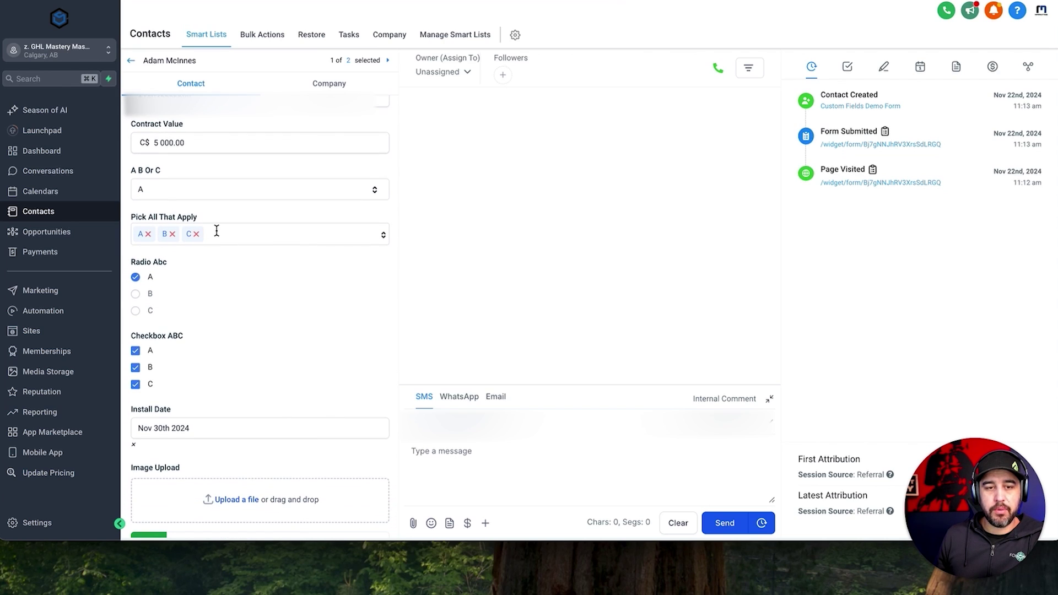
pyautogui.scroll(-2, 239, 262)
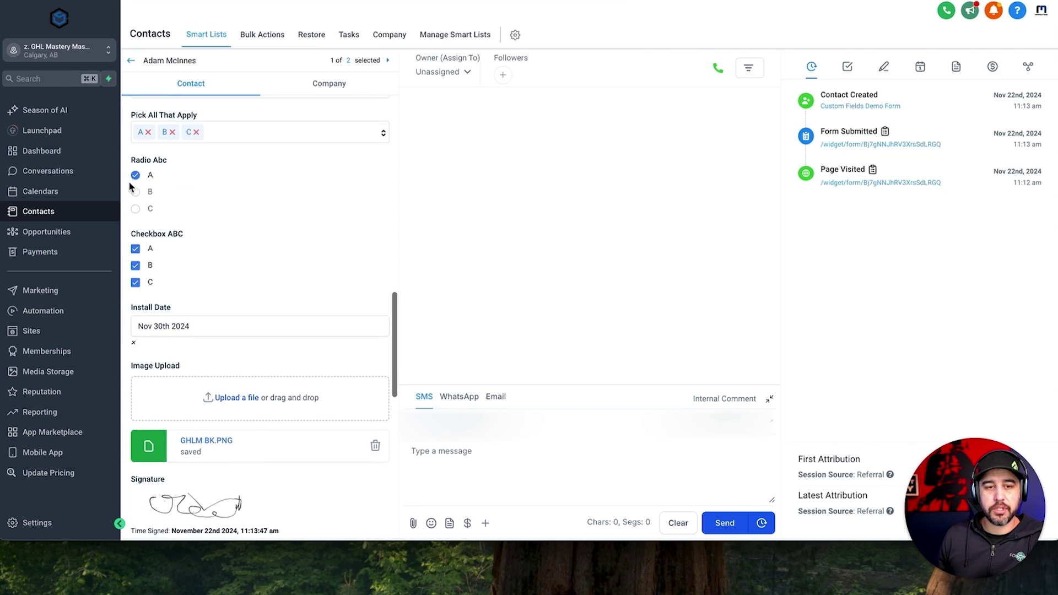
pyautogui.scroll(-2, 165, 266)
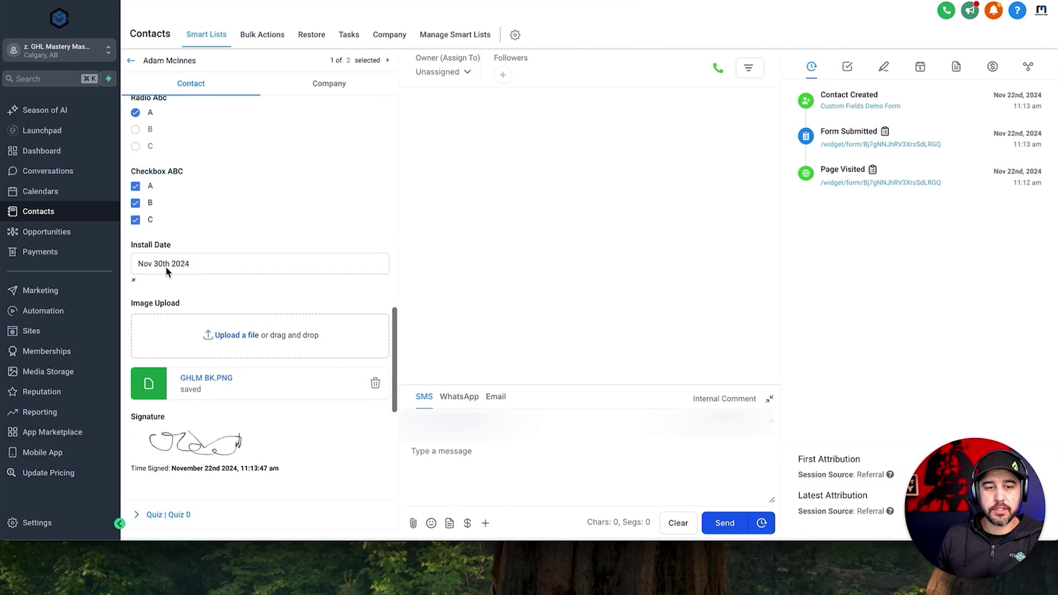
pyautogui.scroll(-1, 200, 298)
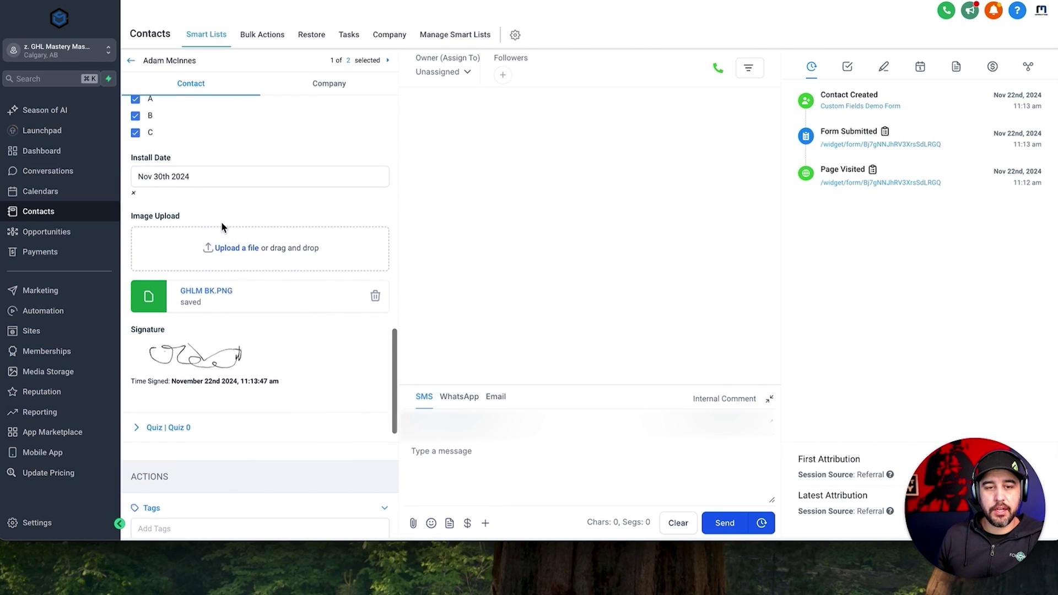
pyautogui.click(203, 296)
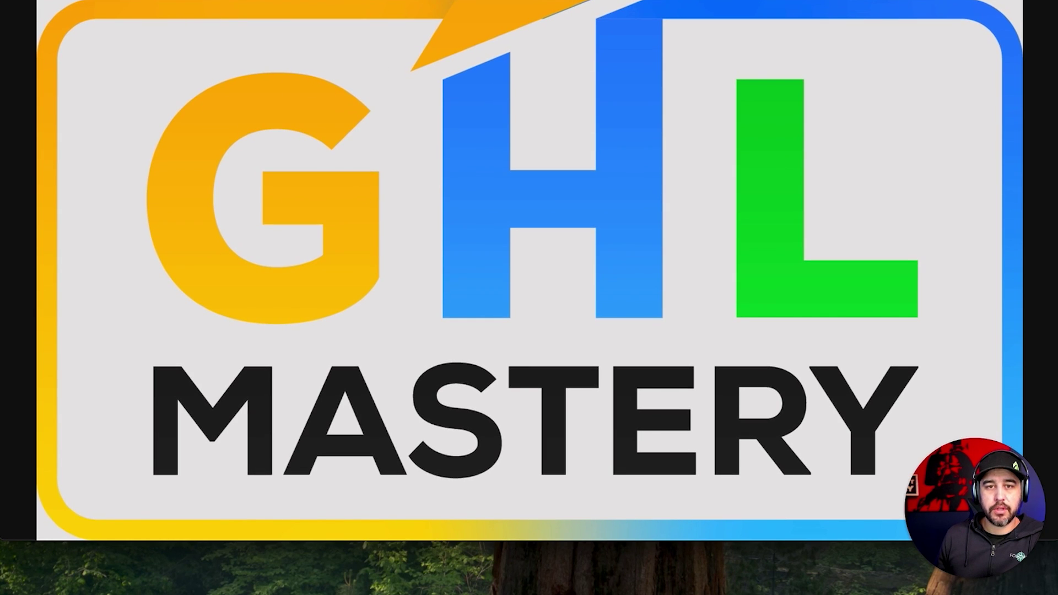
# Close the GHLM BK.PNG image and review the signature's time-signed line on the contact.
pyautogui.click(359, 0)
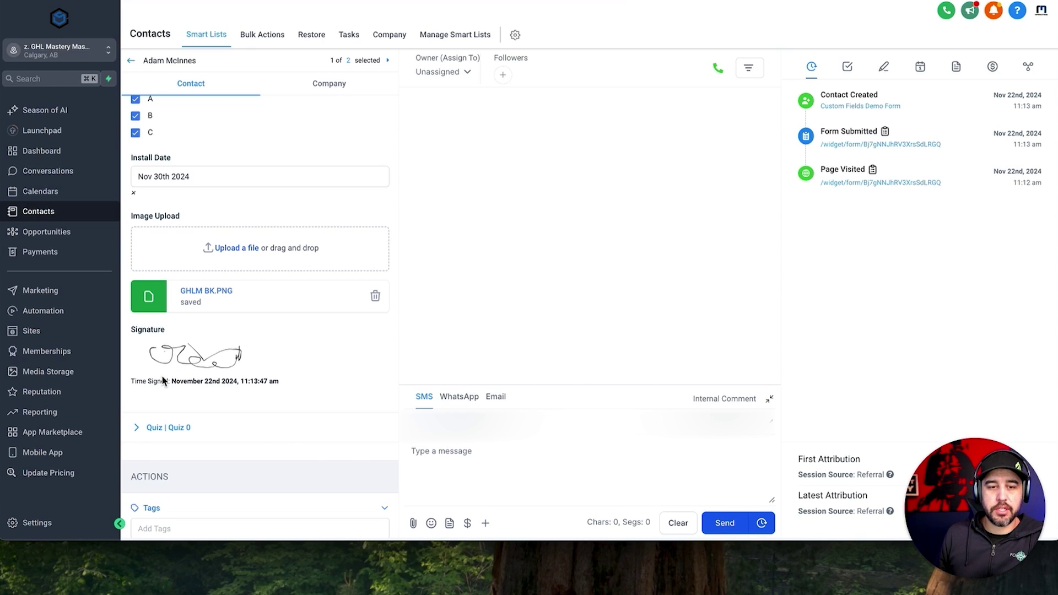
pyautogui.moveTo(134, 382); pyautogui.dragTo(279, 382)
pyautogui.click(287, 385)
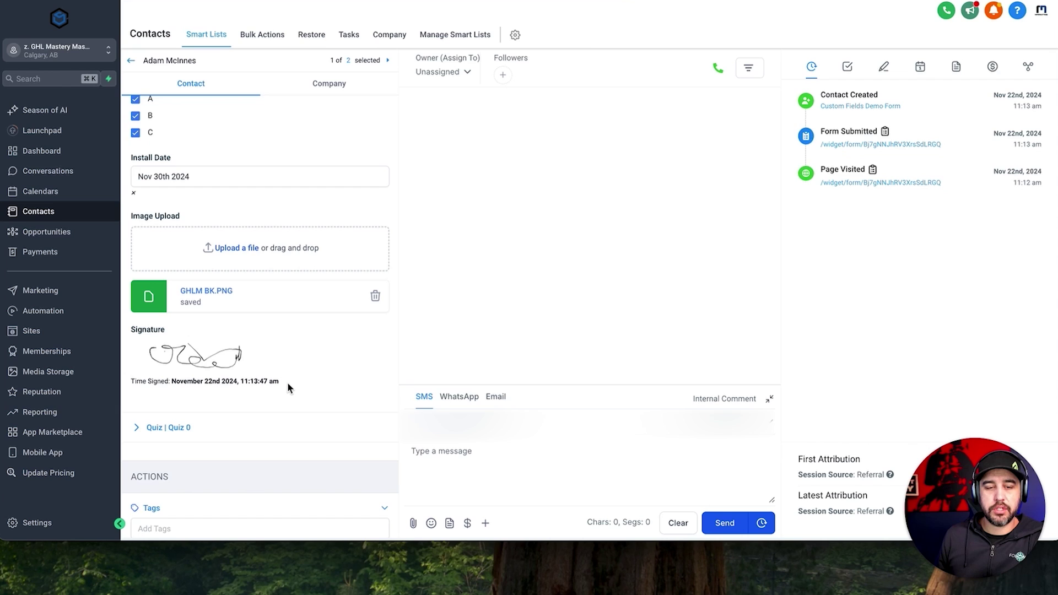
pyautogui.scroll(15, 287, 387)
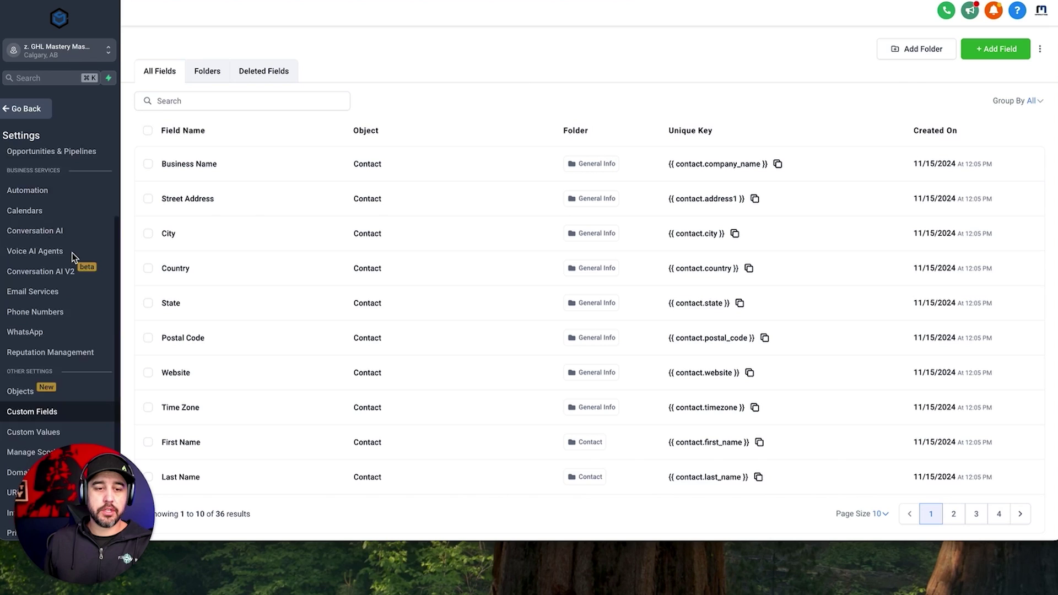
pyautogui.scroll(-3, 72, 253)
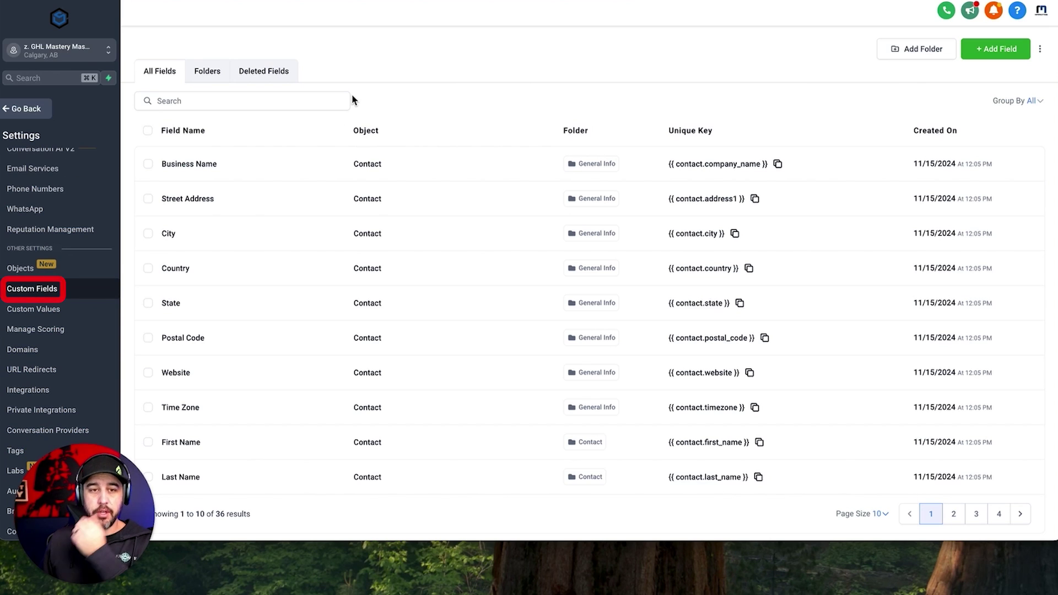
pyautogui.doubleClick(358, 131)
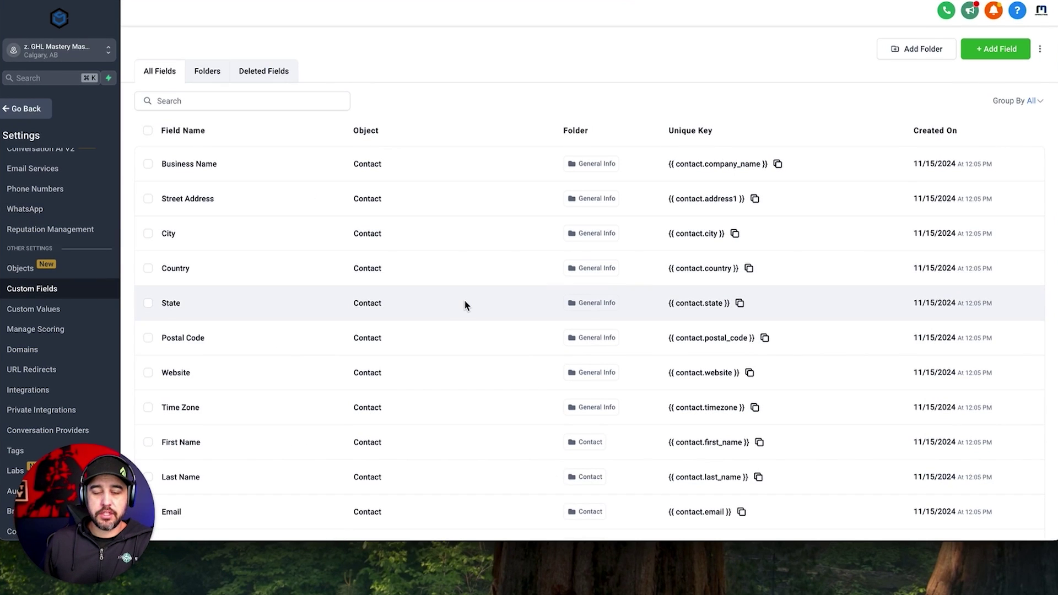
pyautogui.scroll(-5, 464, 303)
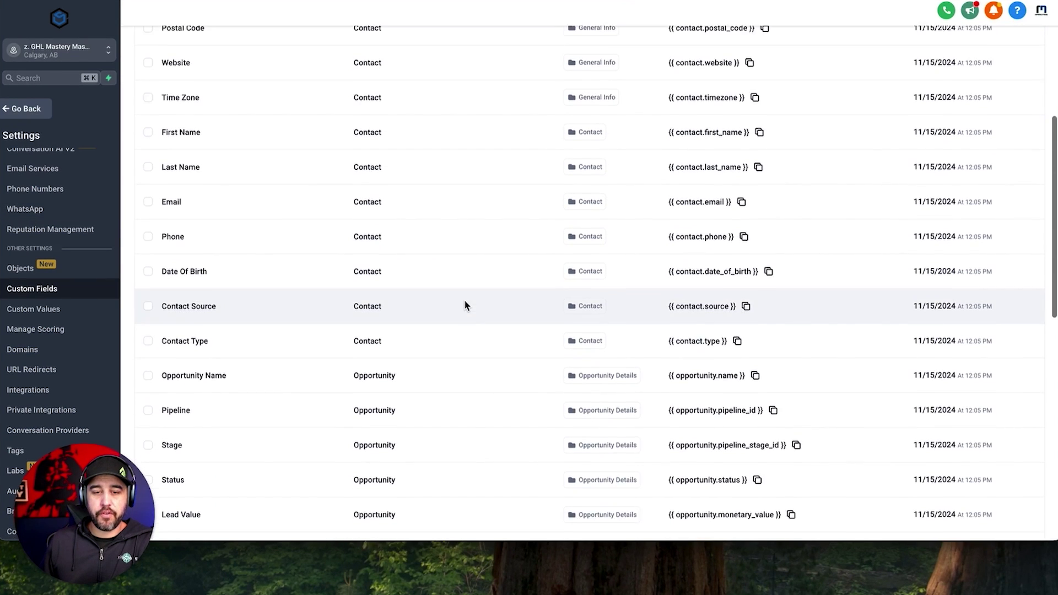
pyautogui.scroll(-3, 464, 306)
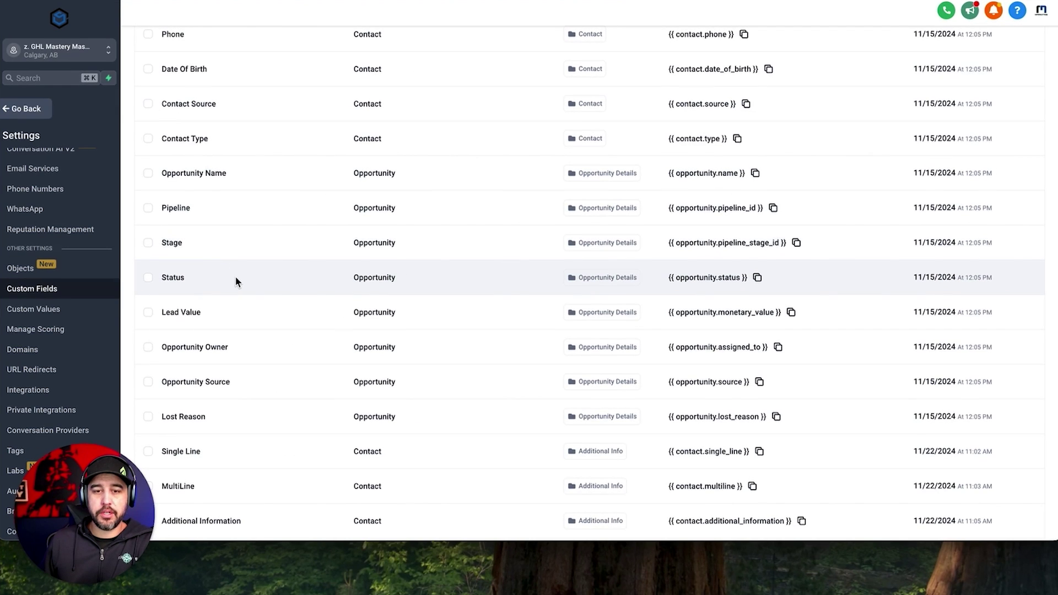
pyautogui.scroll(-1, 124, 346)
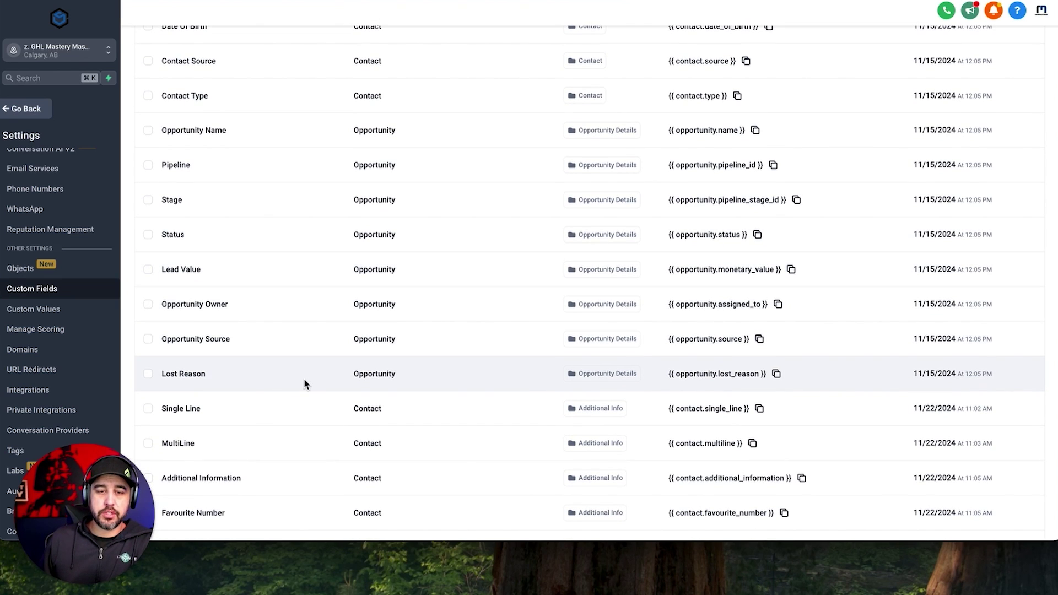
pyautogui.scroll(-2, 322, 378)
pyautogui.scroll(-4, 322, 381)
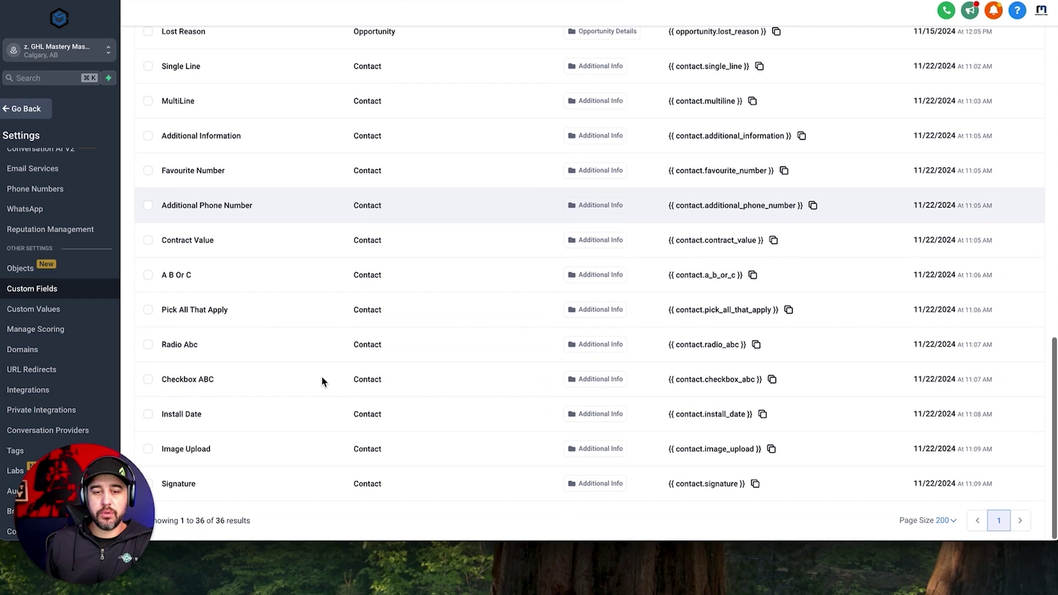
pyautogui.scroll(10, 457, 384)
pyautogui.scroll(5, 458, 384)
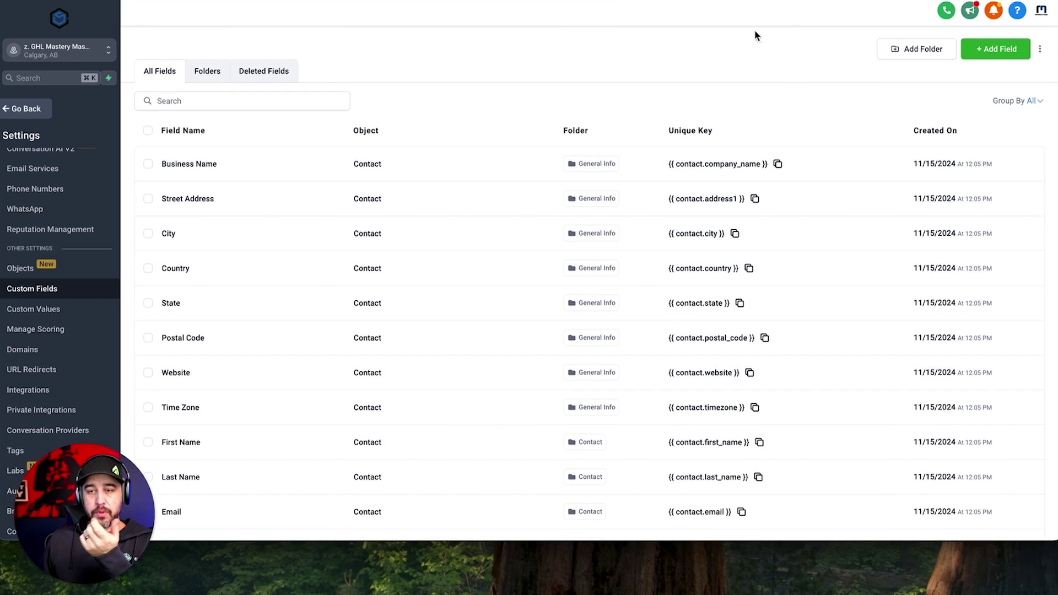
pyautogui.click(1003, 50)
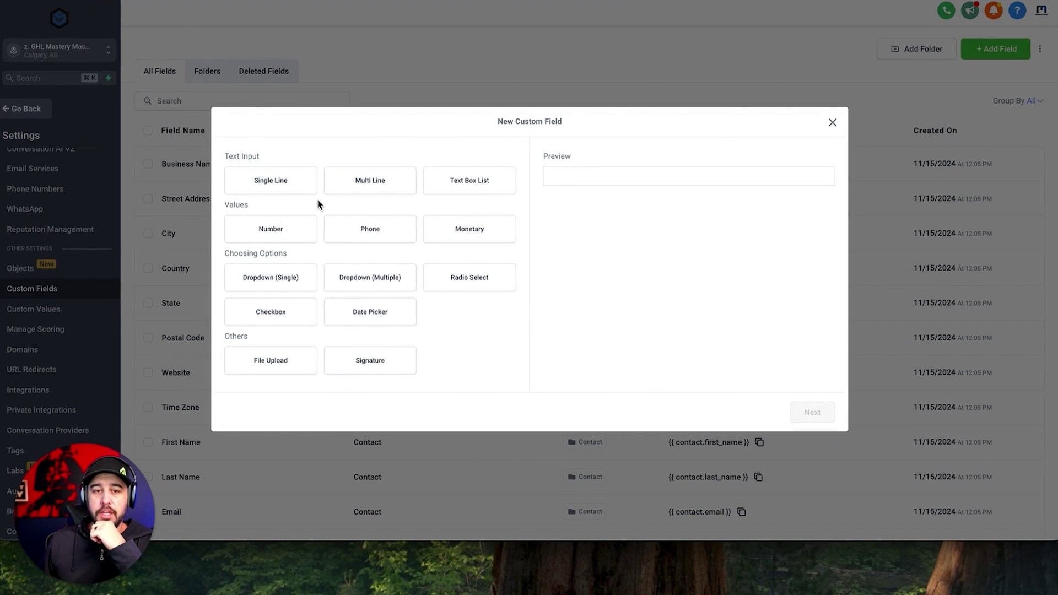
pyautogui.click(284, 187)
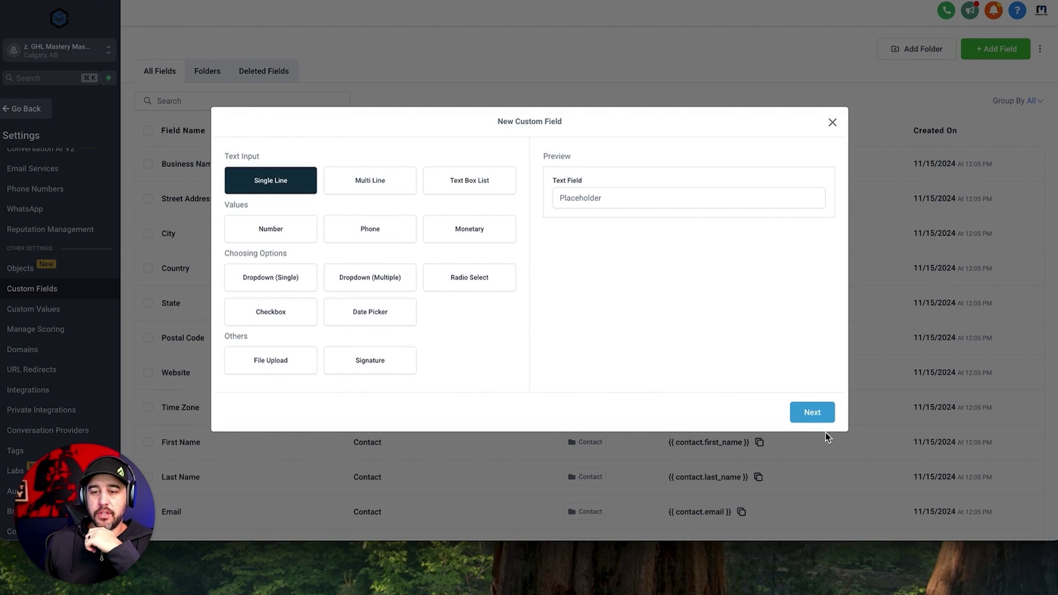
pyautogui.click(815, 416)
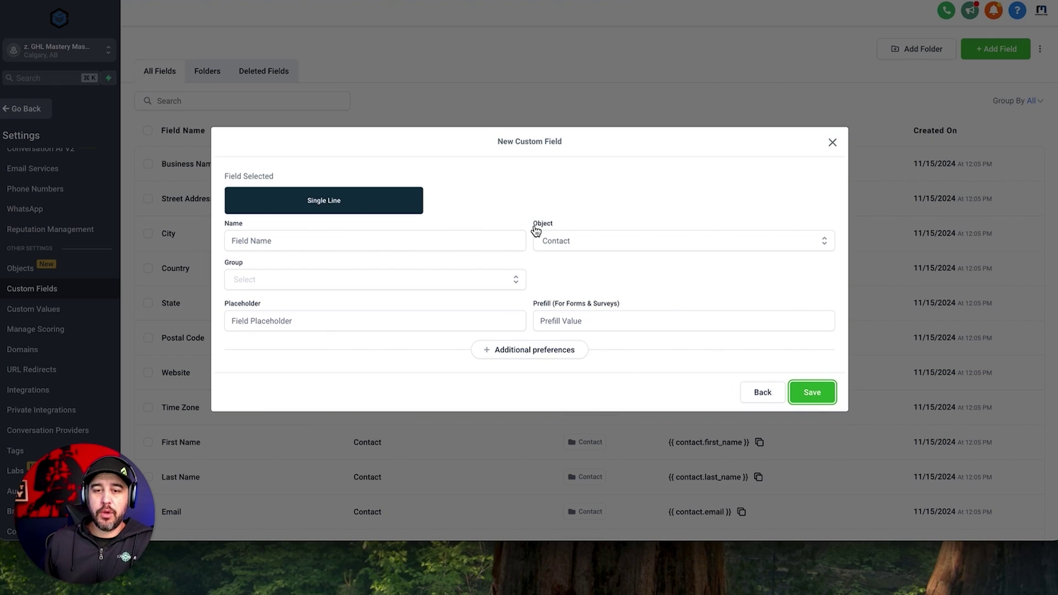
pyautogui.click(574, 226)
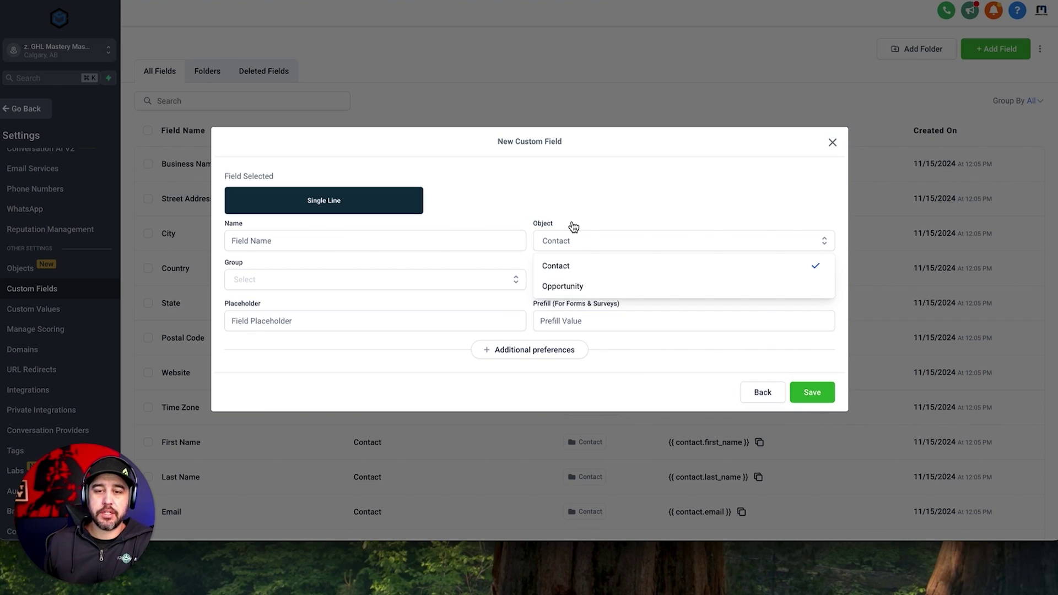
pyautogui.click(600, 288)
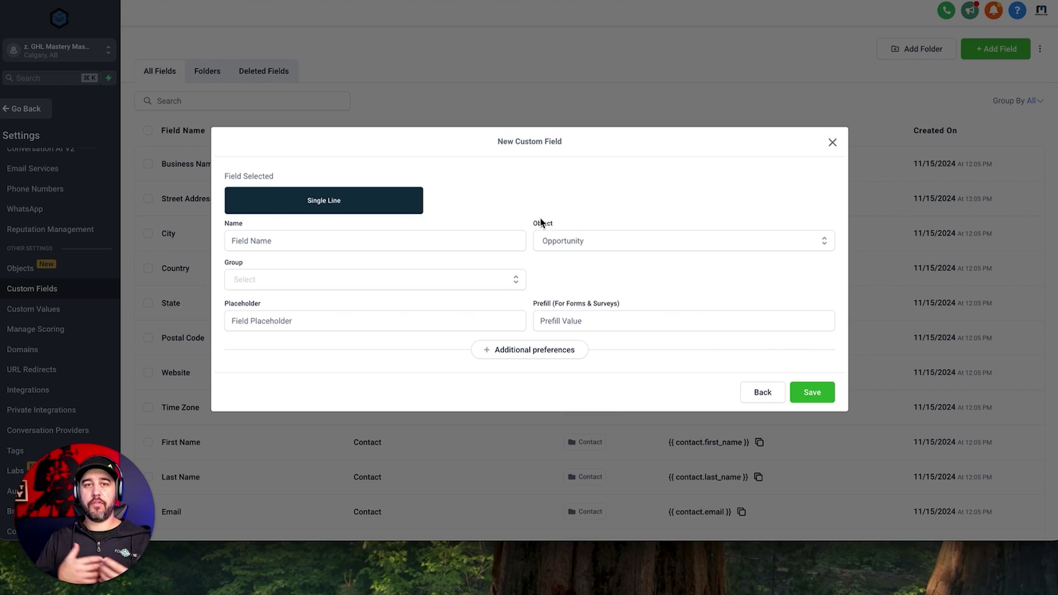
pyautogui.click(832, 142)
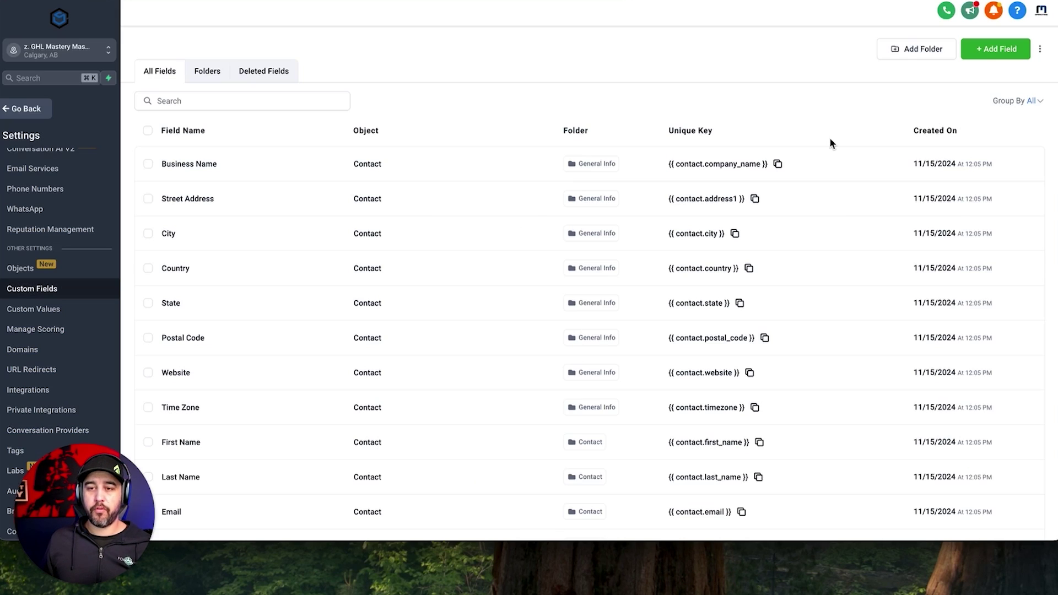
# Show the custom field Folders list filtered to Opportunity.
pyautogui.click(207, 73)
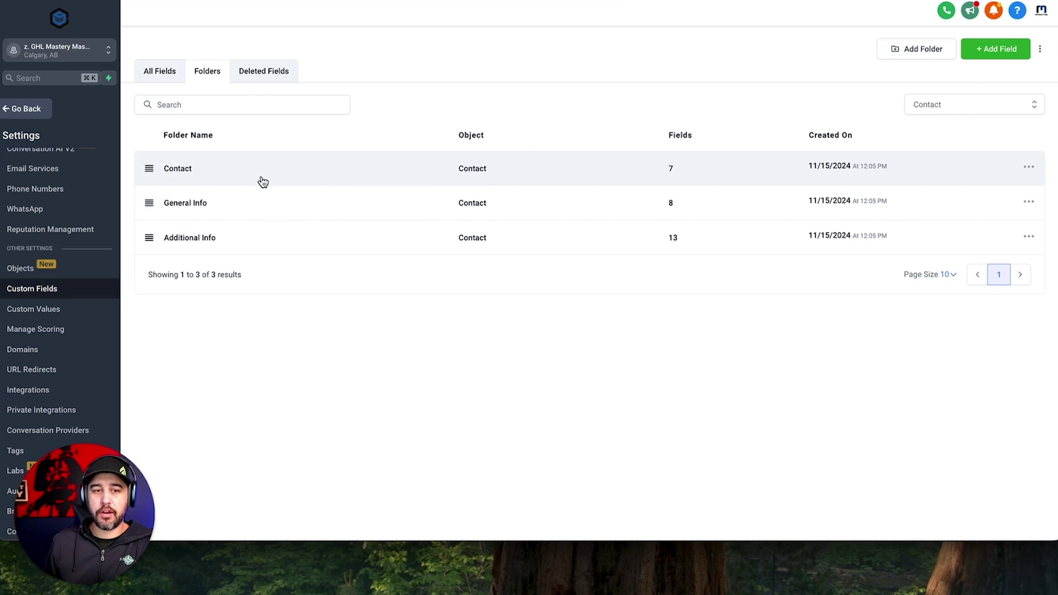
pyautogui.click(948, 113)
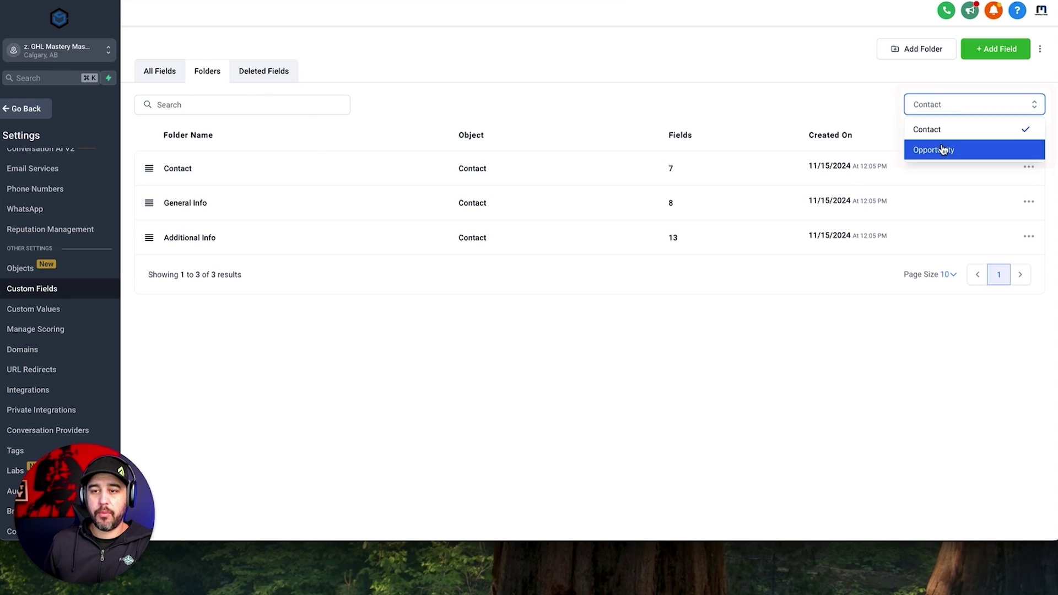
pyautogui.click(944, 147)
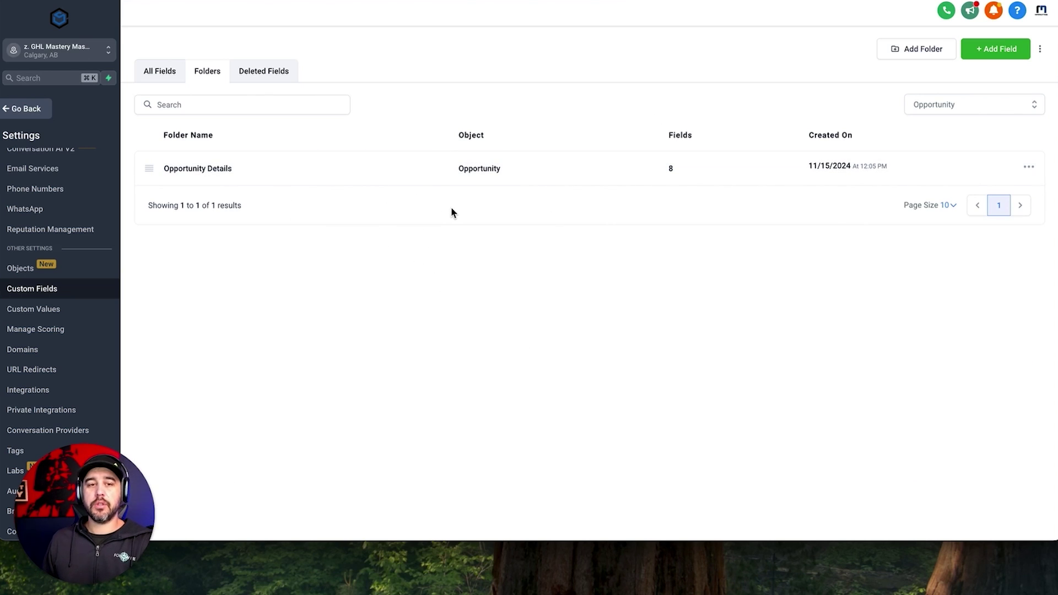
# Create and save a 'Project Info' folder assigned to the Opportunity object.
pyautogui.click(915, 49)
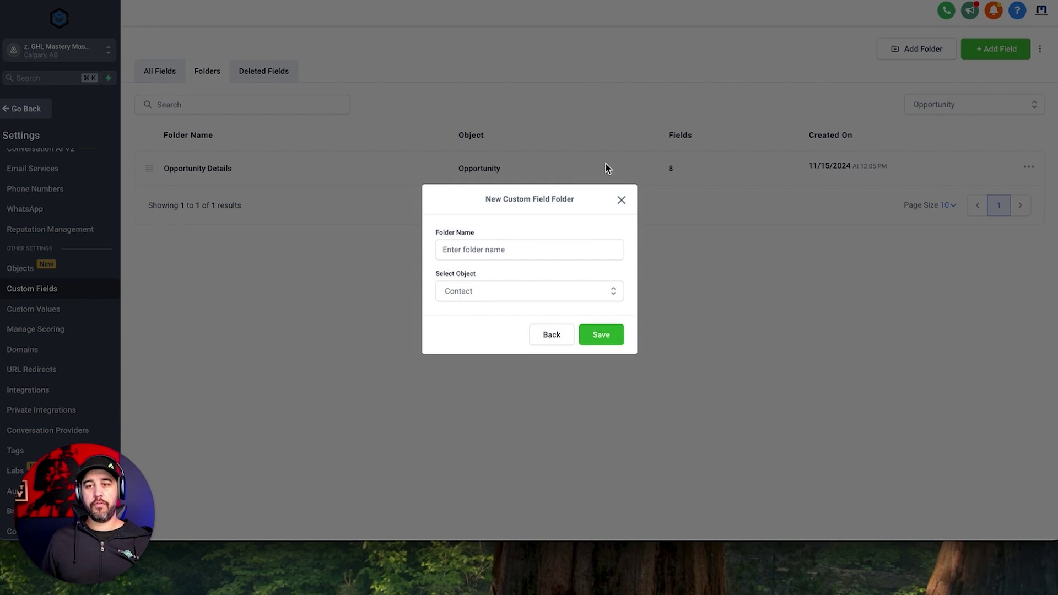
pyautogui.click(507, 249)
pyautogui.write('Pro')
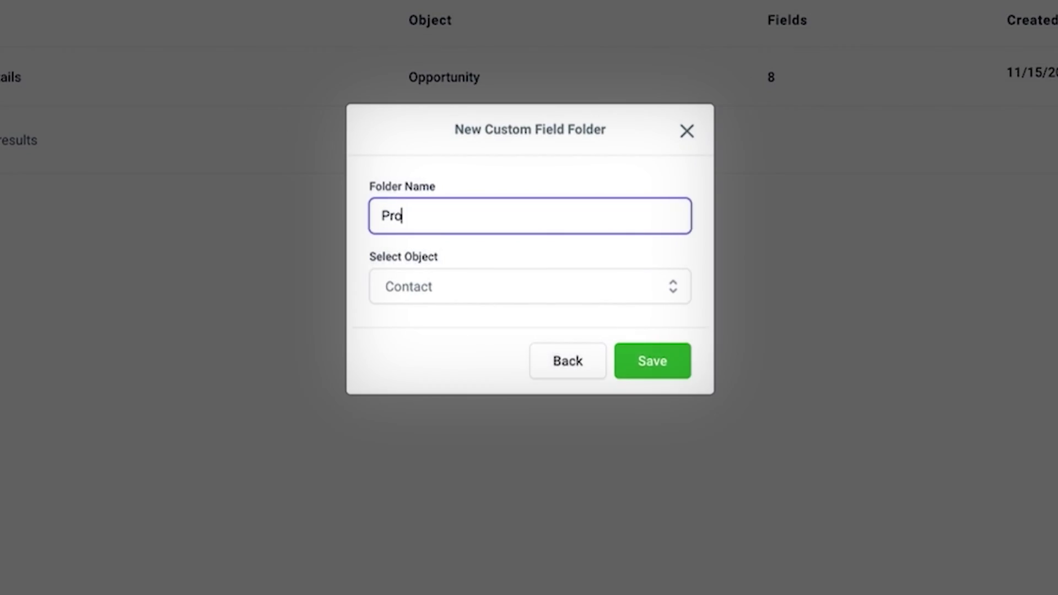
pyautogui.write('ject Info')
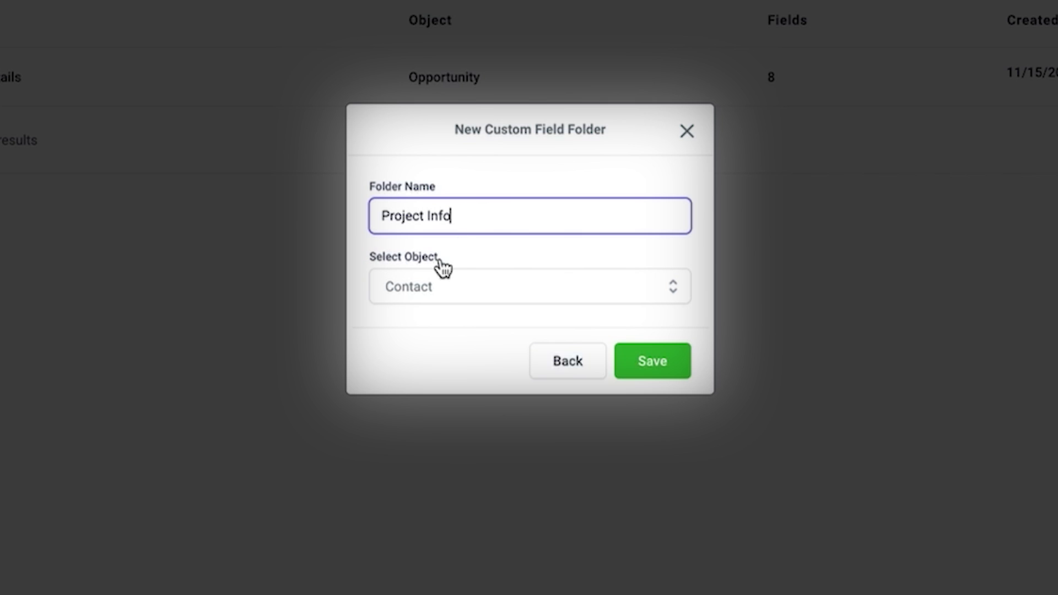
pyautogui.click(491, 292)
pyautogui.click(488, 363)
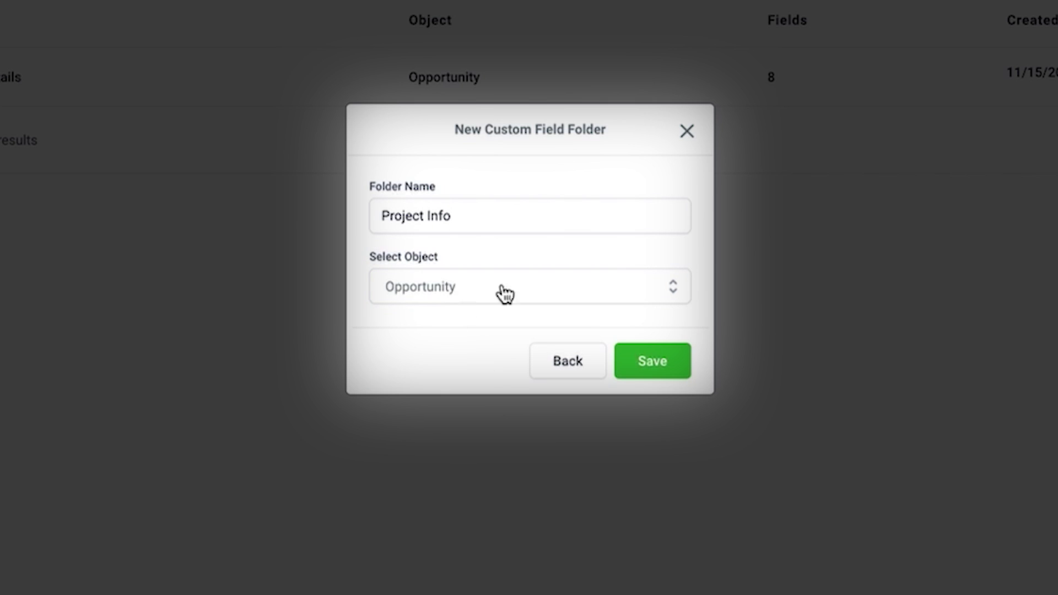
pyautogui.click(663, 367)
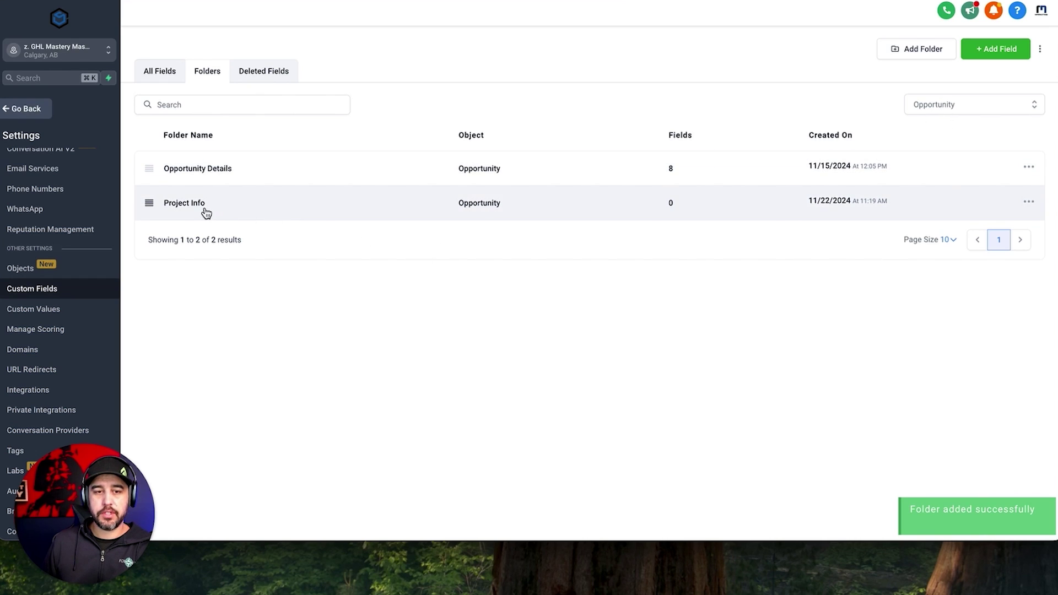
# In the Project Info folder, create a Single Line field named 'Property Address'.
pyautogui.click(203, 208)
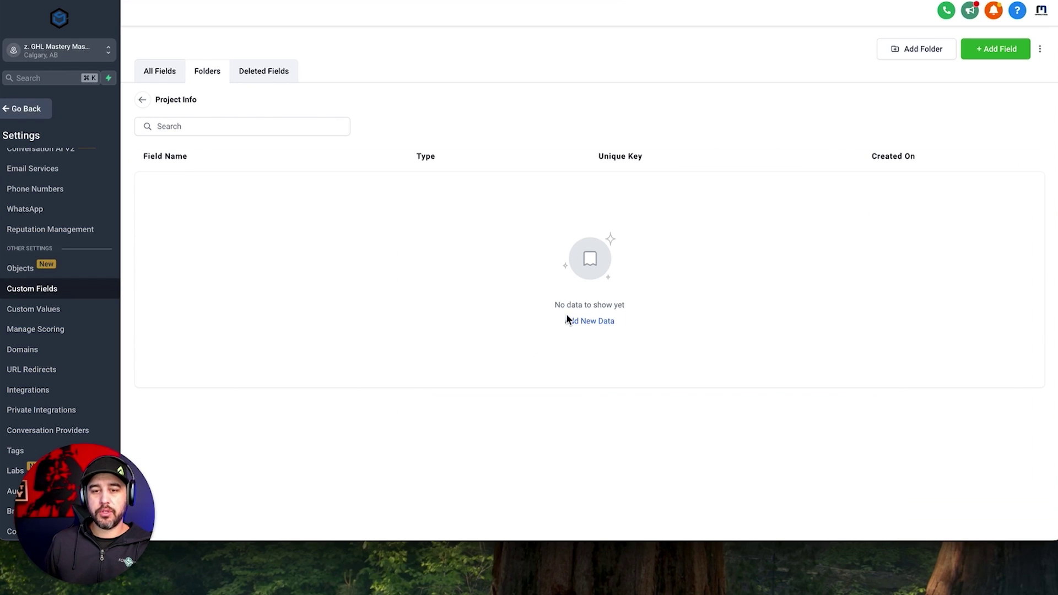
pyautogui.click(601, 321)
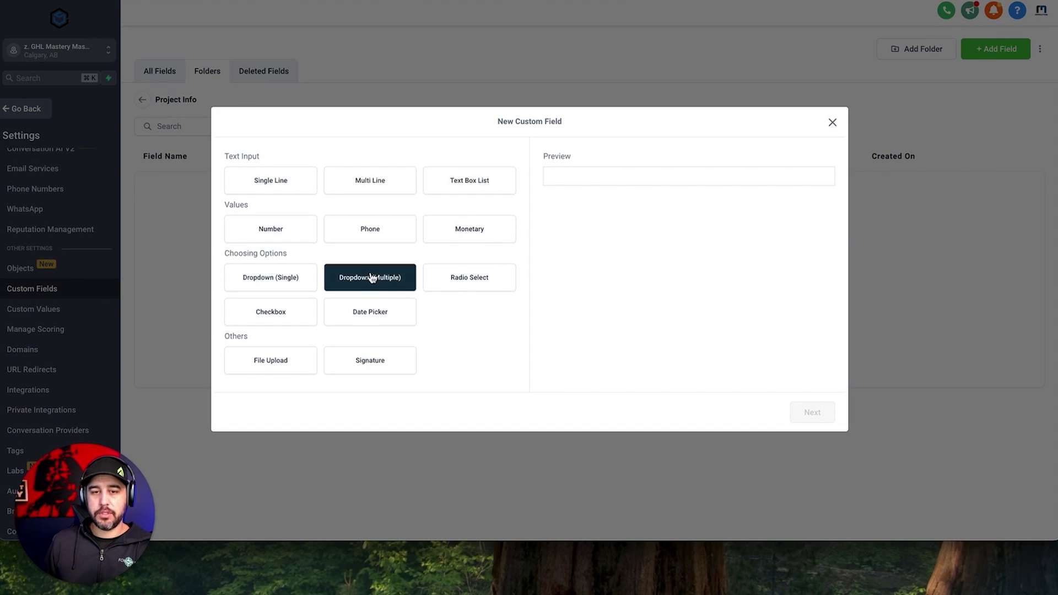
pyautogui.click(281, 181)
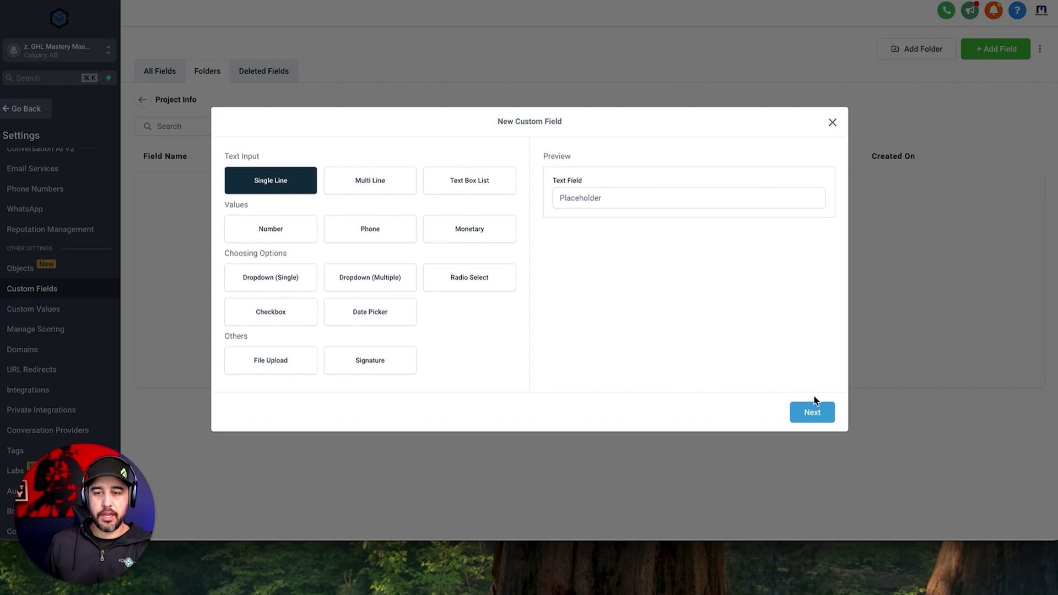
pyautogui.click(816, 412)
pyautogui.click(378, 243)
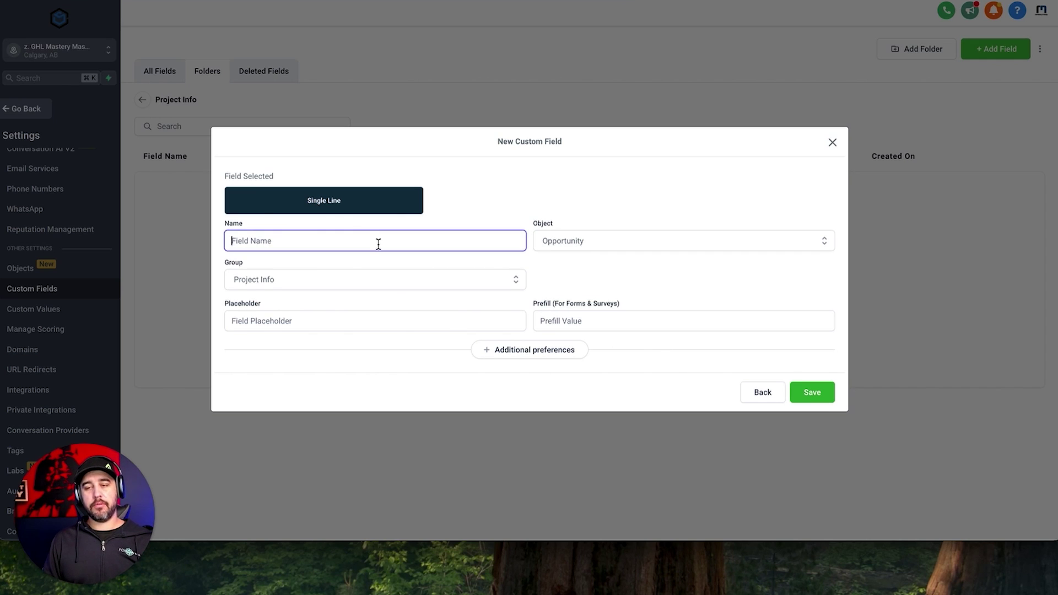
pyautogui.write('Pr')
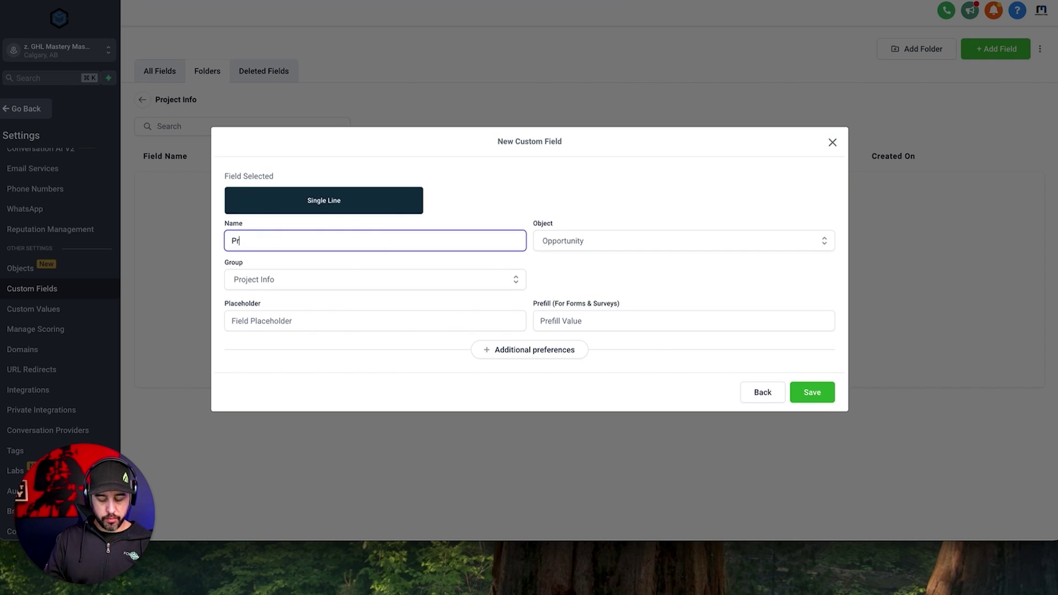
pyautogui.write('operty Addres')
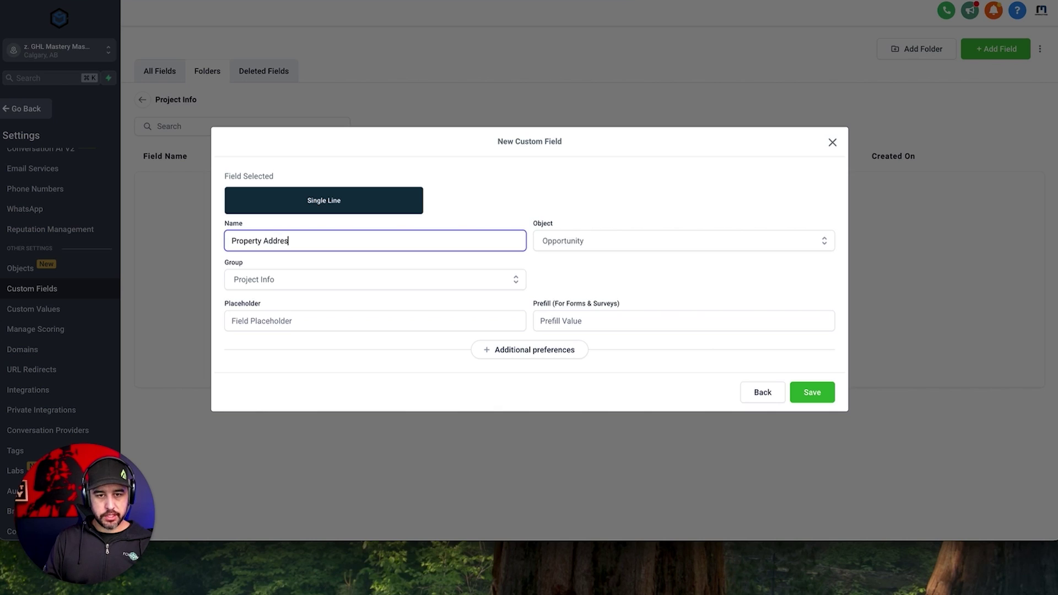
pyautogui.write('s')
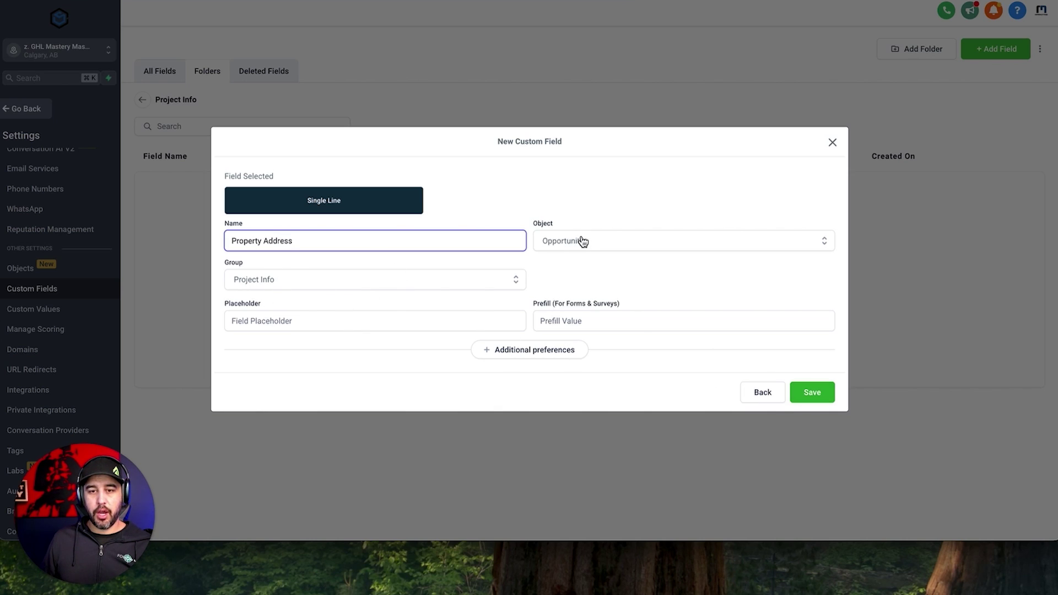
pyautogui.click(810, 396)
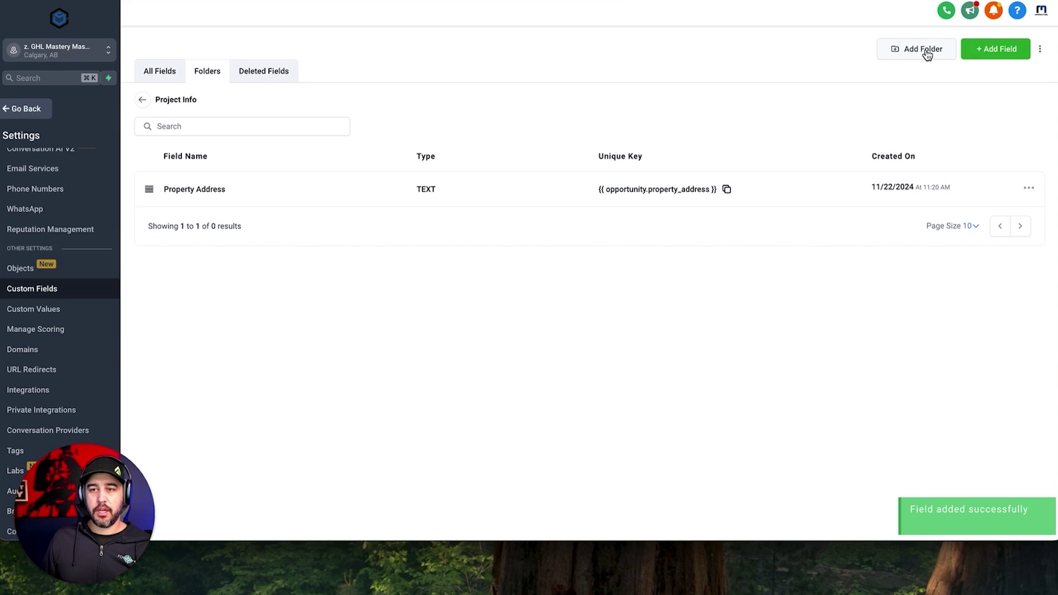
# Start a new Checkbox field named 'Service Type' with first option Painting.
pyautogui.click(972, 49)
pyautogui.click(443, 239)
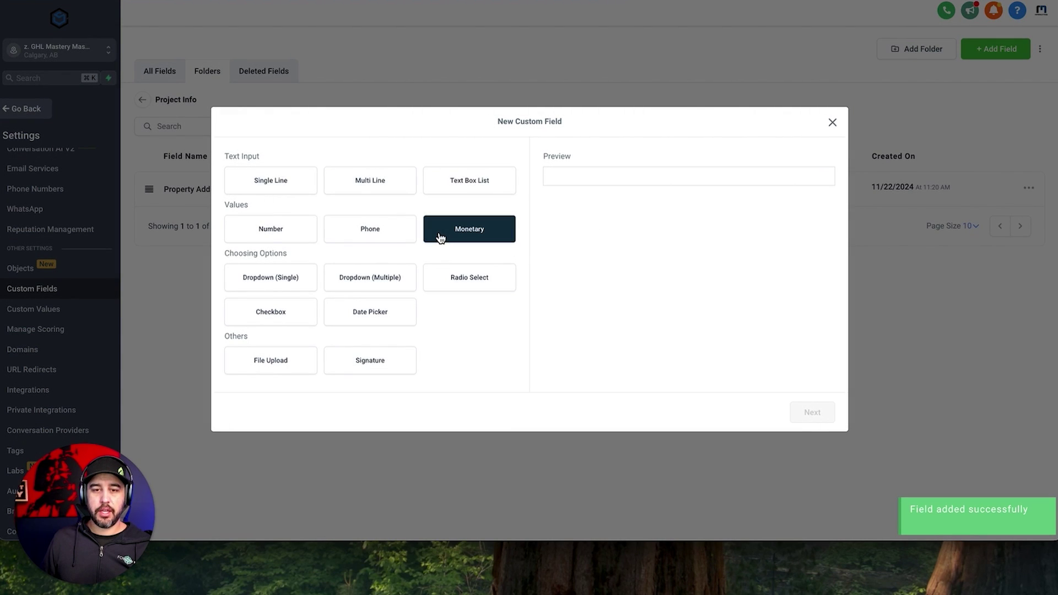
pyautogui.click(271, 317)
pyautogui.click(822, 418)
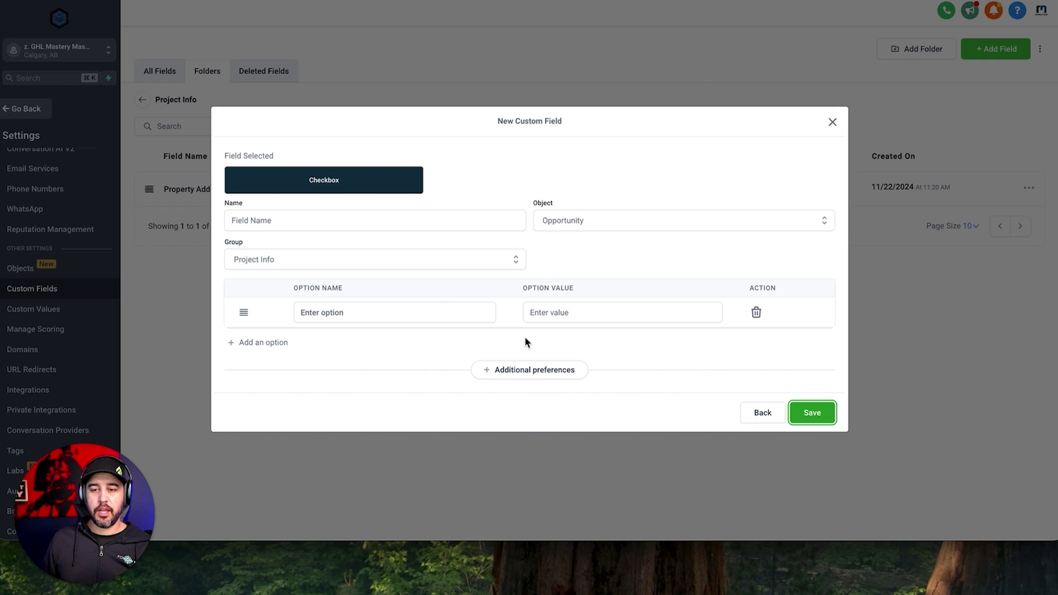
pyautogui.click(372, 228)
pyautogui.write('Ser')
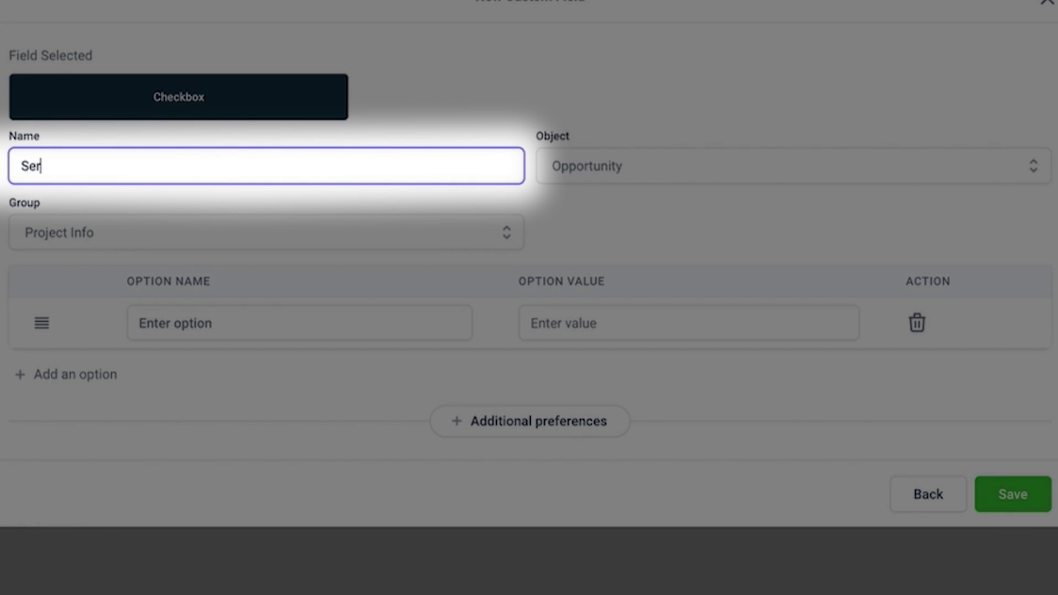
pyautogui.write('vice Type')
pyautogui.click(272, 324)
pyautogui.write('Painting')
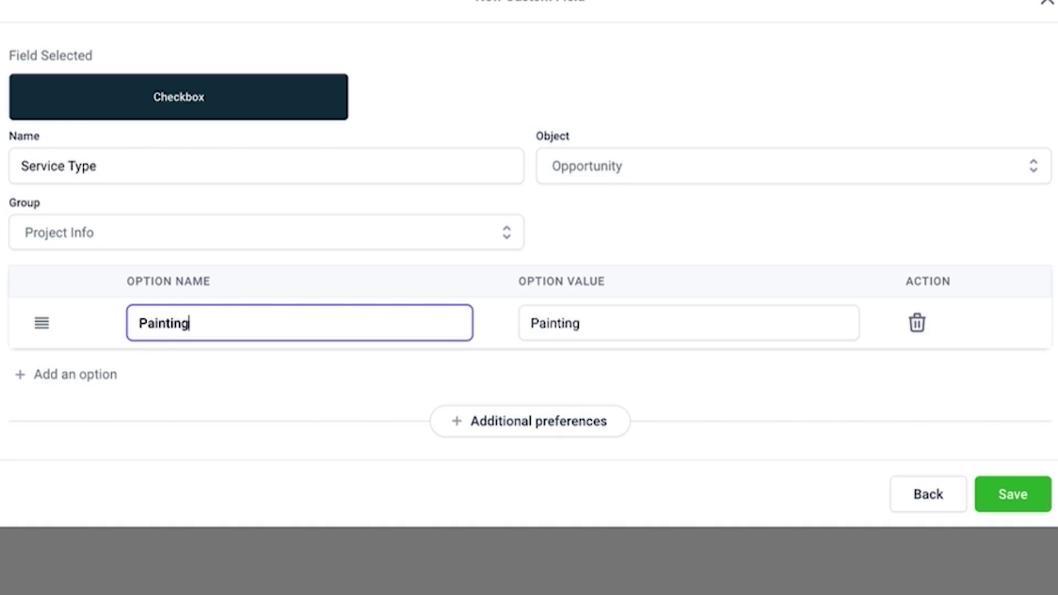
# Add the options Flooring, Siding and Roofing, then save the Service Type field.
pyautogui.click(88, 375)
pyautogui.click(227, 347)
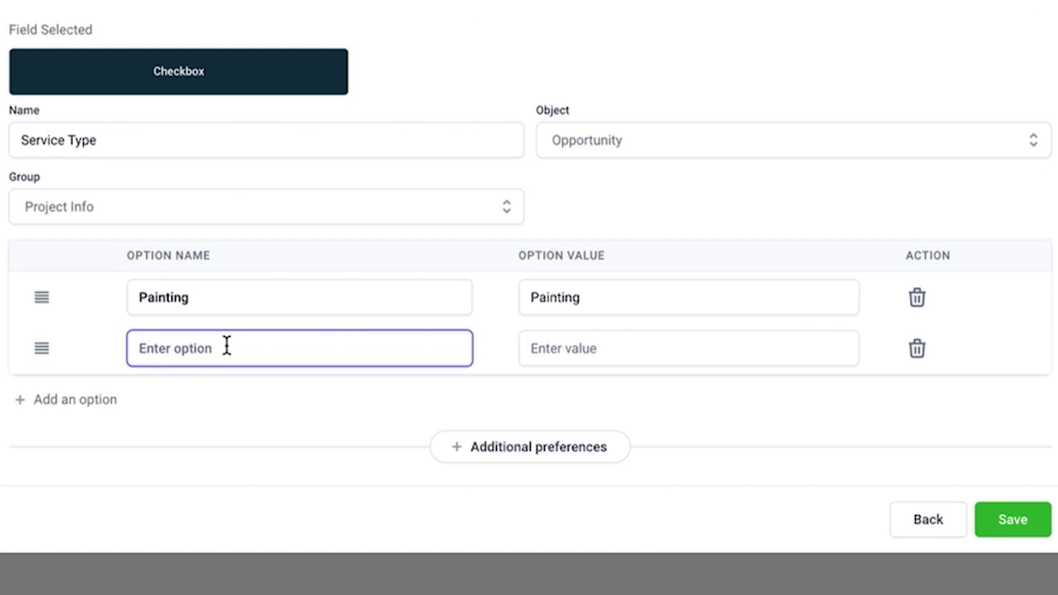
pyautogui.write('Flooring')
pyautogui.click(113, 399)
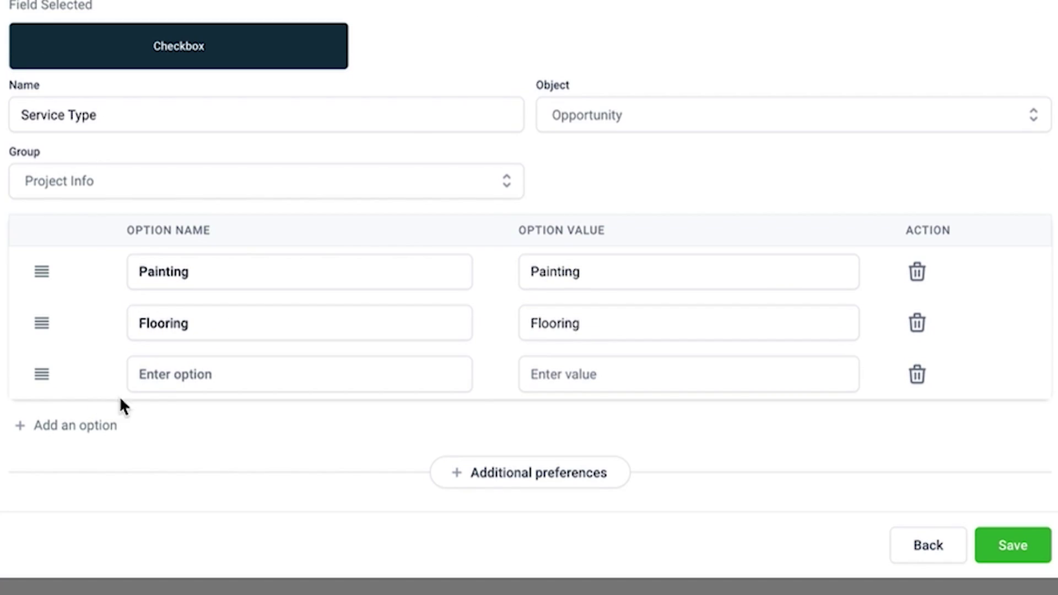
pyautogui.click(184, 373)
pyautogui.write('Siding')
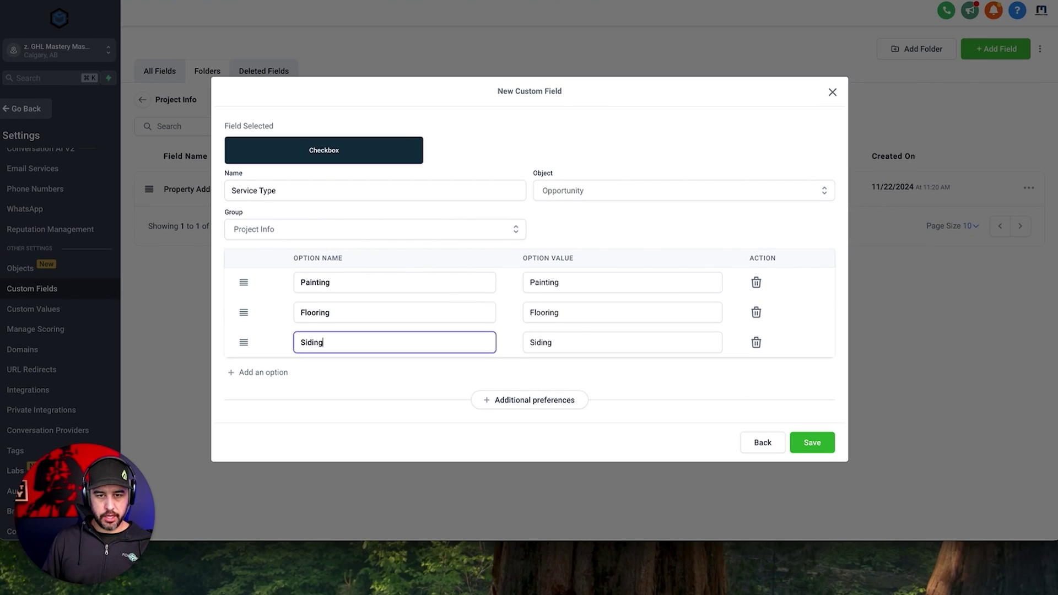
pyautogui.click(254, 373)
pyautogui.click(309, 369)
pyautogui.write('R')
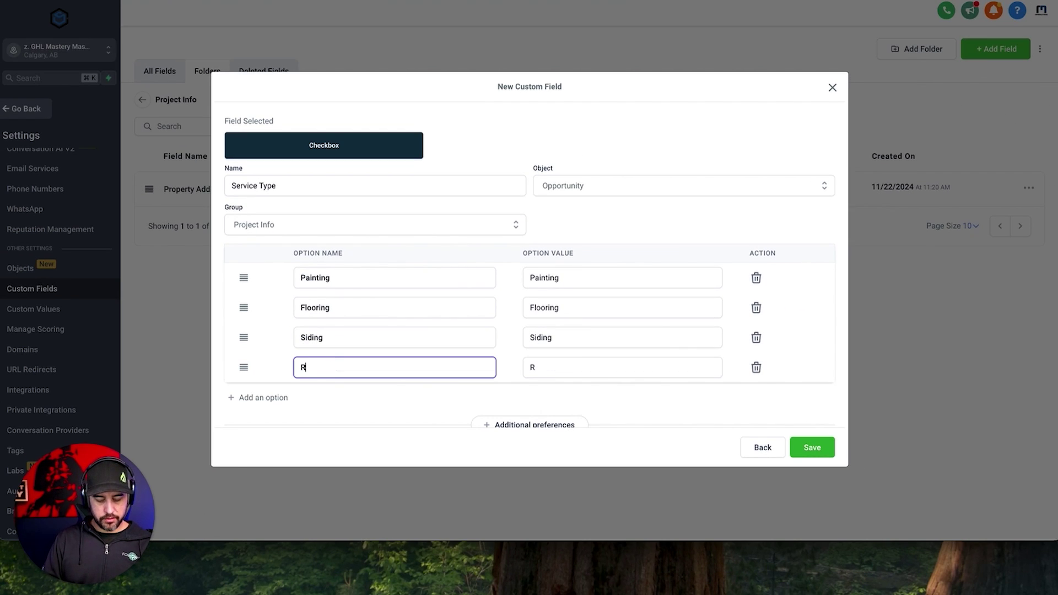
pyautogui.write('oofing')
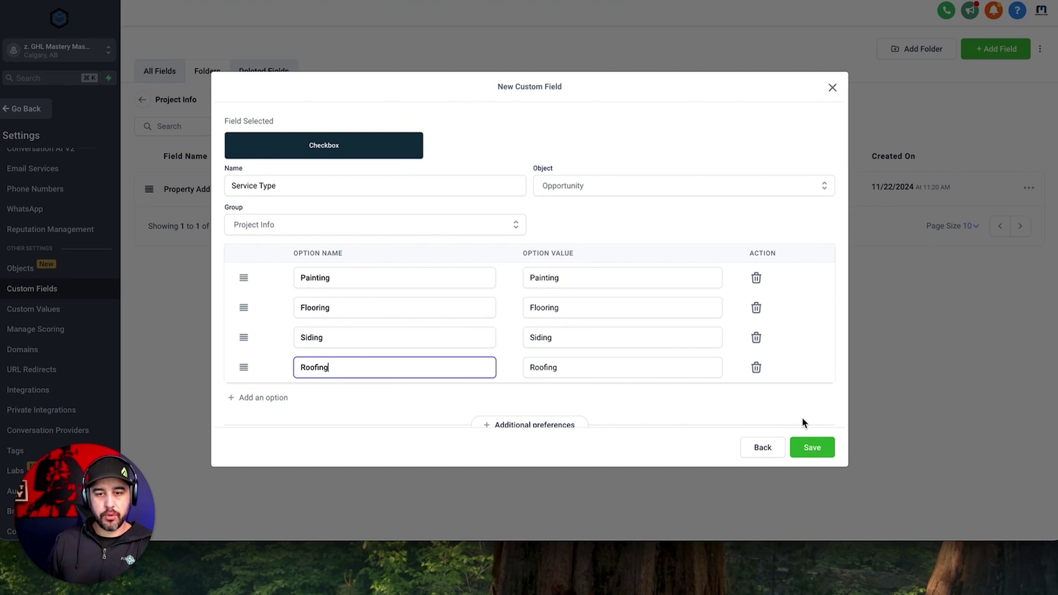
pyautogui.click(824, 444)
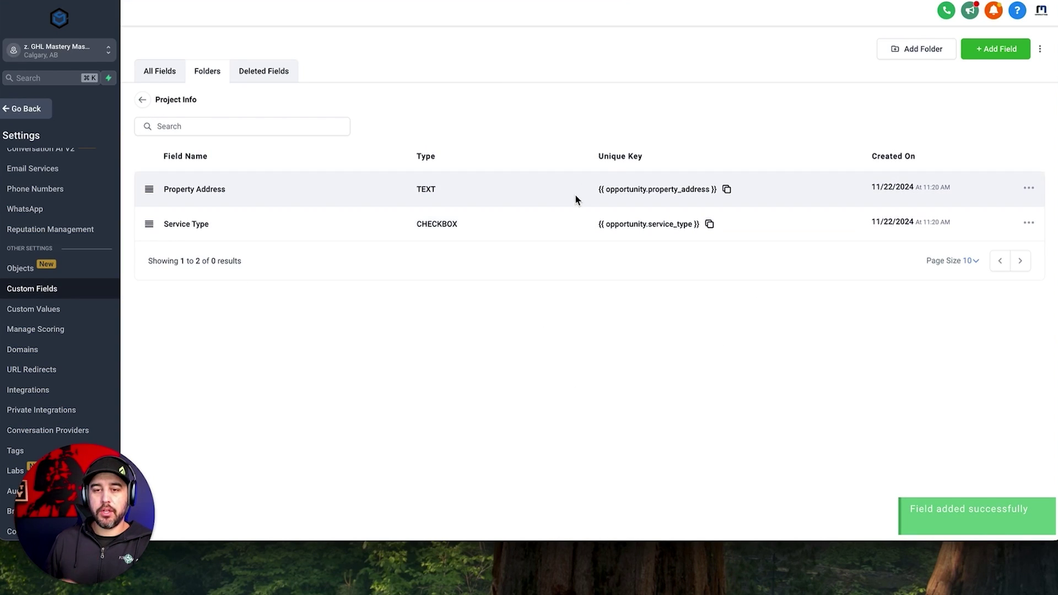
# Highlight the Unique Key column, then leave Custom Fields settings for a contact's record page.
pyautogui.moveTo(598, 156); pyautogui.dragTo(689, 162)
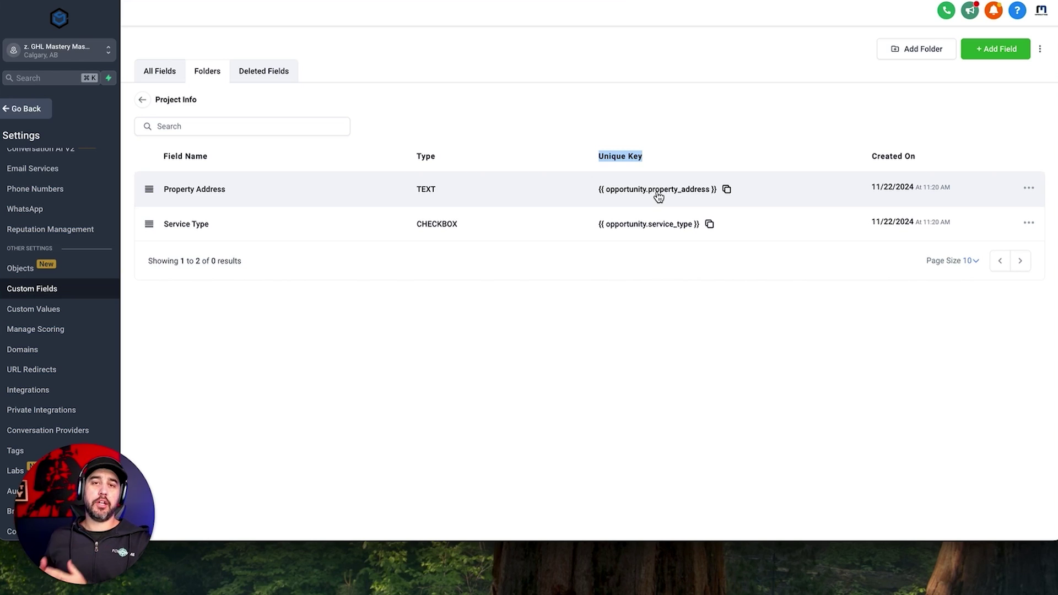
pyautogui.click(668, 244)
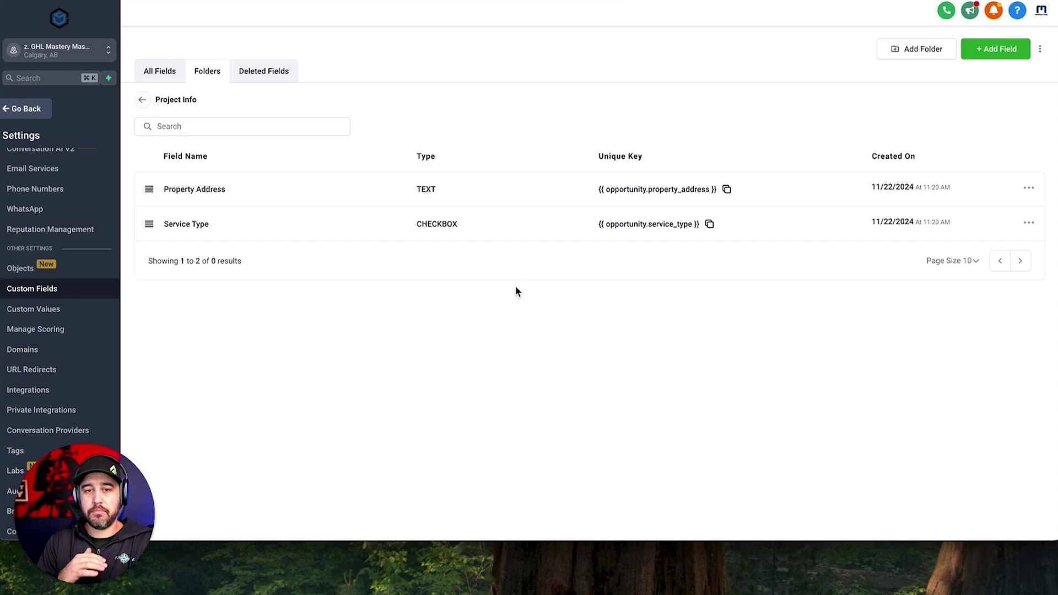
pyautogui.click(26, 108)
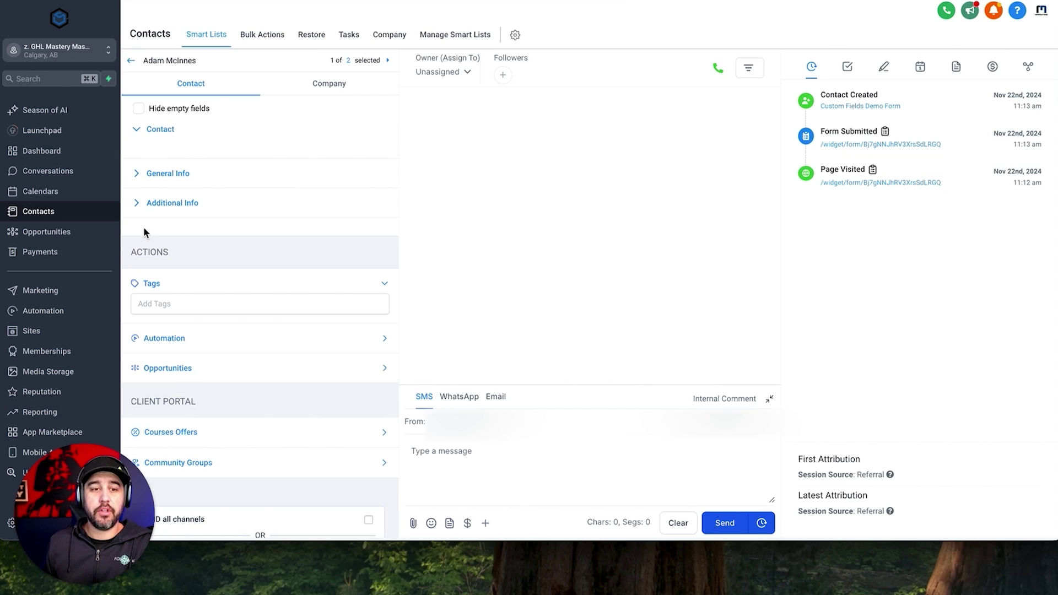
# Show Opportunities as a stage board and open the New Lead opportunity card for editing.
pyautogui.click(77, 232)
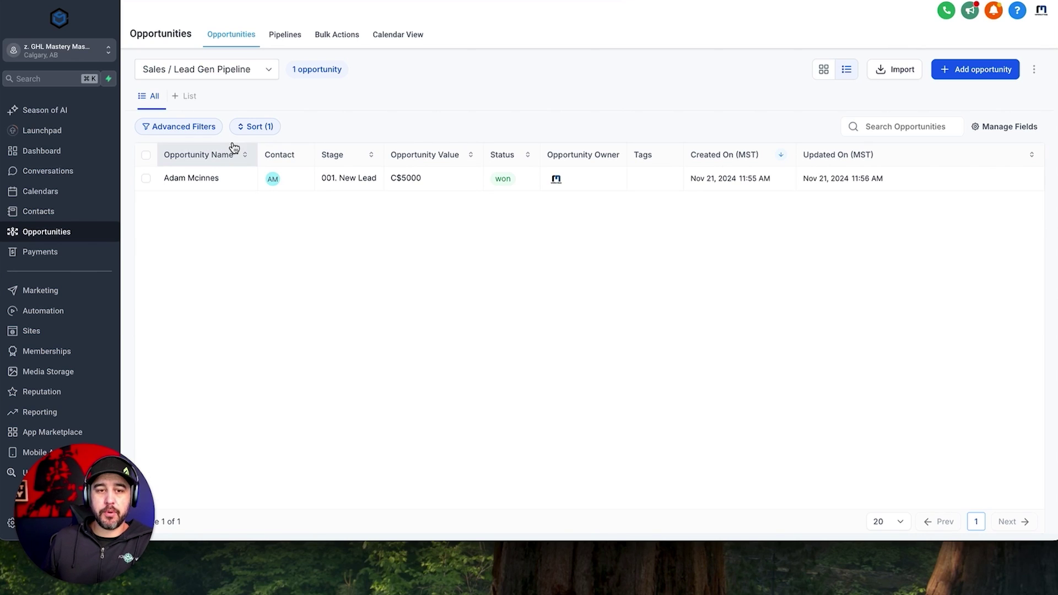
pyautogui.click(829, 73)
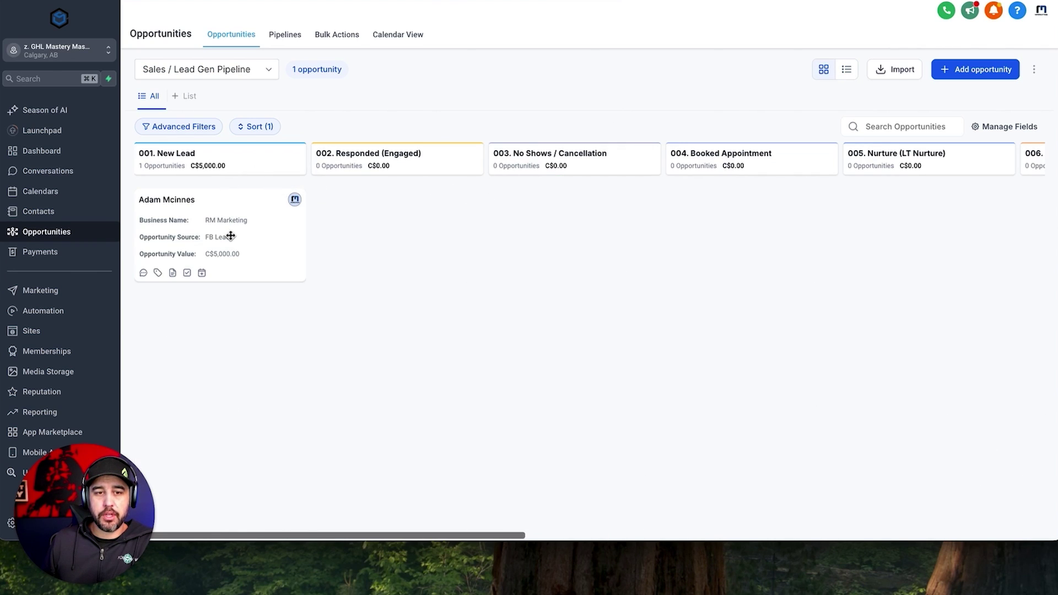
pyautogui.click(231, 236)
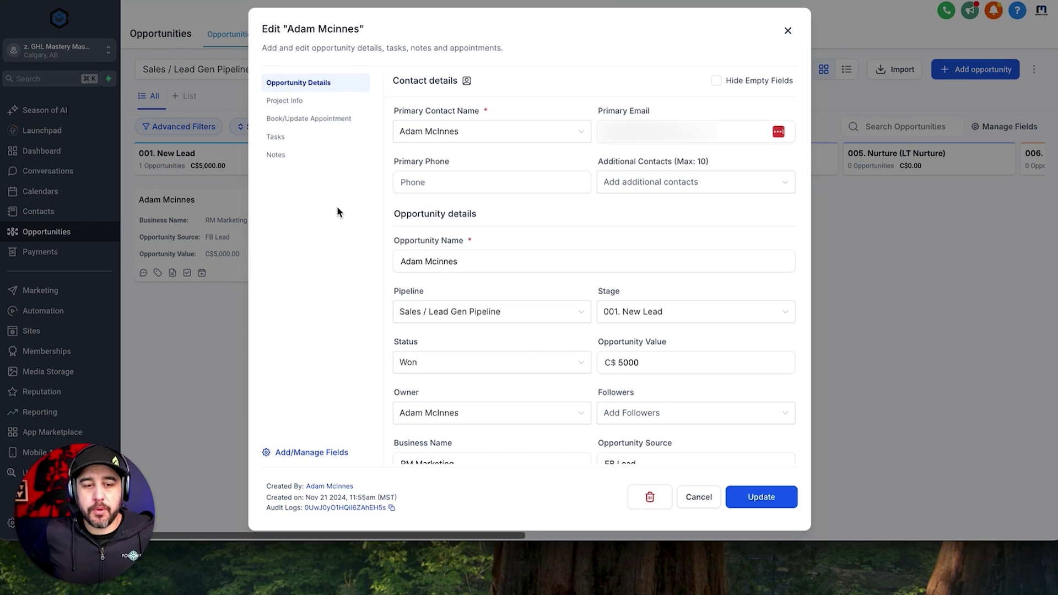
# Set the opportunity's Property Address to '123', tick Painting and Flooring, and save.
pyautogui.click(291, 104)
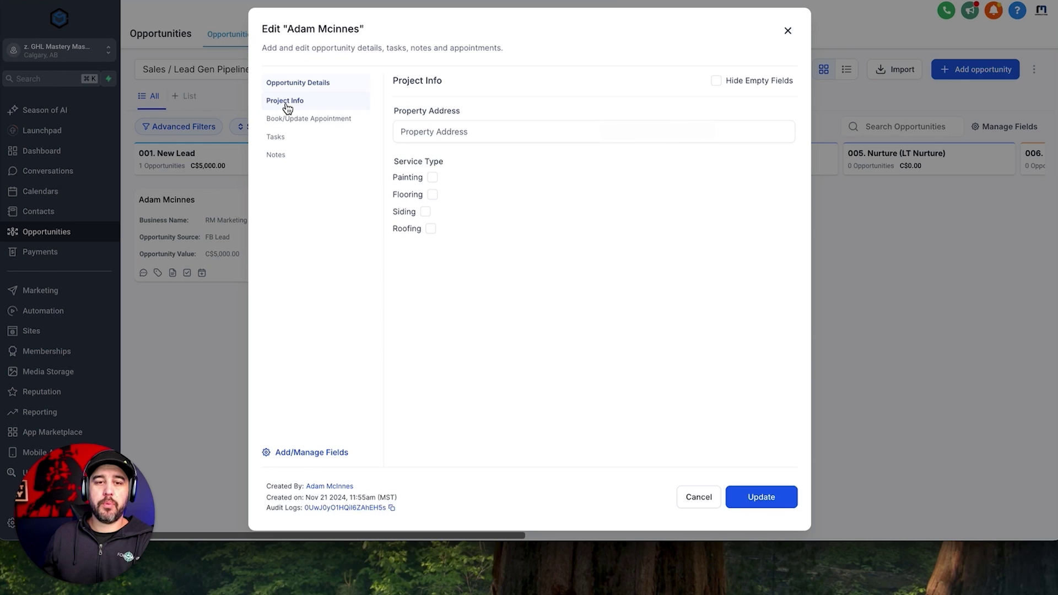
pyautogui.click(444, 131)
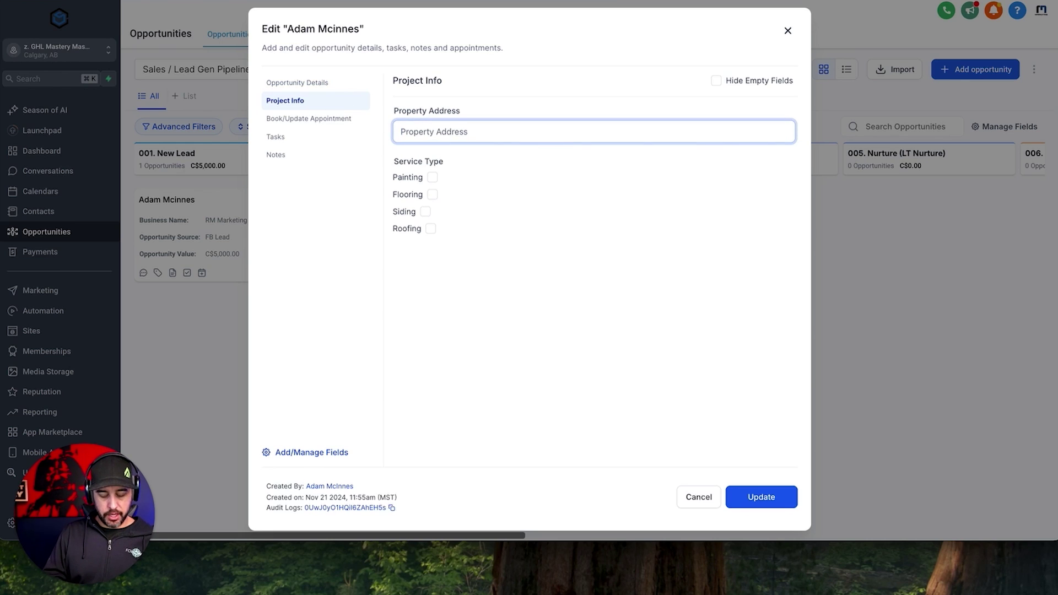
pyautogui.write('123 Fake Street')
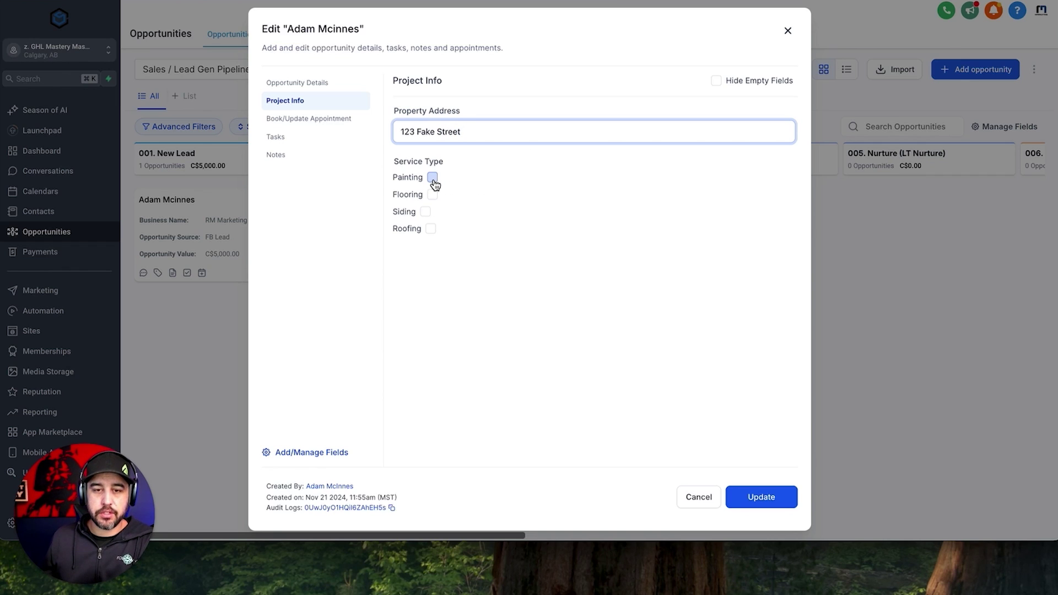
pyautogui.click(432, 177)
pyautogui.click(433, 195)
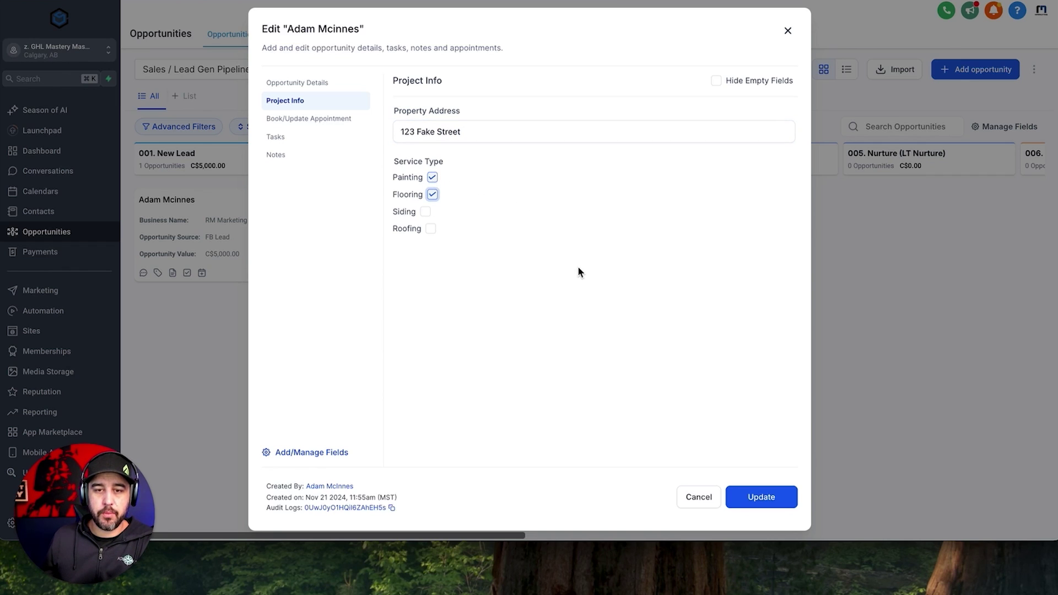
pyautogui.click(762, 497)
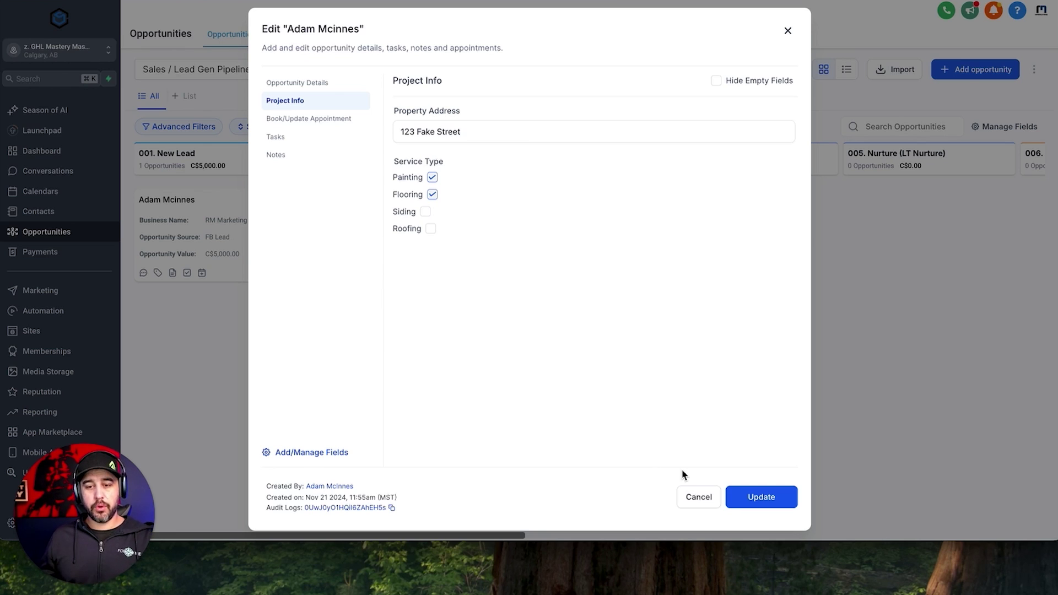
pyautogui.click(699, 497)
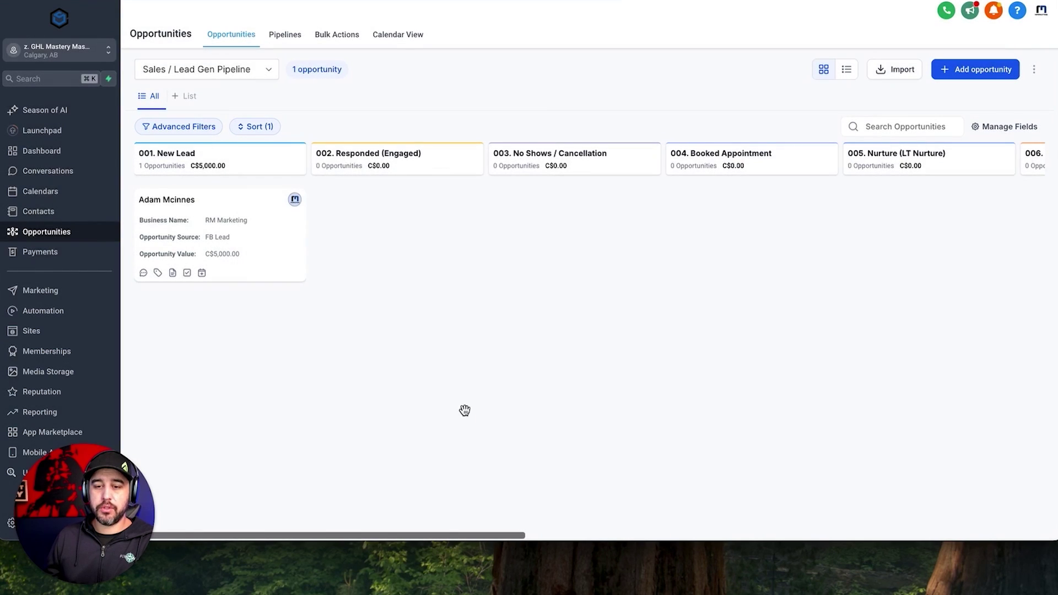
# Open the Custom Fields Demo Form from Sites > Forms.
pyautogui.click(66, 332)
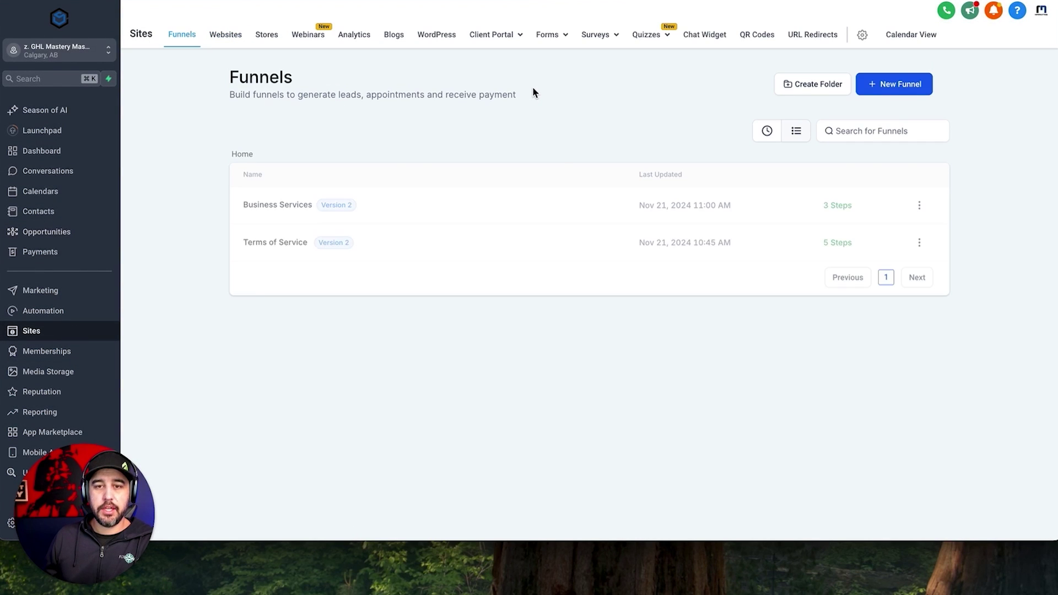
pyautogui.click(547, 35)
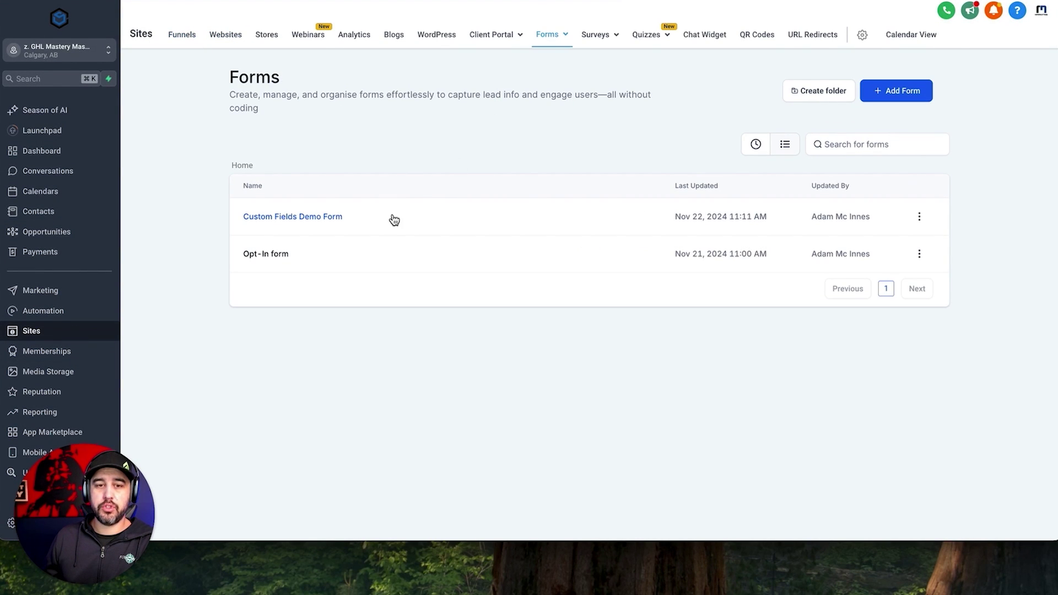
pyautogui.click(329, 217)
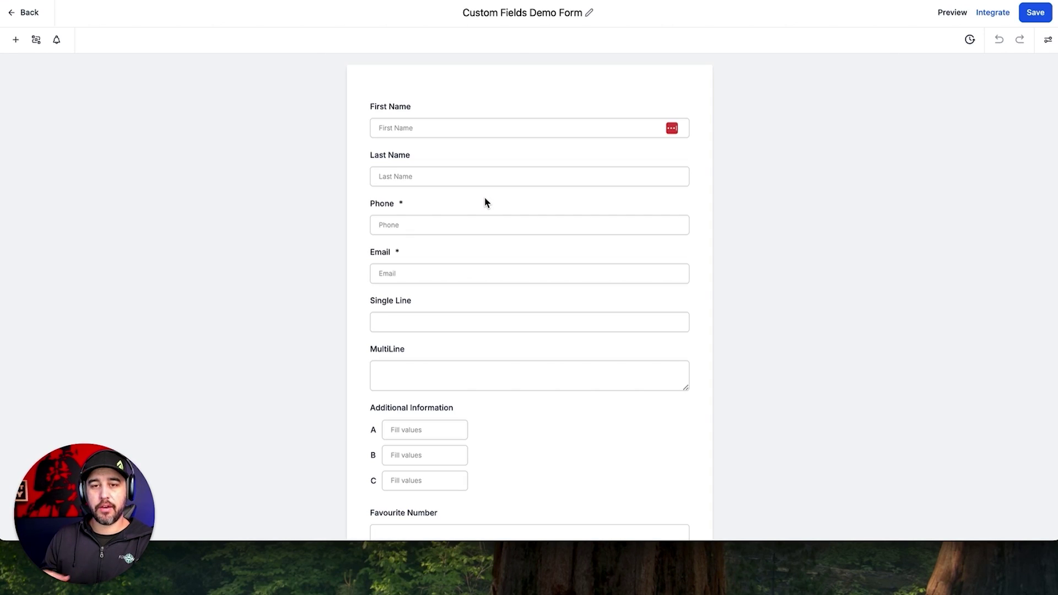
# Drag the opportunity fields Property Address and Service Type from PROJECT INFO below the Signature field.
pyautogui.scroll(-13, 485, 203)
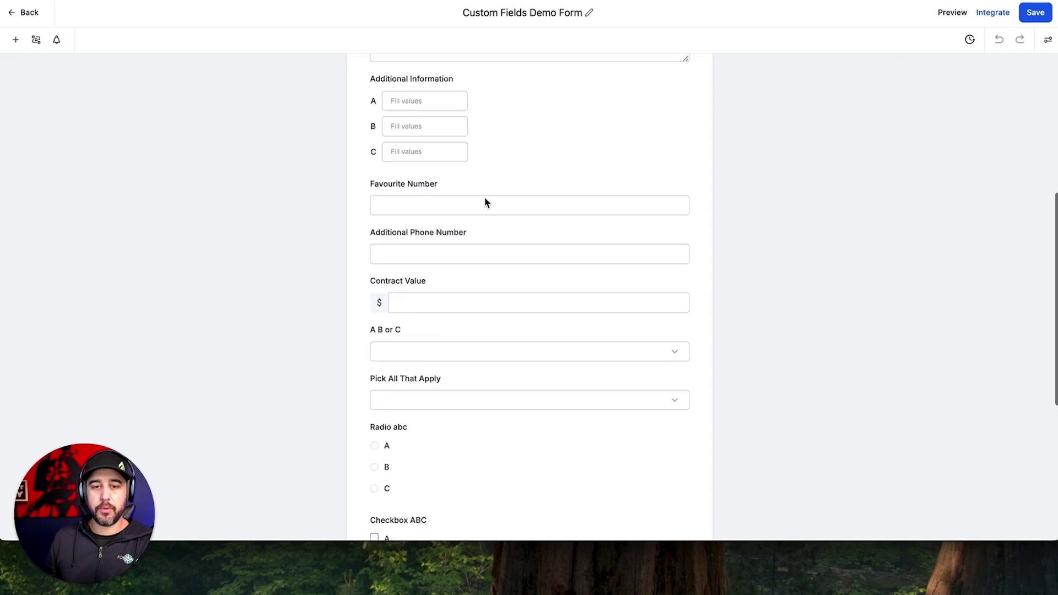
pyautogui.click(16, 41)
pyautogui.click(152, 87)
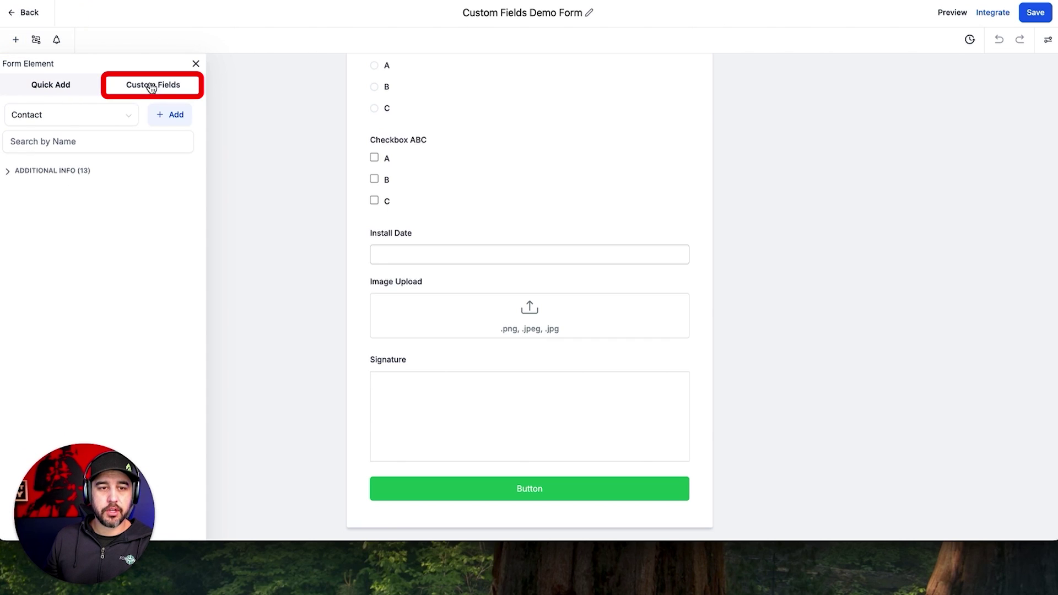
pyautogui.click(46, 118)
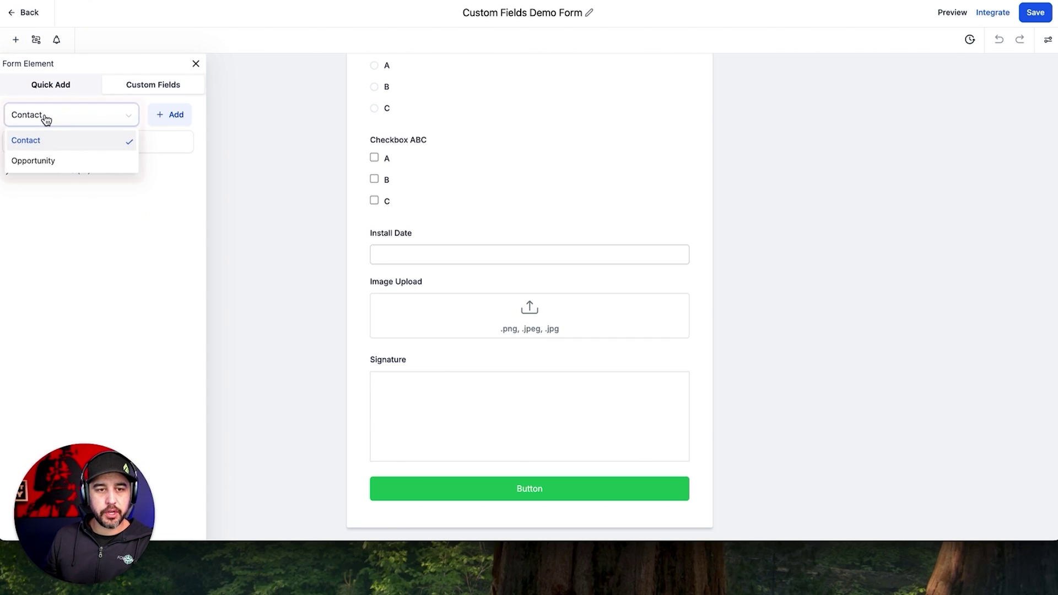
pyautogui.click(58, 161)
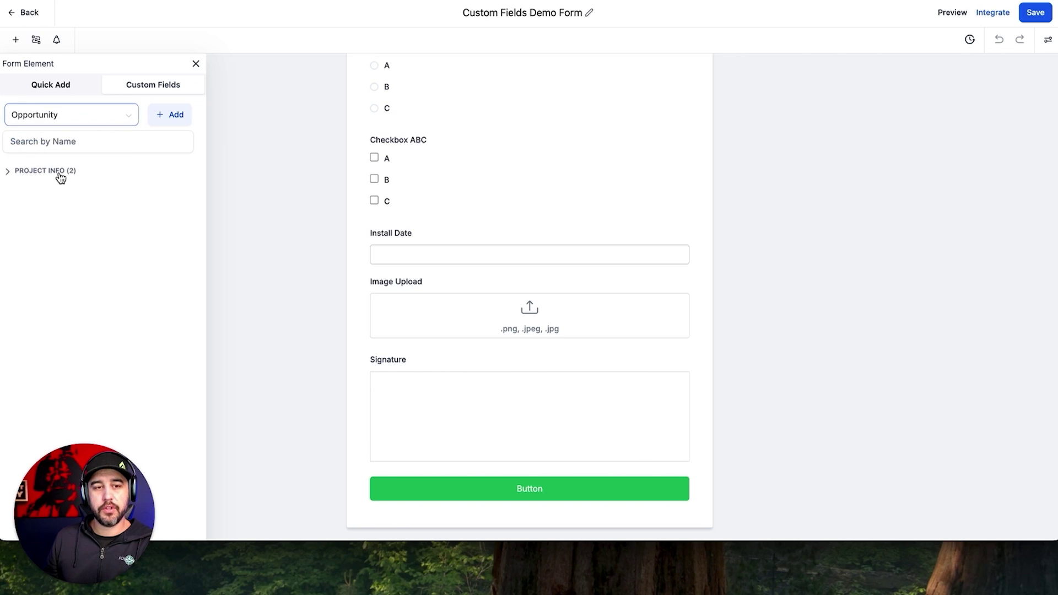
pyautogui.click(59, 172)
pyautogui.moveTo(68, 202)
pyautogui.mouseDown()
pyautogui.moveTo(160, 286)
pyautogui.moveTo(496, 471)
pyautogui.mouseUp()
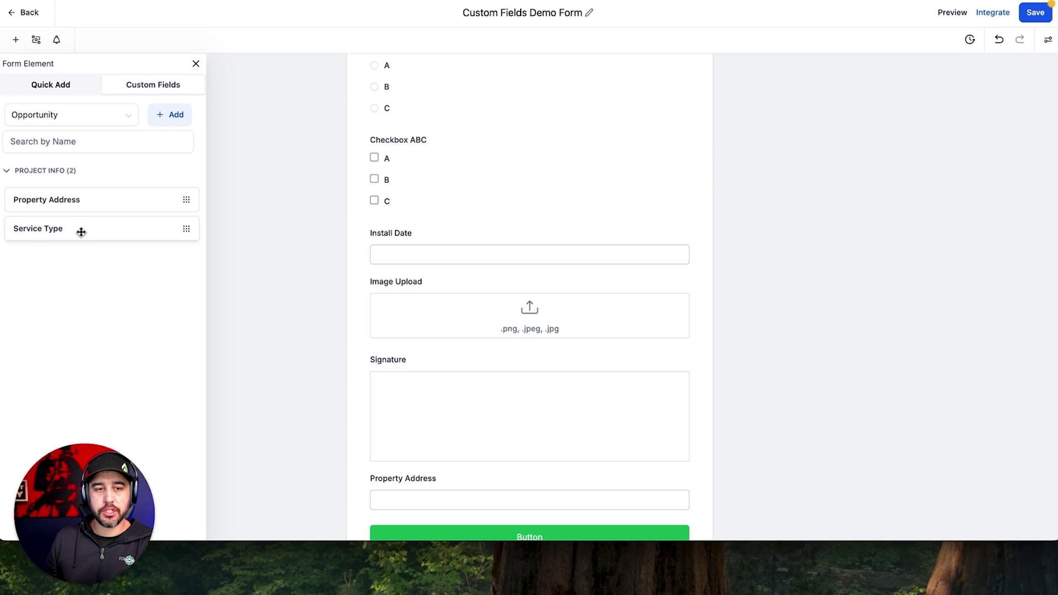
pyautogui.moveTo(80, 230)
pyautogui.mouseDown()
pyautogui.moveTo(494, 544)
pyautogui.moveTo(482, 475)
pyautogui.mouseUp()
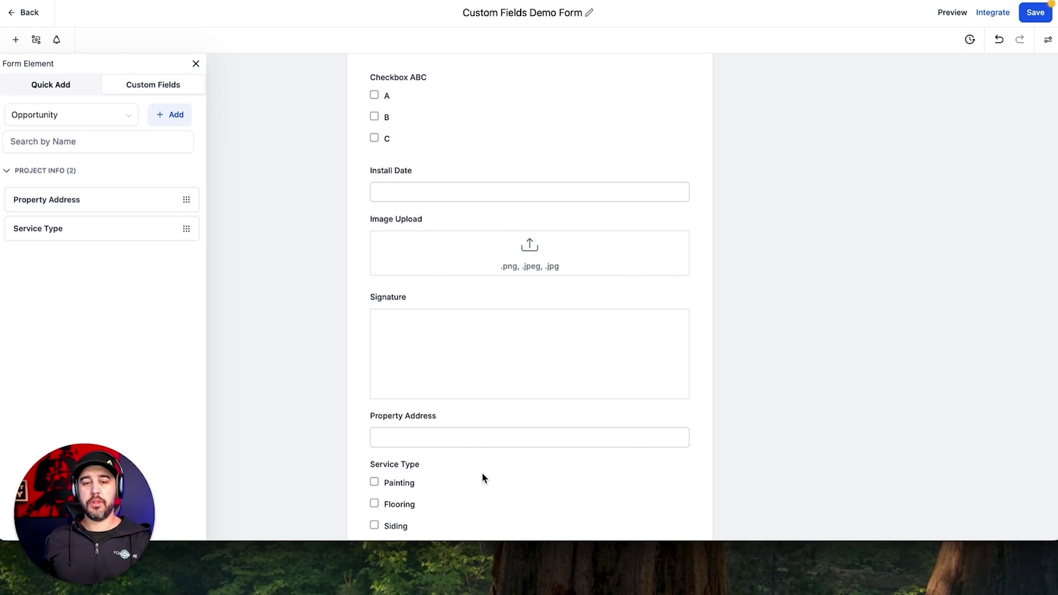
pyautogui.scroll(-2, 483, 477)
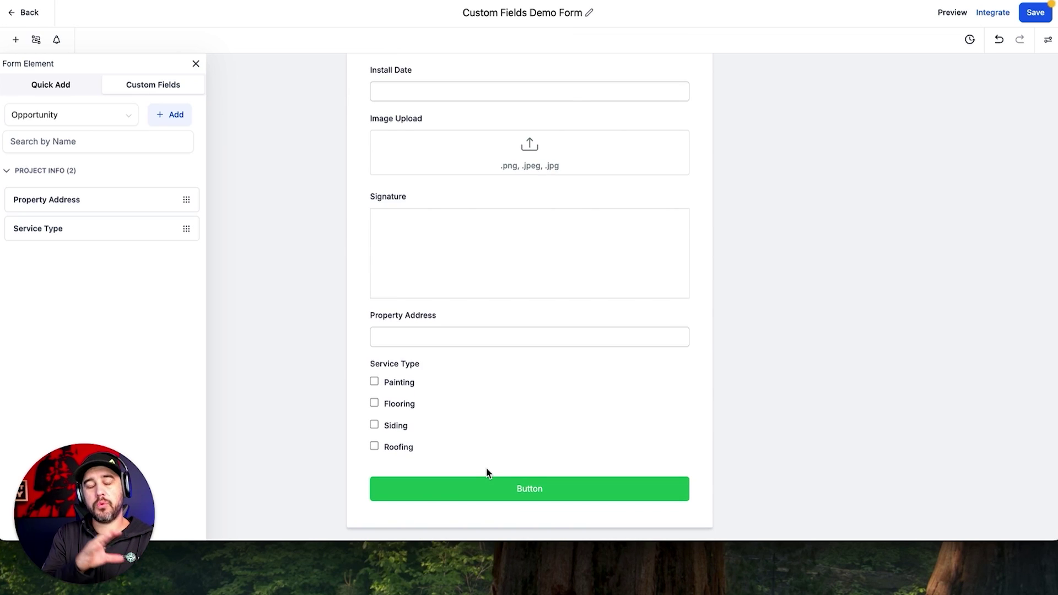
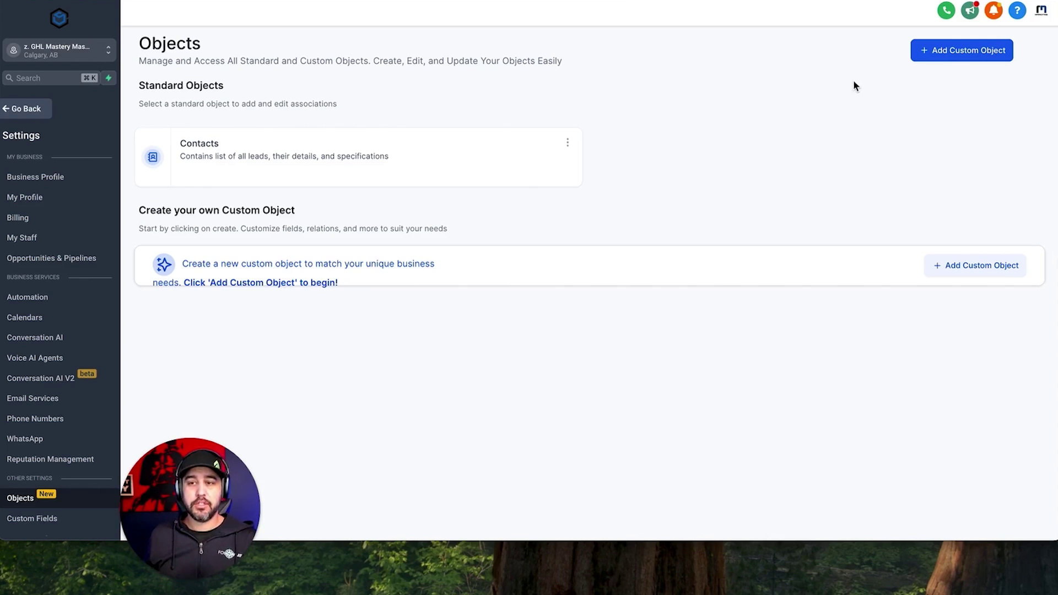
# Start a new custom object named Property, with plural name Properties.
pyautogui.click(932, 52)
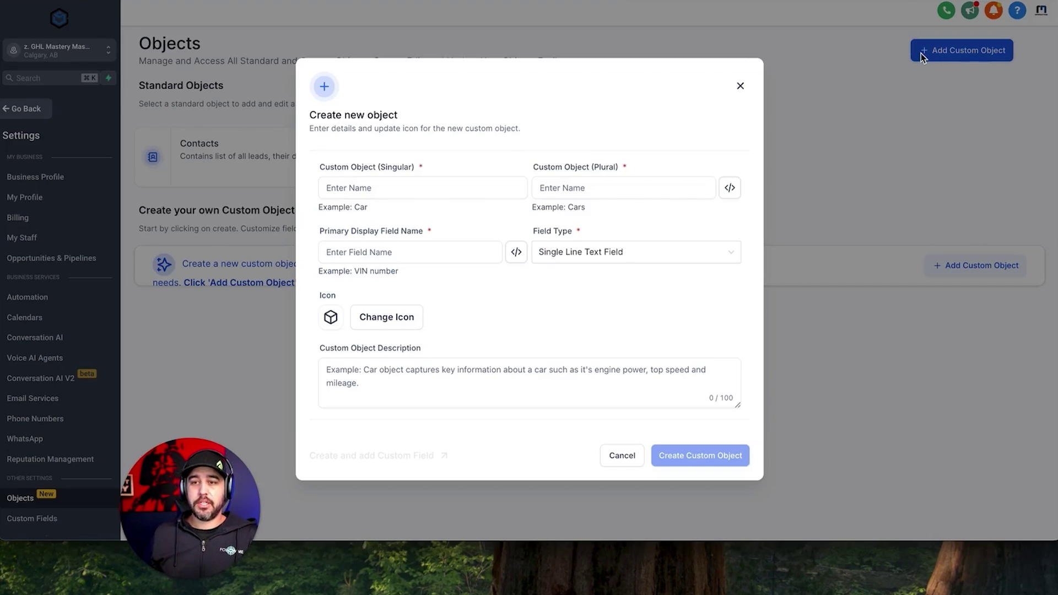
pyautogui.click(441, 184)
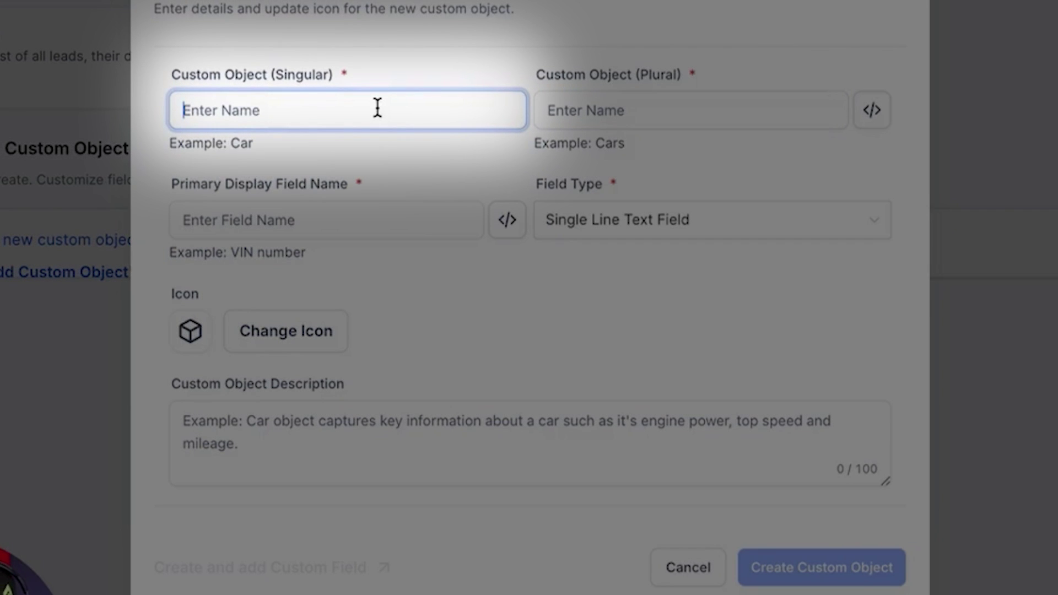
pyautogui.write('Proterty')
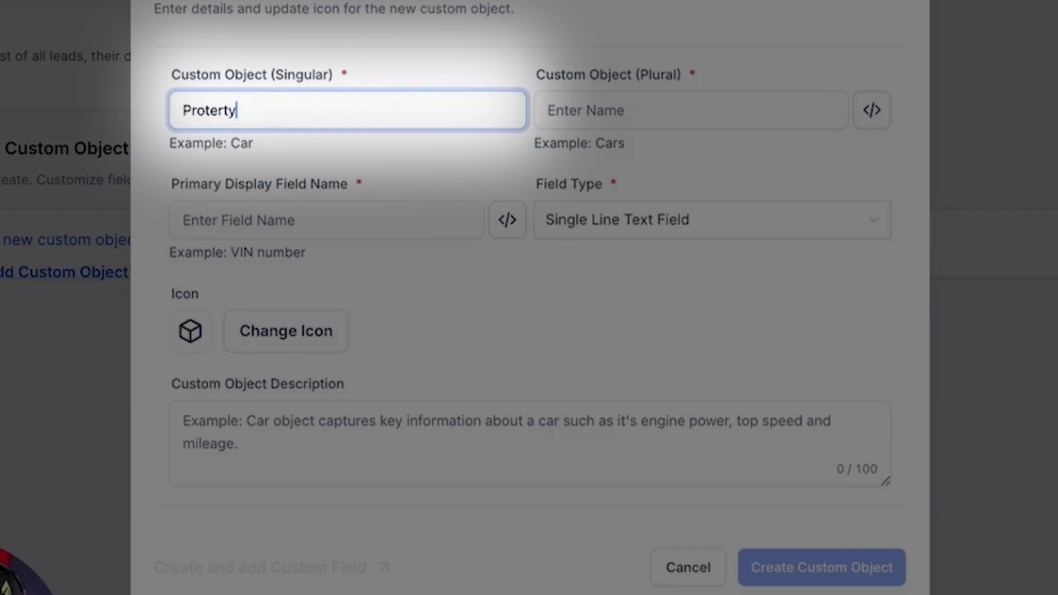
pyautogui.rightClick(213, 108)
pyautogui.click(239, 118)
pyautogui.click(562, 117)
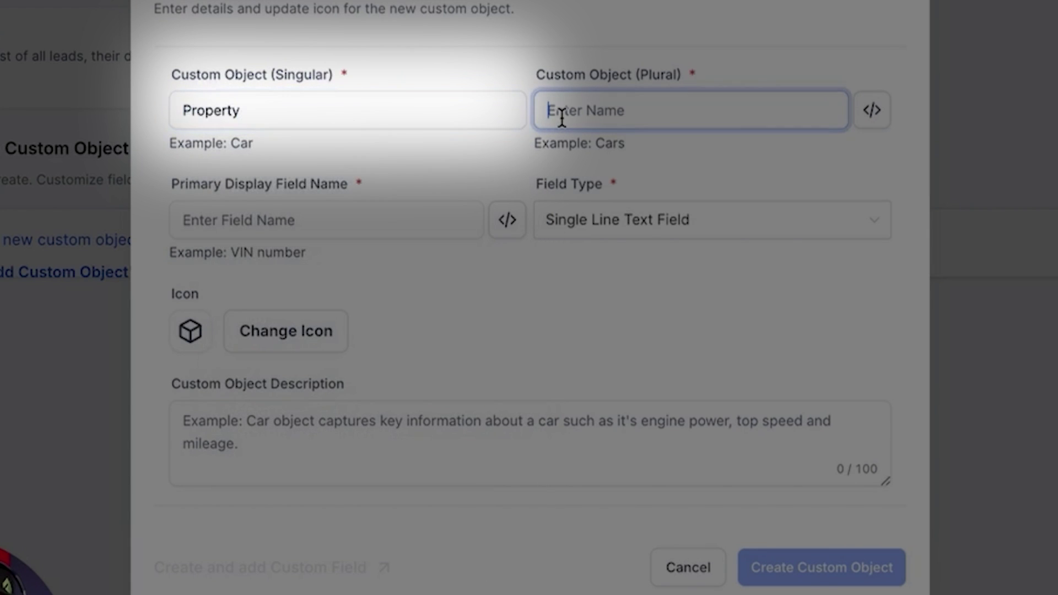
pyautogui.write('Properties')
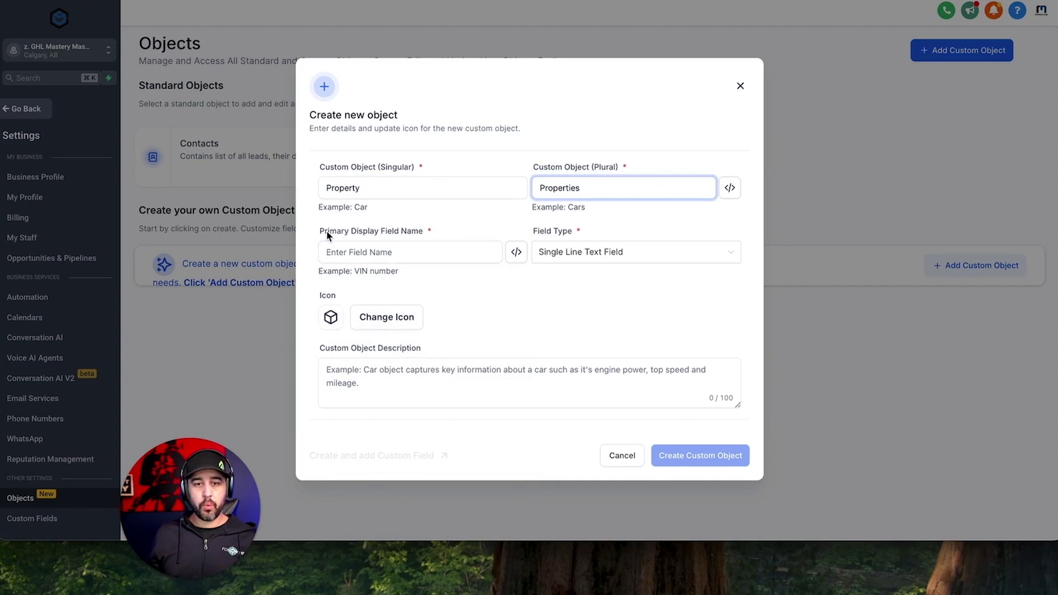
pyautogui.moveTo(319, 231); pyautogui.dragTo(425, 234)
# Set the primary display field to Address as single line text.
pyautogui.click(425, 247)
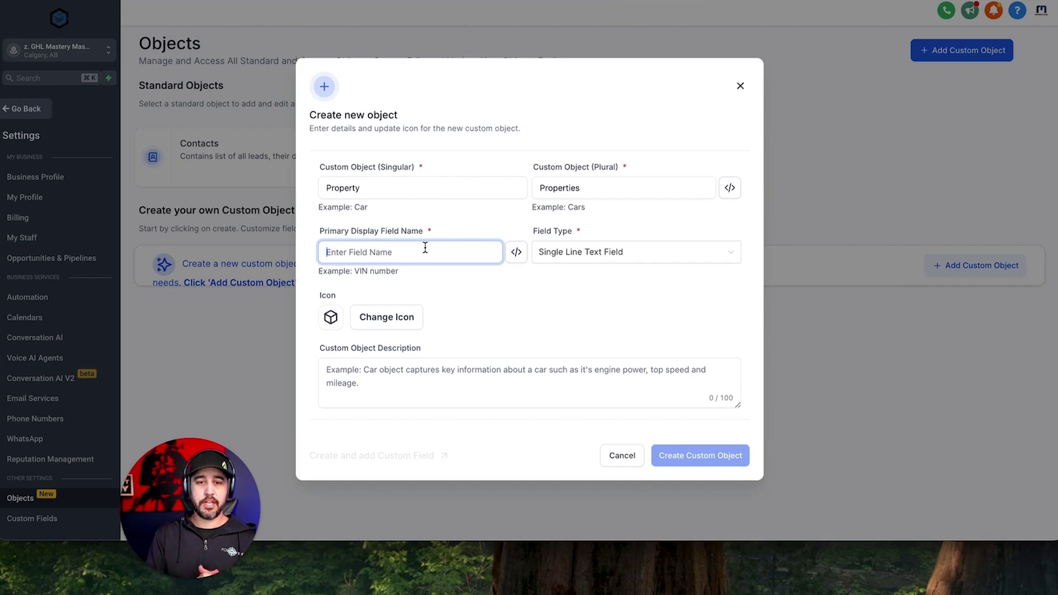
pyautogui.write('Address')
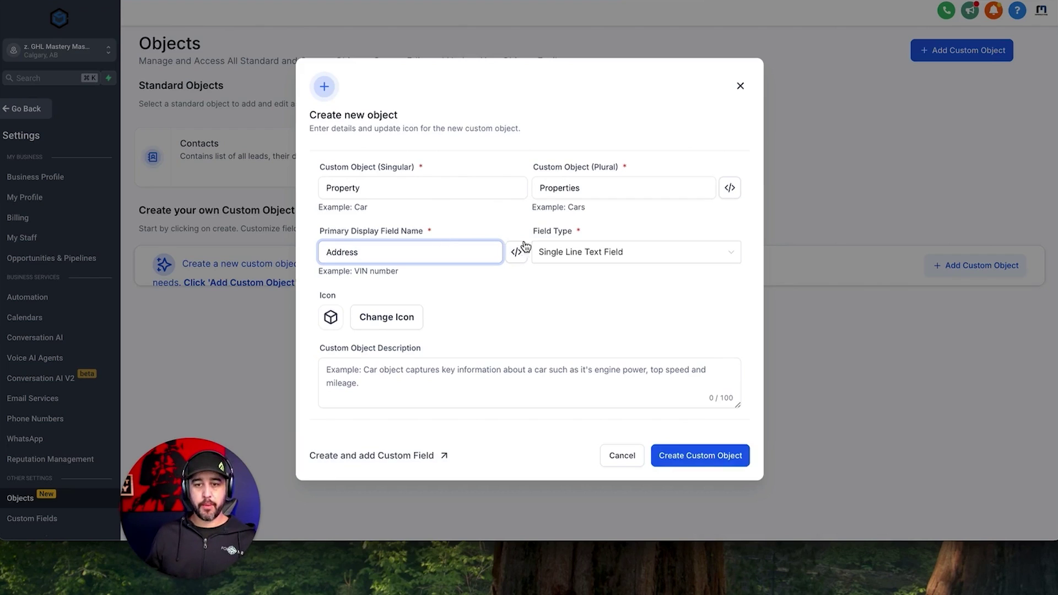
pyautogui.click(554, 253)
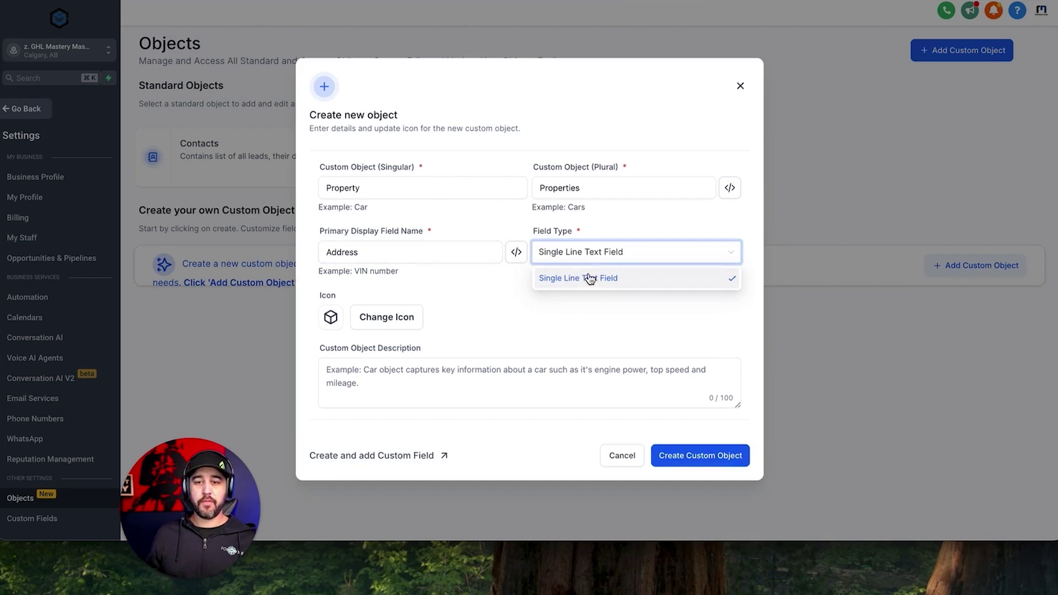
pyautogui.click(499, 297)
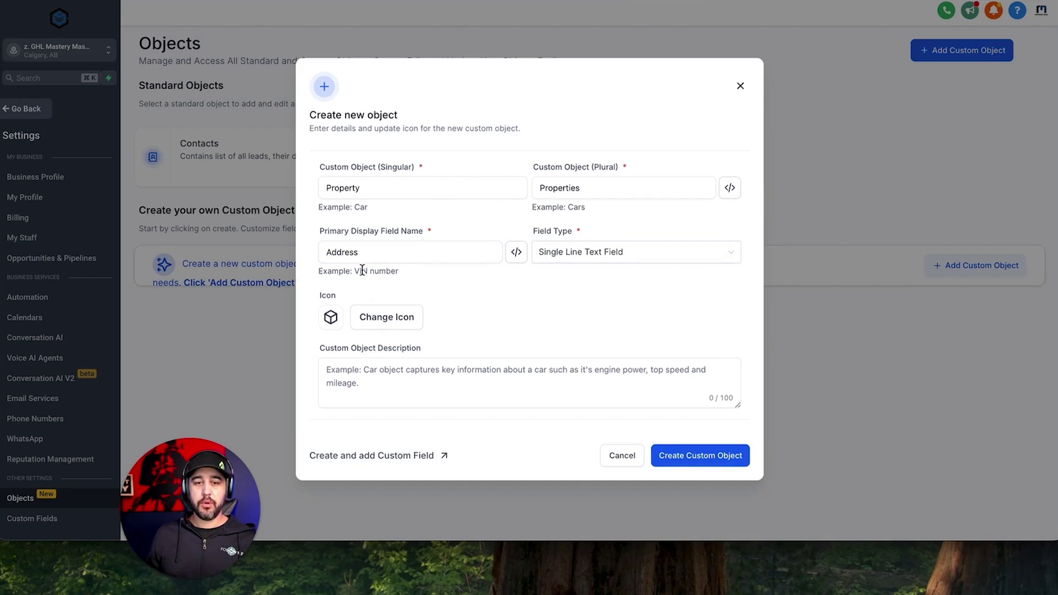
# Give the object a house icon and the description 'Home Information', then create it.
pyautogui.click(373, 319)
pyautogui.click(413, 142)
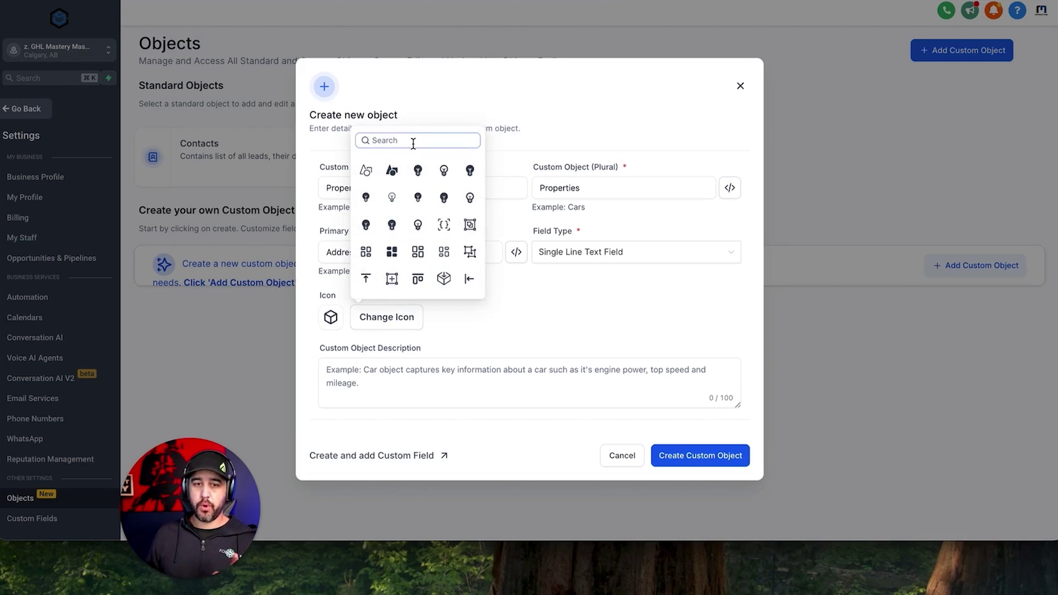
pyautogui.write('House')
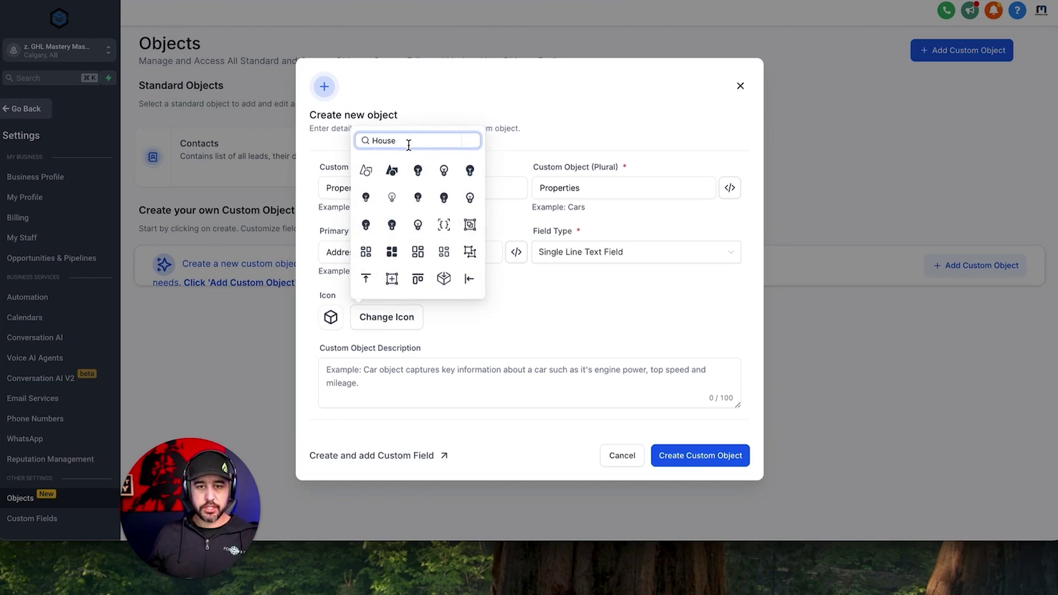
pyautogui.click(365, 171)
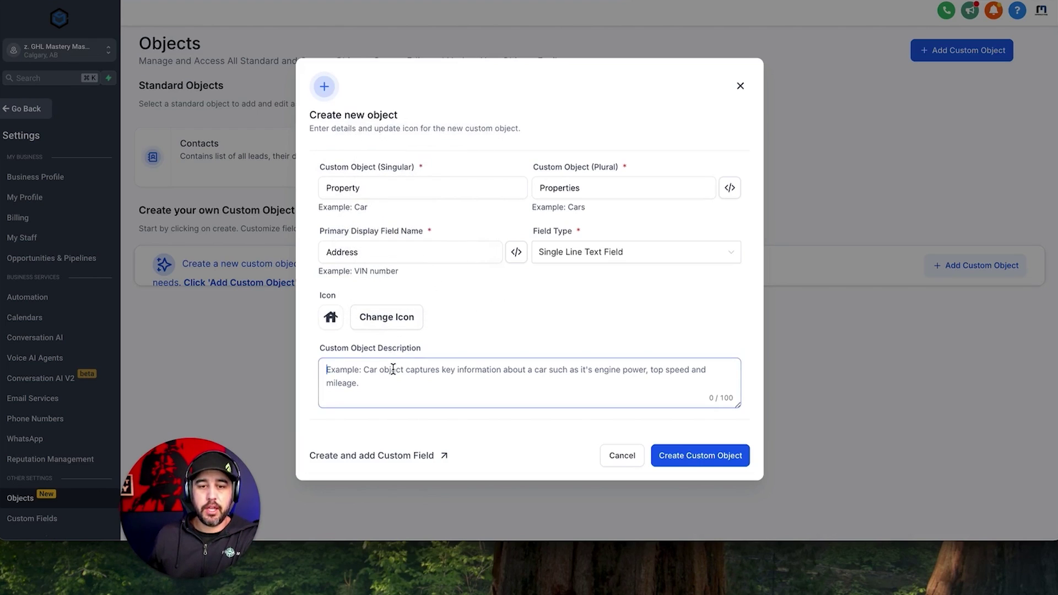
pyautogui.click(393, 368)
pyautogui.write('Ho')
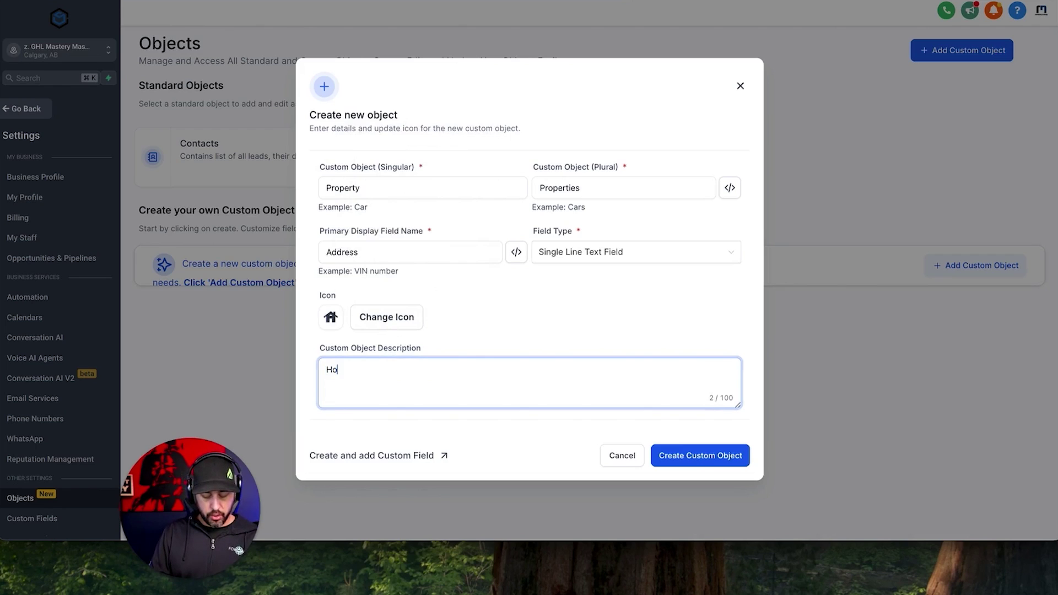
pyautogui.write('me Information')
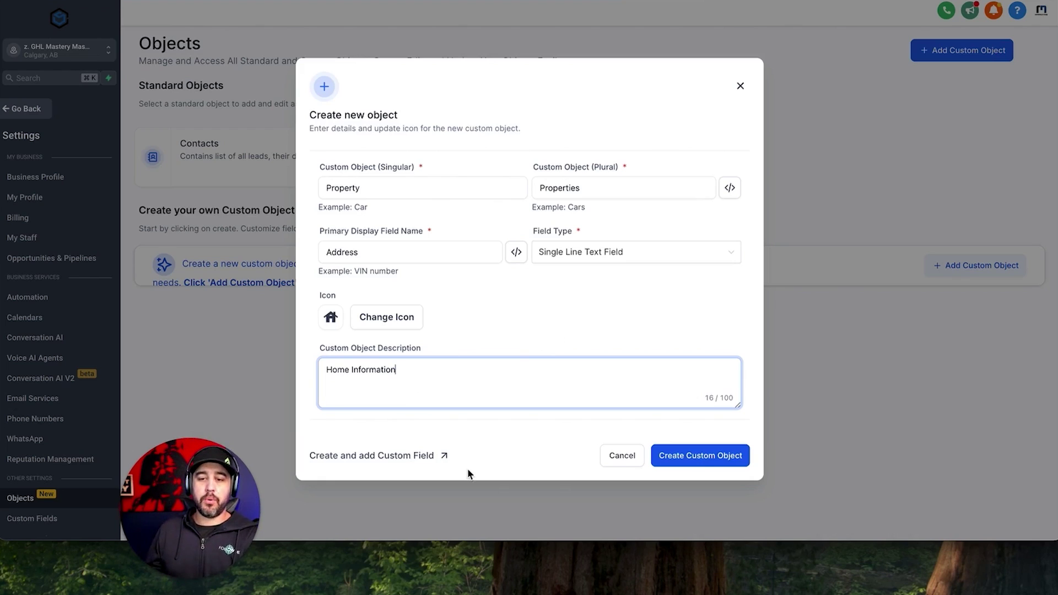
pyautogui.click(365, 462)
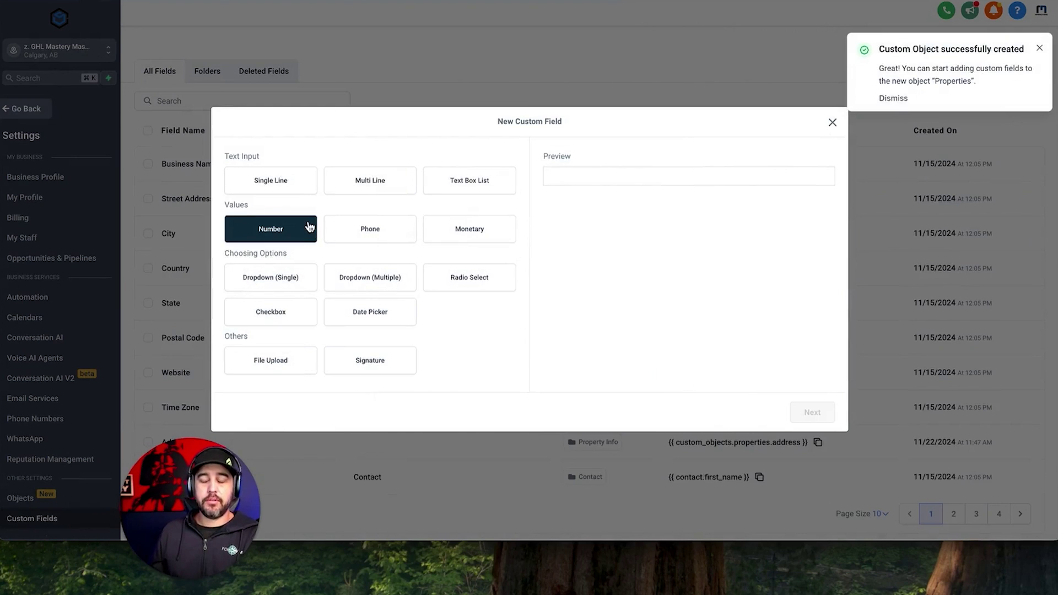
# Add a Square Footage number field on Property in the Property Info group.
pyautogui.click(272, 235)
pyautogui.click(829, 414)
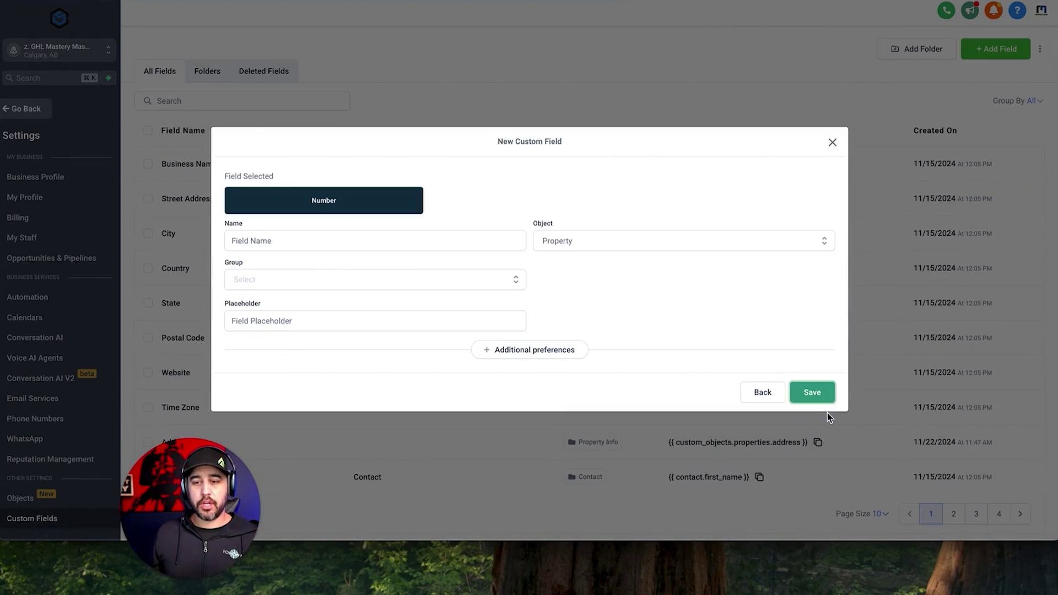
pyautogui.click(319, 238)
pyautogui.write('Square ')
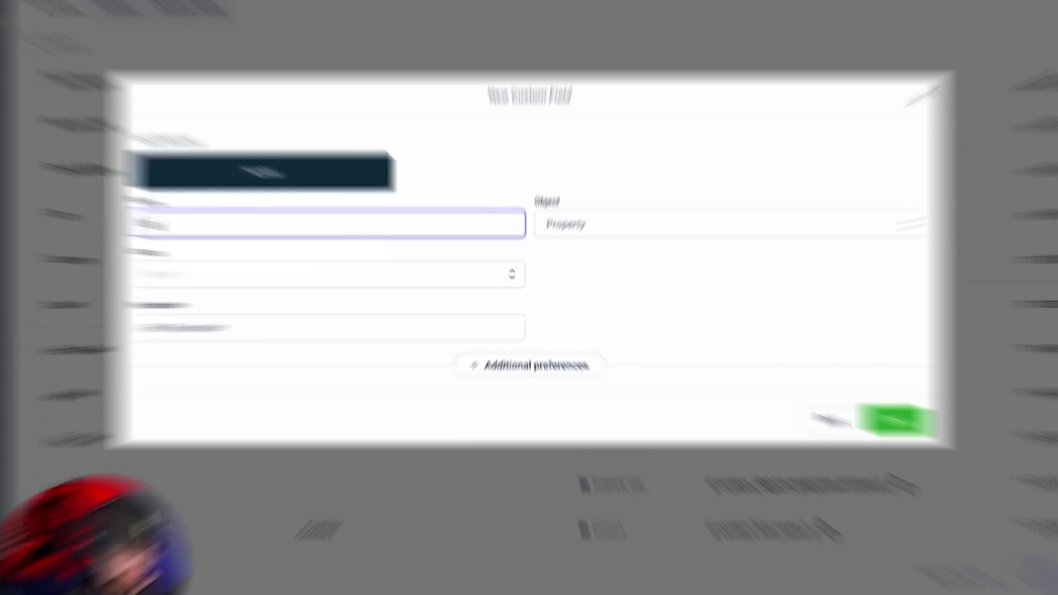
pyautogui.write('Footage')
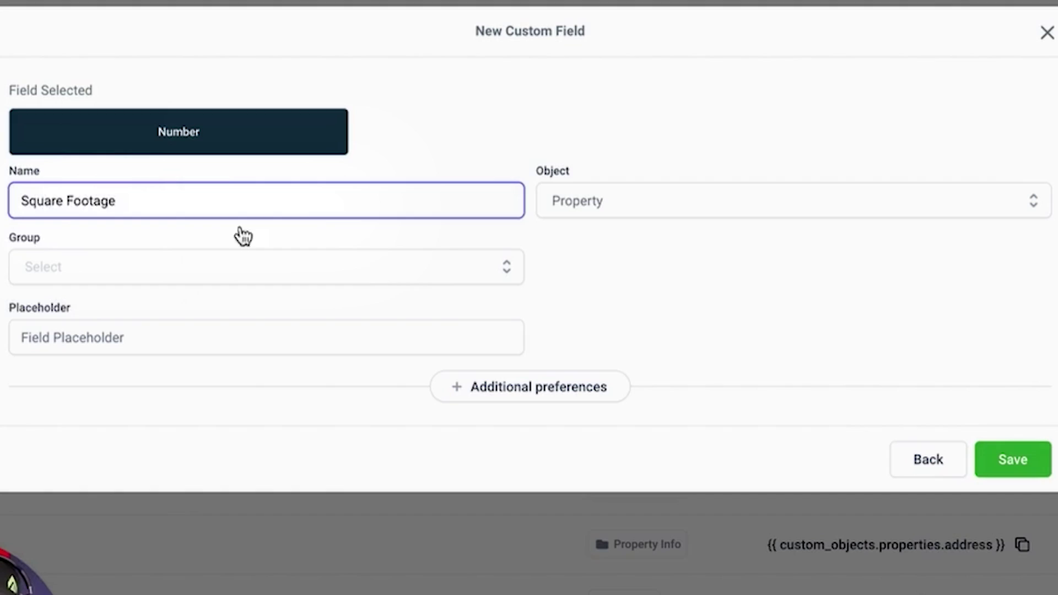
pyautogui.click(554, 180)
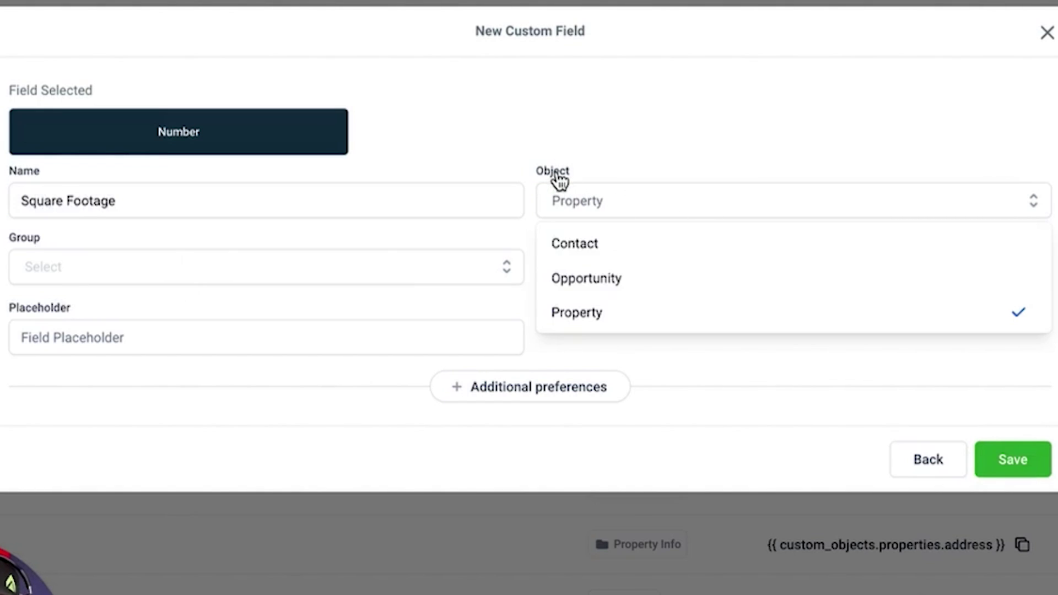
pyautogui.click(611, 312)
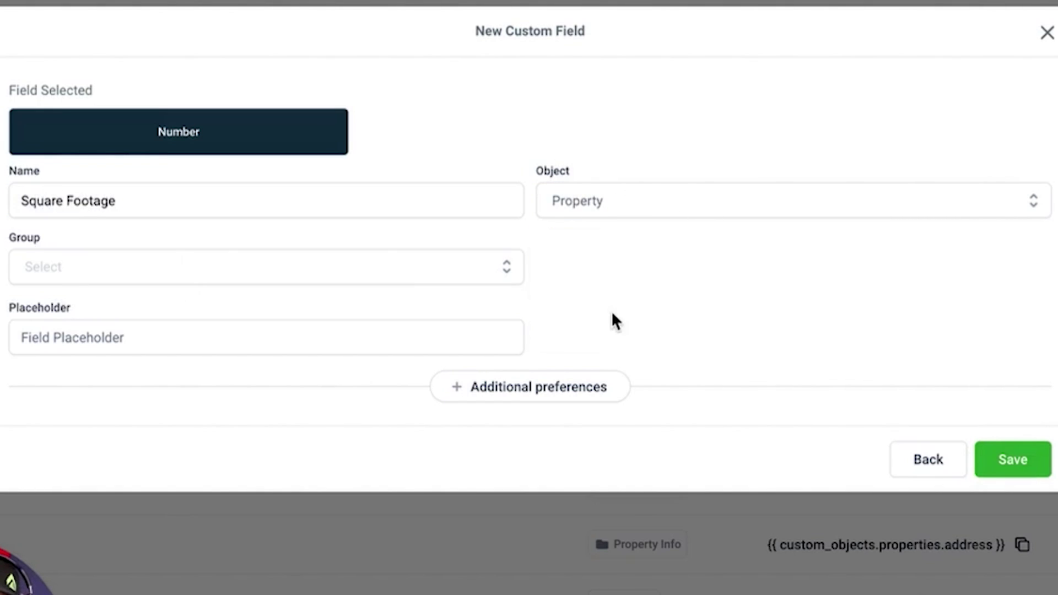
pyautogui.click(502, 268)
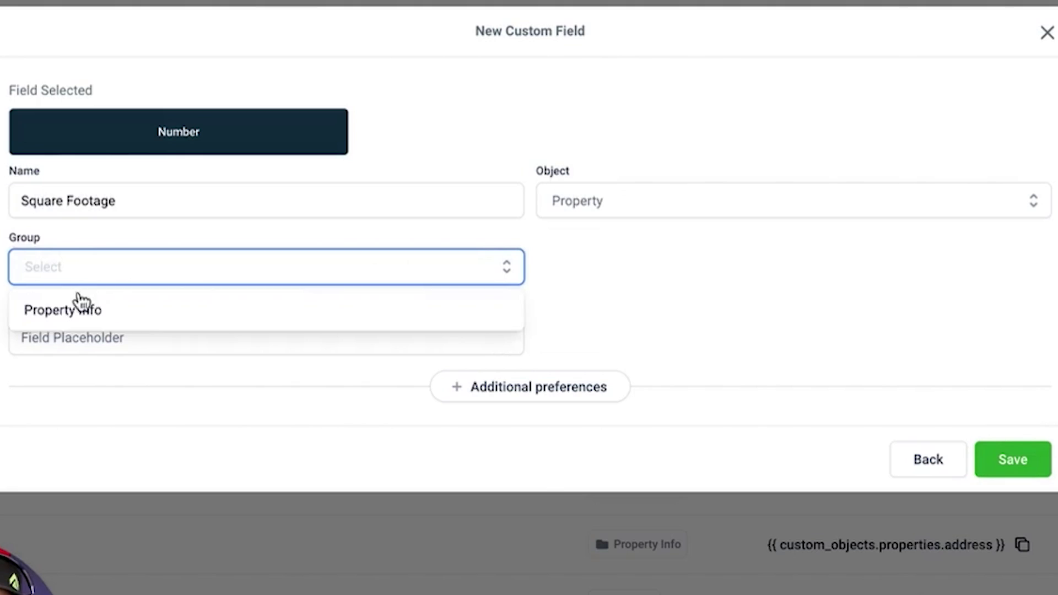
pyautogui.click(88, 307)
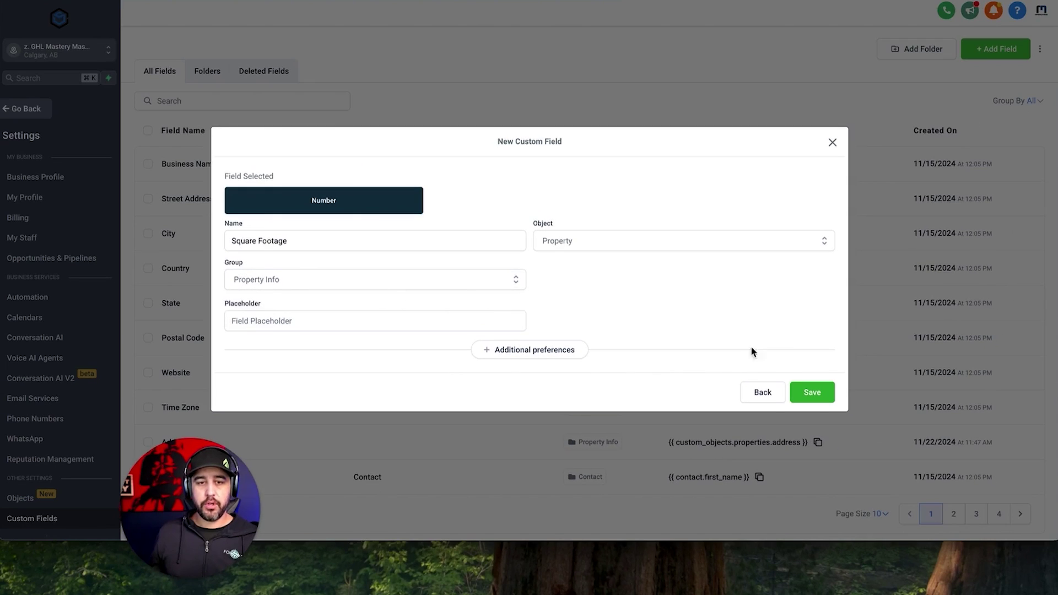
pyautogui.click(814, 401)
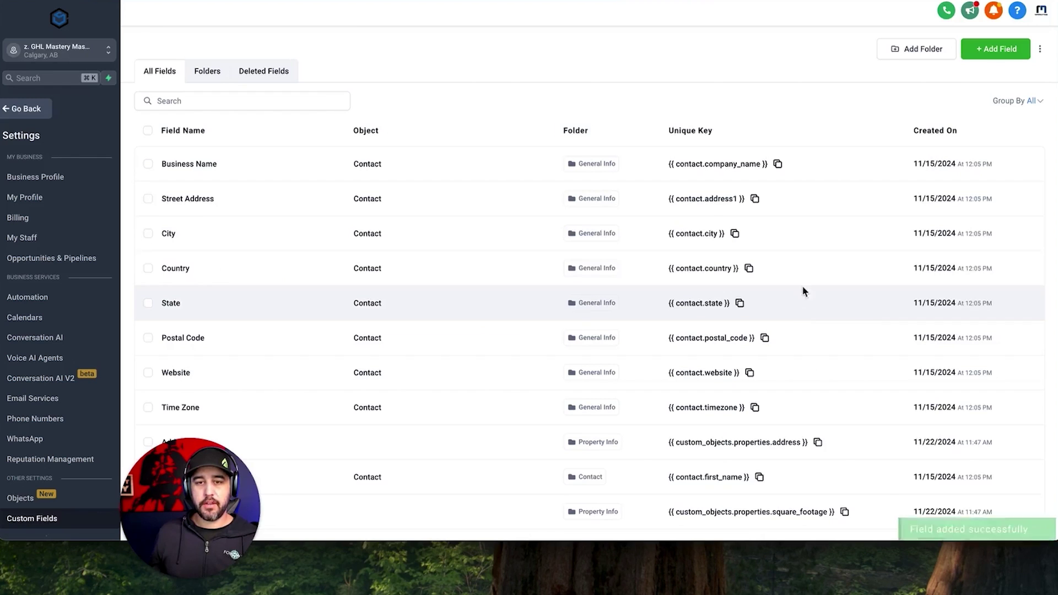
# Add a Total Bedrooms number field in the Property Info group.
pyautogui.click(996, 51)
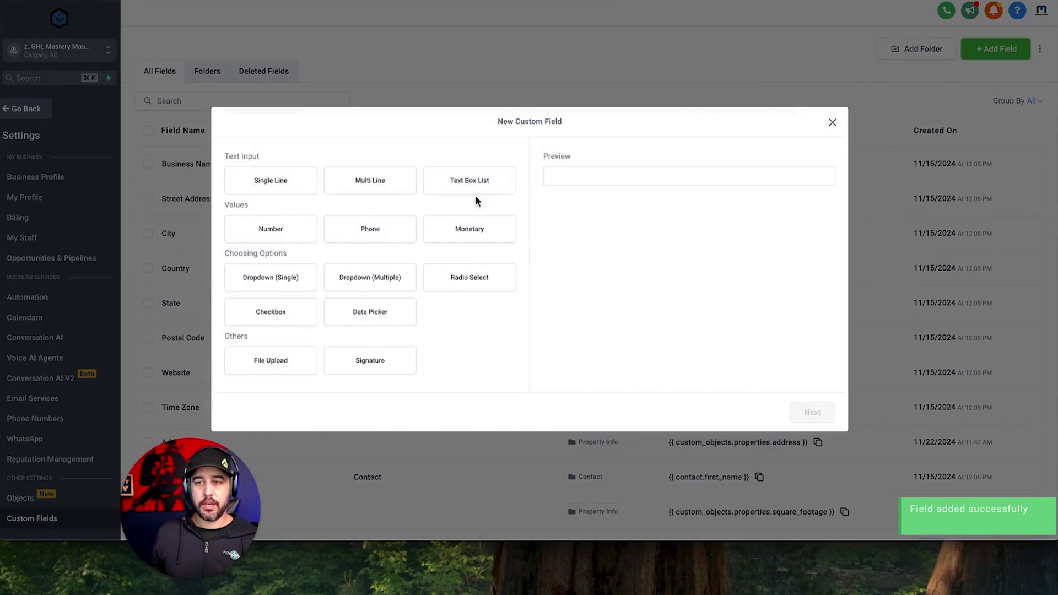
pyautogui.click(270, 229)
pyautogui.click(812, 414)
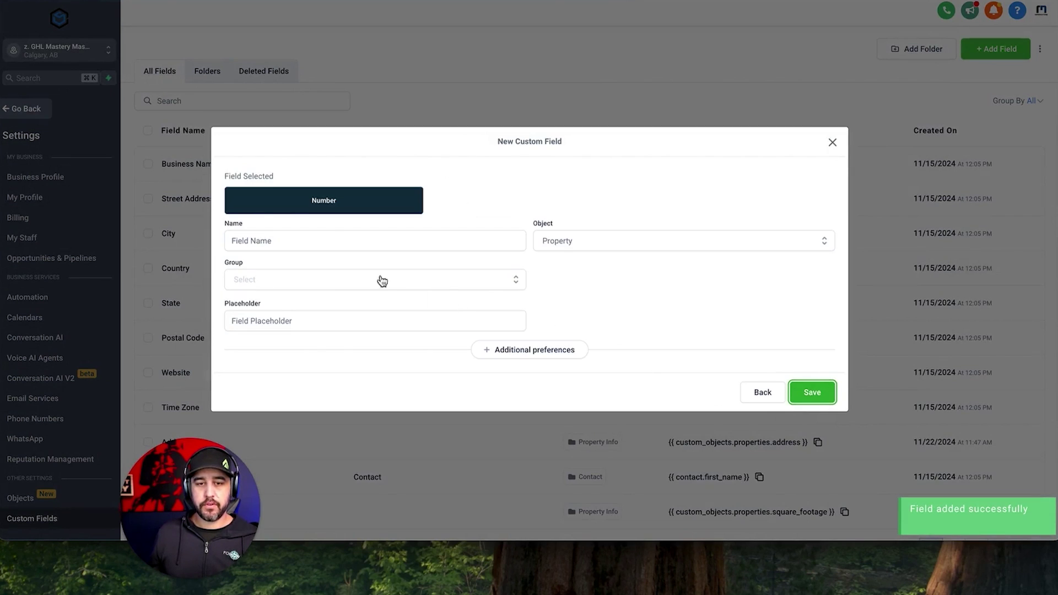
pyautogui.click(325, 238)
pyautogui.write('Total ')
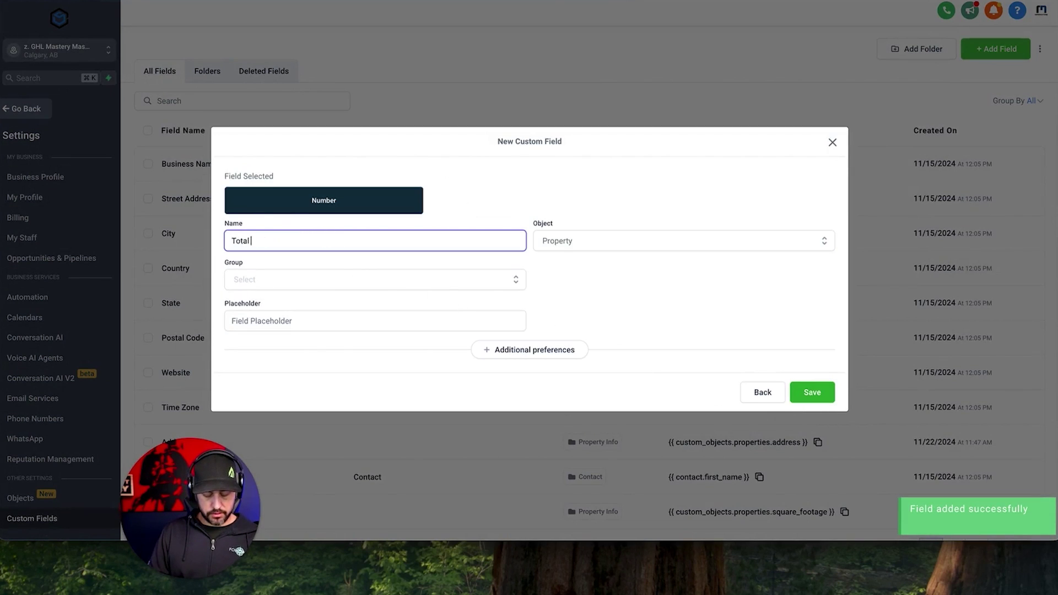
pyautogui.write('Bedrooms')
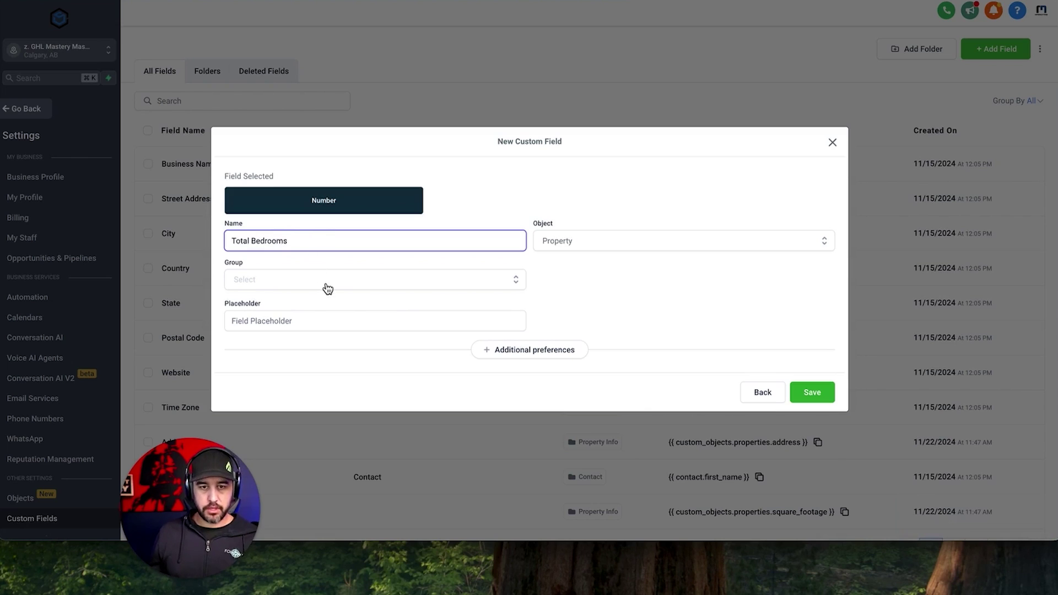
pyautogui.click(326, 284)
pyautogui.click(296, 305)
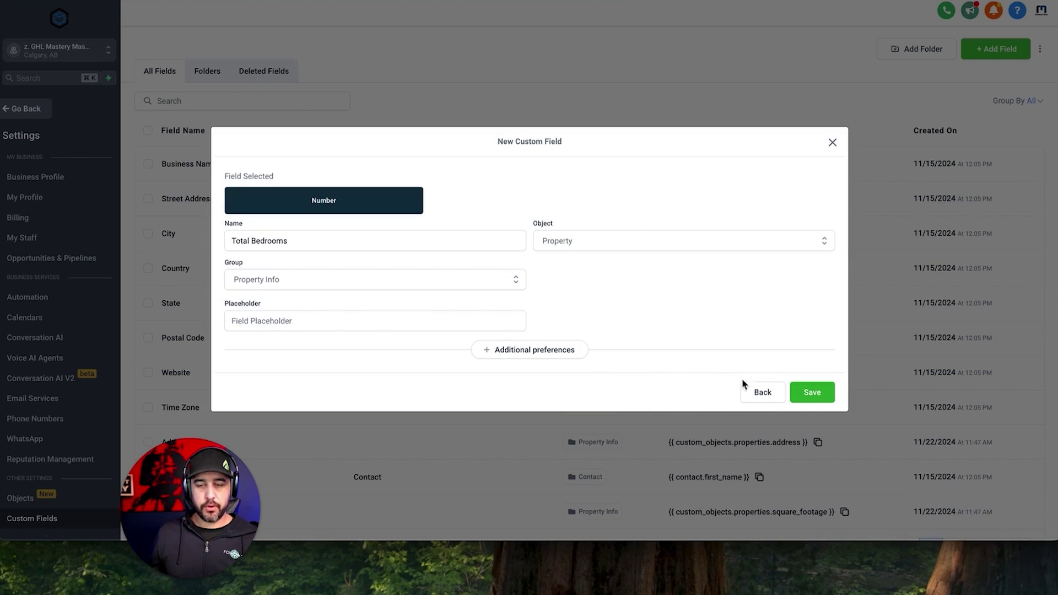
pyautogui.click(800, 397)
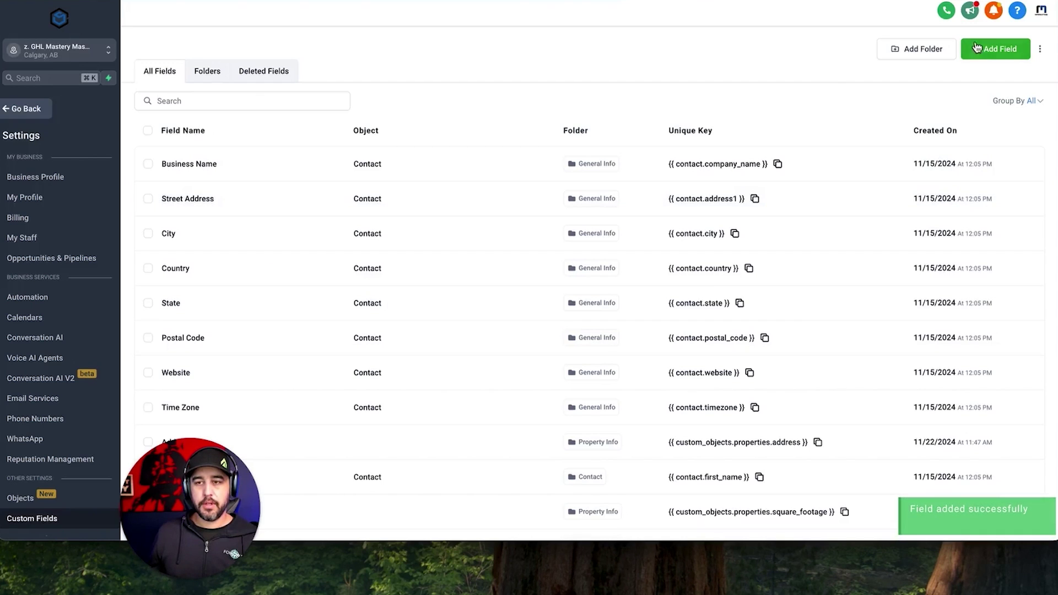
# Add a Total Bathrooms number field in the Property Info group.
pyautogui.click(977, 47)
pyautogui.click(469, 229)
pyautogui.click(296, 229)
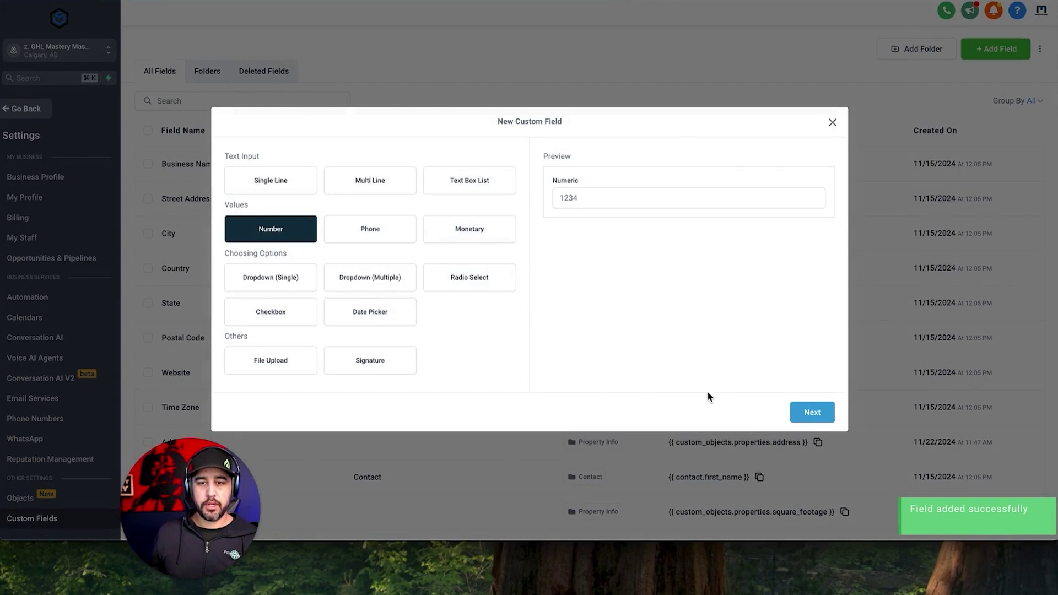
pyautogui.click(813, 412)
pyautogui.click(355, 247)
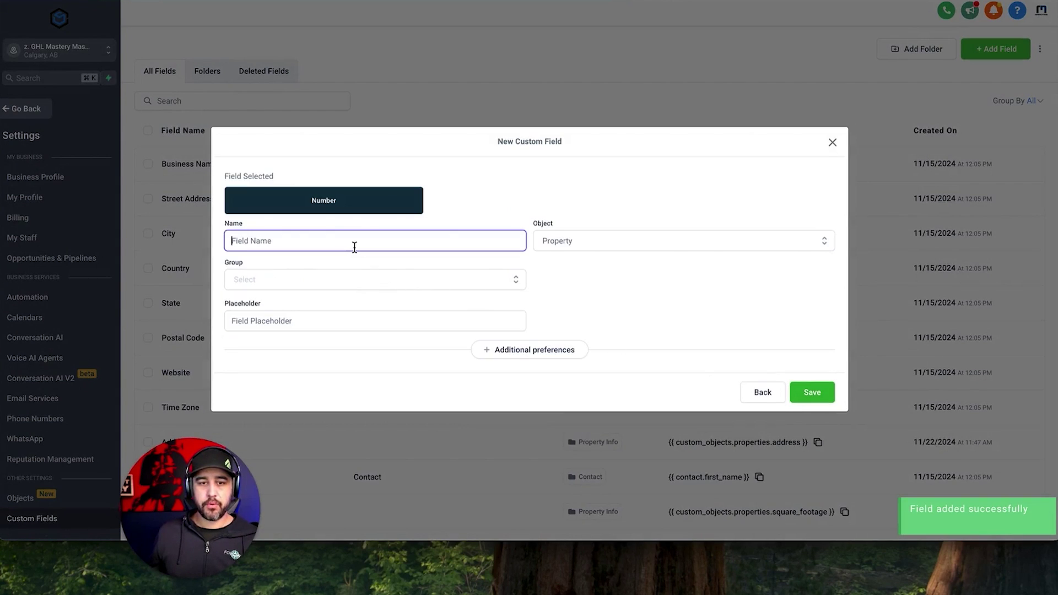
pyautogui.write('Total Bathrooms')
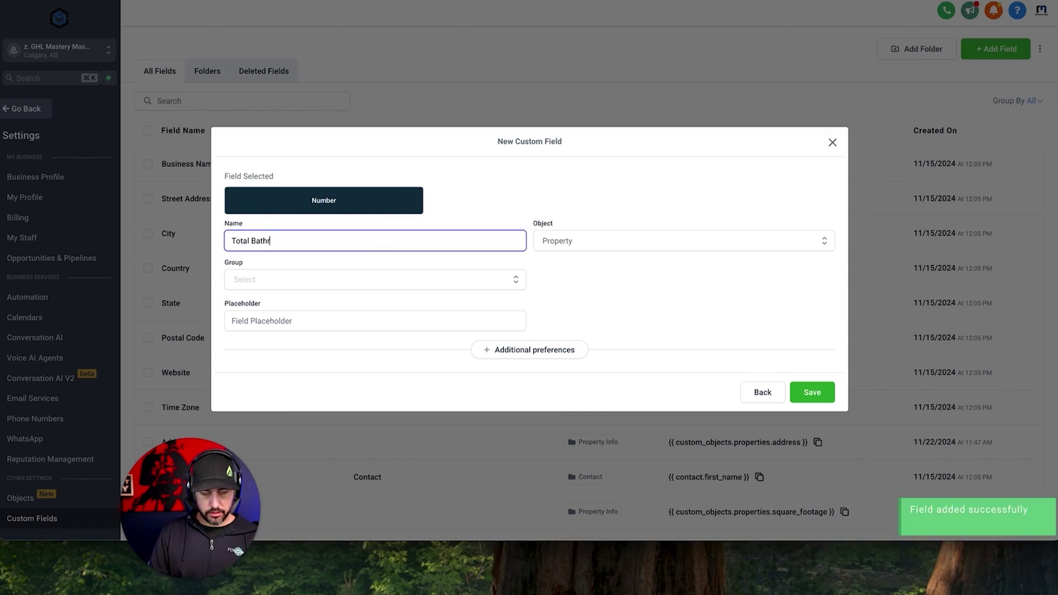
pyautogui.press('Tab')
pyautogui.press('Tab')
pyautogui.click(341, 278)
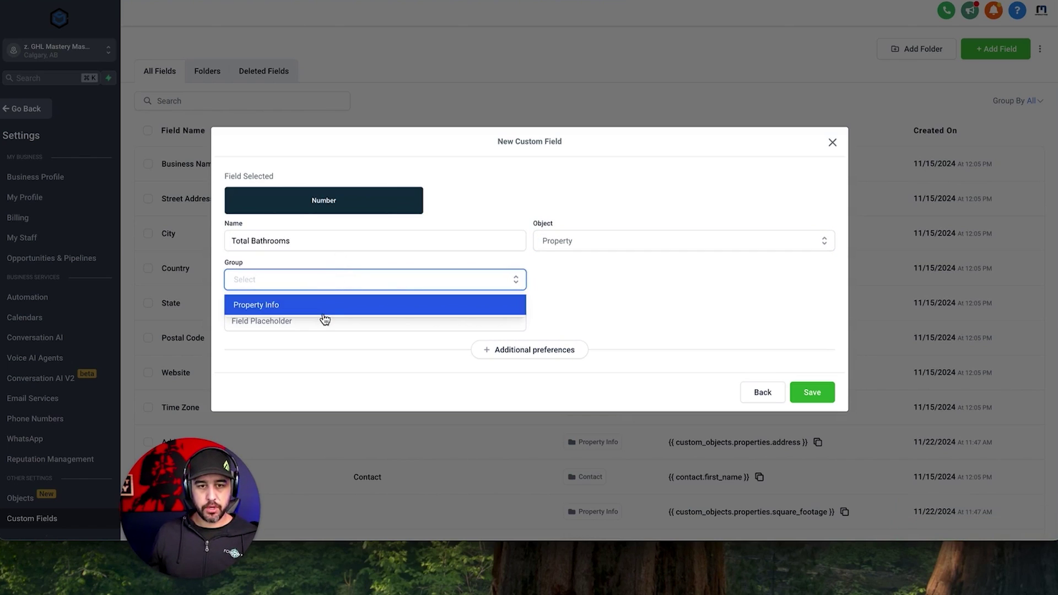
pyautogui.click(327, 304)
pyautogui.click(816, 394)
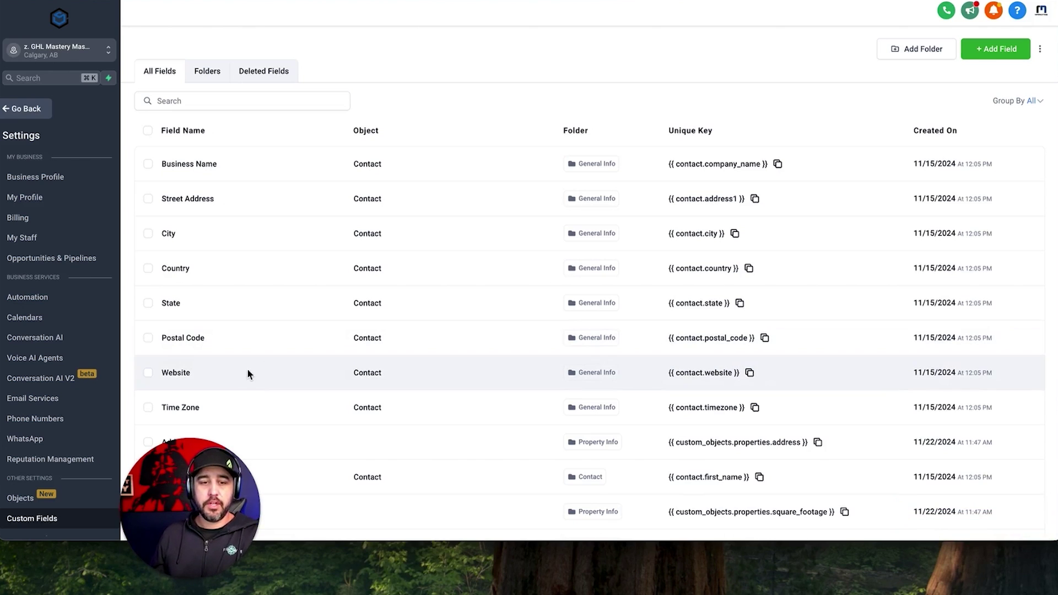
# On the Contacts object, create an association to Properties labelled 'Owner'.
pyautogui.click(46, 505)
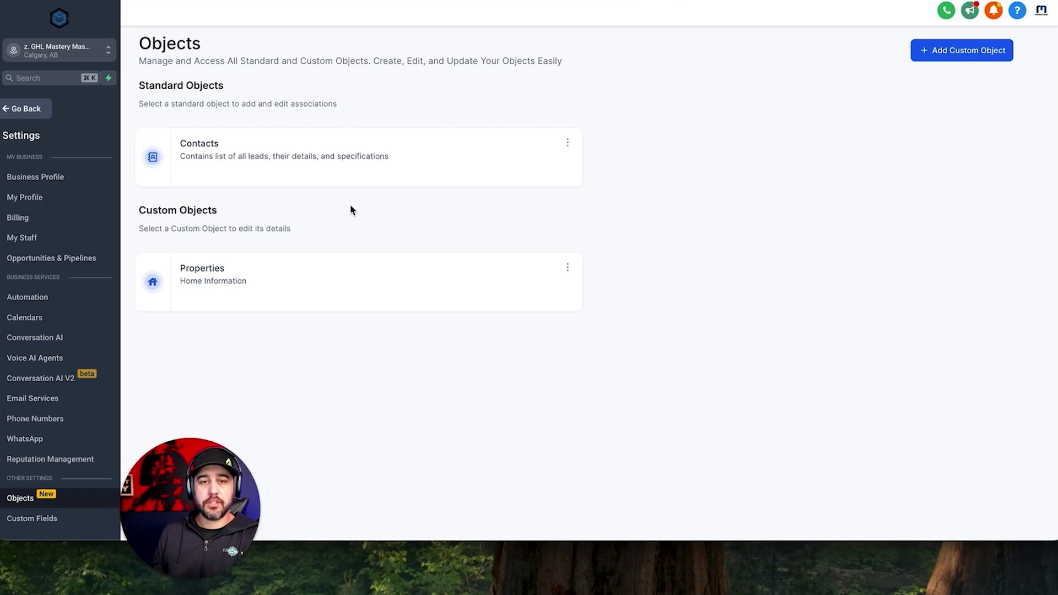
pyautogui.click(347, 164)
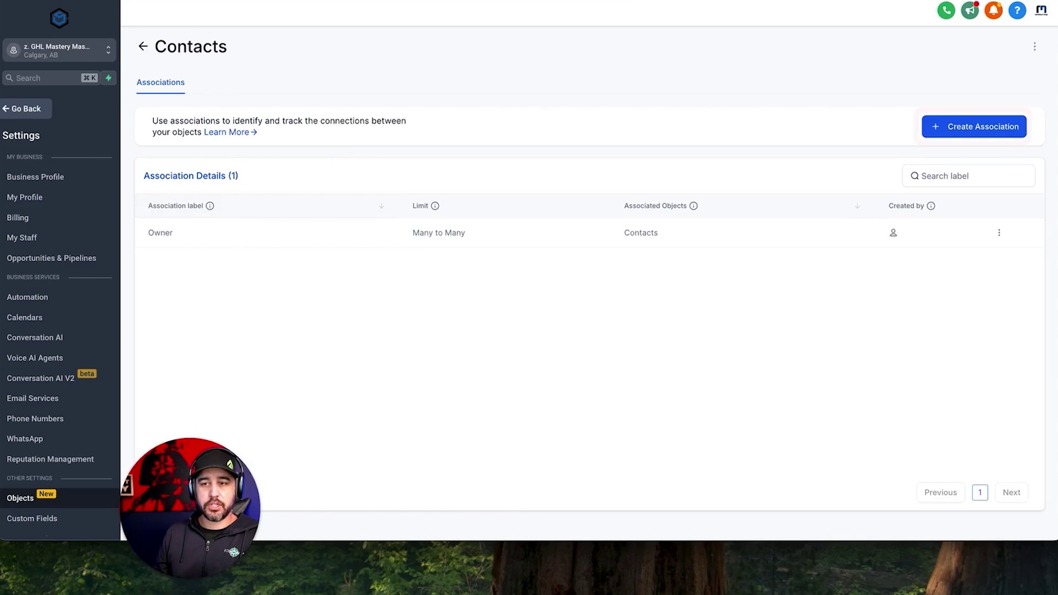
pyautogui.click(966, 130)
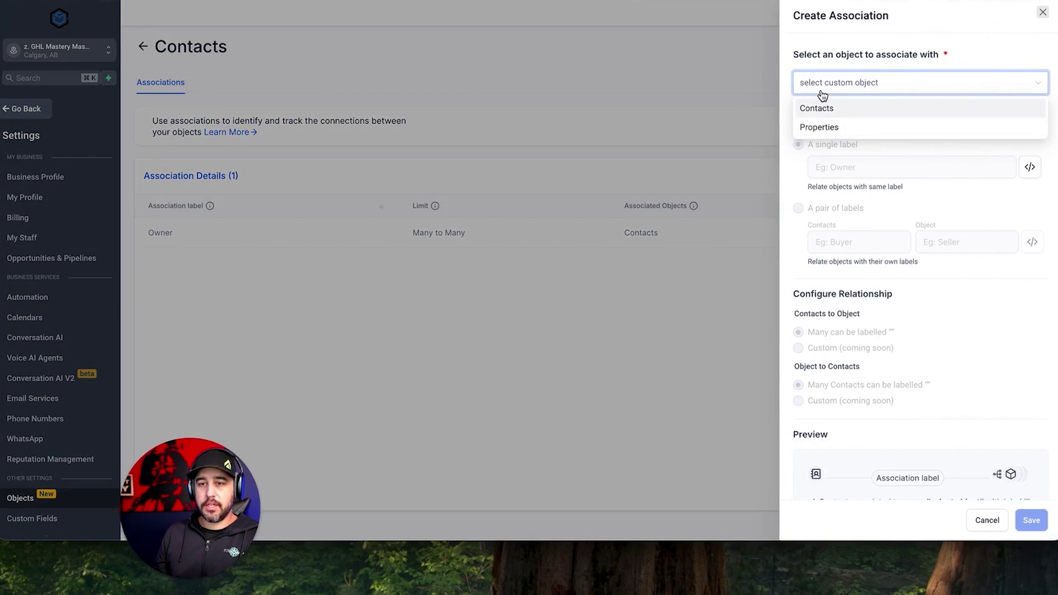
pyautogui.click(831, 129)
pyautogui.click(847, 162)
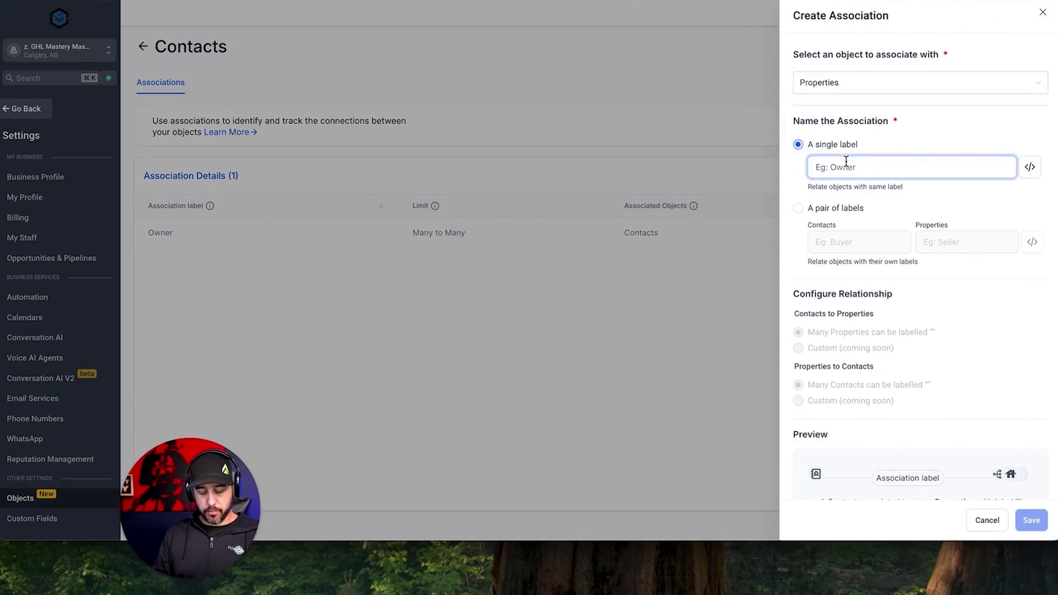
pyautogui.write('Owner')
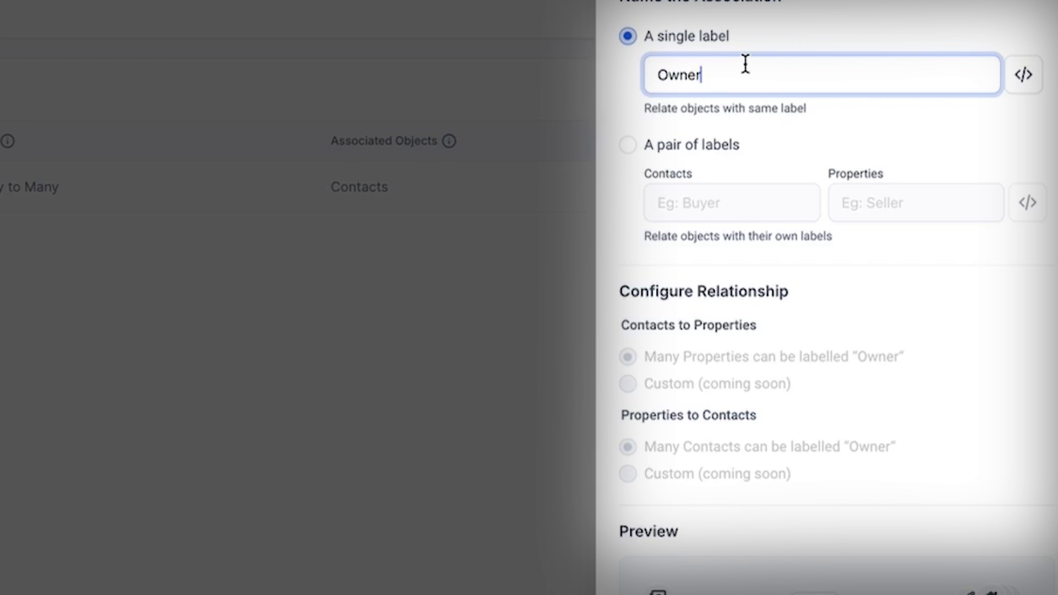
pyautogui.scroll(-3, 746, 64)
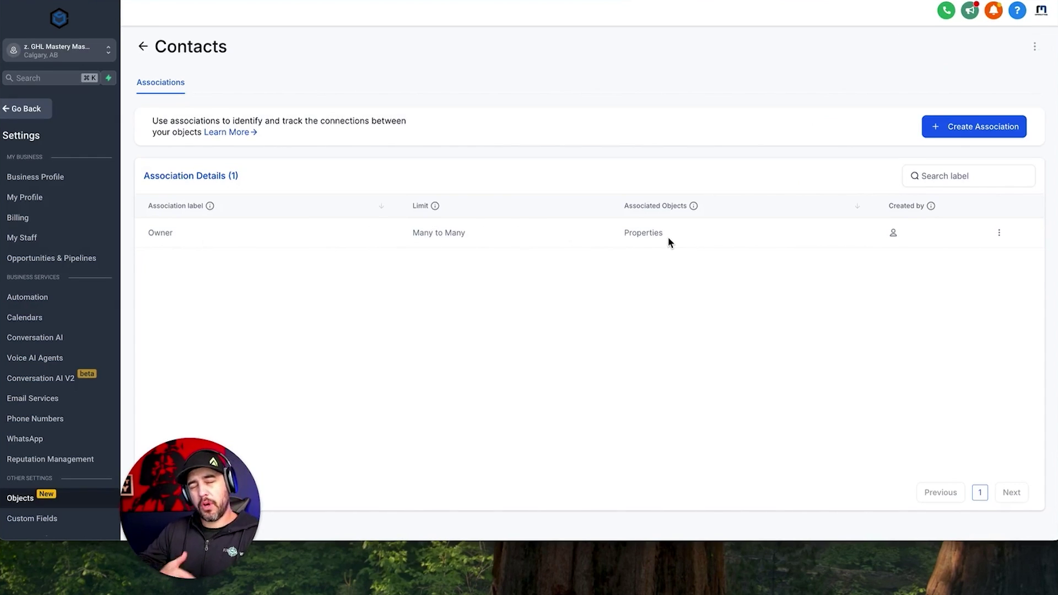
# Save a Contacts-to-Contacts association labelled 'Co Owner', then return to Contacts.
pyautogui.click(952, 133)
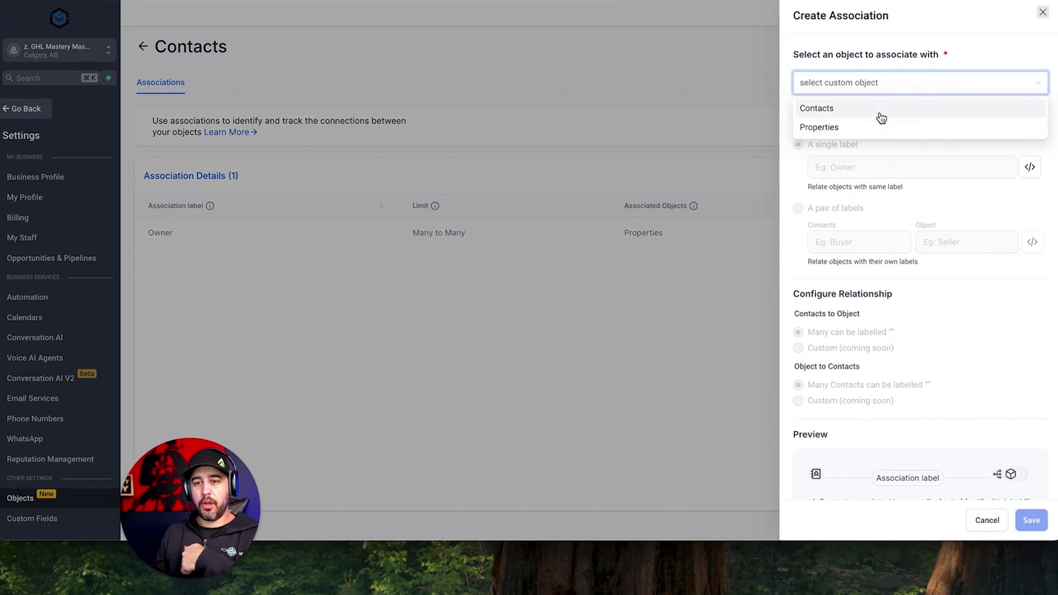
pyautogui.click(881, 115)
pyautogui.click(867, 166)
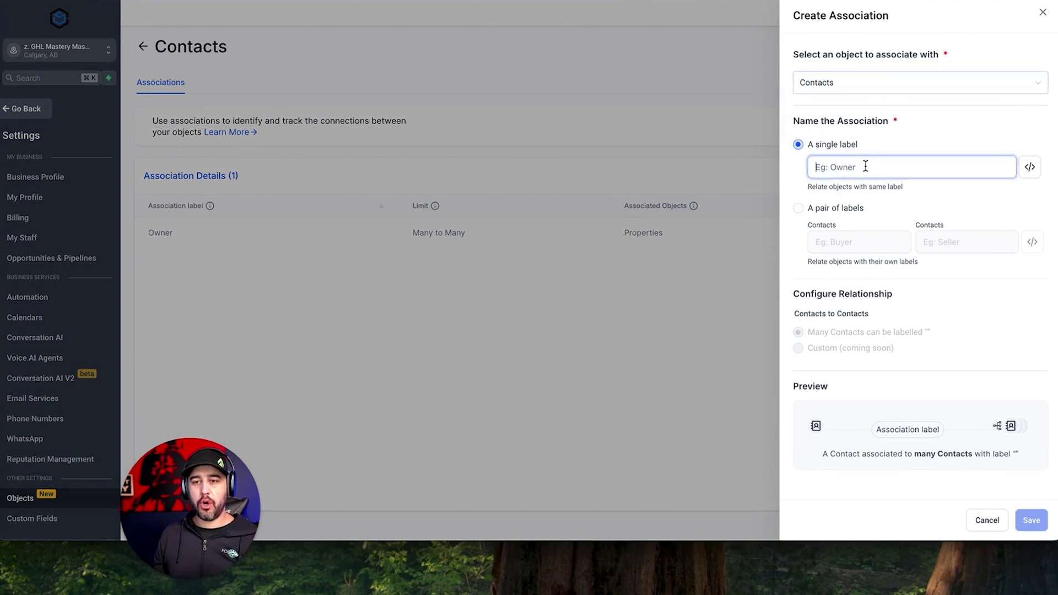
pyautogui.write('Co Owner')
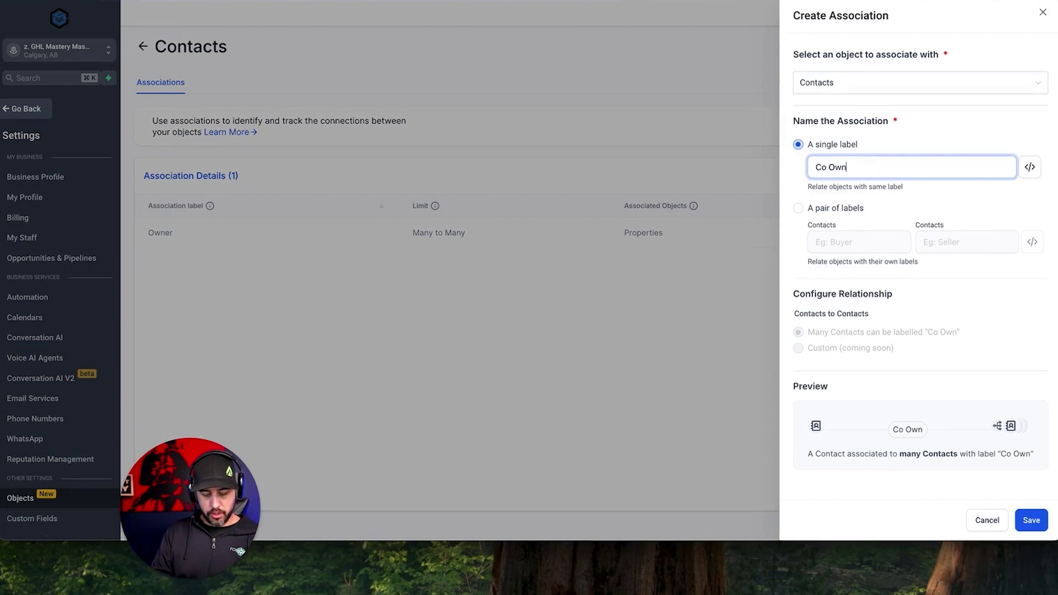
pyautogui.click(1032, 520)
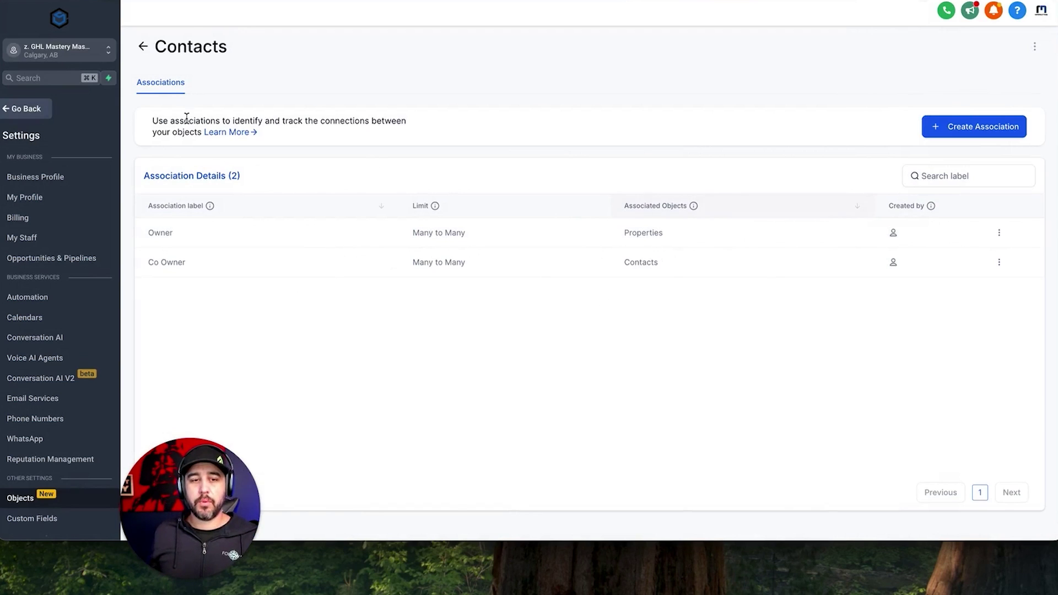
pyautogui.click(19, 110)
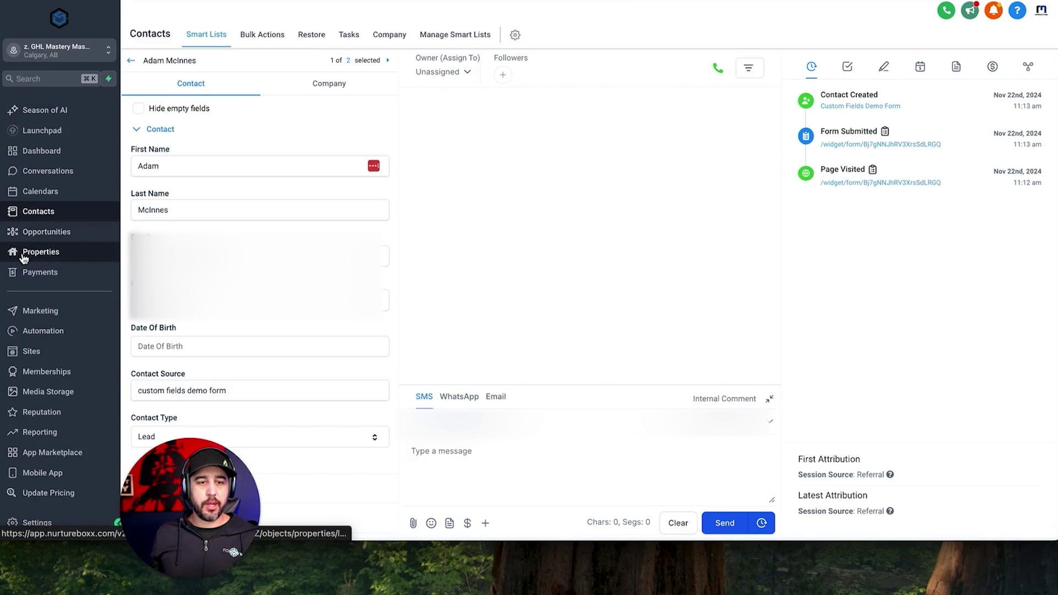
# Add a new Property record with Address '123 Fake Street' and save it.
pyautogui.click(52, 255)
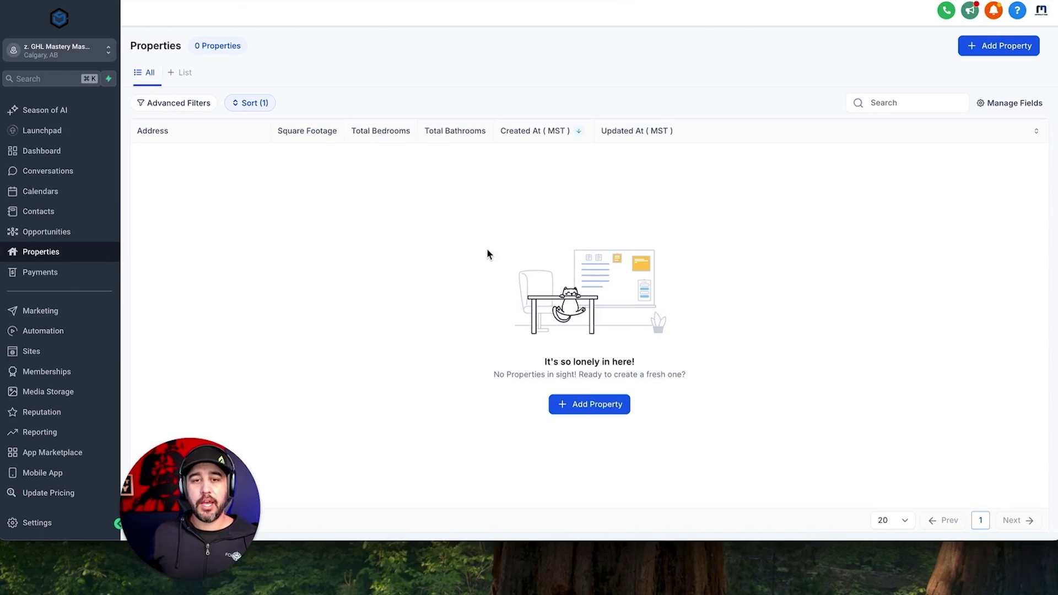
pyautogui.click(591, 410)
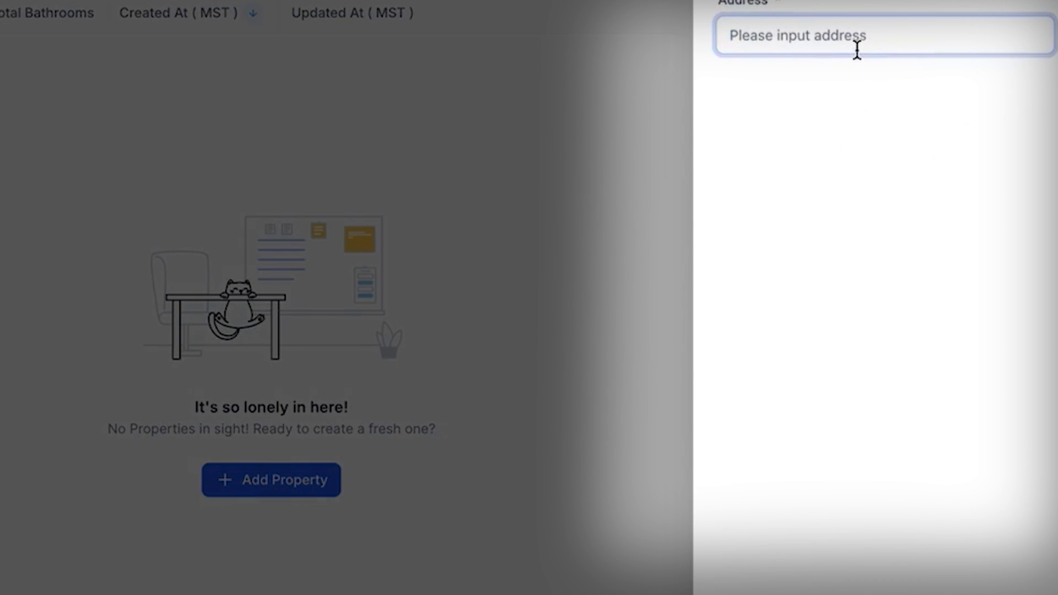
pyautogui.write('1')
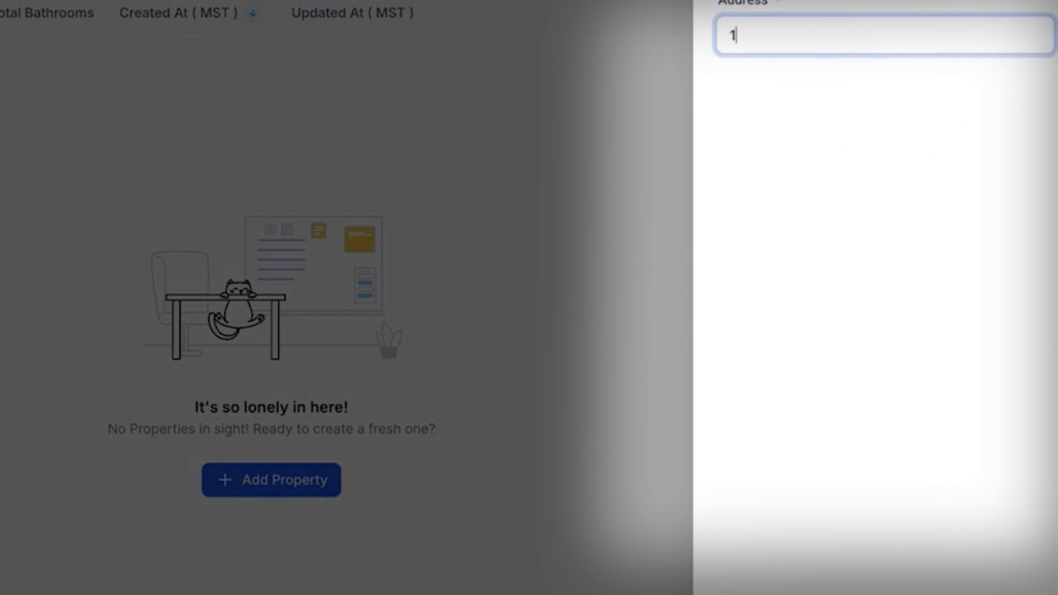
pyautogui.write('23 Fake Street')
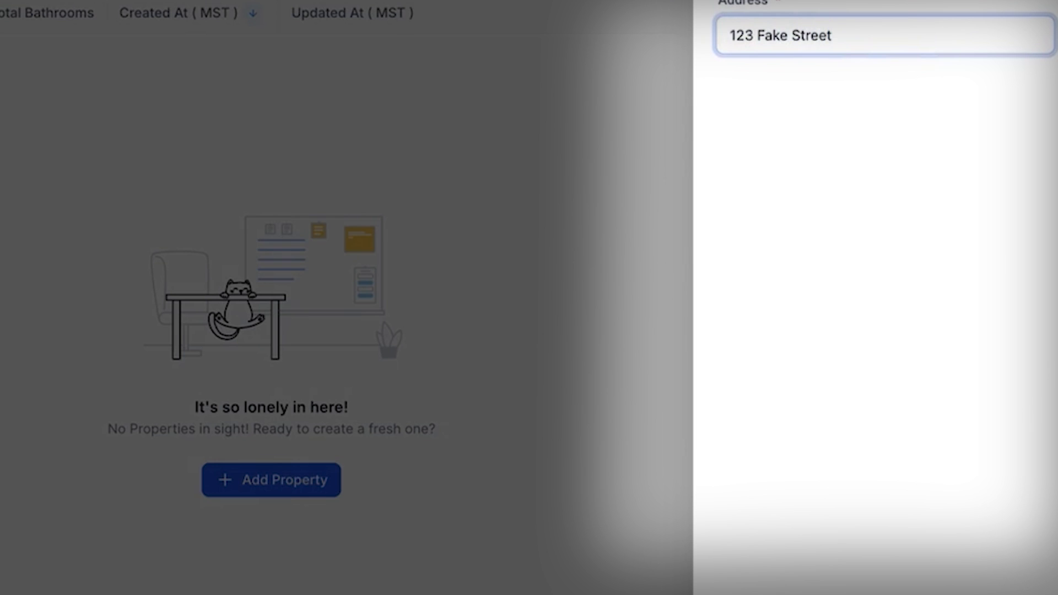
pyautogui.click(986, 594)
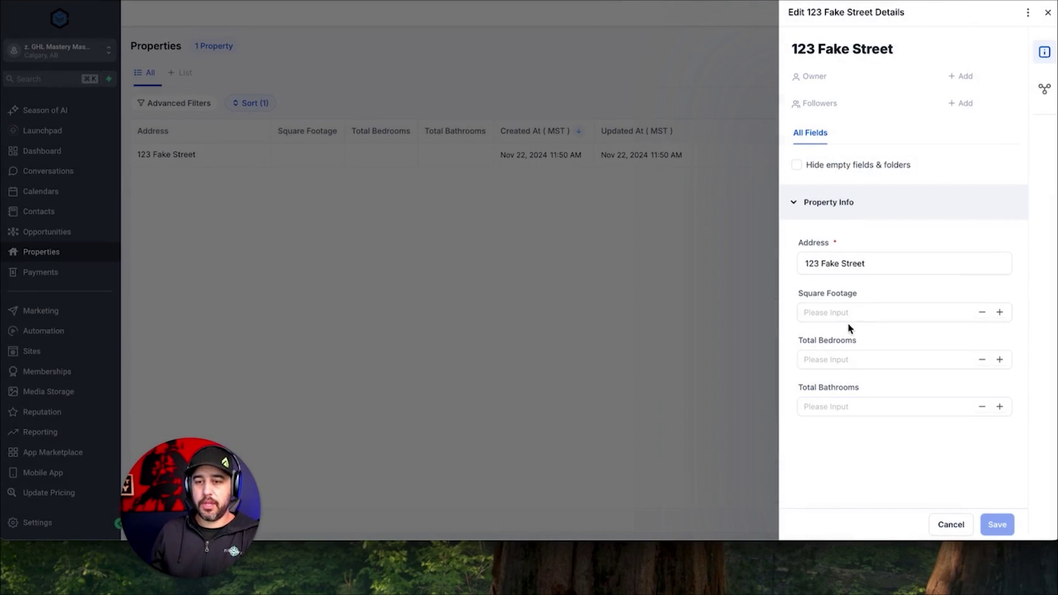
# Enter Square Footage 2500, Total Bedrooms 4, Total Bathrooms 3, save, and close the editor.
pyautogui.click(848, 317)
pyautogui.write('2500')
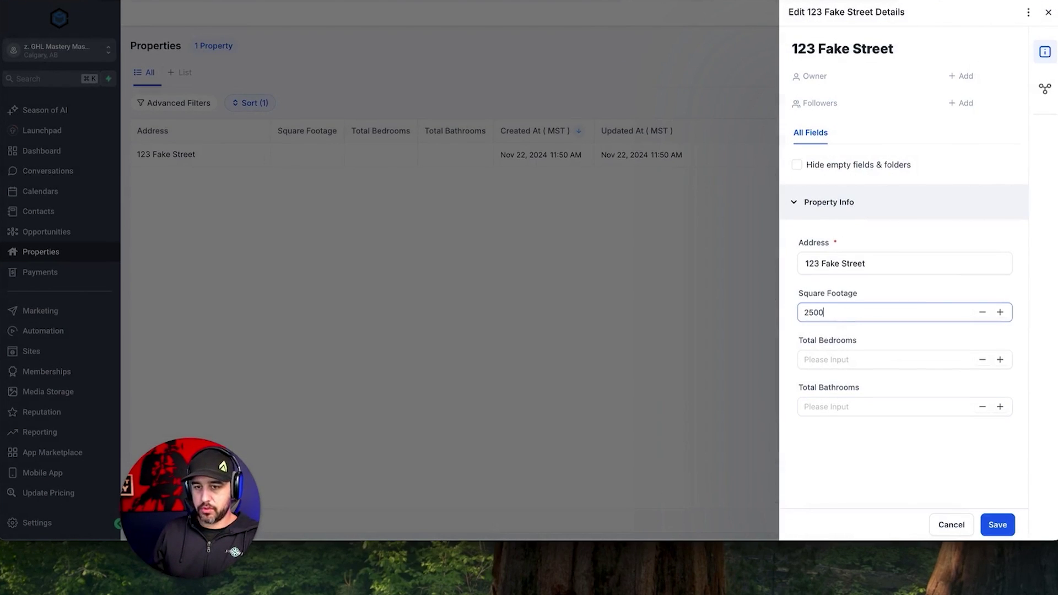
pyautogui.click(844, 361)
pyautogui.write('4')
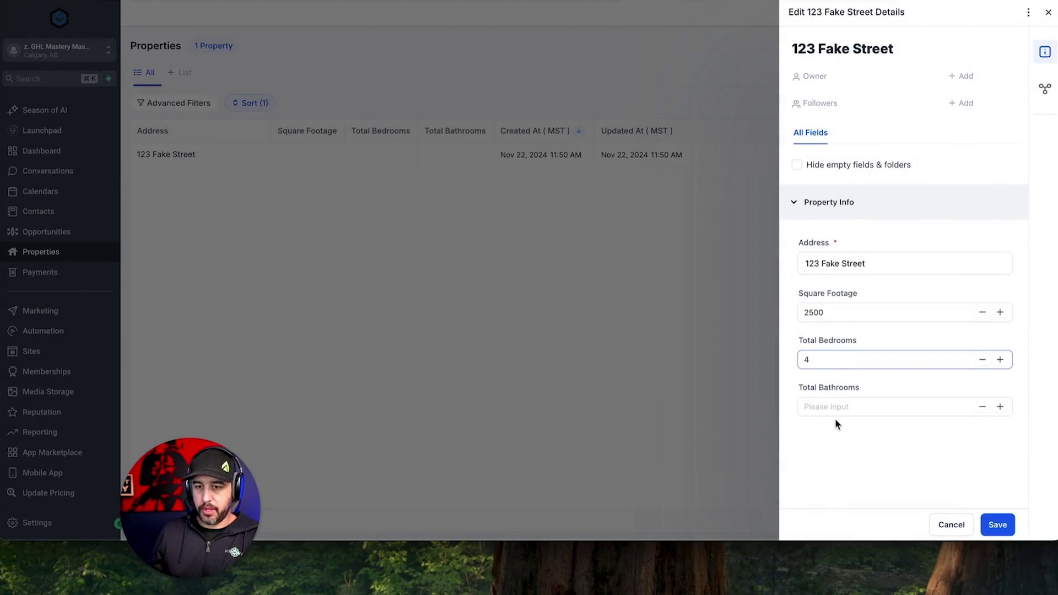
pyautogui.click(833, 407)
pyautogui.write('3')
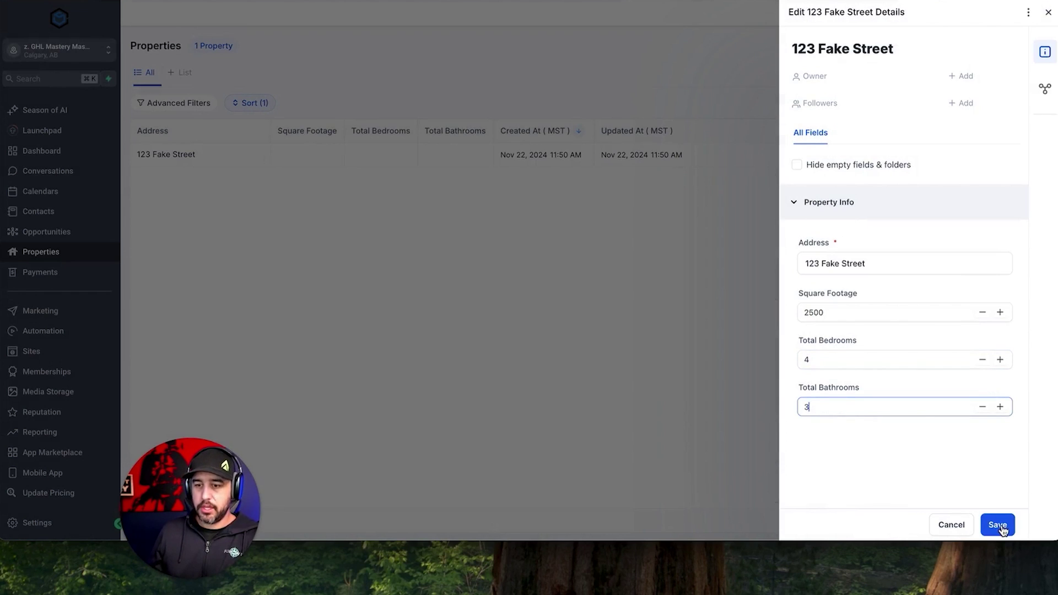
pyautogui.click(999, 525)
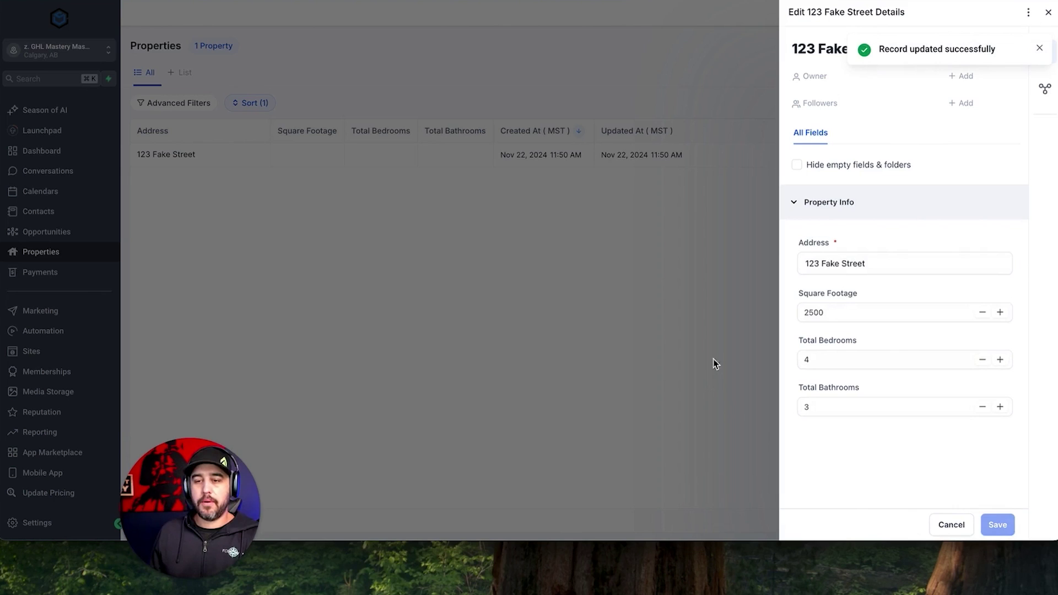
pyautogui.click(1049, 13)
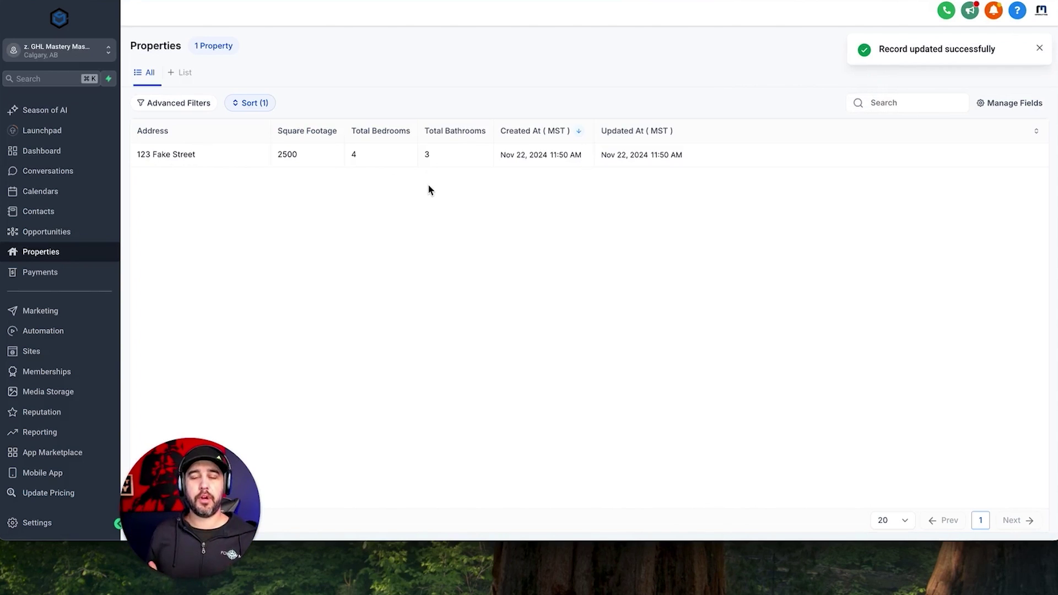
# Open the first contact and associate property 123 Fake Street with it as Owner.
pyautogui.click(80, 217)
pyautogui.click(242, 192)
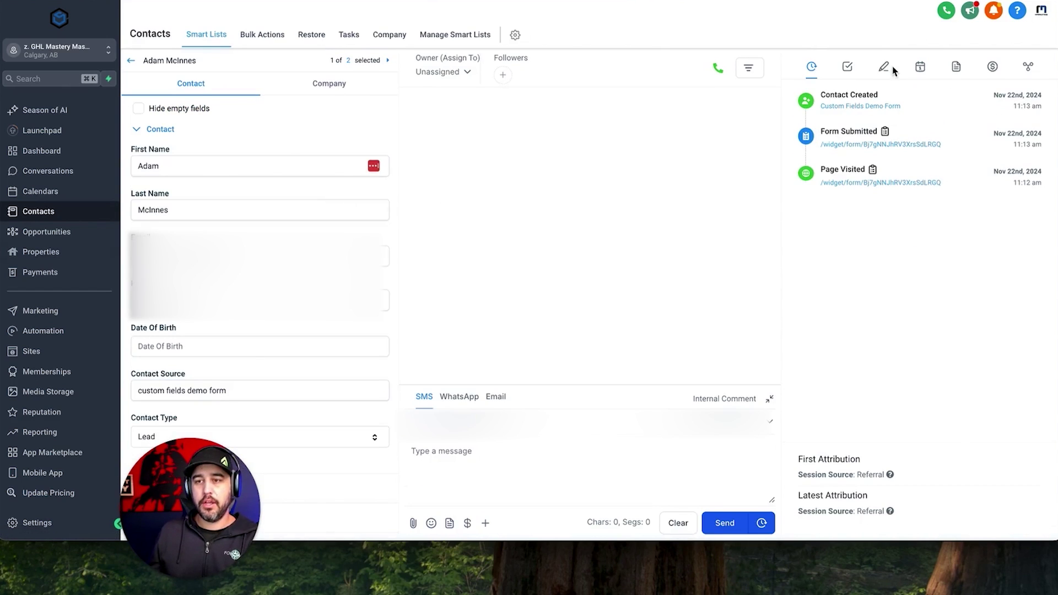
pyautogui.click(1029, 68)
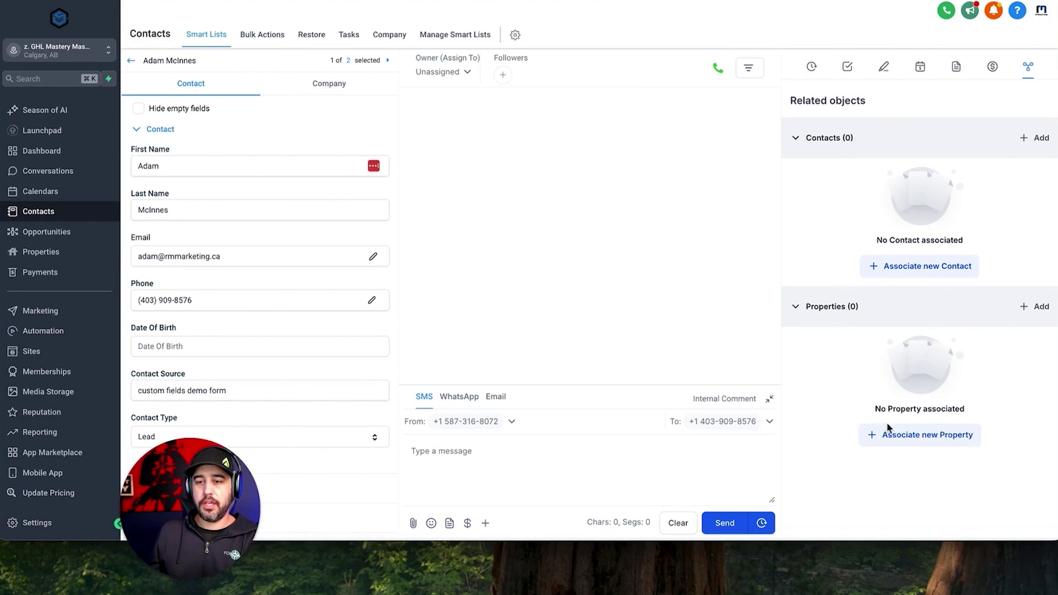
pyautogui.click(902, 441)
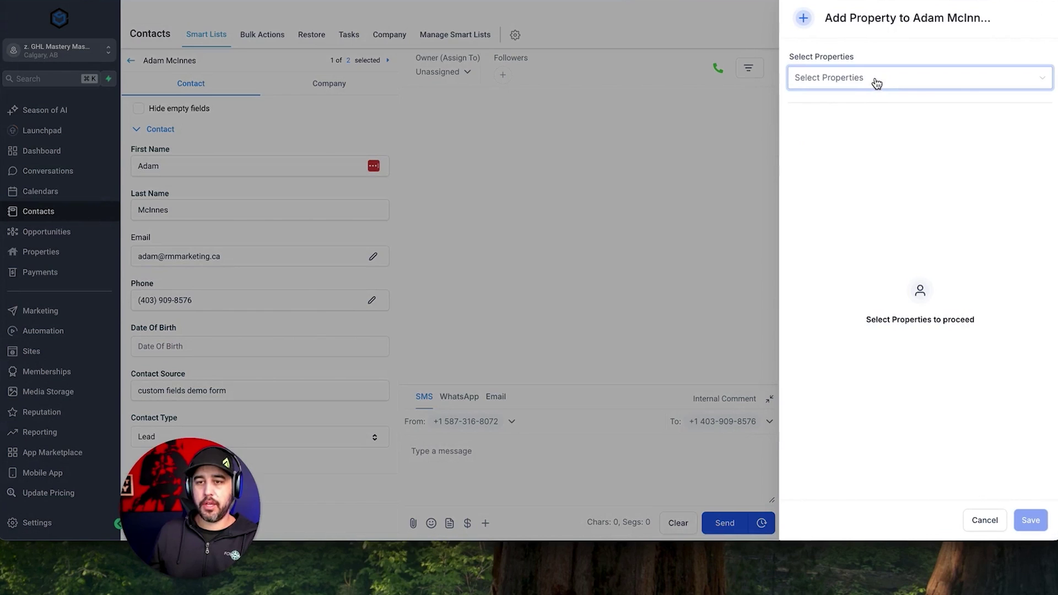
pyautogui.click(876, 81)
pyautogui.write('123')
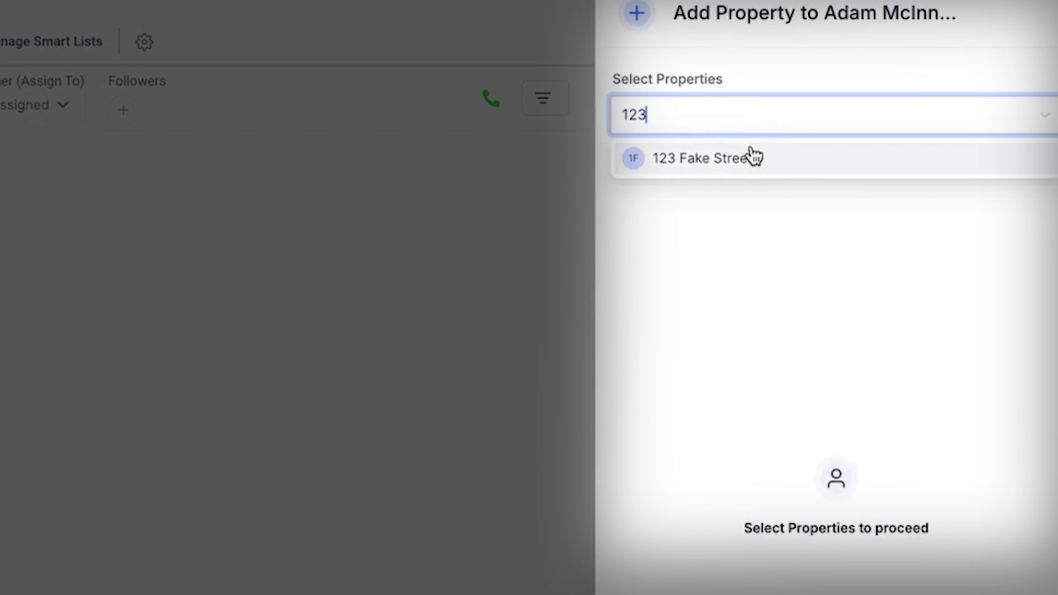
pyautogui.click(871, 102)
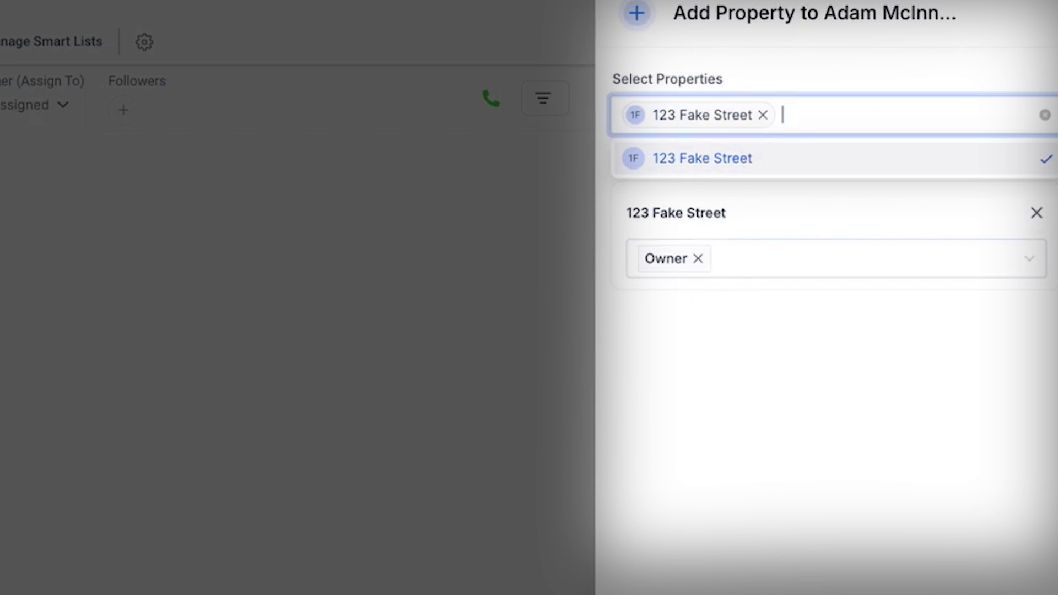
pyautogui.click(774, 590)
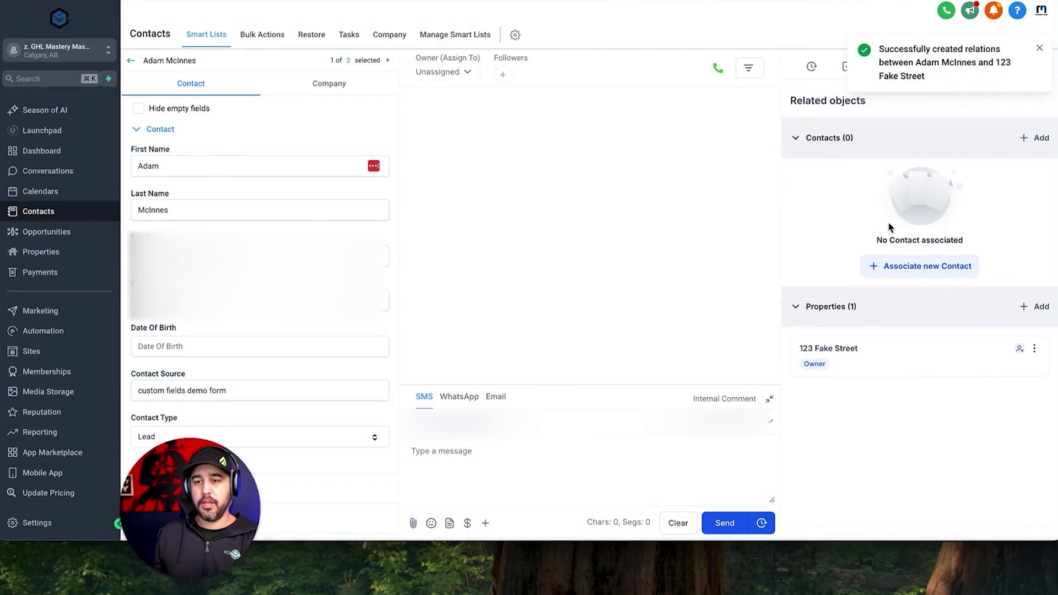
# Associate the second contact as Co Owner, save, and move to the next contact.
pyautogui.click(925, 269)
pyautogui.click(854, 88)
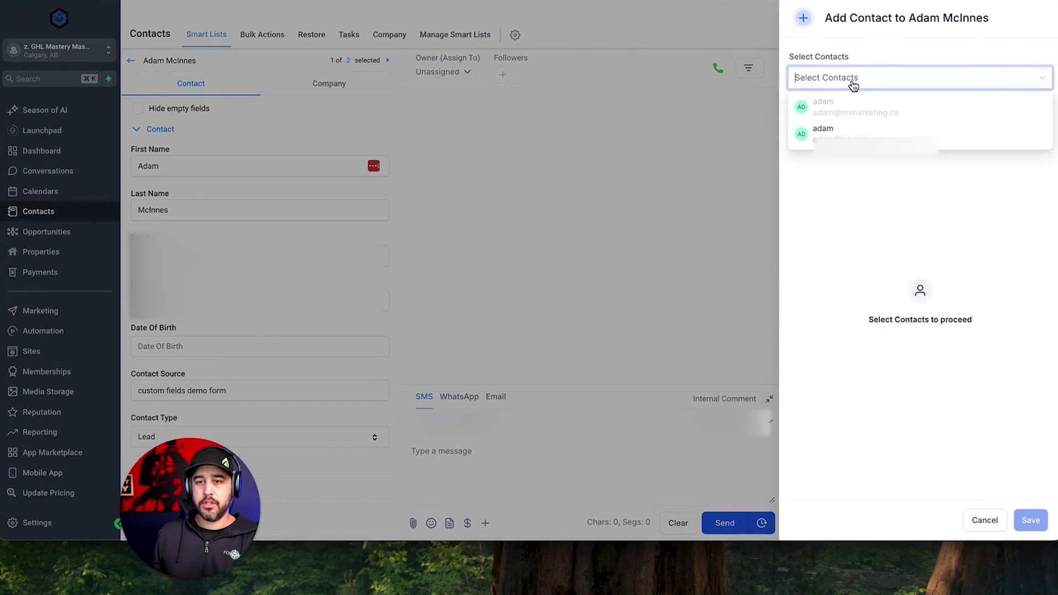
pyautogui.click(860, 134)
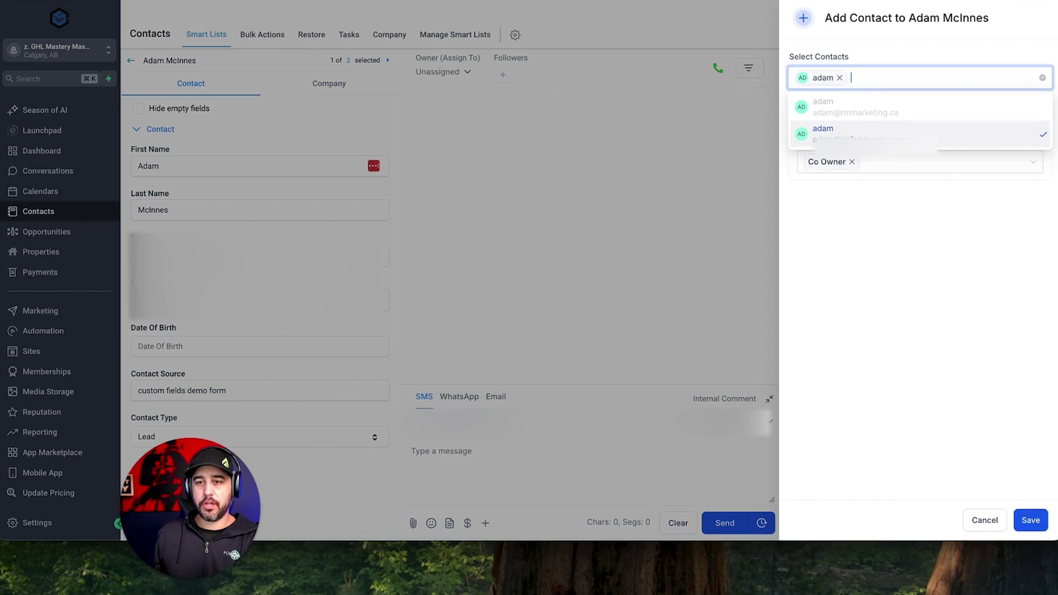
pyautogui.click(877, 232)
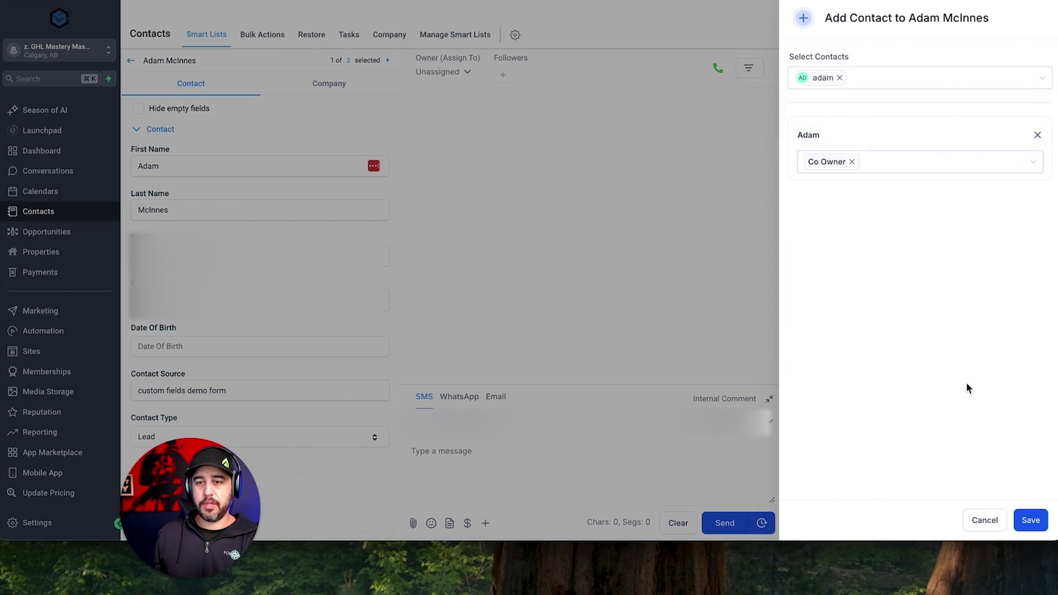
pyautogui.click(1031, 521)
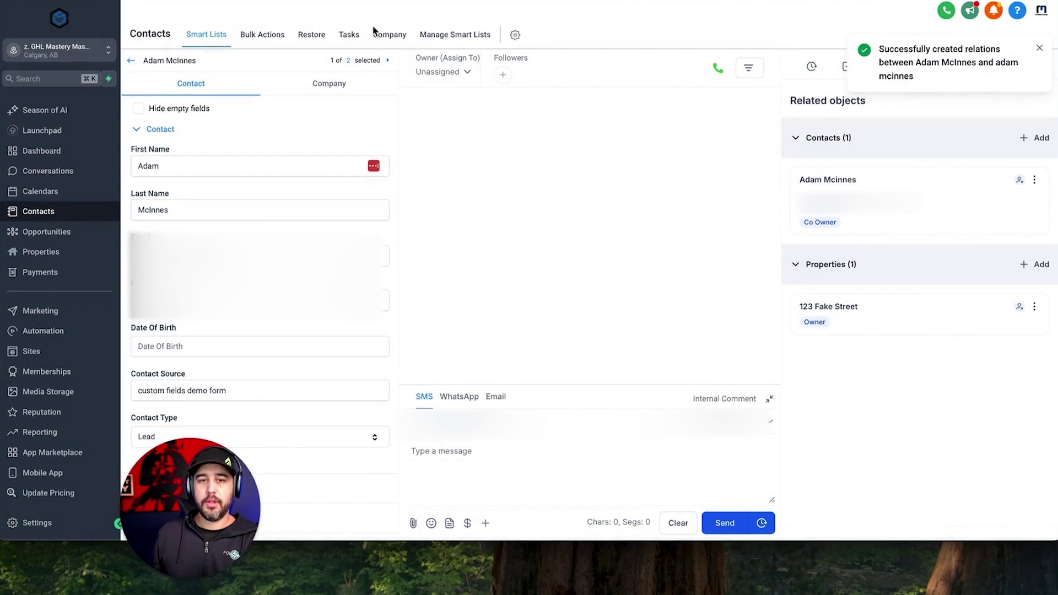
pyautogui.click(388, 61)
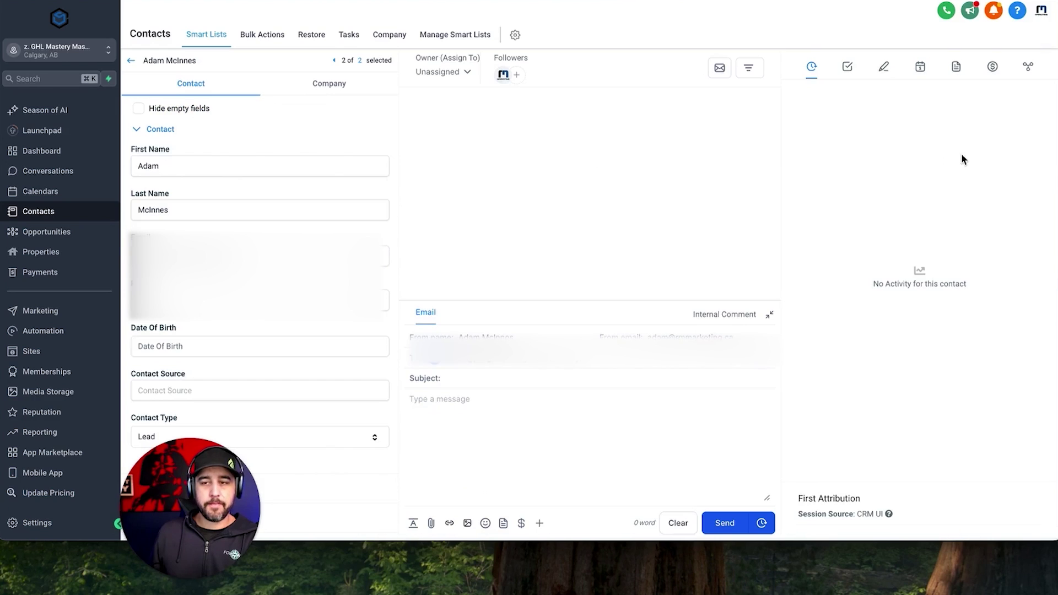
# On the second contact's record, associate property 123 Fake Street as Owner and save.
pyautogui.click(1029, 66)
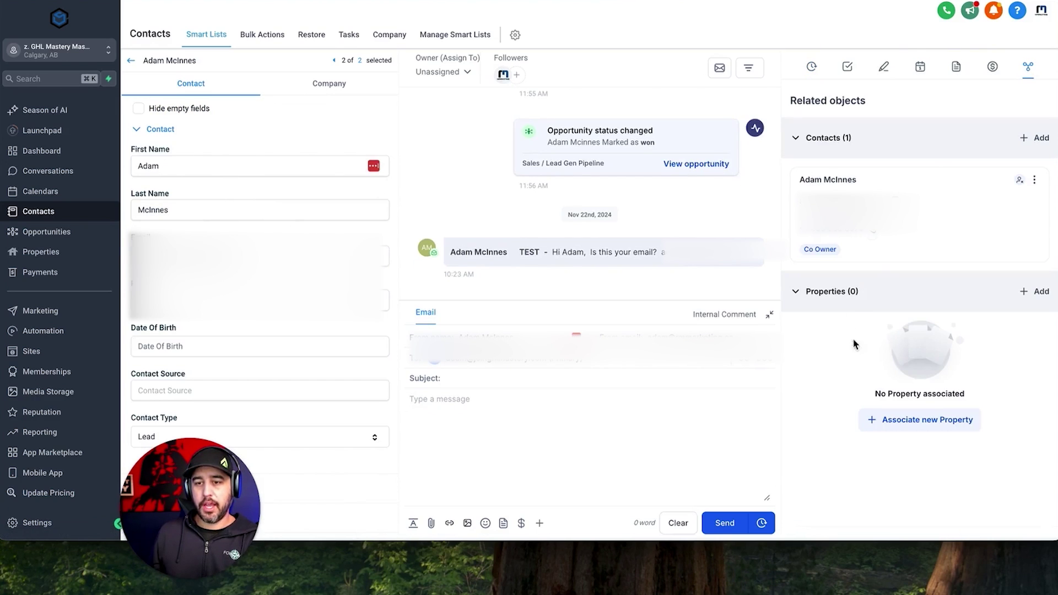
pyautogui.click(922, 420)
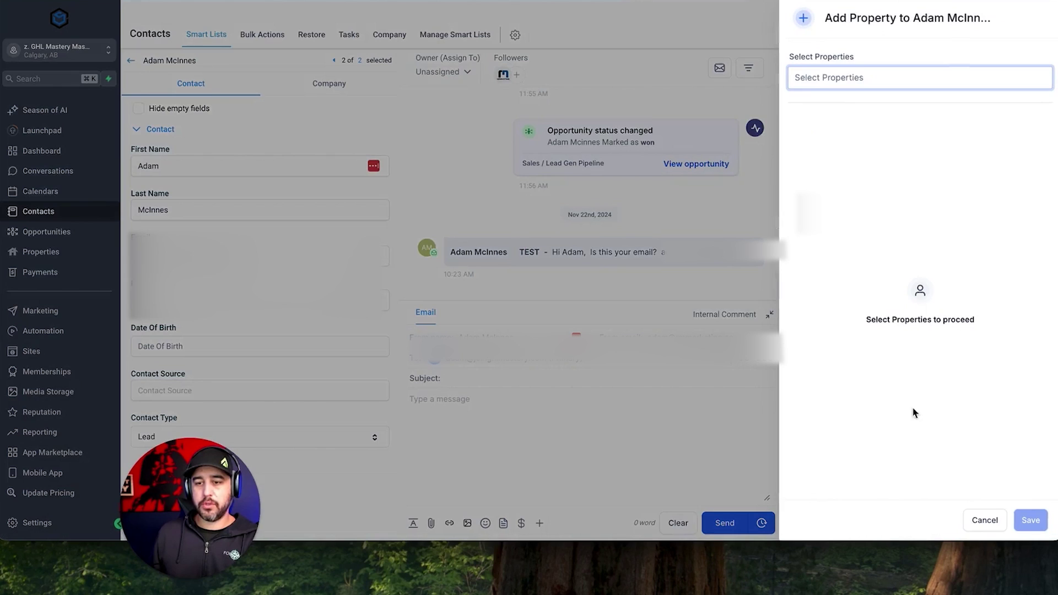
pyautogui.click(843, 82)
pyautogui.write('123')
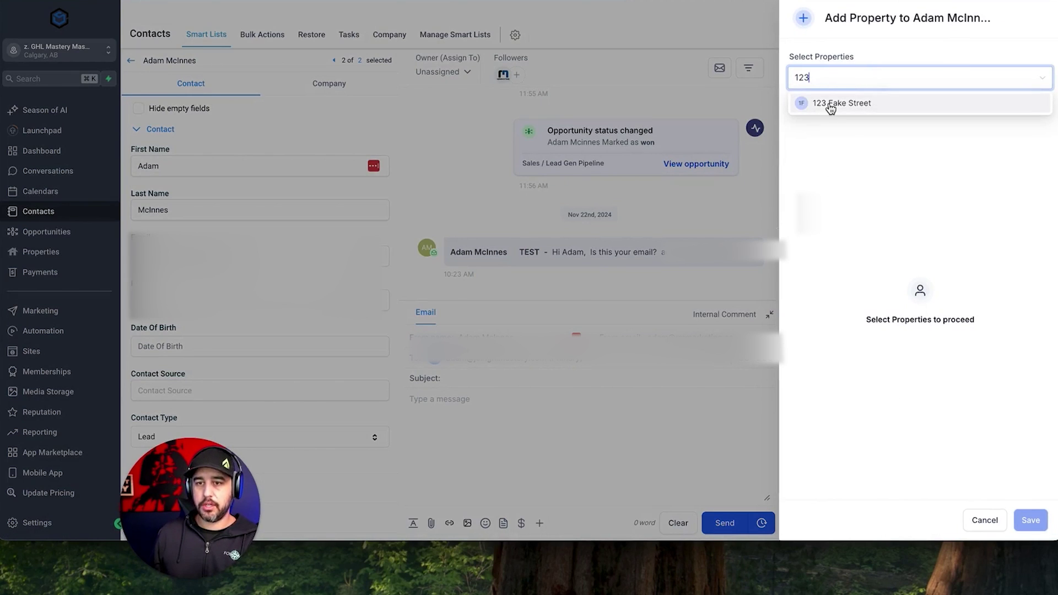
pyautogui.click(830, 104)
pyautogui.click(1031, 521)
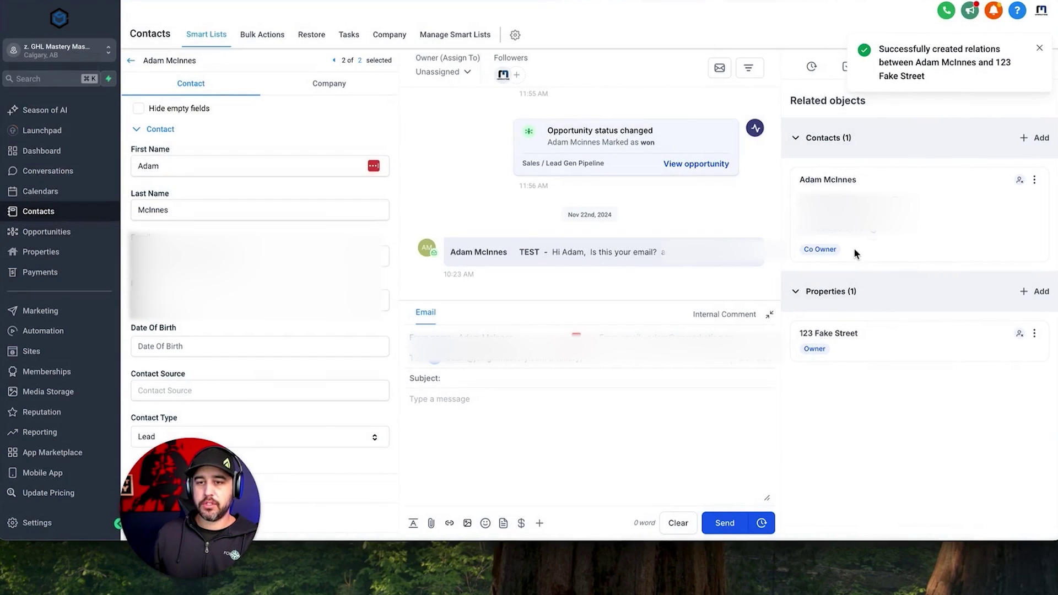
pyautogui.doubleClick(817, 349)
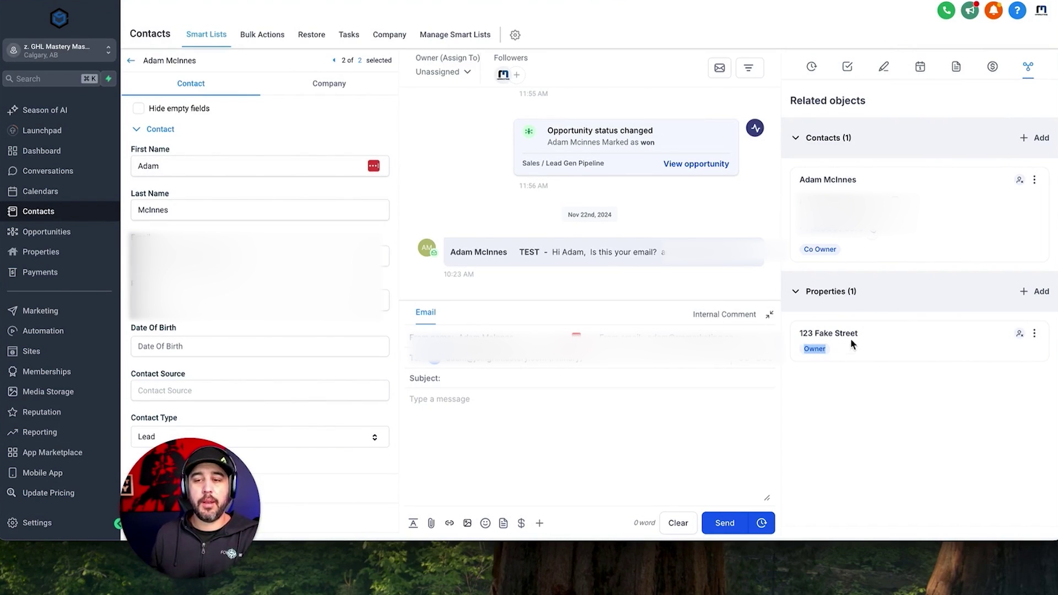
pyautogui.click(842, 374)
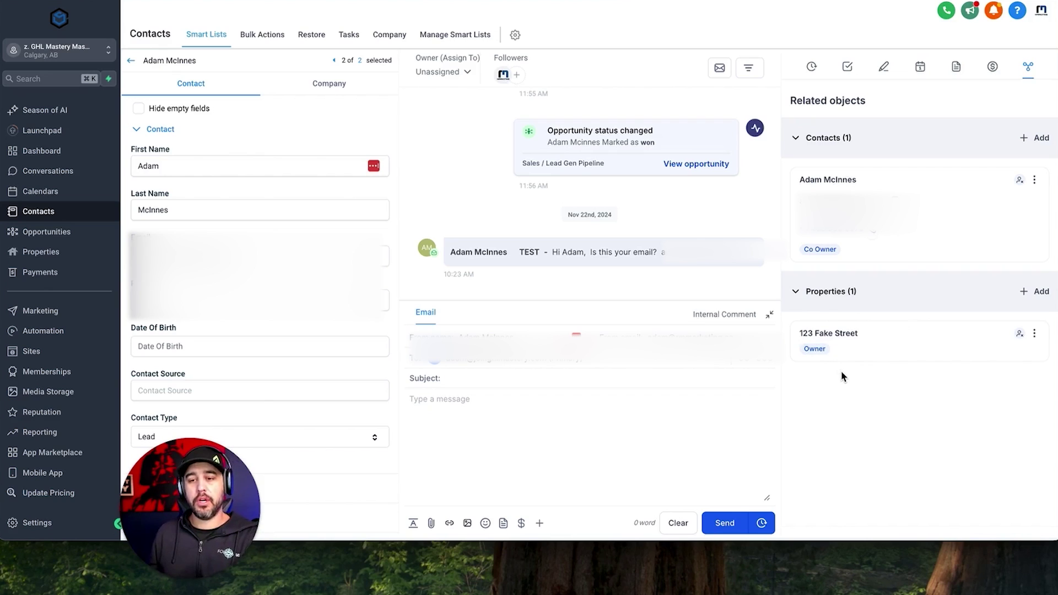